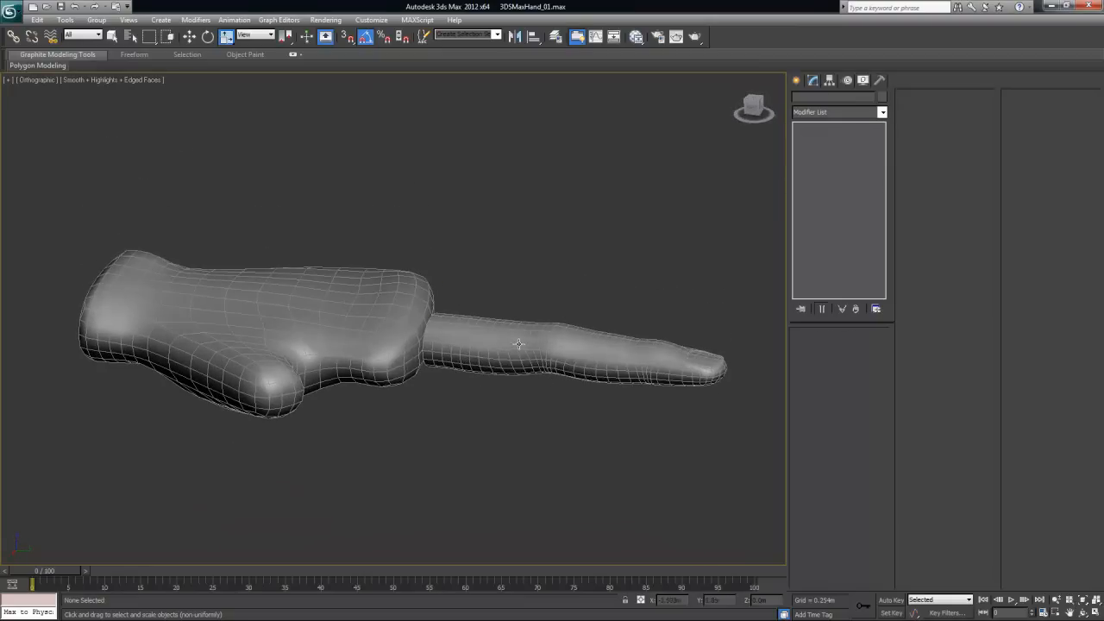
- Turn off the TurboSmooth modifiers on the finger and the palm to show their low-poly meshes
{"action": "left_click", "coordinate": [518, 344]}
{"action": "left_click", "coordinate": [398, 288]}
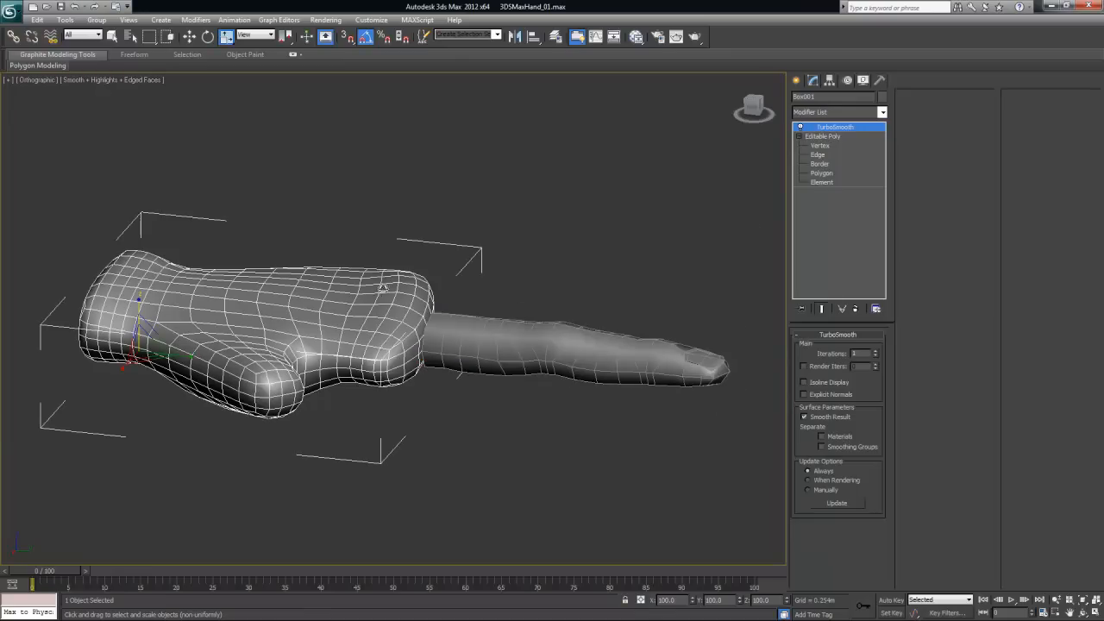
{"action": "left_click", "coordinate": [802, 128]}
{"action": "left_click", "coordinate": [581, 305]}
{"action": "middle_click_drag", "start_coordinate": [582, 305], "coordinate": [577, 523], "text": "alt"}
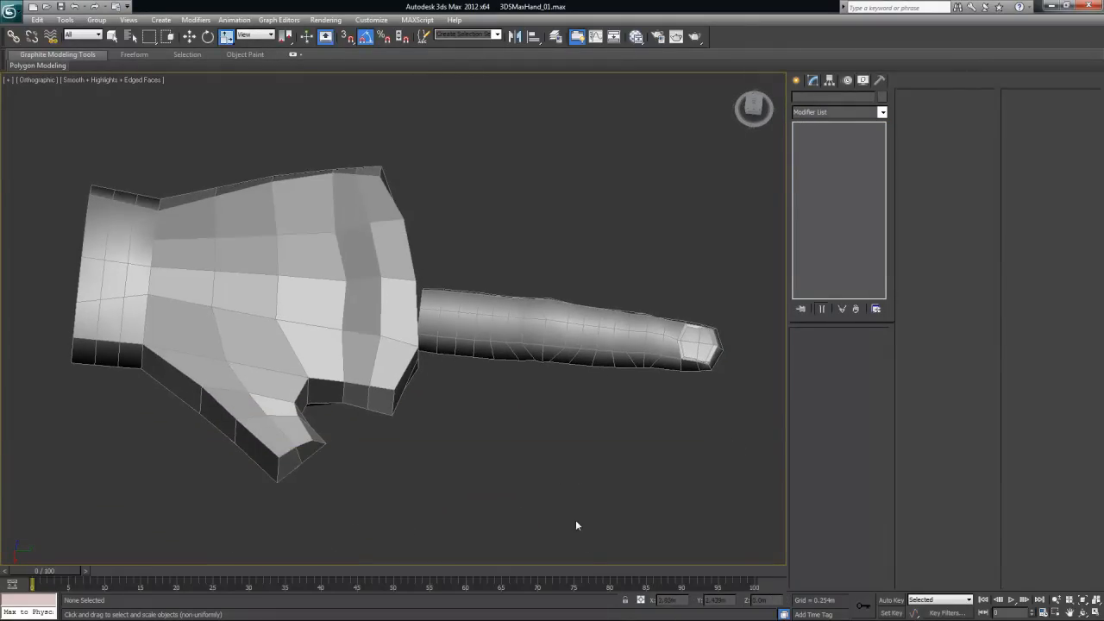
{"action": "middle_click_drag", "start_coordinate": [522, 441], "coordinate": [535, 346], "text": "alt"}
- Make one independent copy of the middle finger in the top view, placed over the reference index finger
{"action": "left_click", "coordinate": [535, 347]}
{"action": "key", "text": "alt+w"}
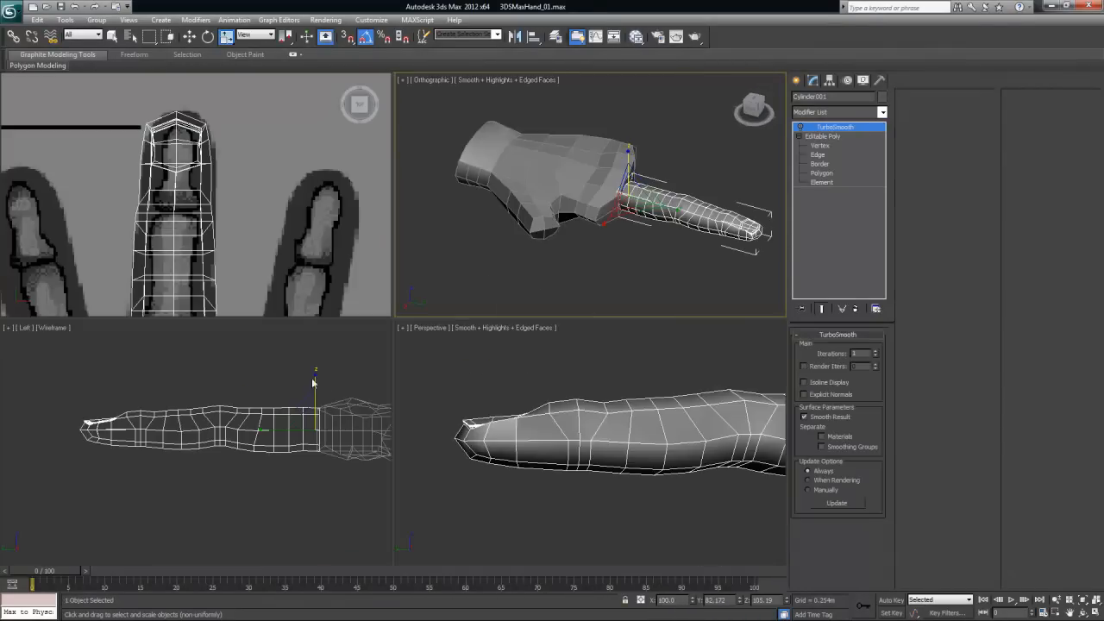
{"action": "scroll", "coordinate": [295, 206], "scroll_direction": "down", "scroll_amount": 3}
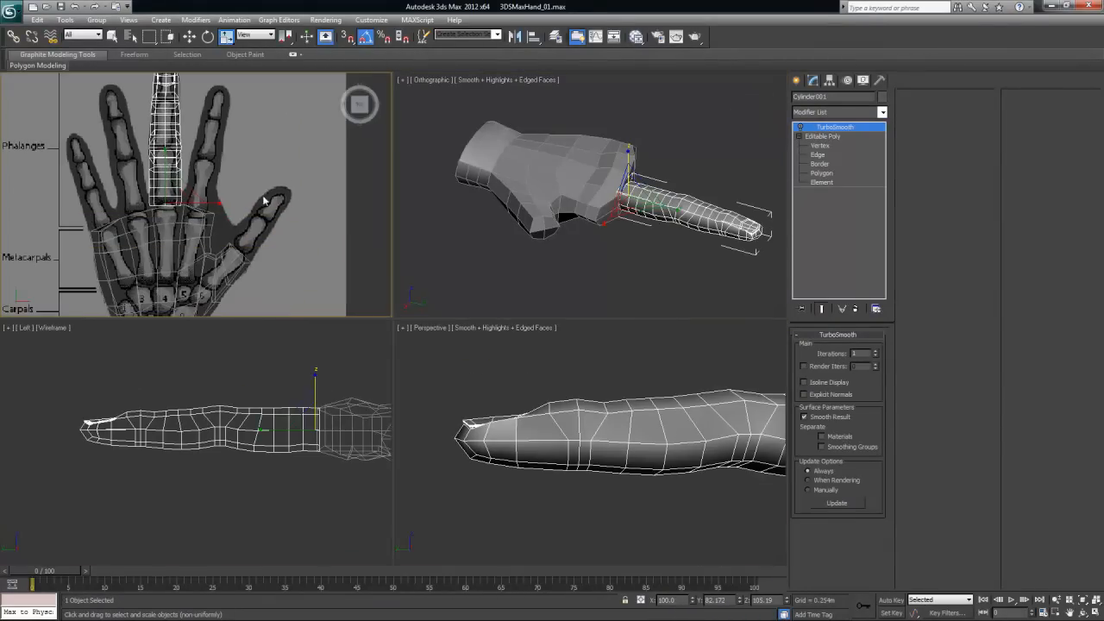
{"action": "key", "text": "alt+w"}
{"action": "scroll", "coordinate": [388, 337], "scroll_direction": "down", "scroll_amount": 4}
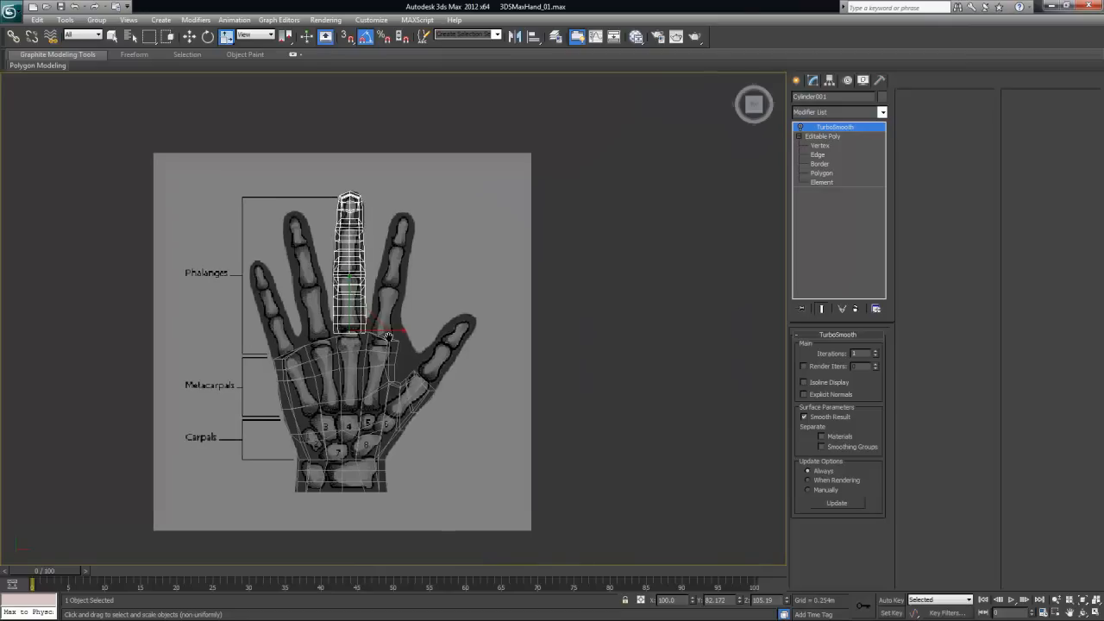
{"action": "scroll", "coordinate": [388, 331], "scroll_direction": "up", "scroll_amount": 5}
{"action": "scroll", "coordinate": [388, 330], "scroll_direction": "down", "scroll_amount": 4}
{"action": "scroll", "coordinate": [390, 330], "scroll_direction": "up", "scroll_amount": 2}
{"action": "key", "text": "w"}
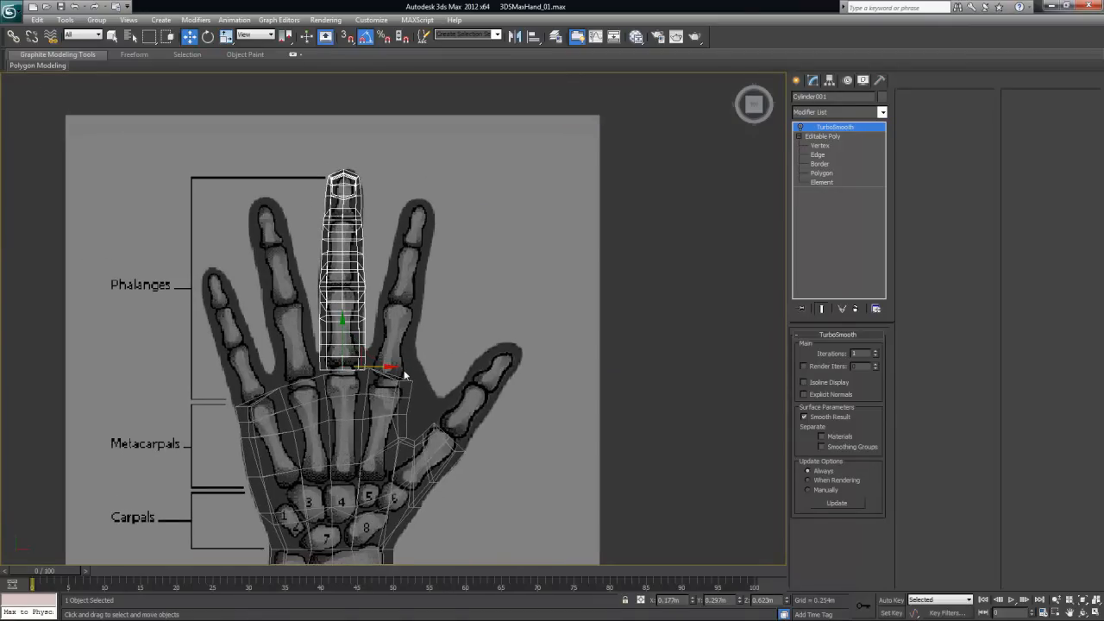
{"action": "left_click_drag", "start_coordinate": [382, 367], "coordinate": [433, 369], "text": "shift"}
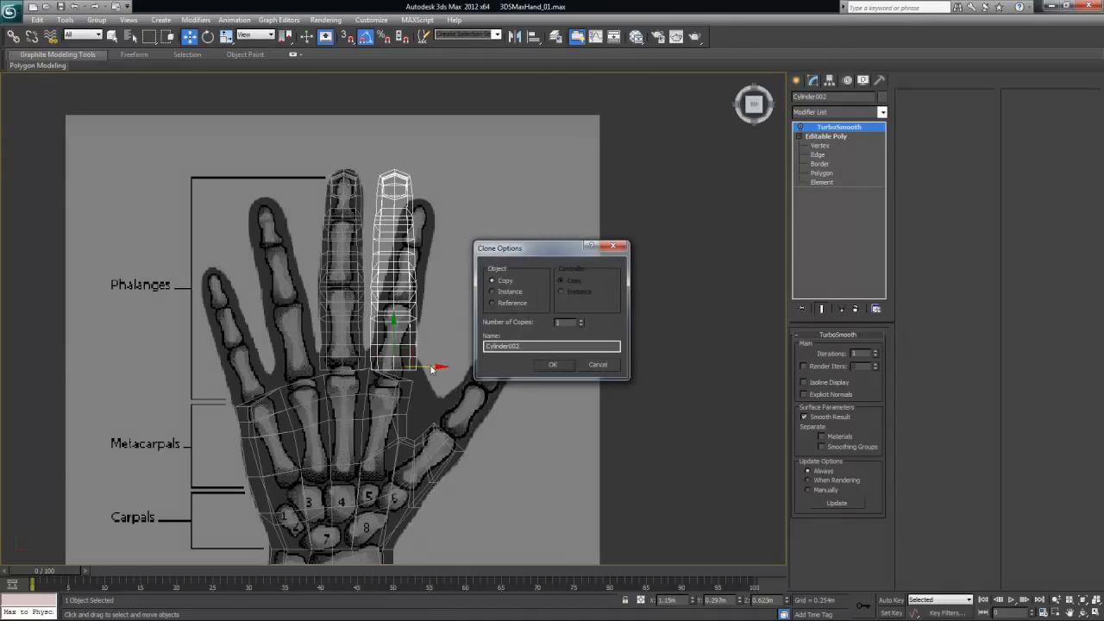
{"action": "left_click", "coordinate": [553, 364]}
- Rotate the index finger copy to the reference finger's angle and scale it down slightly
{"action": "key", "text": "e"}
{"action": "mouse_move", "coordinate": [413, 320]}
{"action": "left_mouse_down"}
{"action": "mouse_move", "coordinate": [453, 330]}
{"action": "mouse_move", "coordinate": [426, 335]}
{"action": "mouse_move", "coordinate": [405, 375]}
{"action": "left_mouse_up"}
{"action": "key", "text": "r"}
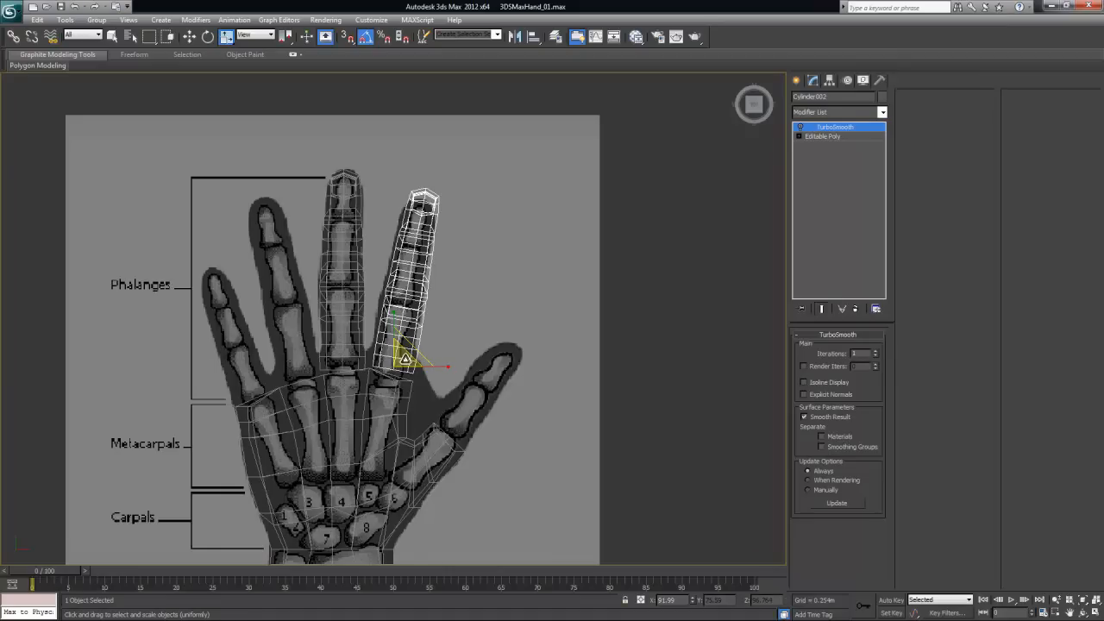
{"action": "left_click_drag", "start_coordinate": [407, 362], "coordinate": [409, 358]}
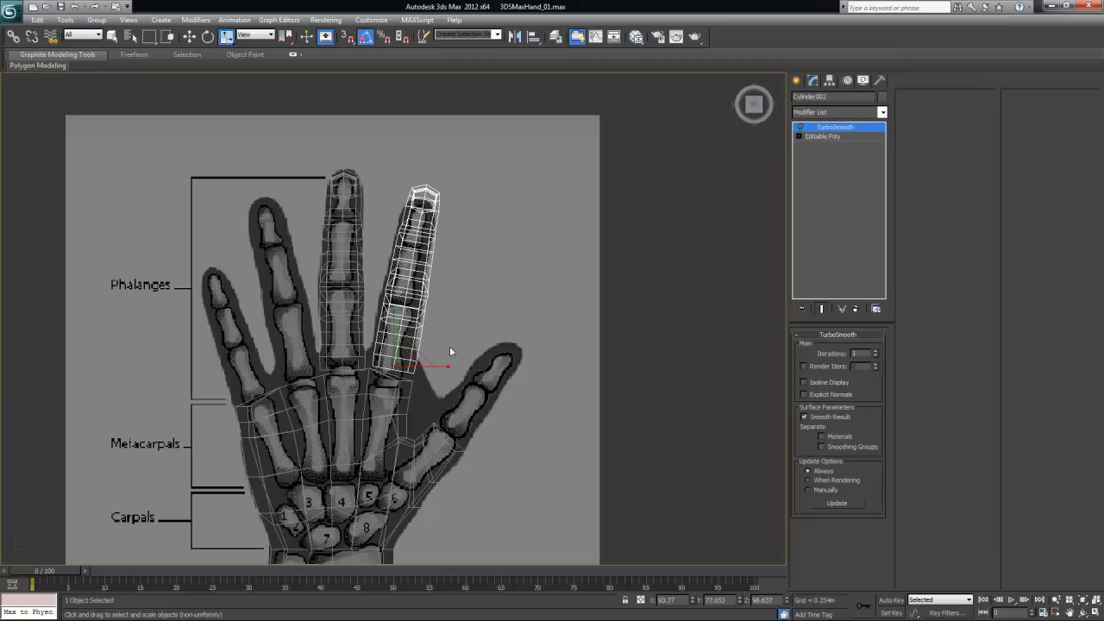
- Shorten the index finger along its length in the Local coordinate system so its tip meets the reference outline
{"action": "middle_click_drag", "start_coordinate": [494, 310], "coordinate": [466, 297]}
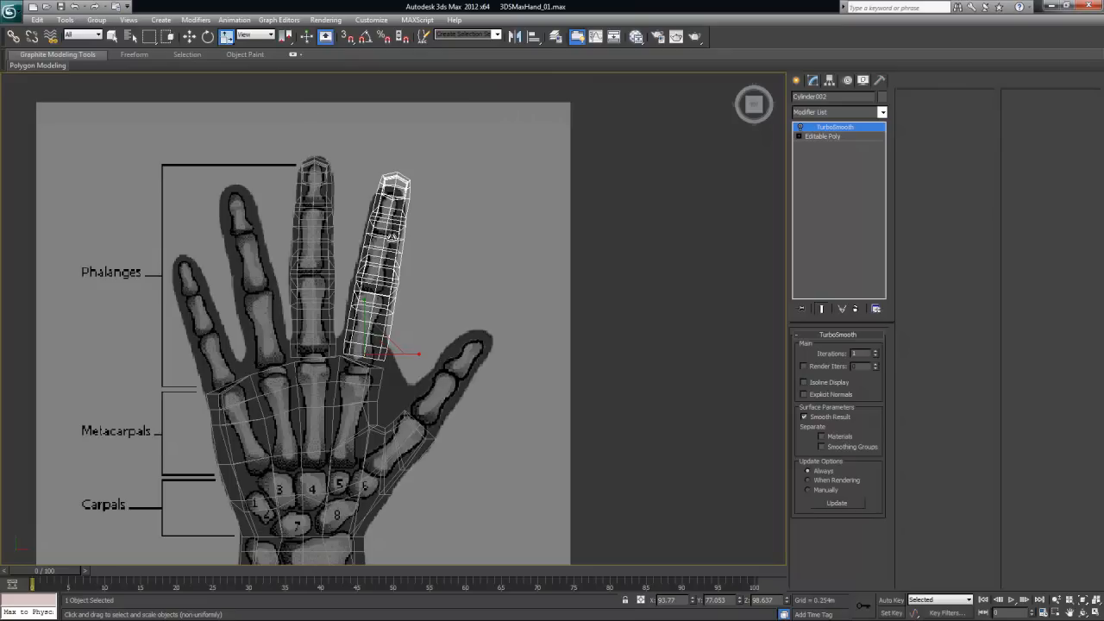
{"action": "left_click", "coordinate": [253, 35]}
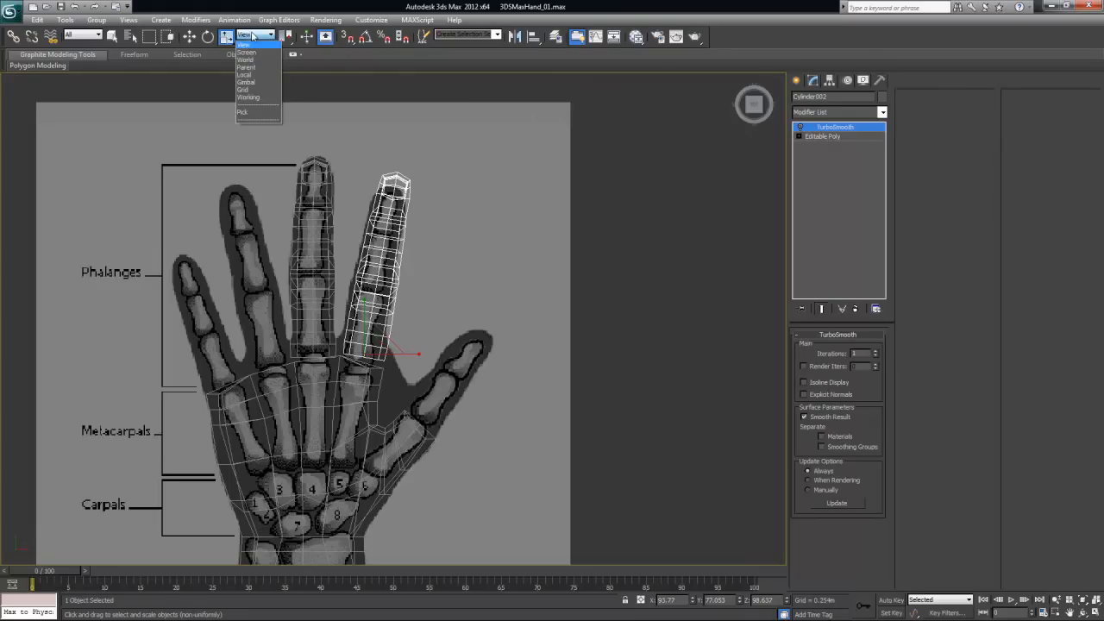
{"action": "left_click", "coordinate": [247, 74]}
{"action": "mouse_move", "coordinate": [358, 407]}
{"action": "left_mouse_down"}
{"action": "mouse_move", "coordinate": [358, 396]}
{"action": "mouse_move", "coordinate": [359, 405]}
{"action": "left_mouse_up"}
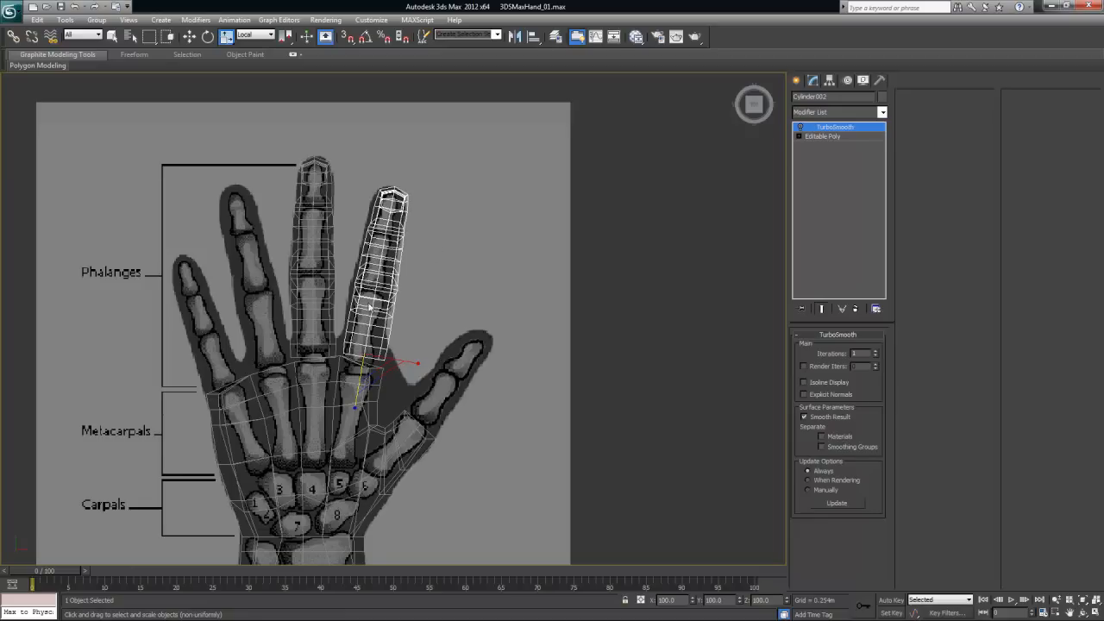
{"action": "left_click", "coordinate": [463, 328]}
- Make one independent copy of the middle finger and place it over the reference ring finger
{"action": "middle_click_drag", "start_coordinate": [380, 300], "coordinate": [423, 289]}
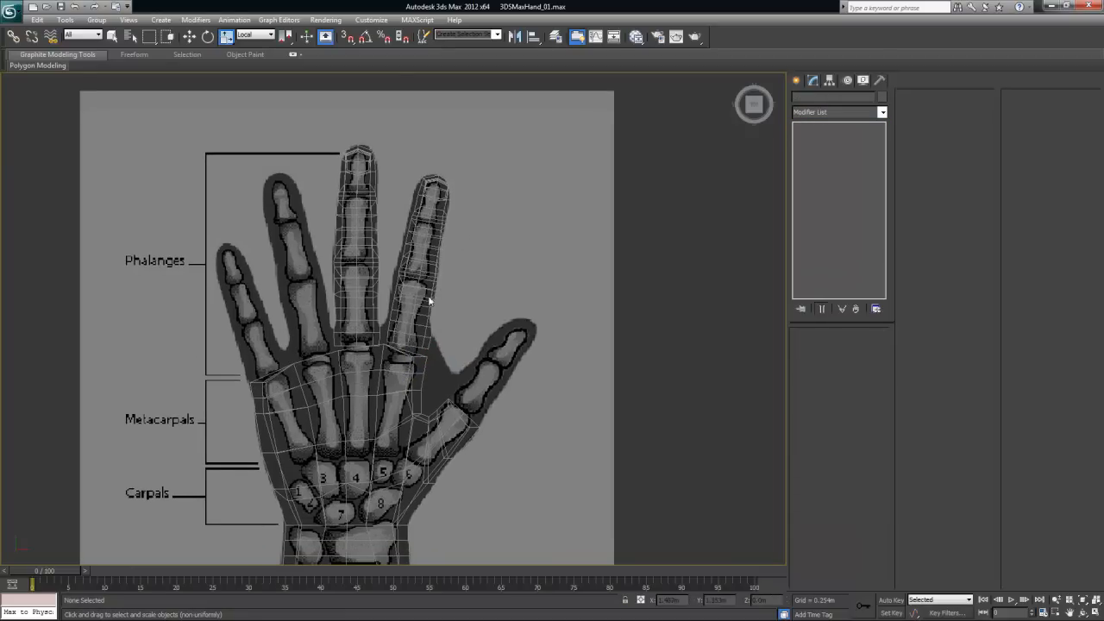
{"action": "left_click", "coordinate": [421, 292]}
{"action": "left_click", "coordinate": [382, 257]}
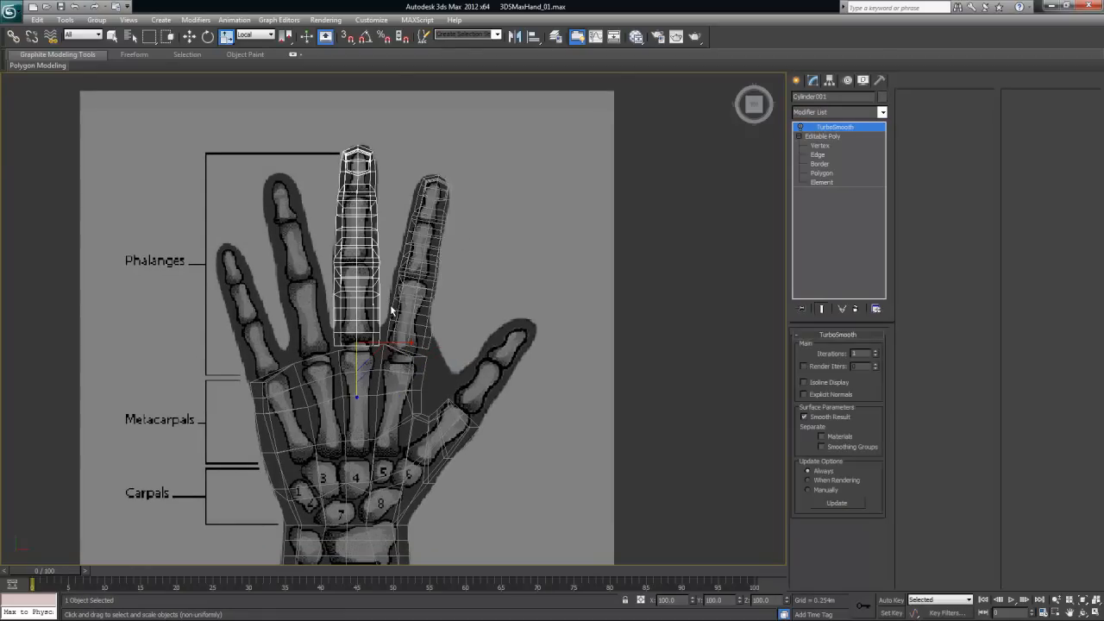
{"action": "key", "text": "w"}
{"action": "left_click_drag", "start_coordinate": [402, 342], "coordinate": [353, 342], "text": "shift"}
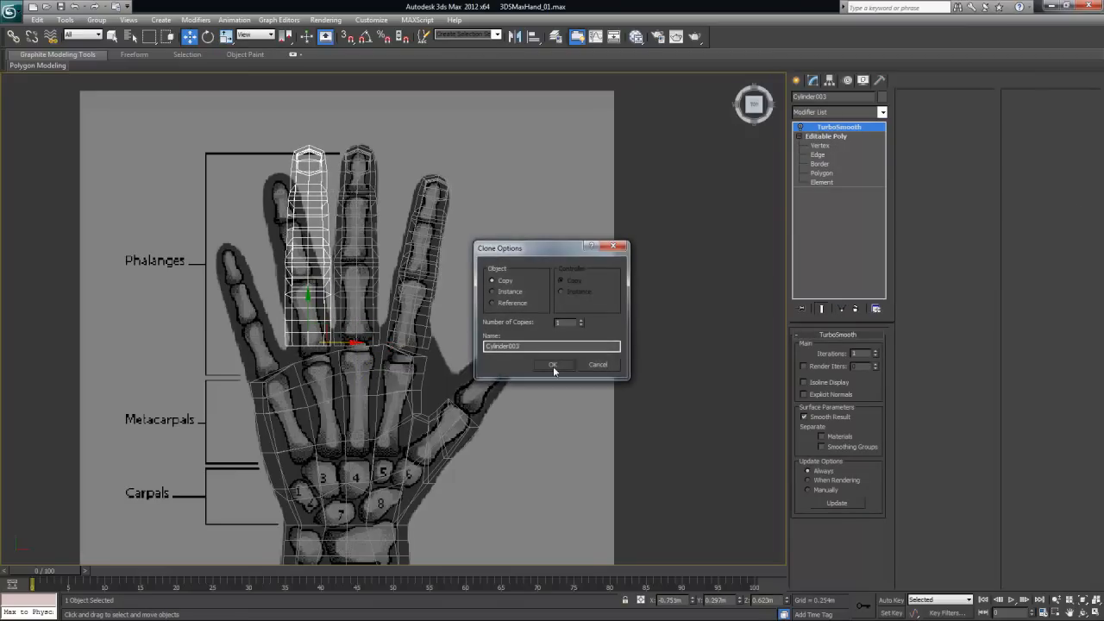
{"action": "left_click", "coordinate": [553, 364]}
- Rotate, scale and move the ring finger copy to match the reference ring finger outline
{"action": "key", "text": "e"}
{"action": "left_click_drag", "start_coordinate": [338, 313], "coordinate": [319, 358]}
{"action": "key", "text": "r"}
{"action": "key", "text": "r"}
{"action": "key", "text": "w"}
{"action": "left_click_drag", "start_coordinate": [320, 330], "coordinate": [317, 340]}
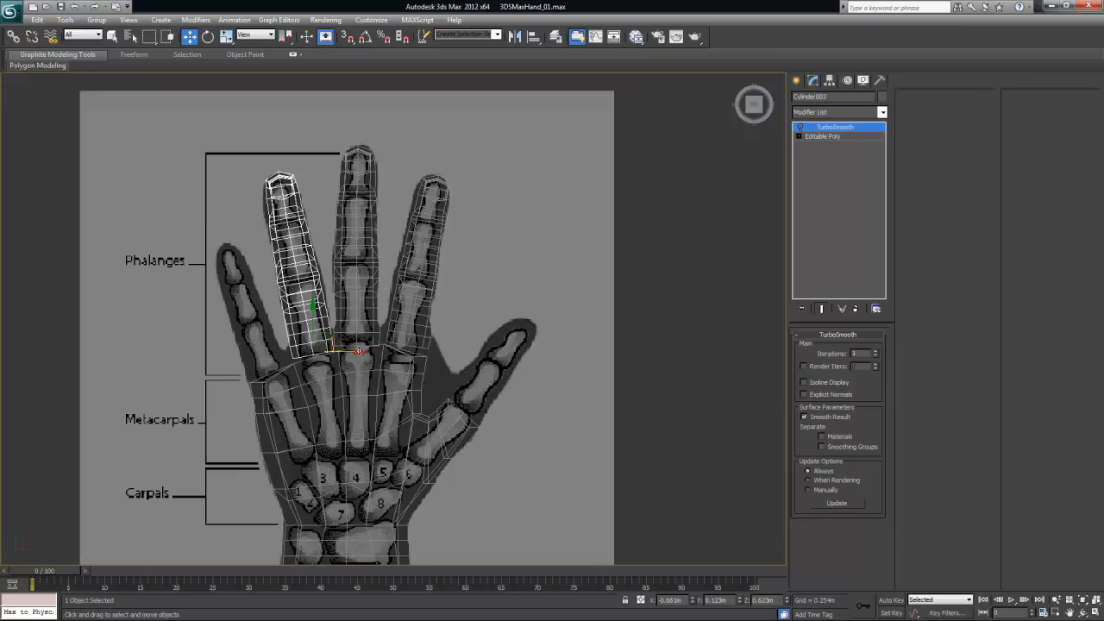
- Copy the ring finger over to the little finger, rotating and moving the copy to line up with the reference
{"action": "left_click_drag", "start_coordinate": [359, 352], "coordinate": [302, 351], "text": "shift"}
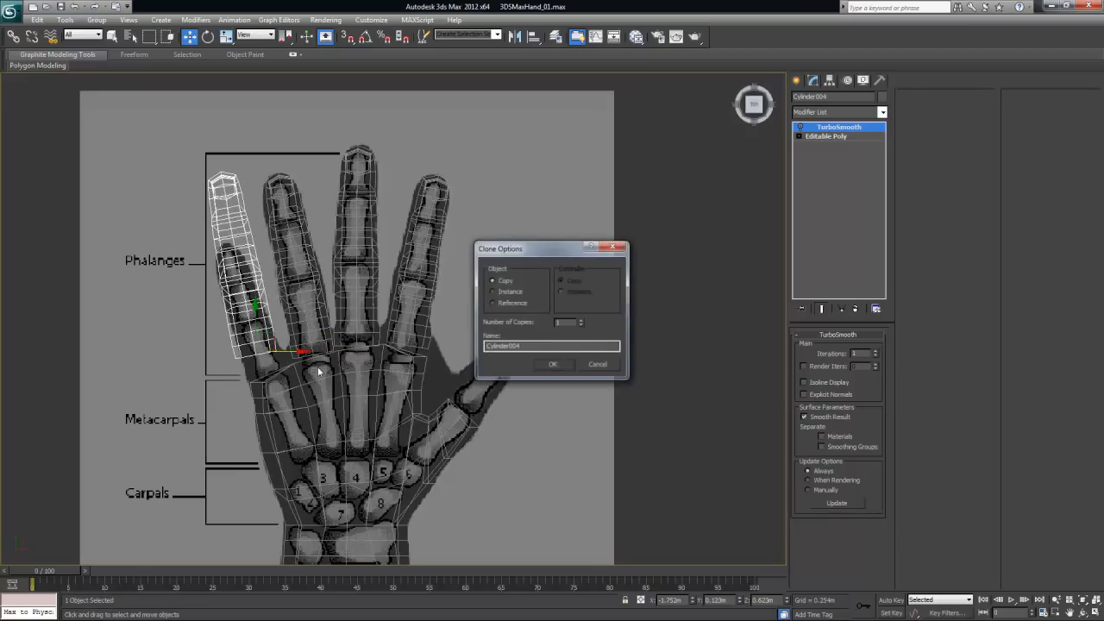
{"action": "left_click", "coordinate": [553, 364]}
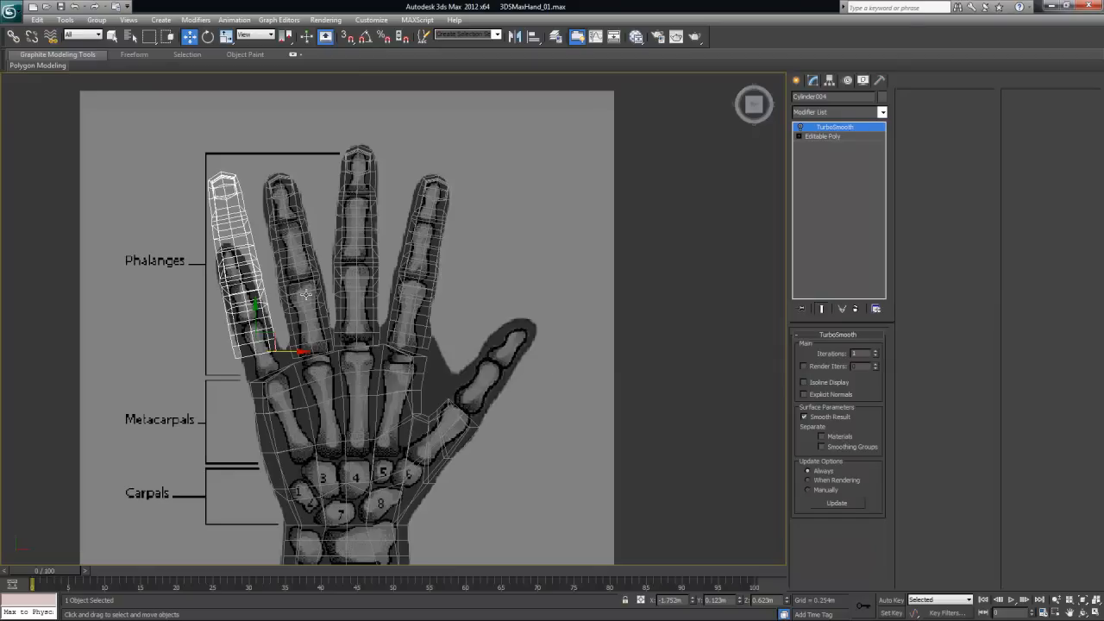
{"action": "key", "text": "e"}
{"action": "mouse_move", "coordinate": [287, 327]}
{"action": "left_mouse_down"}
{"action": "mouse_move", "coordinate": [280, 319]}
{"action": "mouse_move", "coordinate": [271, 349]}
{"action": "mouse_move", "coordinate": [289, 360]}
{"action": "left_mouse_up"}
{"action": "key", "text": "w"}
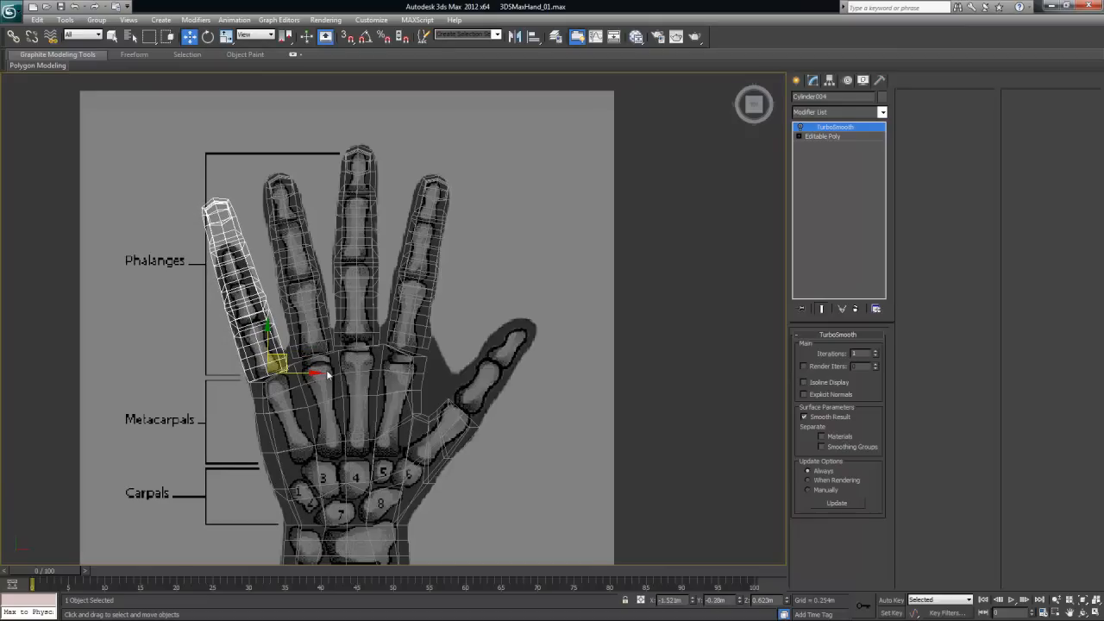
- Scale the little finger down to fit the length and width of its reference outline
{"action": "key", "text": "r"}
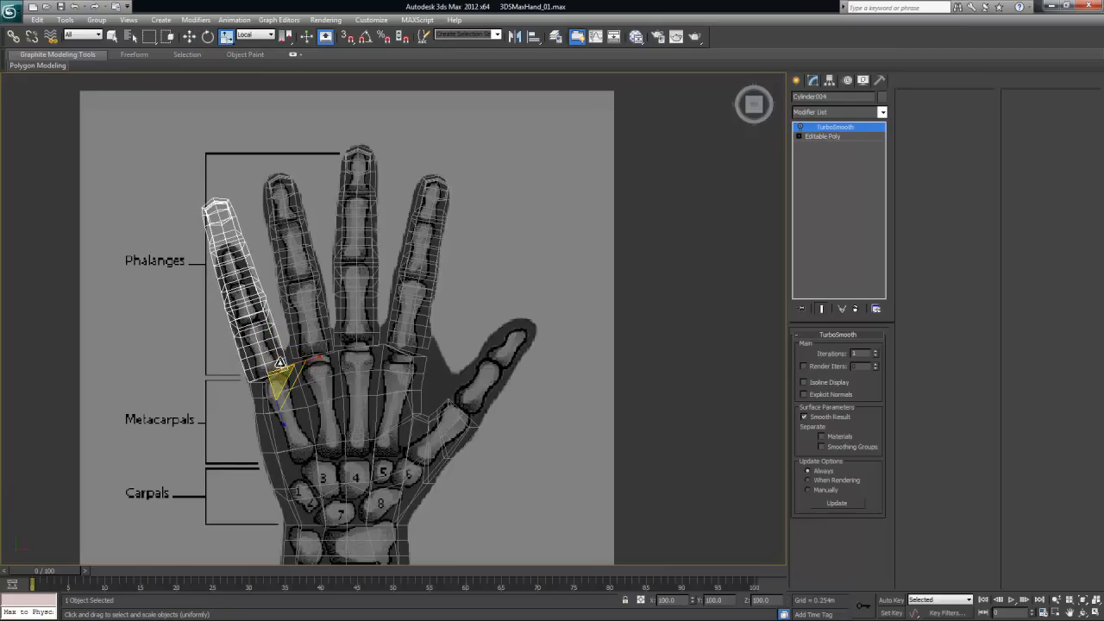
{"action": "left_click_drag", "start_coordinate": [282, 419], "coordinate": [286, 406]}
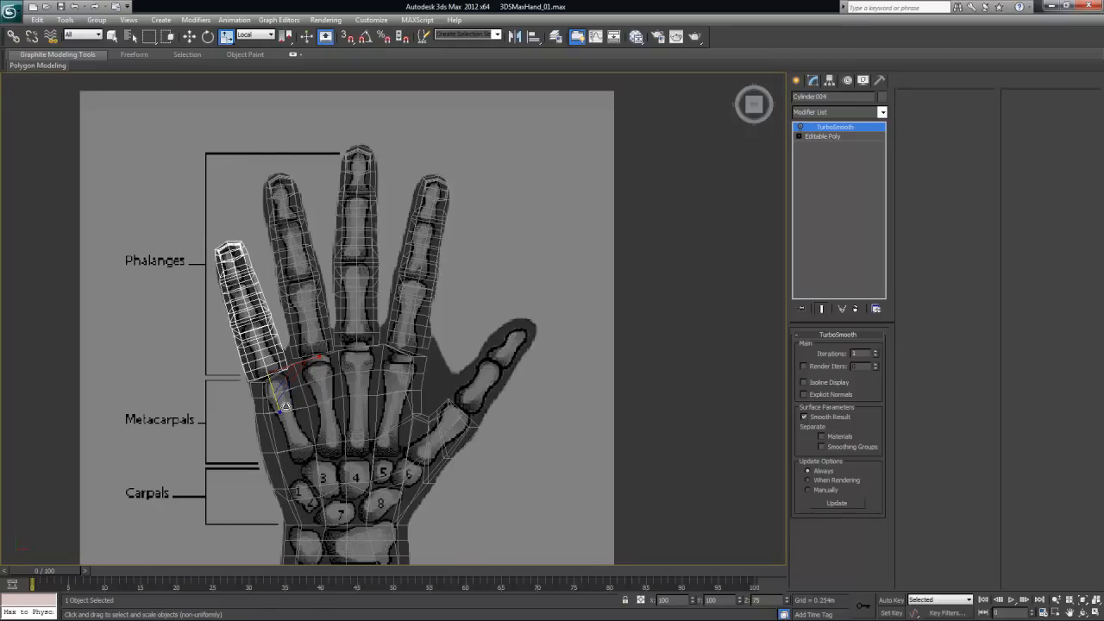
{"action": "key", "text": "ctrl+z"}
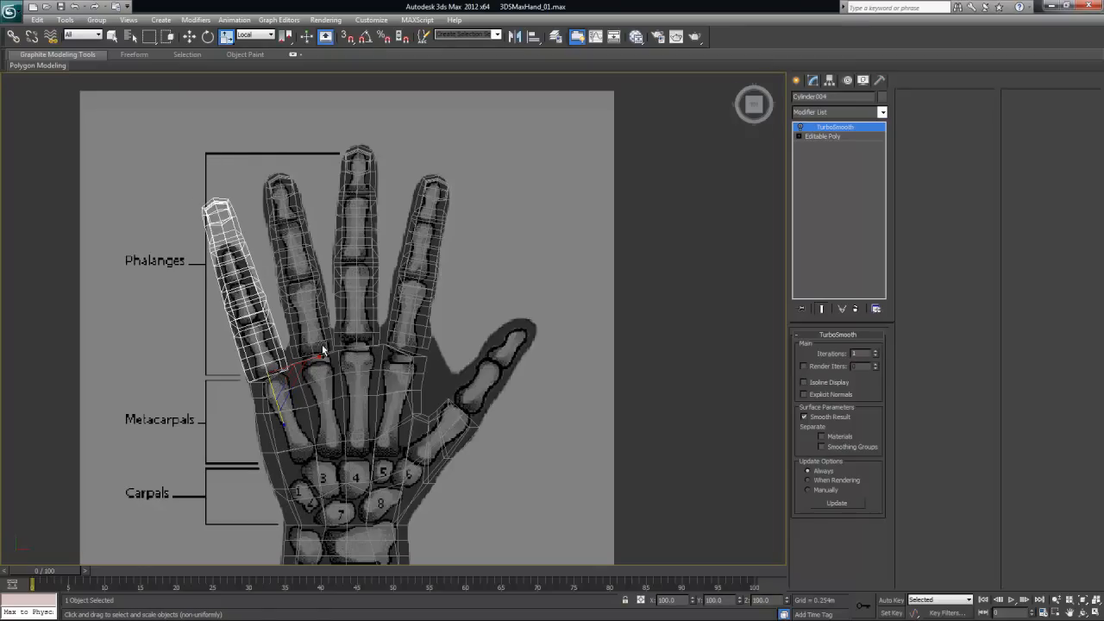
{"action": "mouse_move", "coordinate": [277, 372]}
{"action": "left_mouse_down"}
{"action": "mouse_move", "coordinate": [264, 389]}
{"action": "mouse_move", "coordinate": [289, 424]}
{"action": "left_mouse_up"}
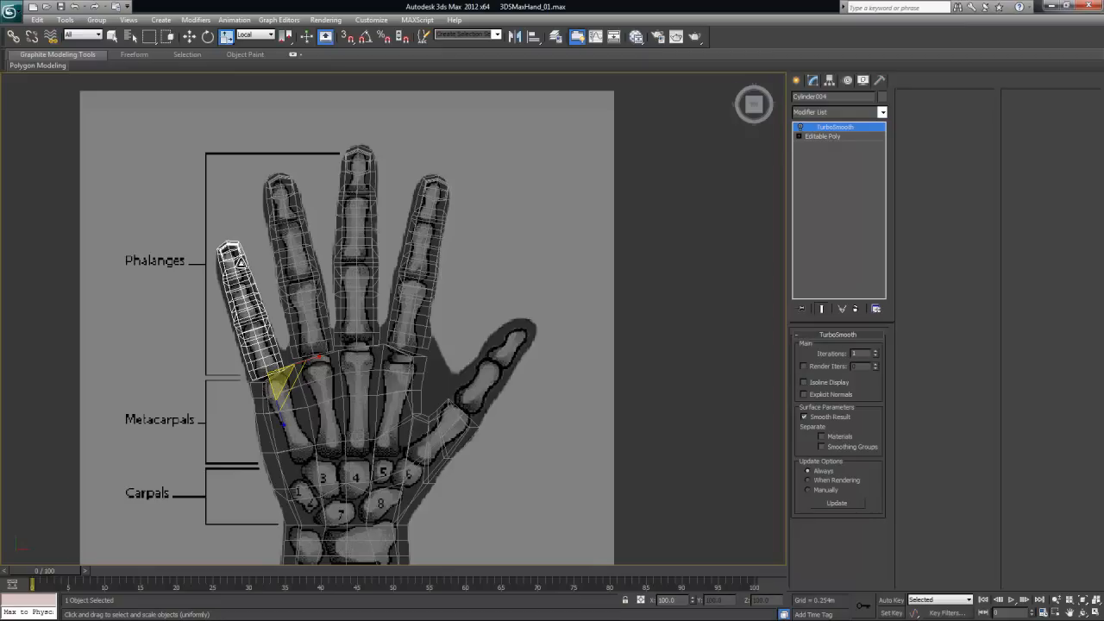
{"action": "left_click", "coordinate": [460, 369]}
- Examine the four fingers and the palm from several angles in the perspective view
{"action": "middle_click_drag", "start_coordinate": [457, 364], "coordinate": [445, 354]}
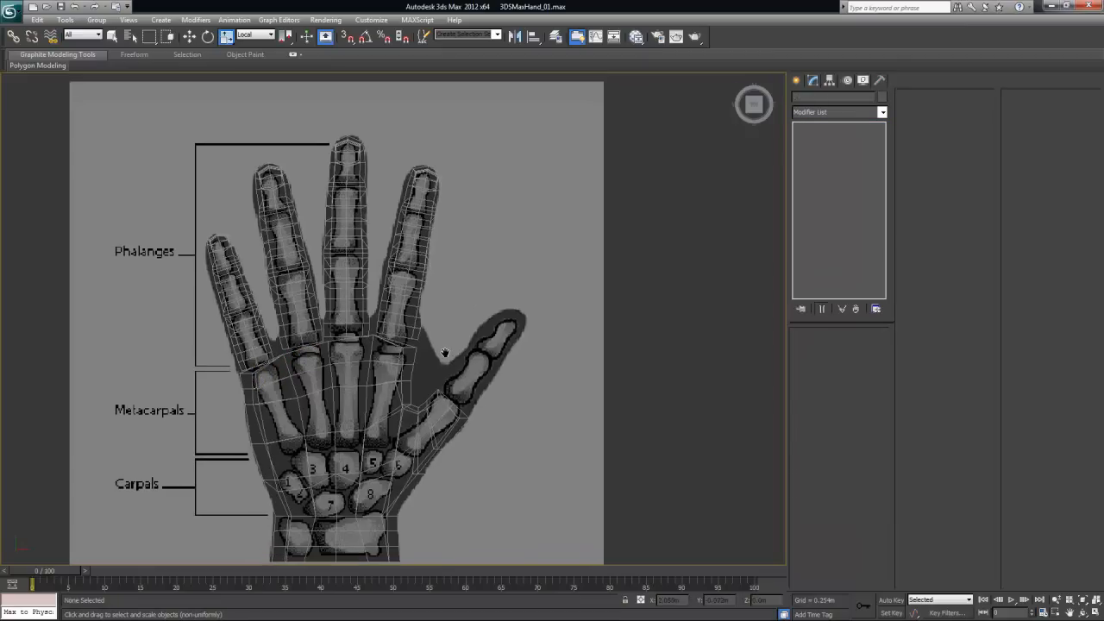
{"action": "key", "text": "alt+w"}
{"action": "middle_click_drag", "start_coordinate": [565, 424], "coordinate": [648, 435], "text": "alt"}
{"action": "scroll", "coordinate": [613, 434], "scroll_direction": "down", "scroll_amount": 5}
{"action": "middle_click_drag", "start_coordinate": [569, 427], "coordinate": [576, 455]}
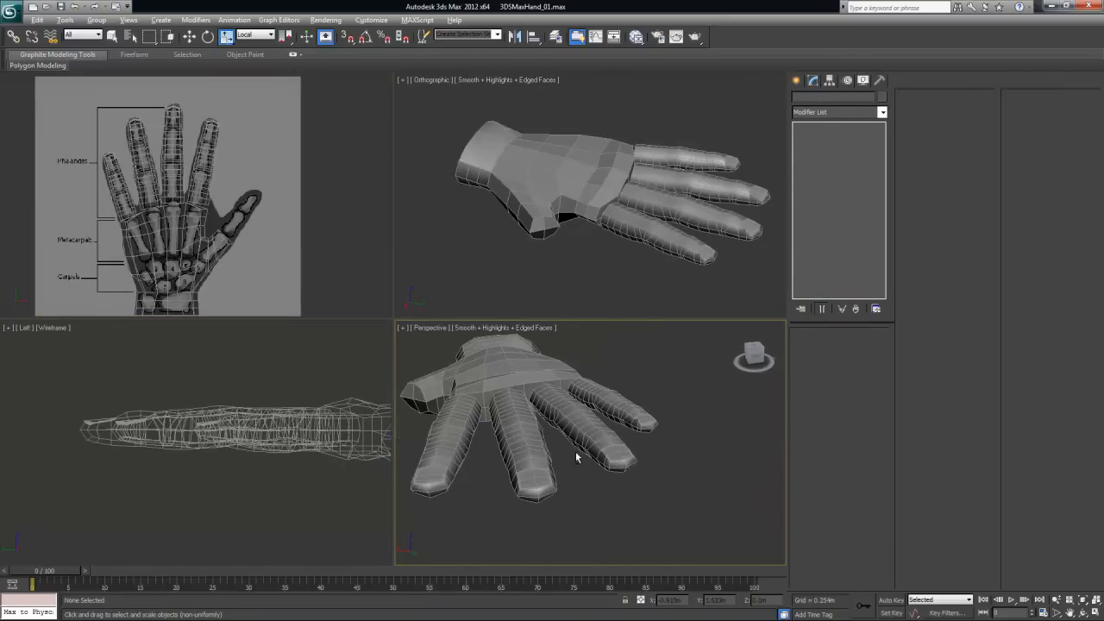
{"action": "key", "text": "alt+w"}
{"action": "scroll", "coordinate": [339, 386], "scroll_direction": "up", "scroll_amount": 3}
{"action": "scroll", "coordinate": [424, 382], "scroll_direction": "down", "scroll_amount": 6}
{"action": "mouse_move", "coordinate": [428, 350]}
{"action": "middle_mouse_down", "text": "alt"}
{"action": "mouse_move", "coordinate": [426, 237]}
{"action": "mouse_move", "coordinate": [405, 313]}
{"action": "mouse_move", "coordinate": [443, 360]}
{"action": "mouse_move", "coordinate": [453, 348]}
{"action": "mouse_move", "coordinate": [434, 457]}
{"action": "mouse_move", "coordinate": [440, 357]}
{"action": "mouse_move", "coordinate": [498, 400]}
{"action": "mouse_move", "coordinate": [404, 349]}
{"action": "mouse_move", "coordinate": [415, 366]}
{"action": "middle_mouse_up", "text": "alt"}
- Make one independent copy of the middle finger in the top view, placed above the reference thumb
{"action": "left_click", "coordinate": [429, 260]}
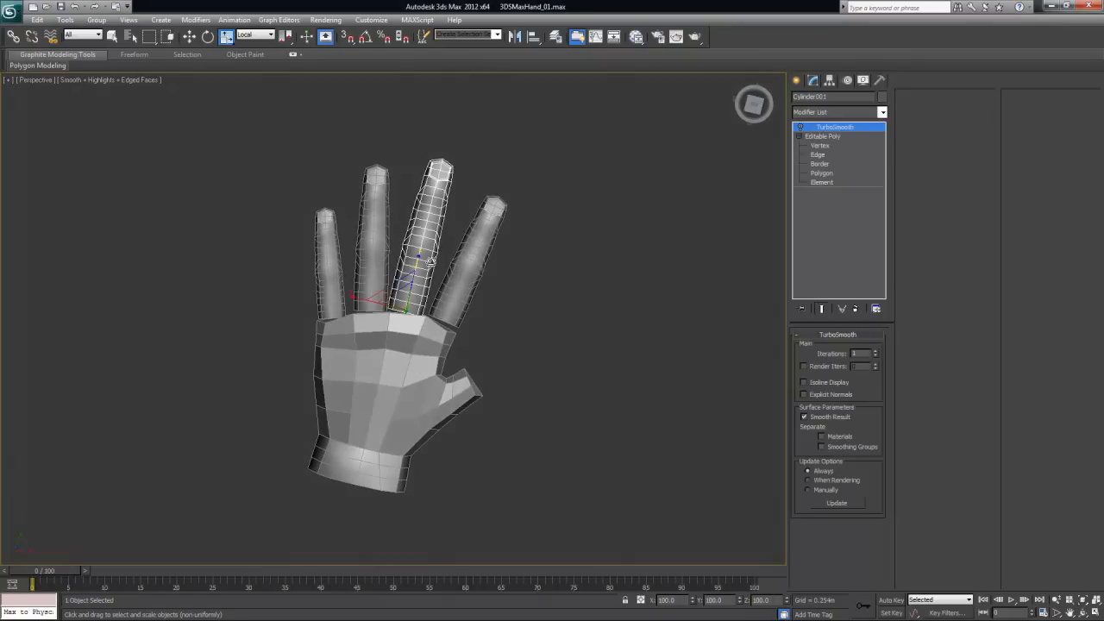
{"action": "key", "text": "alt+w"}
{"action": "right_click", "coordinate": [294, 216]}
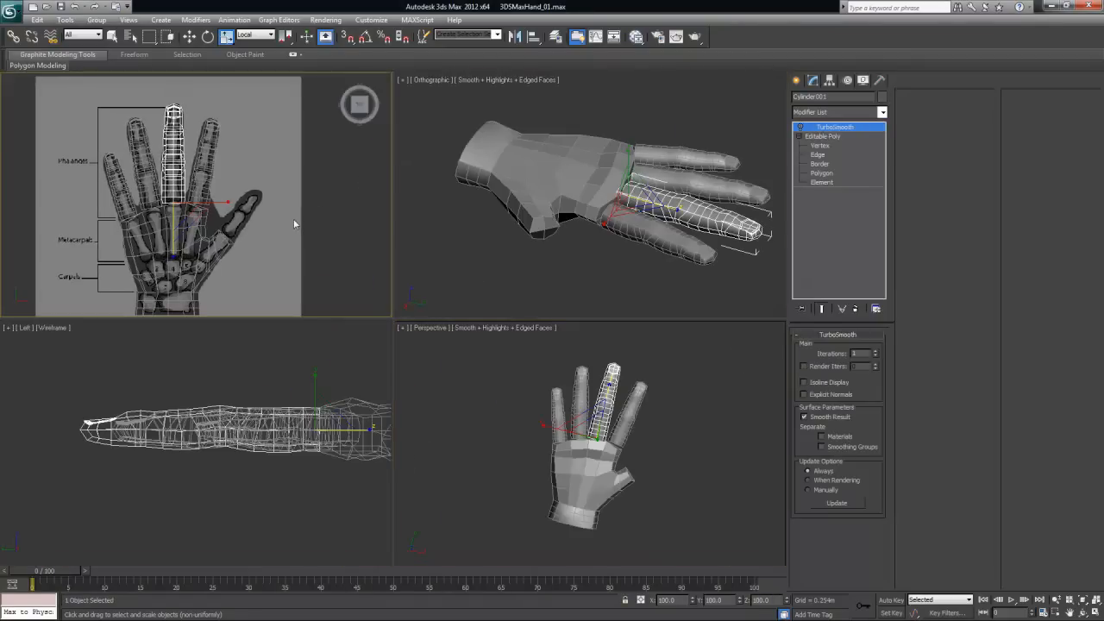
{"action": "key", "text": "alt+w"}
{"action": "scroll", "coordinate": [365, 304], "scroll_direction": "up", "scroll_amount": 3}
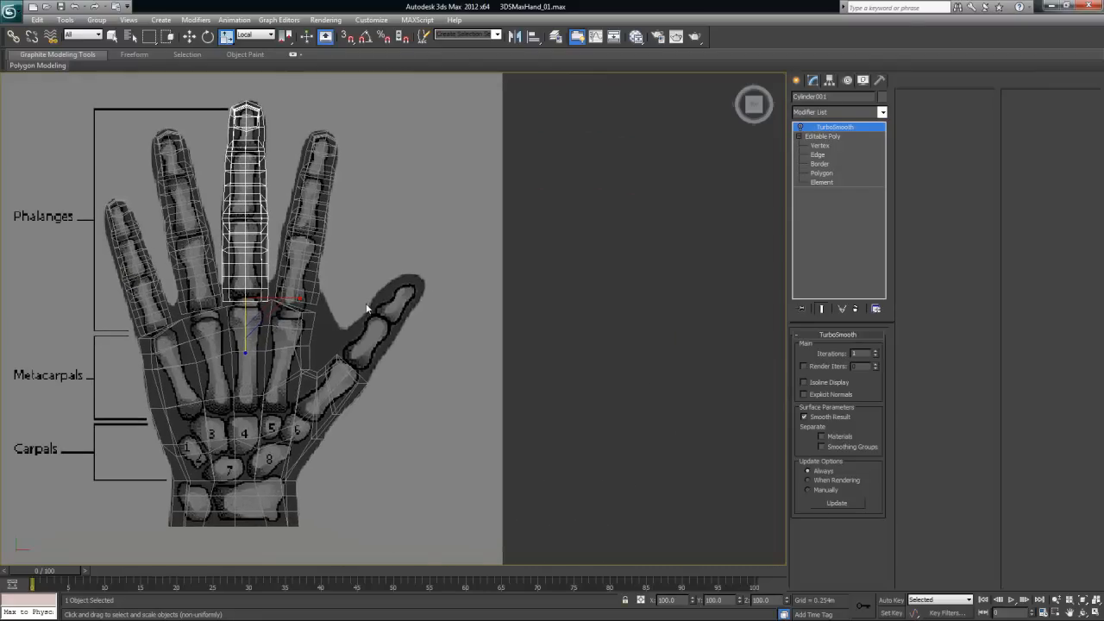
{"action": "key", "text": "w"}
{"action": "left_click_drag", "start_coordinate": [291, 312], "coordinate": [433, 317], "text": "shift"}
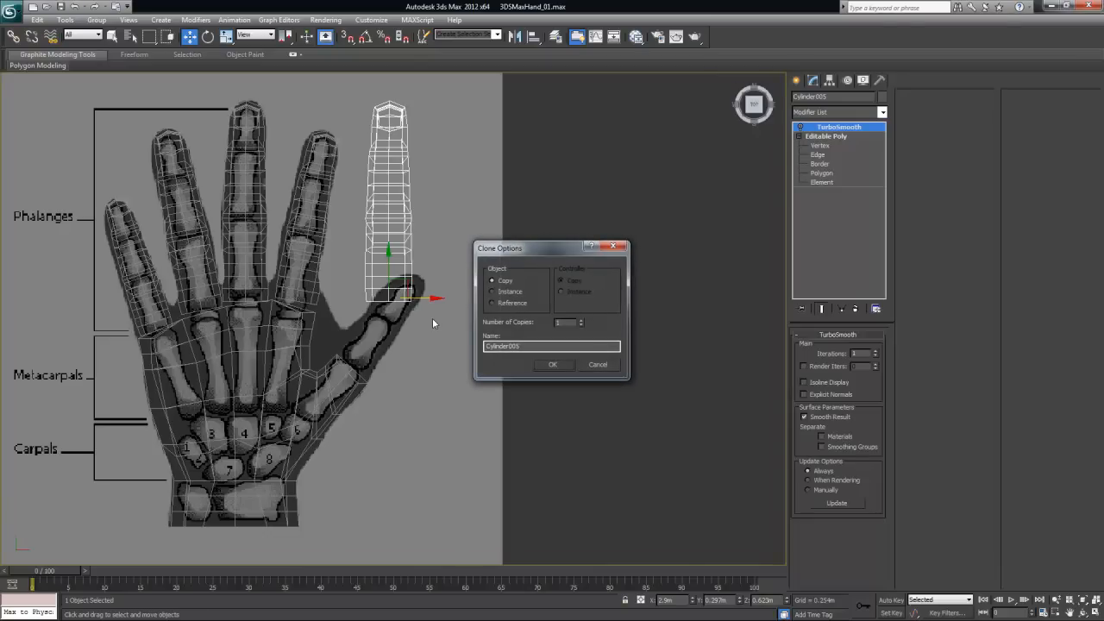
{"action": "left_click", "coordinate": [555, 364]}
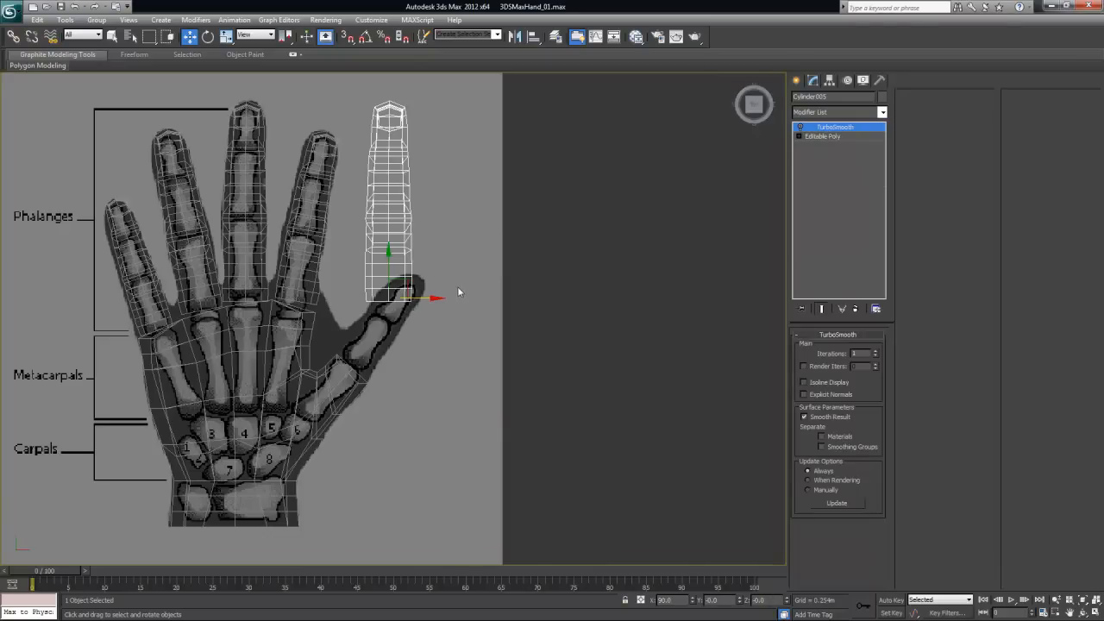
- Rotate the thumb copy about 40 degrees clockwise and move it over the reference thumb
{"action": "key", "text": "e"}
{"action": "mouse_move", "coordinate": [431, 284]}
{"action": "left_mouse_down"}
{"action": "mouse_move", "coordinate": [444, 300]}
{"action": "mouse_move", "coordinate": [439, 238]}
{"action": "left_mouse_up"}
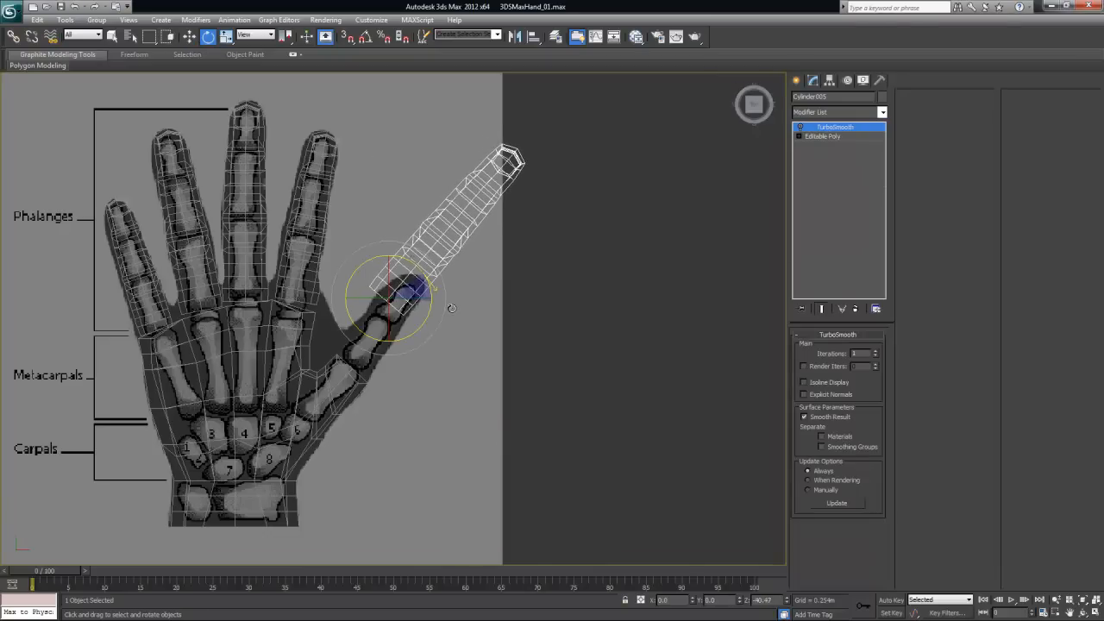
{"action": "key", "text": "w"}
{"action": "left_click_drag", "start_coordinate": [405, 282], "coordinate": [310, 412]}
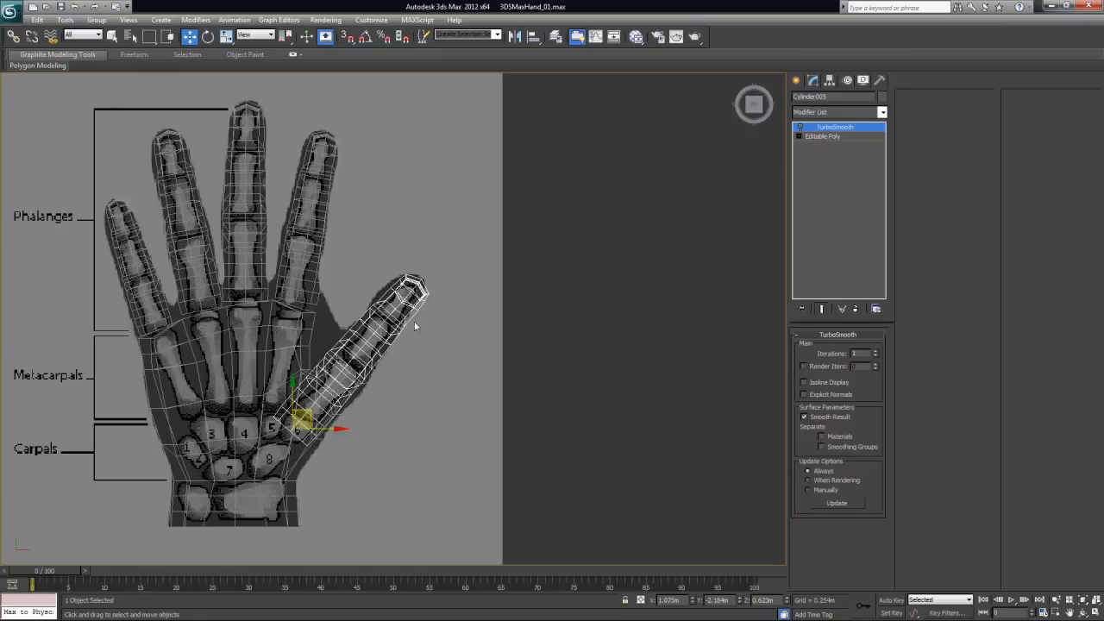
{"action": "left_click_drag", "start_coordinate": [304, 417], "coordinate": [300, 423]}
- Scale the thumb up and move it down so its tip matches the reference thumb outline
{"action": "key", "text": "r"}
{"action": "left_click_drag", "start_coordinate": [291, 443], "coordinate": [392, 428]}
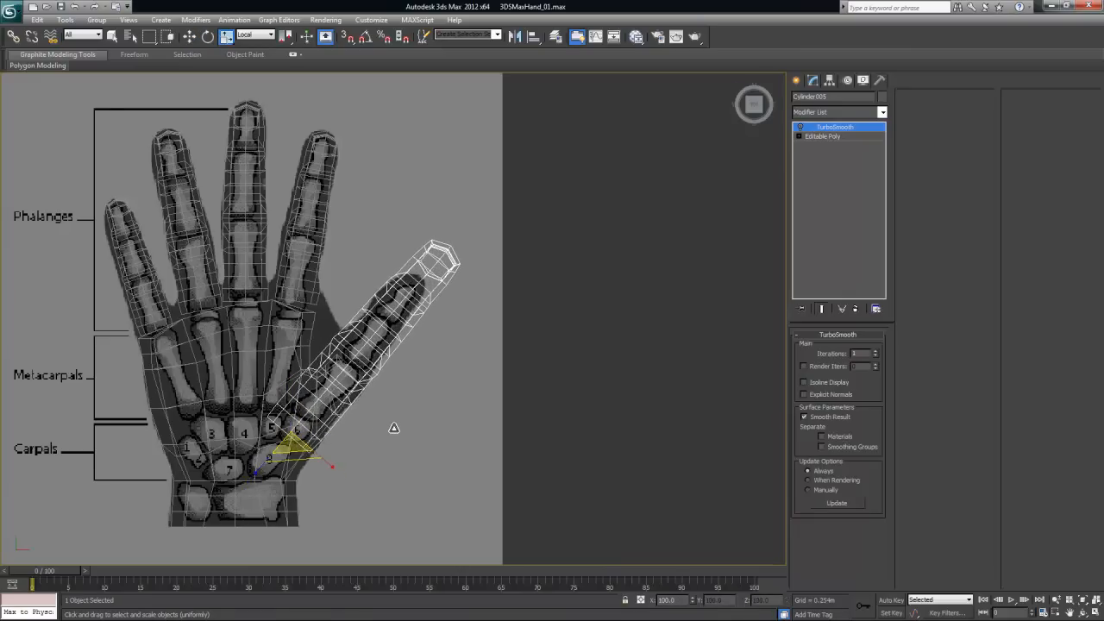
{"action": "key", "text": "w"}
{"action": "left_click_drag", "start_coordinate": [299, 422], "coordinate": [272, 452]}
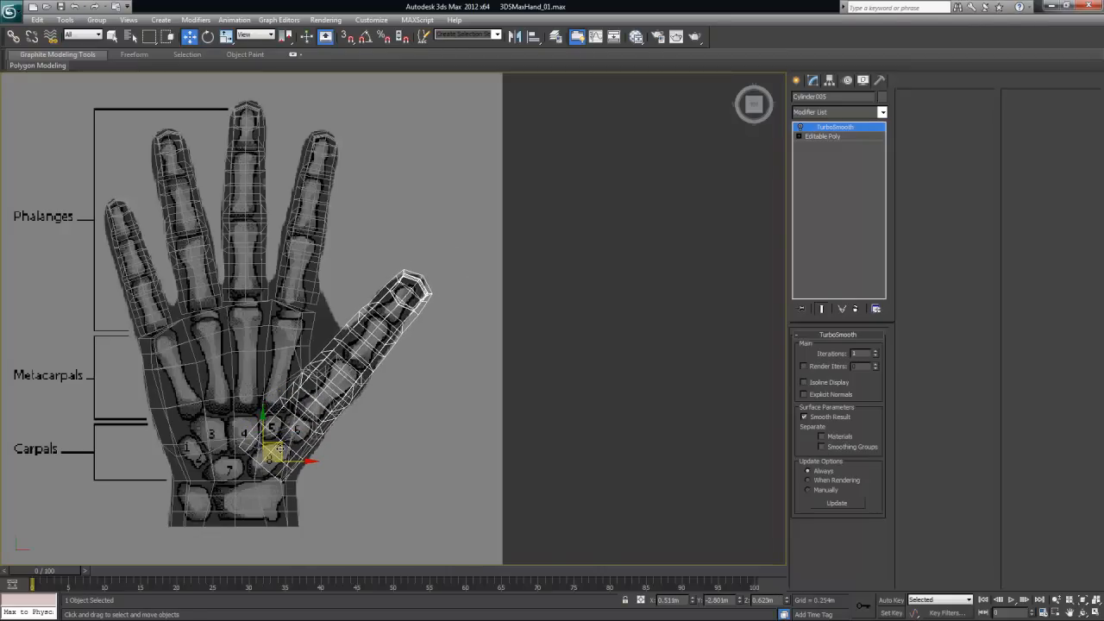
{"action": "key", "text": "alt+w"}
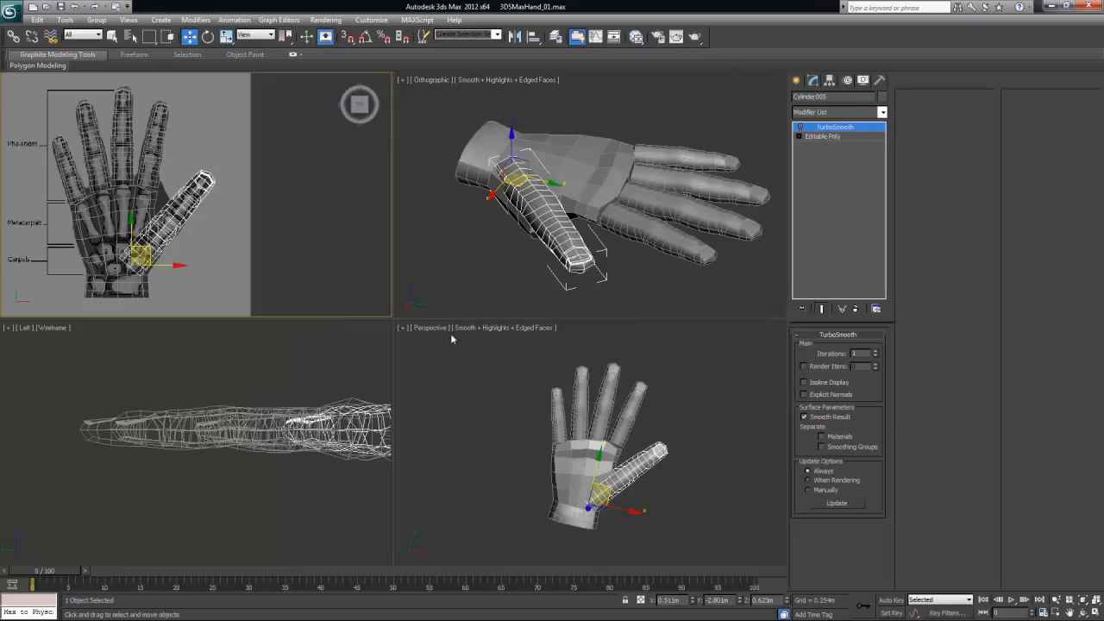
- Lower the thumb to a height of about 0.41 m so it lines up with the palm's thumb stub
{"action": "middle_click_drag", "start_coordinate": [561, 269], "coordinate": [576, 209], "text": "alt"}
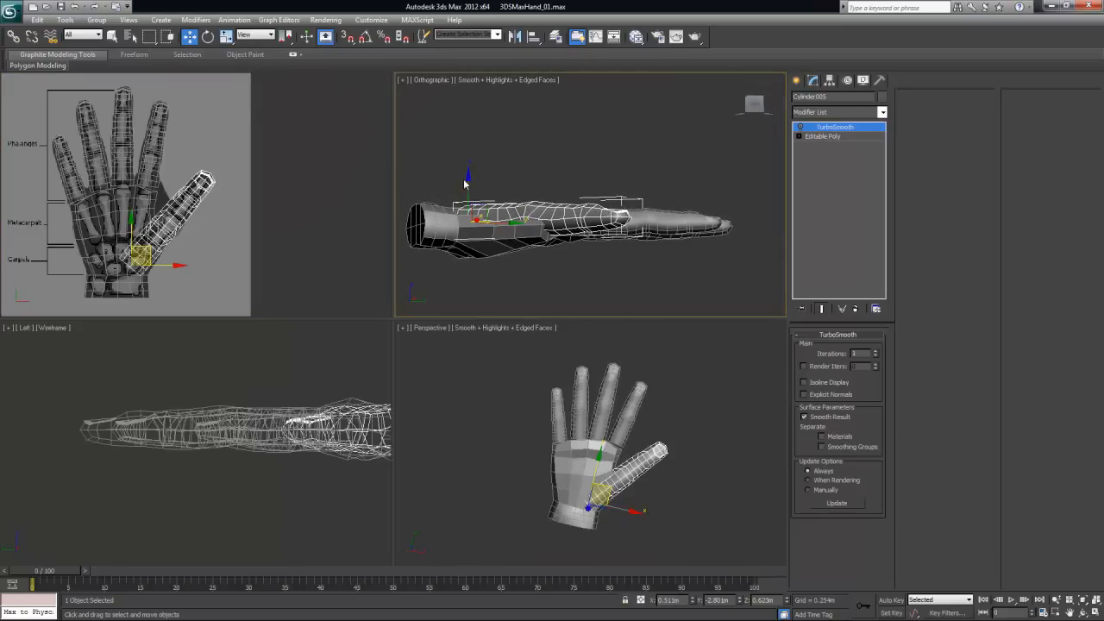
{"action": "left_click_drag", "start_coordinate": [576, 208], "coordinate": [587, 233]}
{"action": "middle_click_drag", "start_coordinate": [587, 233], "coordinate": [633, 271], "text": "alt"}
{"action": "key", "text": "alt+w"}
{"action": "middle_click_drag", "start_coordinate": [537, 230], "coordinate": [245, 307], "text": "alt"}
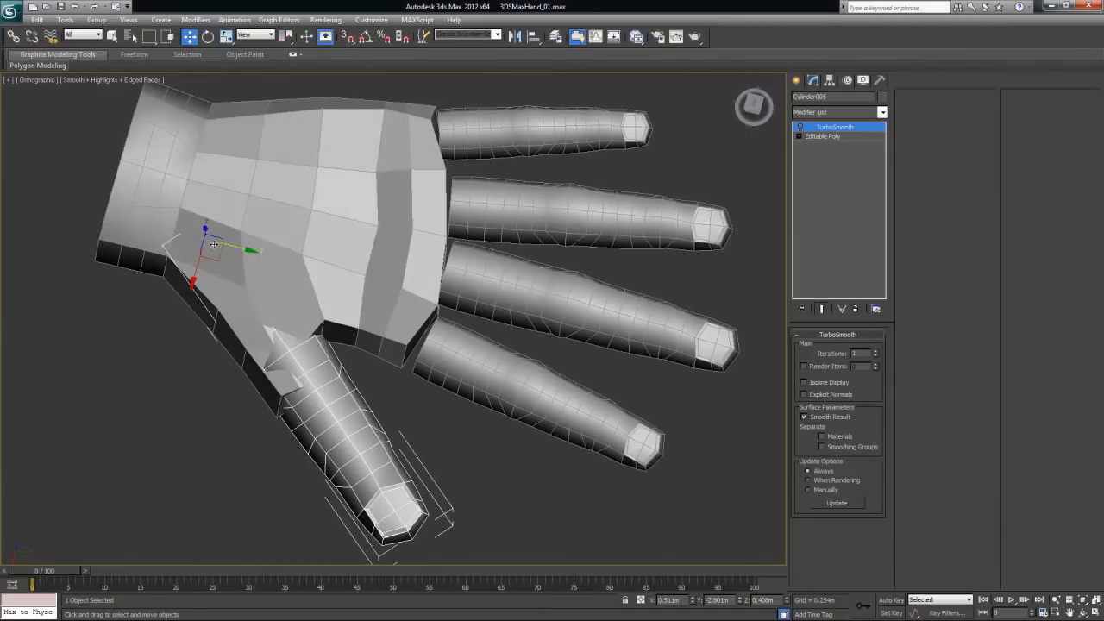
- Switch the reference coordinate system to Local and rotate the thumb about 45 degrees around its own lengthwise axis
{"action": "key", "text": "r"}
{"action": "middle_click_drag", "start_coordinate": [216, 250], "coordinate": [242, 236], "text": "alt"}
{"action": "middle_click_drag", "start_coordinate": [250, 289], "coordinate": [226, 276], "text": "alt"}
{"action": "scroll", "coordinate": [301, 289], "scroll_direction": "up", "scroll_amount": 3}
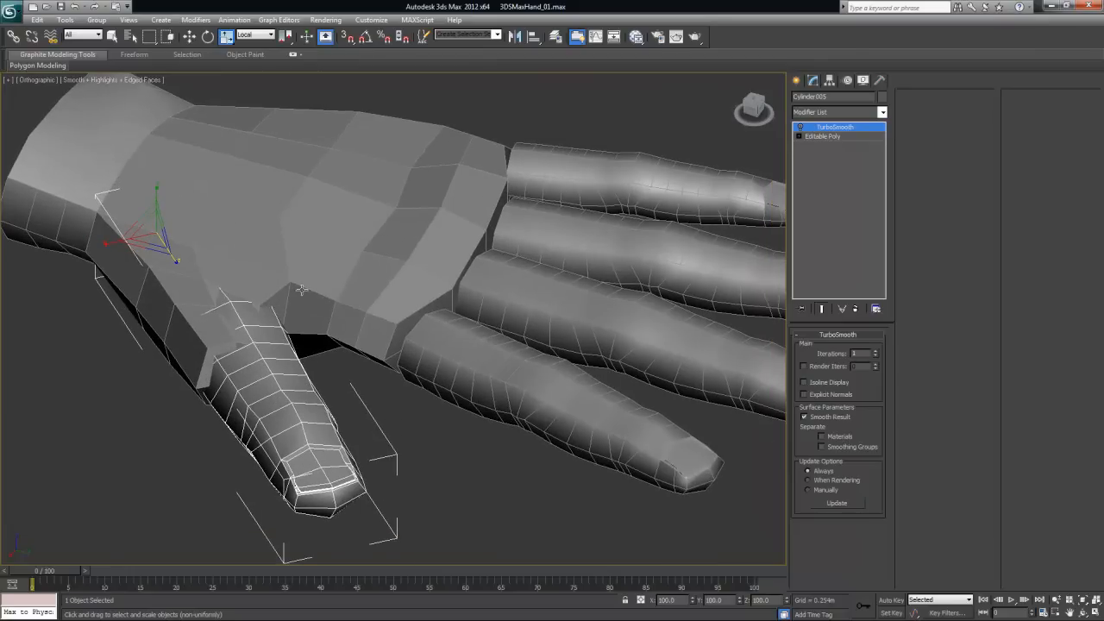
{"action": "middle_click_drag", "start_coordinate": [361, 342], "coordinate": [362, 260], "text": "alt"}
{"action": "key", "text": "e"}
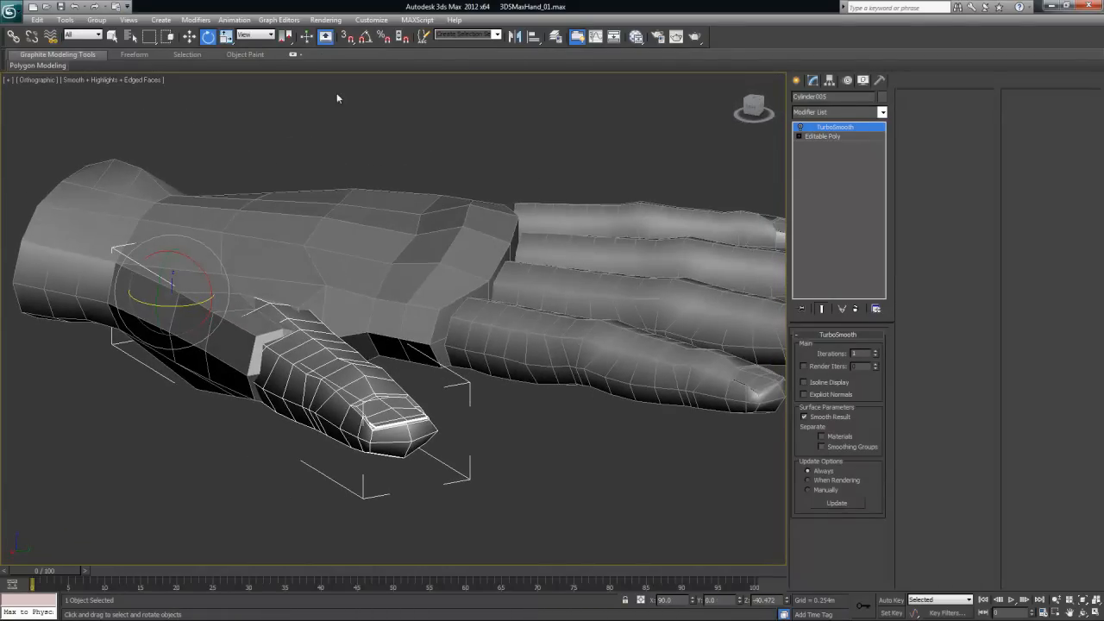
{"action": "left_click", "coordinate": [259, 35]}
{"action": "left_click", "coordinate": [251, 79]}
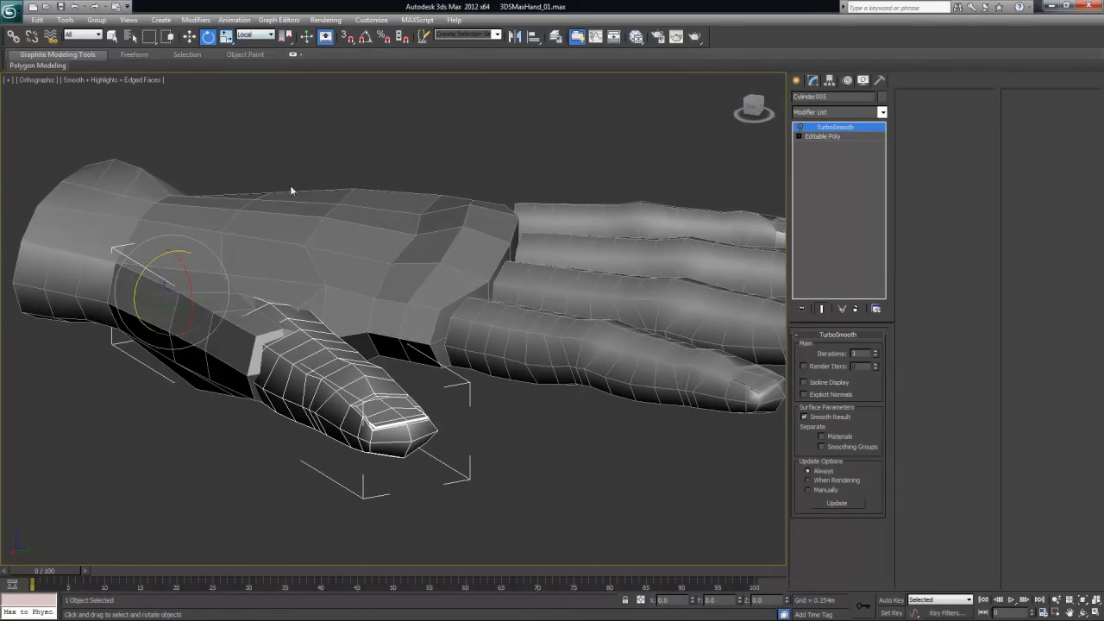
{"action": "middle_click_drag", "start_coordinate": [314, 293], "coordinate": [320, 292], "text": "alt"}
{"action": "left_click_drag", "start_coordinate": [137, 263], "coordinate": [110, 316]}
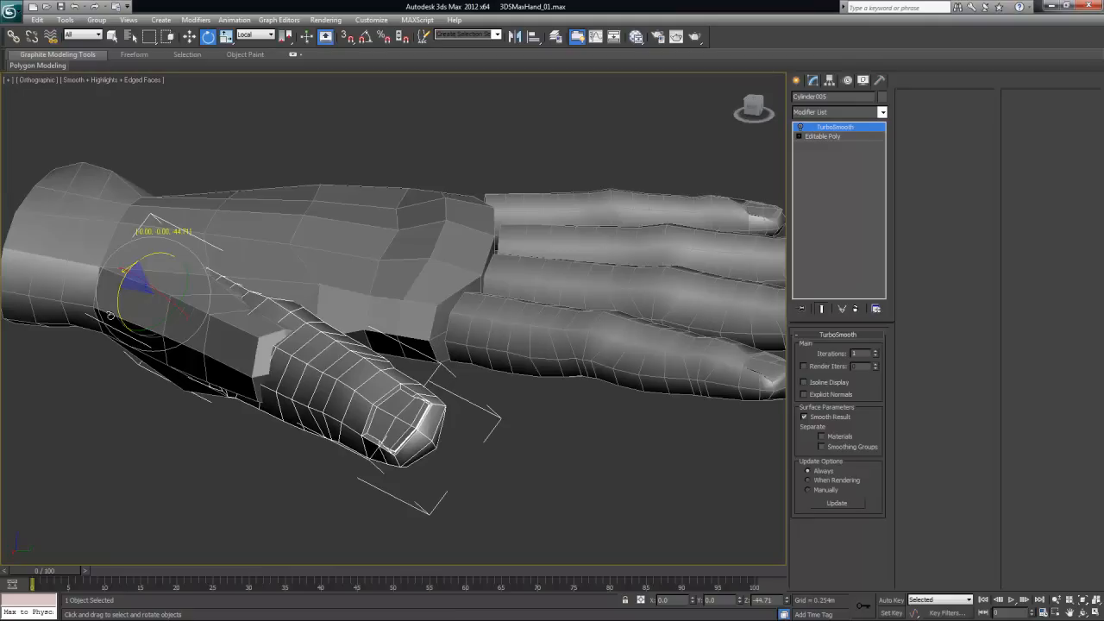
{"action": "left_click_drag", "start_coordinate": [110, 316], "coordinate": [110, 316]}
- Fine-tune the thumb's roll around its lengthwise axis relative to the palm
{"action": "middle_click_drag", "start_coordinate": [362, 379], "coordinate": [406, 394], "text": "alt"}
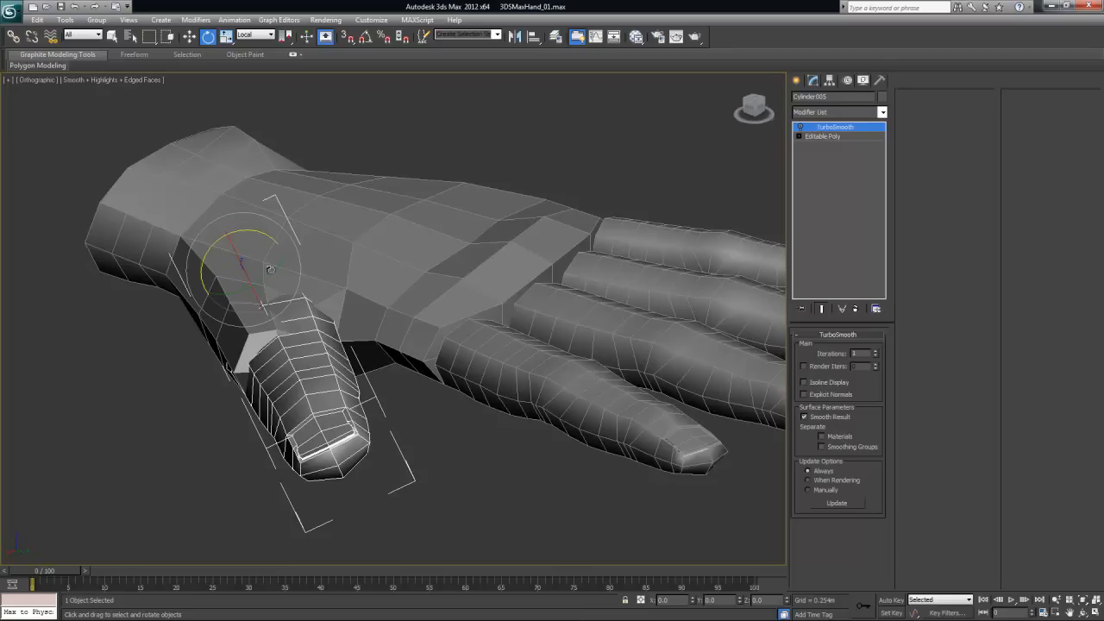
{"action": "middle_click_drag", "start_coordinate": [399, 371], "coordinate": [402, 430], "text": "alt"}
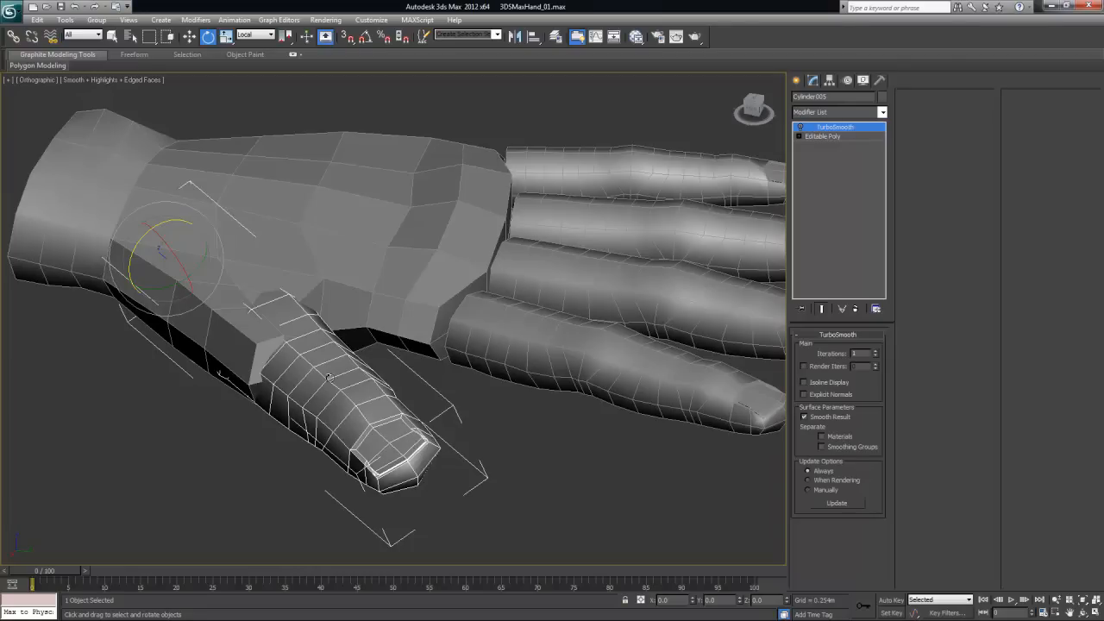
{"action": "middle_click_drag", "start_coordinate": [410, 477], "coordinate": [427, 472], "text": "alt"}
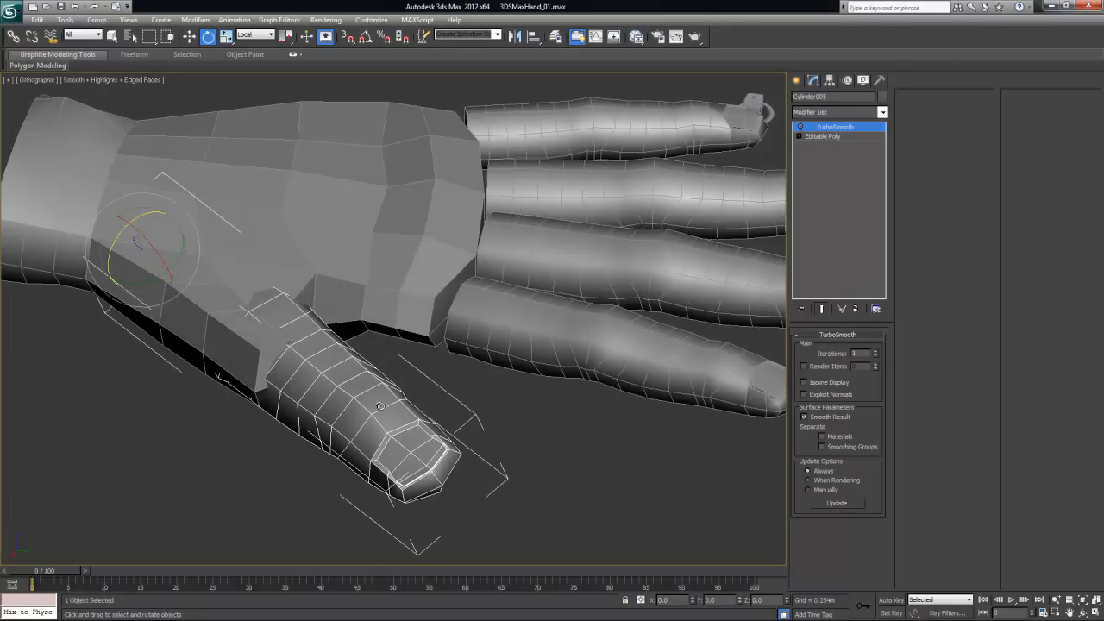
{"action": "middle_click_drag", "start_coordinate": [438, 435], "coordinate": [401, 443], "text": "alt"}
{"action": "middle_click_drag", "start_coordinate": [392, 490], "coordinate": [330, 252], "text": "alt"}
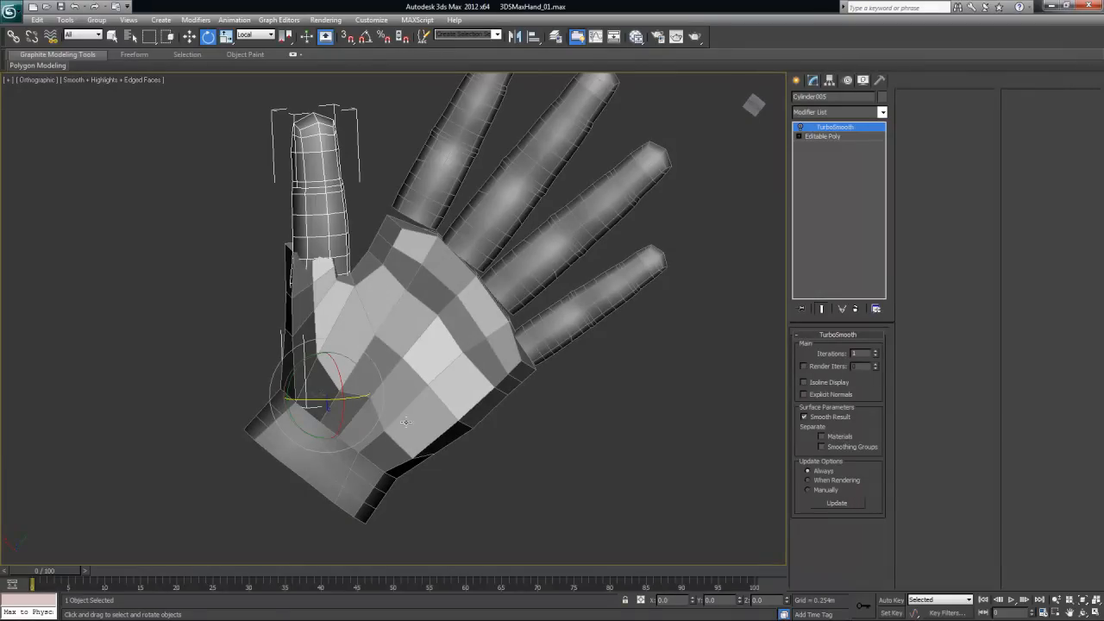
{"action": "middle_click_drag", "start_coordinate": [391, 413], "coordinate": [381, 380], "text": "alt"}
{"action": "scroll", "coordinate": [364, 325], "scroll_direction": "up", "scroll_amount": 3}
{"action": "left_click_drag", "start_coordinate": [236, 192], "coordinate": [230, 200]}
- Move the thumb slightly outward along X to centre it on the palm's thumb stub
{"action": "middle_click_drag", "start_coordinate": [362, 280], "coordinate": [419, 316], "text": "alt"}
{"action": "middle_click_drag", "start_coordinate": [418, 316], "coordinate": [486, 389]}
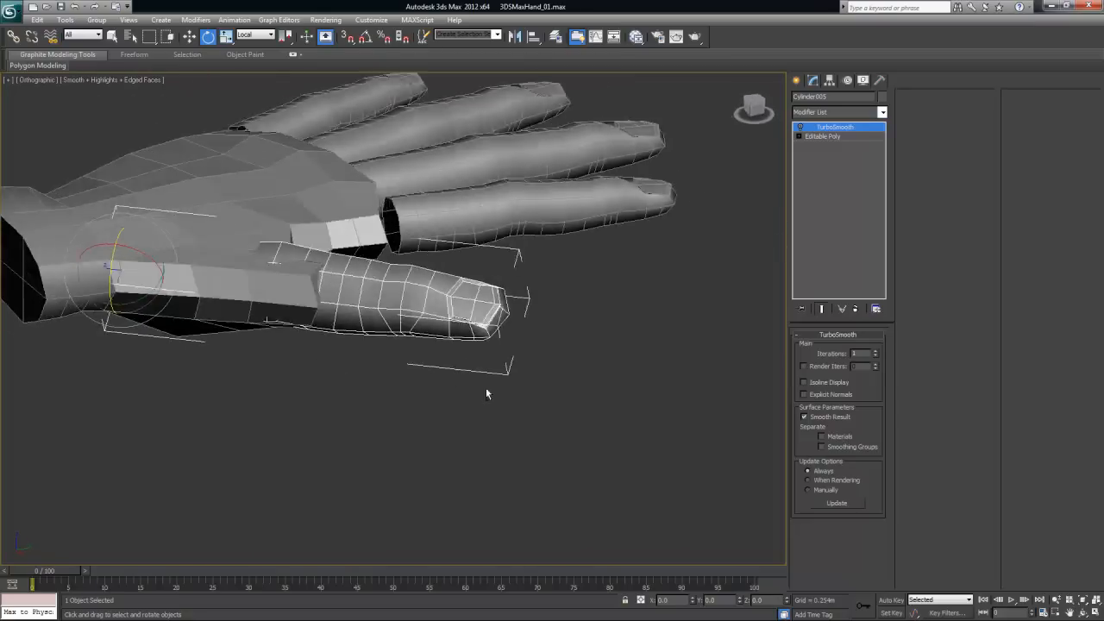
{"action": "scroll", "coordinate": [499, 423], "scroll_direction": "up", "scroll_amount": 4}
{"action": "middle_click_drag", "start_coordinate": [506, 441], "coordinate": [407, 305], "text": "alt"}
{"action": "scroll", "coordinate": [509, 415], "scroll_direction": "down", "scroll_amount": 4}
{"action": "key", "text": "w"}
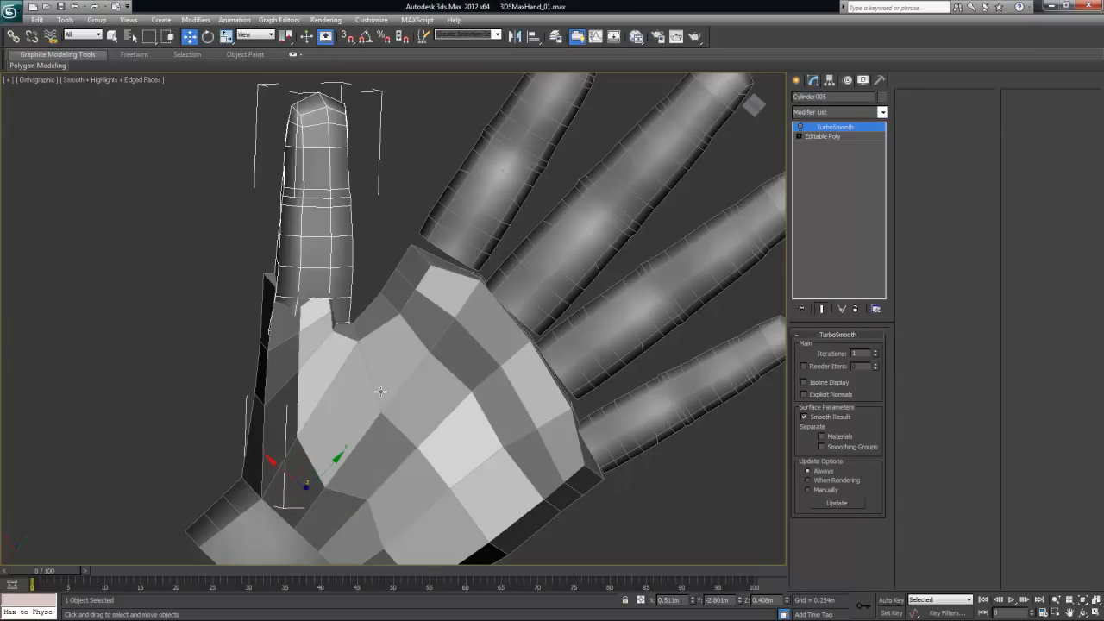
{"action": "left_click_drag", "start_coordinate": [268, 459], "coordinate": [265, 458]}
{"action": "middle_click_drag", "start_coordinate": [358, 317], "coordinate": [396, 357], "text": "alt"}
- Examine how the palm, the four fingers and the thumb sit together, selecting the parts in turn
{"action": "left_click", "coordinate": [528, 422]}
{"action": "middle_click_drag", "start_coordinate": [378, 410], "coordinate": [338, 247], "text": "alt"}
{"action": "left_click", "coordinate": [338, 247]}
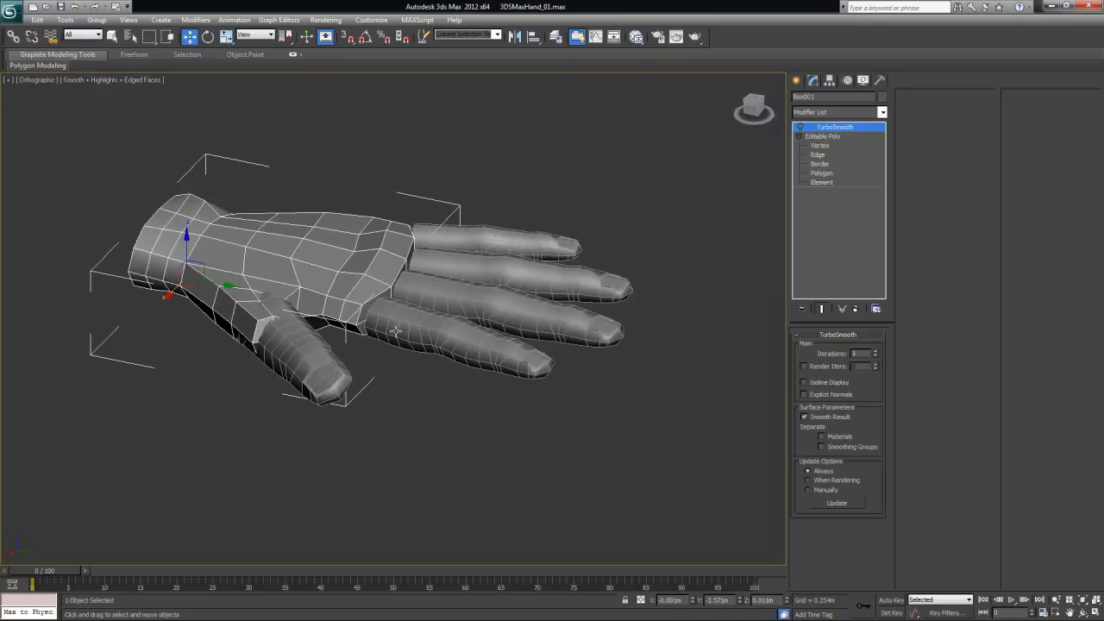
{"action": "scroll", "coordinate": [397, 344], "scroll_direction": "up", "scroll_amount": 5}
{"action": "middle_click_drag", "start_coordinate": [511, 418], "coordinate": [512, 340], "text": "alt"}
{"action": "middle_click_drag", "start_coordinate": [630, 363], "coordinate": [460, 329]}
{"action": "left_click_drag", "start_coordinate": [472, 92], "coordinate": [636, 428]}
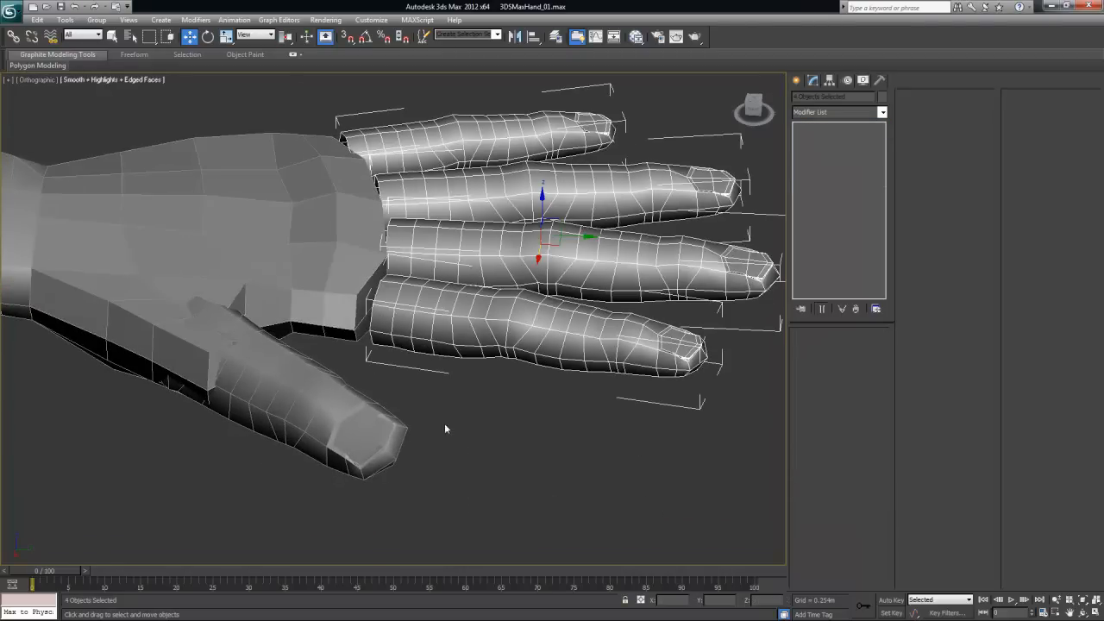
{"action": "left_click", "coordinate": [368, 422]}
{"action": "left_click_drag", "start_coordinate": [470, 89], "coordinate": [639, 429]}
- Hide every object except the palm
{"action": "left_click", "coordinate": [340, 235]}
{"action": "right_click", "coordinate": [265, 210]}
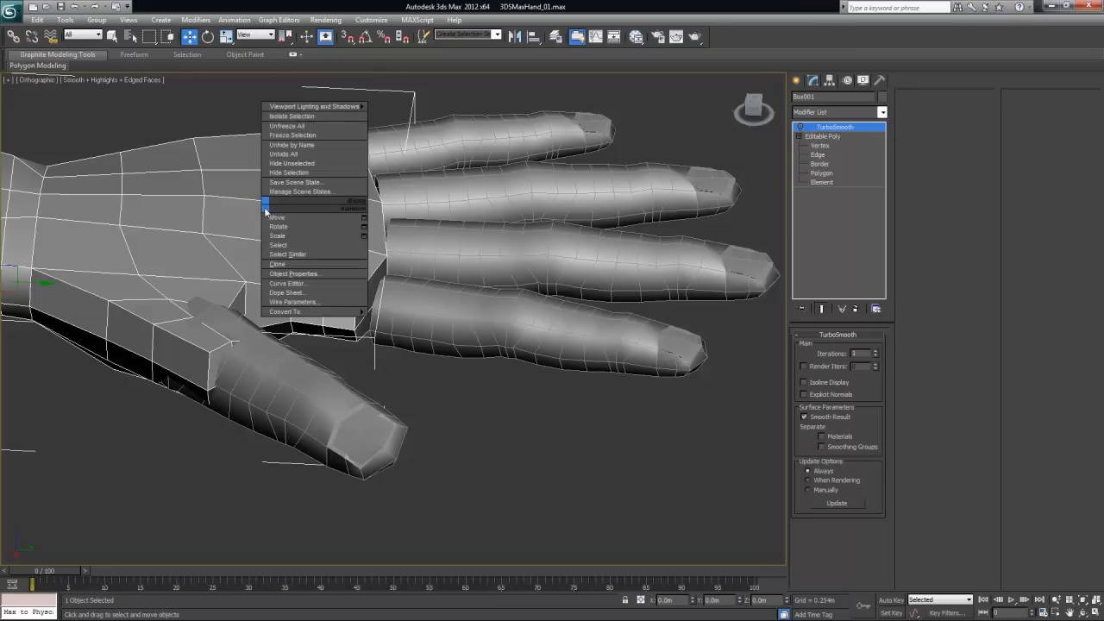
{"action": "right_click", "coordinate": [172, 180]}
{"action": "right_click", "coordinate": [188, 181]}
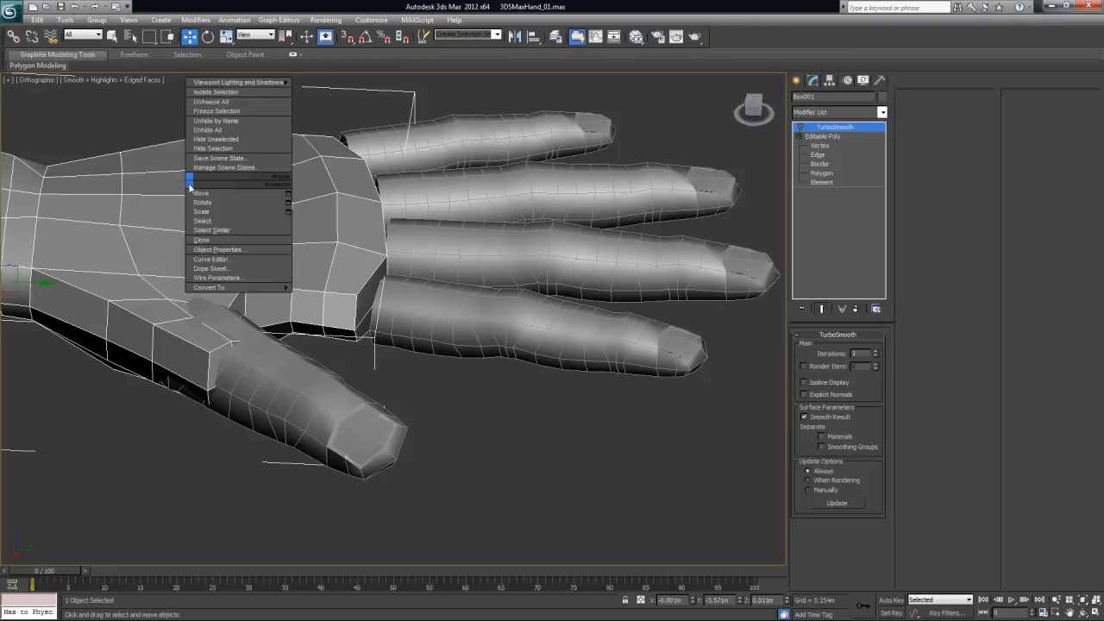
{"action": "left_click", "coordinate": [226, 139]}
- Examine the palm's finger edge against the reference image and from the side
{"action": "middle_click_drag", "start_coordinate": [493, 345], "coordinate": [518, 346], "text": "alt"}
{"action": "key", "text": "alt+w"}
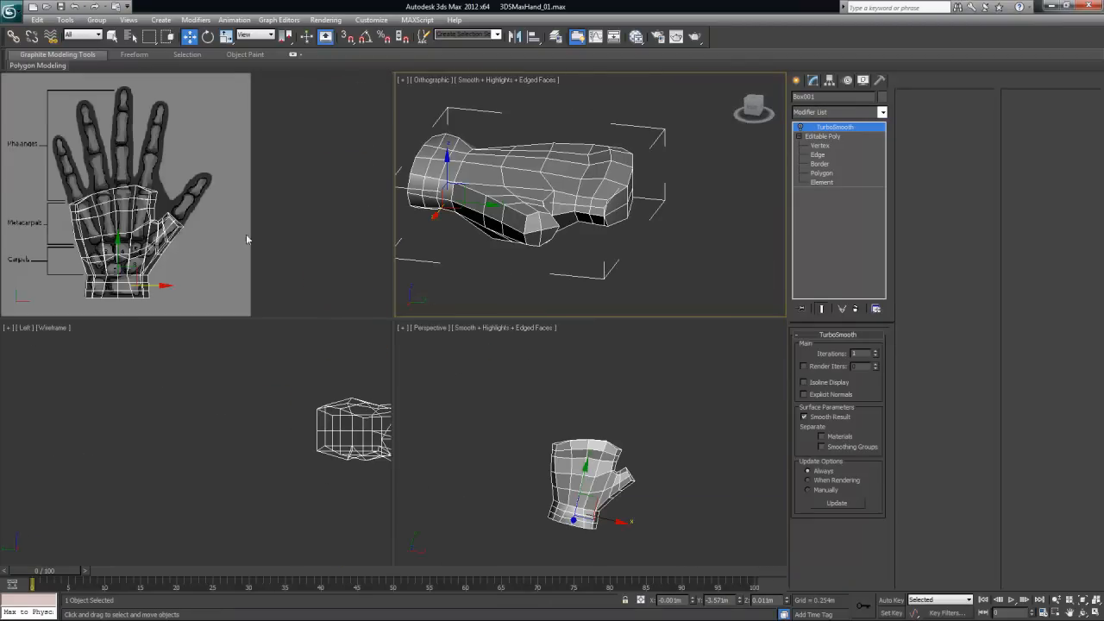
{"action": "middle_click_drag", "start_coordinate": [160, 212], "coordinate": [177, 208]}
{"action": "scroll", "coordinate": [177, 208], "scroll_direction": "up", "scroll_amount": 5}
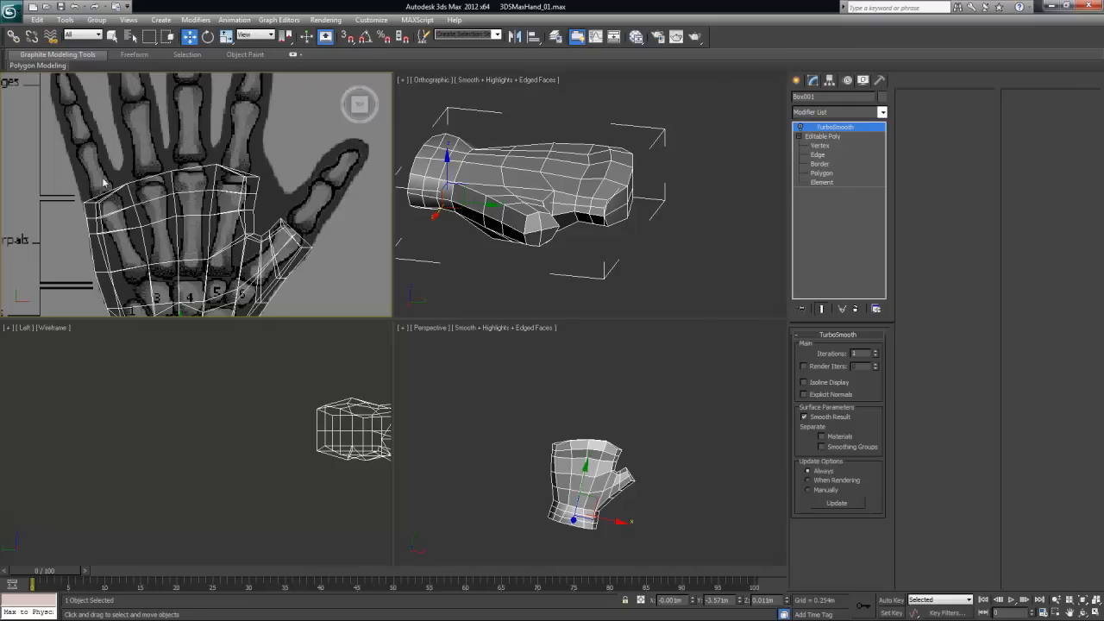
{"action": "mouse_move", "coordinate": [615, 271]}
{"action": "middle_mouse_down", "text": "alt"}
{"action": "mouse_move", "coordinate": [646, 251]}
{"action": "mouse_move", "coordinate": [610, 250]}
{"action": "middle_mouse_up", "text": "alt"}
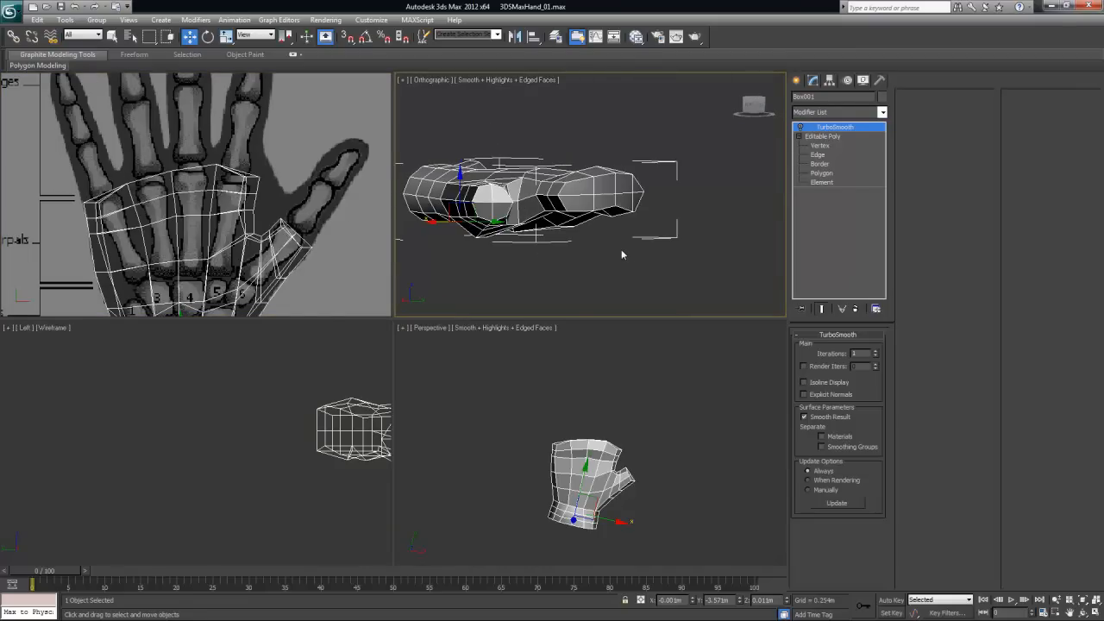
{"action": "key", "text": "alt+w"}
{"action": "middle_click_drag", "start_coordinate": [510, 318], "coordinate": [533, 327], "text": "alt"}
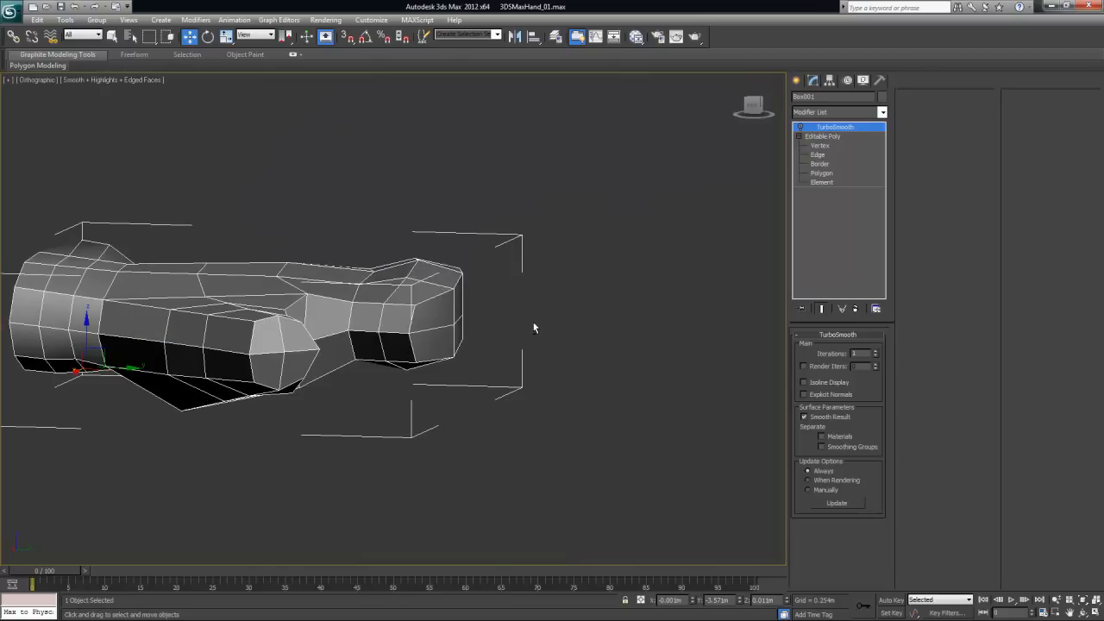
- In vertex mode, move the palm's lower edge vertex between the index and middle fingers up to the reference finger gap
{"action": "left_click", "coordinate": [820, 145]}
{"action": "middle_click_drag", "start_coordinate": [448, 363], "coordinate": [505, 342], "text": "alt"}
{"action": "left_click", "coordinate": [422, 344]}
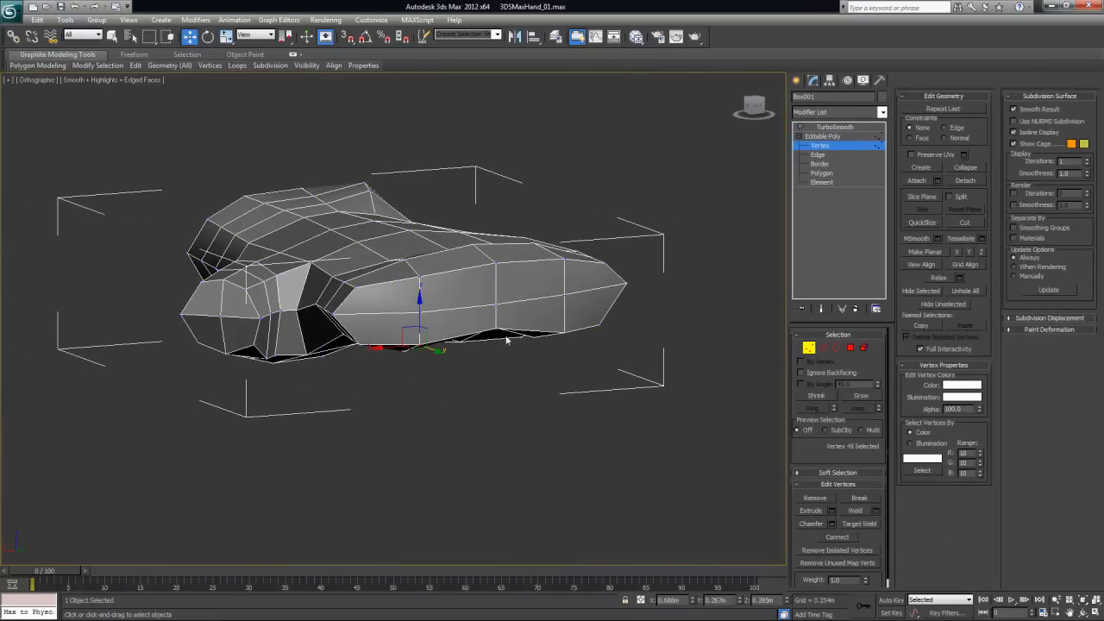
{"action": "middle_click_drag", "start_coordinate": [544, 390], "coordinate": [484, 346], "text": "alt"}
{"action": "middle_click_drag", "start_coordinate": [413, 349], "coordinate": [449, 389], "text": "alt"}
{"action": "key", "text": "alt+w"}
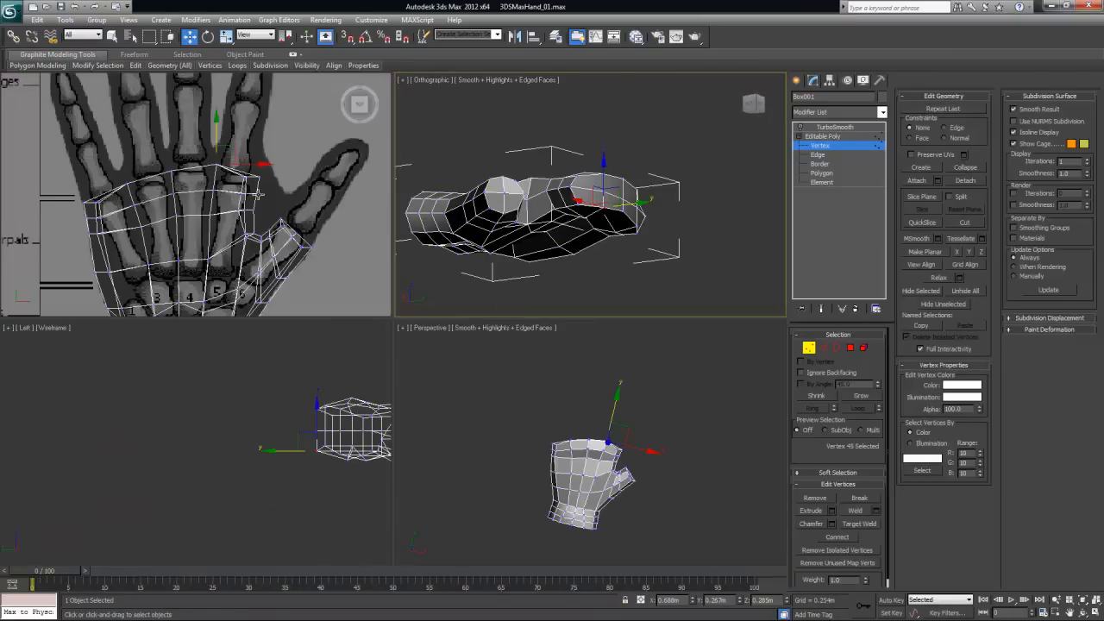
{"action": "scroll", "coordinate": [259, 195], "scroll_direction": "up", "scroll_amount": 6}
{"action": "left_click_drag", "start_coordinate": [242, 180], "coordinate": [242, 167]}
{"action": "middle_click_drag", "start_coordinate": [228, 257], "coordinate": [267, 205]}
- Move the lower edge vertex between the middle and ring fingers up into the reference gap, at about X -0.25 m, Y 0.54 m
{"action": "middle_click_drag", "start_coordinate": [643, 263], "coordinate": [600, 227], "text": "alt"}
{"action": "left_click", "coordinate": [576, 204]}
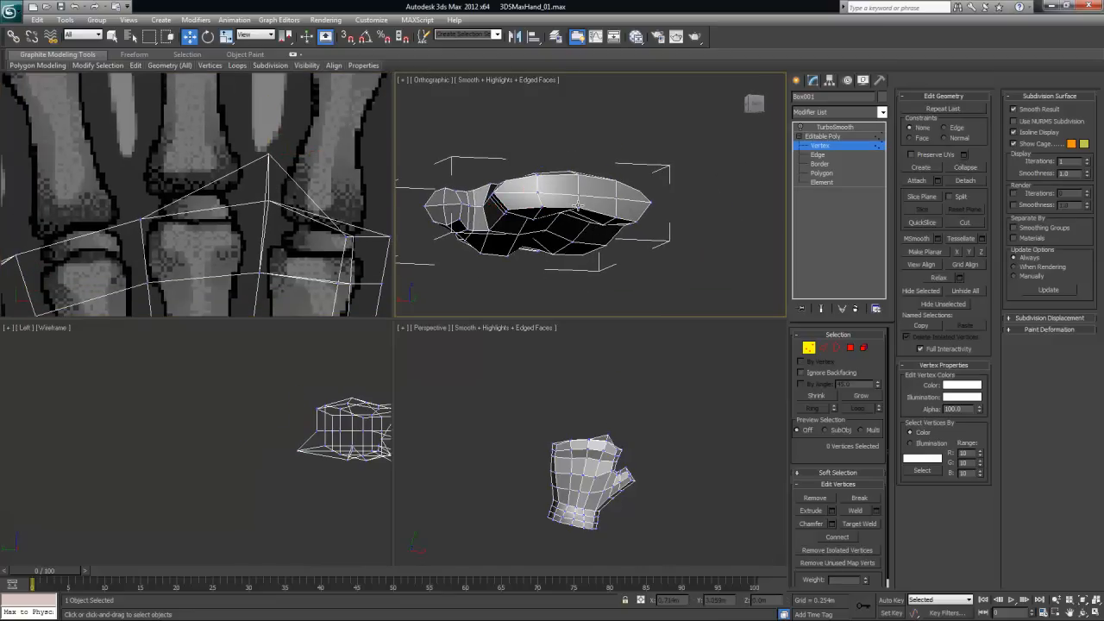
{"action": "left_click", "coordinate": [579, 206]}
{"action": "right_click", "coordinate": [349, 231]}
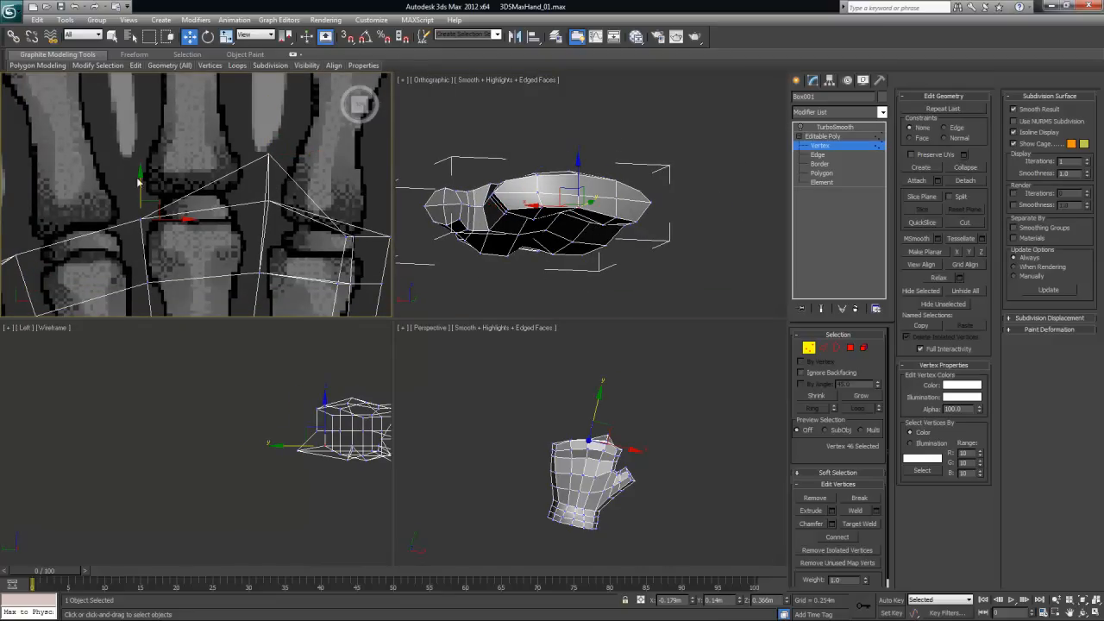
{"action": "left_click_drag", "start_coordinate": [141, 173], "coordinate": [140, 118]}
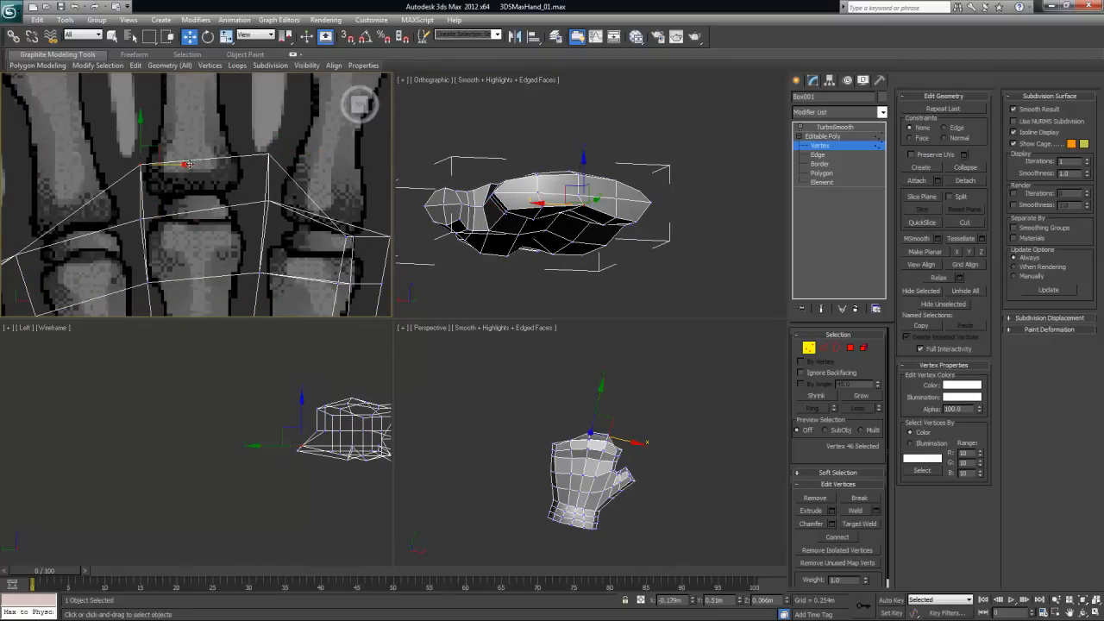
{"action": "left_click_drag", "start_coordinate": [189, 163], "coordinate": [179, 163]}
{"action": "middle_click_drag", "start_coordinate": [212, 229], "coordinate": [262, 211]}
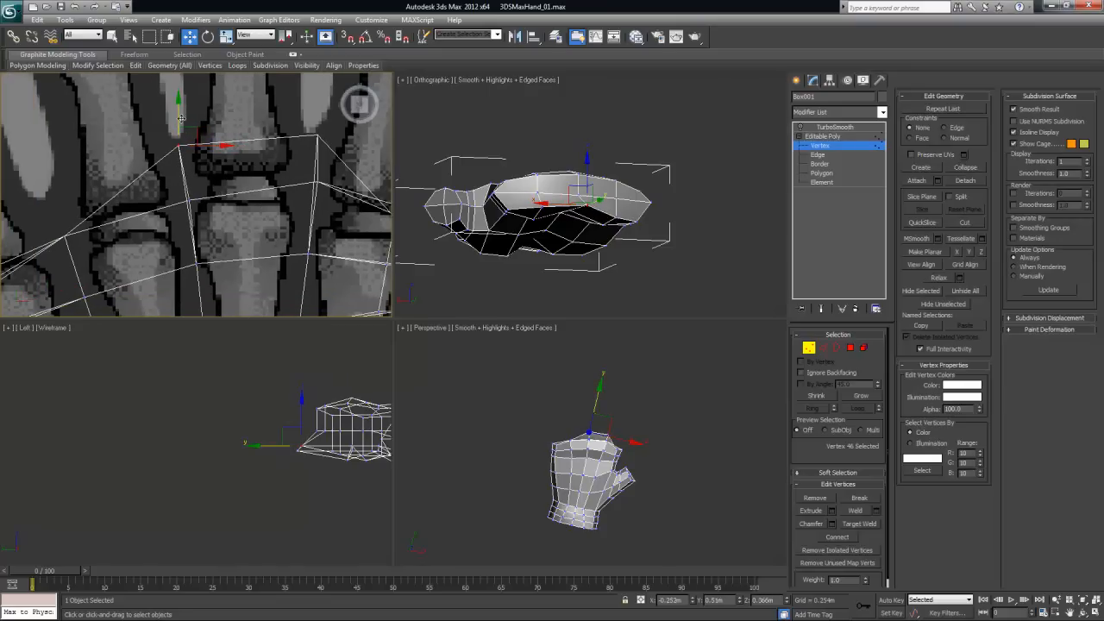
- Move the lower edge vertex between the ring and little fingers into the reference gap, at about X -1.16 m, Y 0.17 m
{"action": "middle_click_drag", "start_coordinate": [156, 200], "coordinate": [271, 179]}
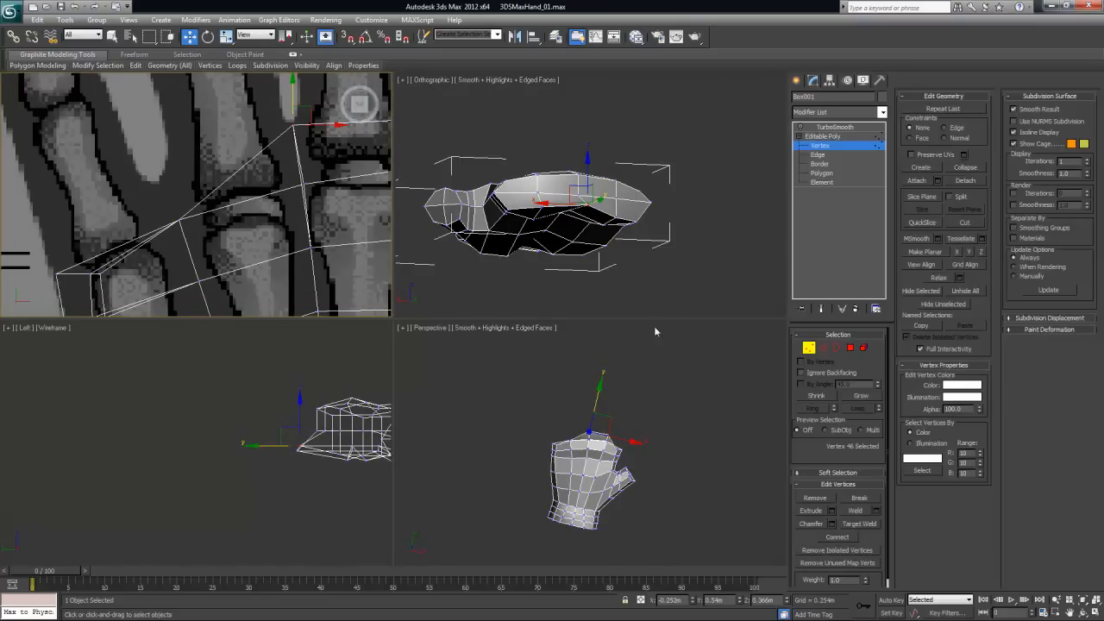
{"action": "middle_click_drag", "start_coordinate": [641, 252], "coordinate": [636, 223], "text": "alt"}
{"action": "left_click", "coordinate": [619, 228]}
{"action": "key", "text": "alt"}
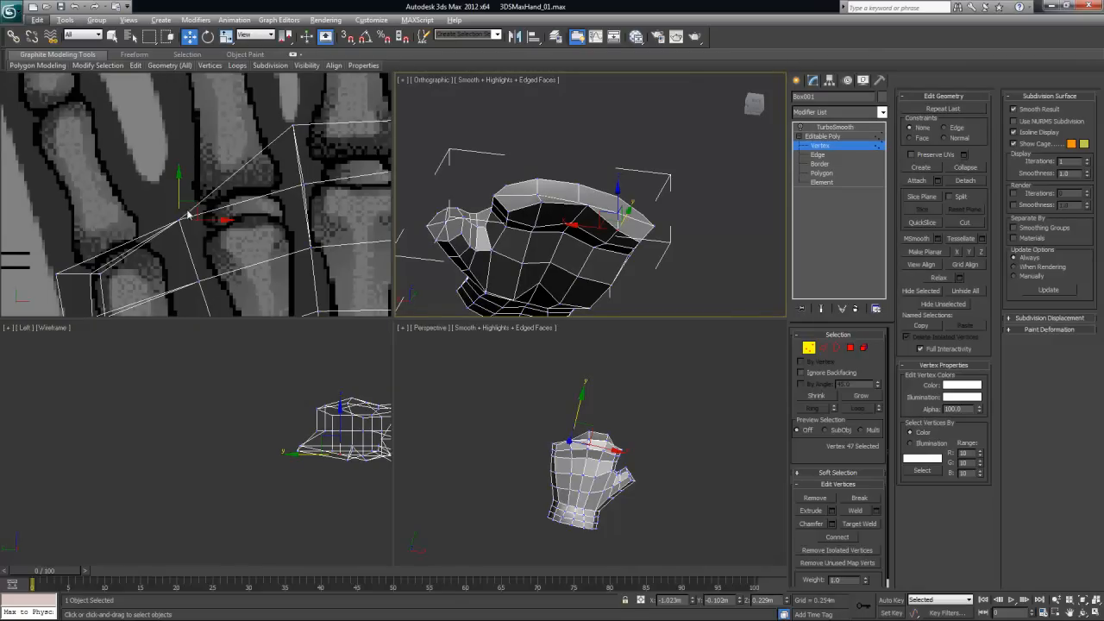
{"action": "left_click", "coordinate": [189, 214]}
{"action": "left_click_drag", "start_coordinate": [175, 166], "coordinate": [173, 164]}
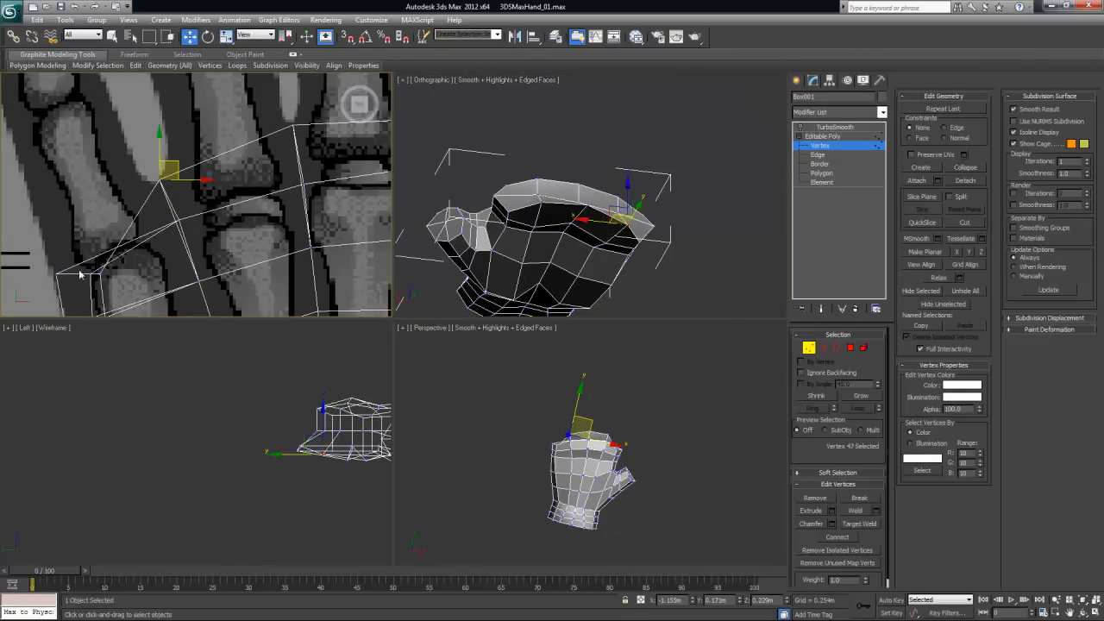
- Move the palm's lower corner vertex beside the little finger outward and up to about X -1.93 m, Y -0.25 m
{"action": "middle_click_drag", "start_coordinate": [707, 274], "coordinate": [683, 232], "text": "alt"}
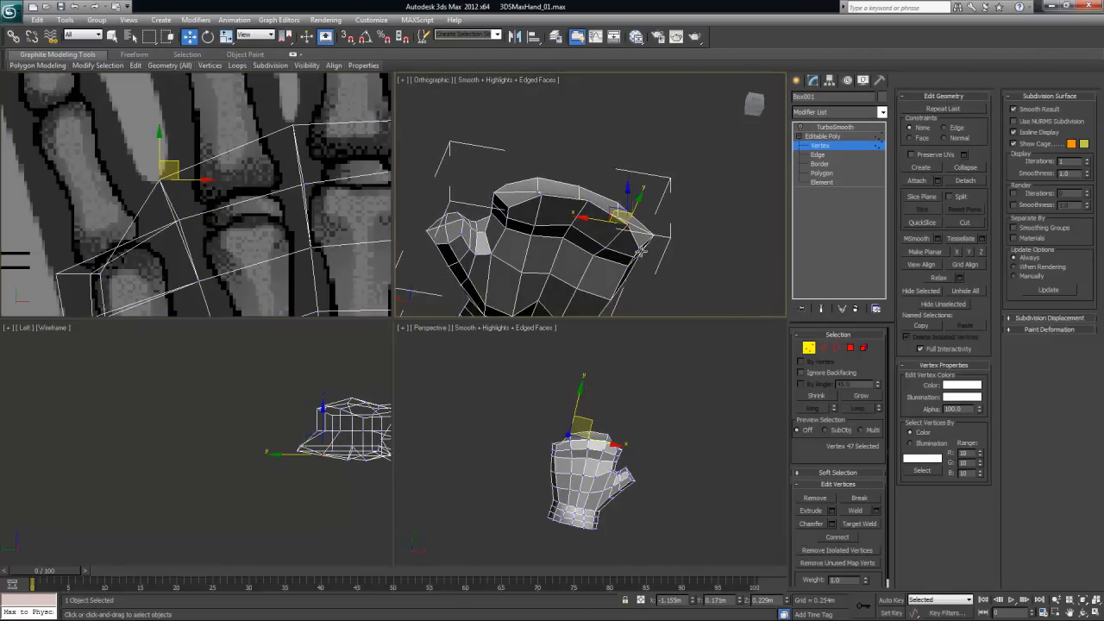
{"action": "left_click", "coordinate": [638, 249]}
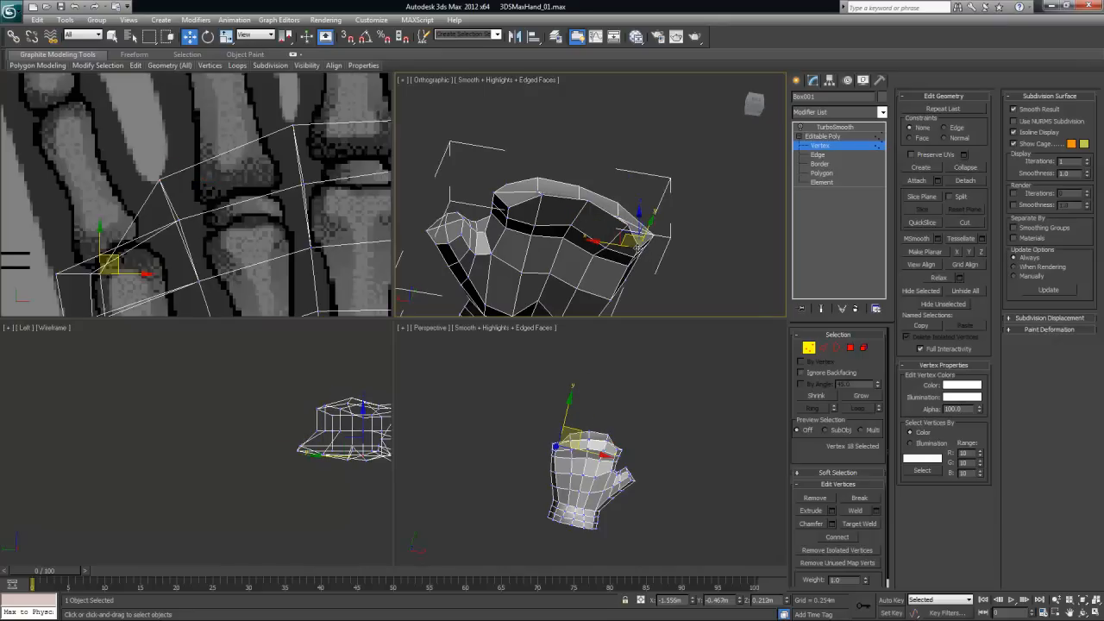
{"action": "left_click", "coordinate": [115, 259]}
{"action": "left_click_drag", "start_coordinate": [114, 259], "coordinate": [61, 227]}
- Move the palm's lower corner vertex beside the index finger up to about X 1.38 m, Y 0.43 m in the top view
{"action": "scroll", "coordinate": [233, 251], "scroll_direction": "up", "scroll_amount": 4}
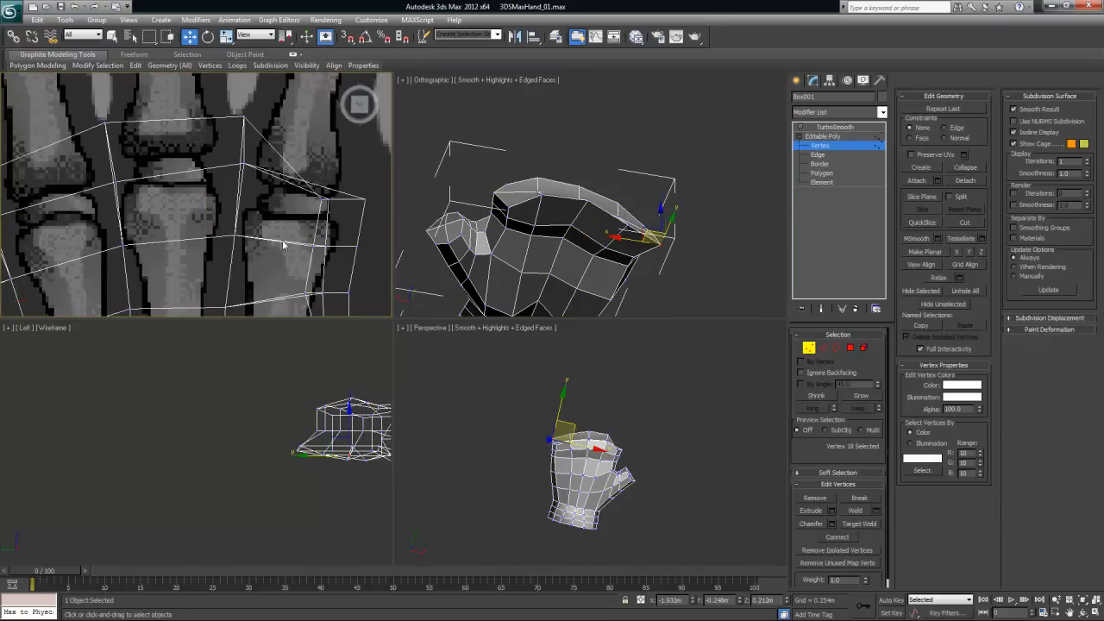
{"action": "middle_click_drag", "start_coordinate": [583, 307], "coordinate": [503, 206], "text": "alt"}
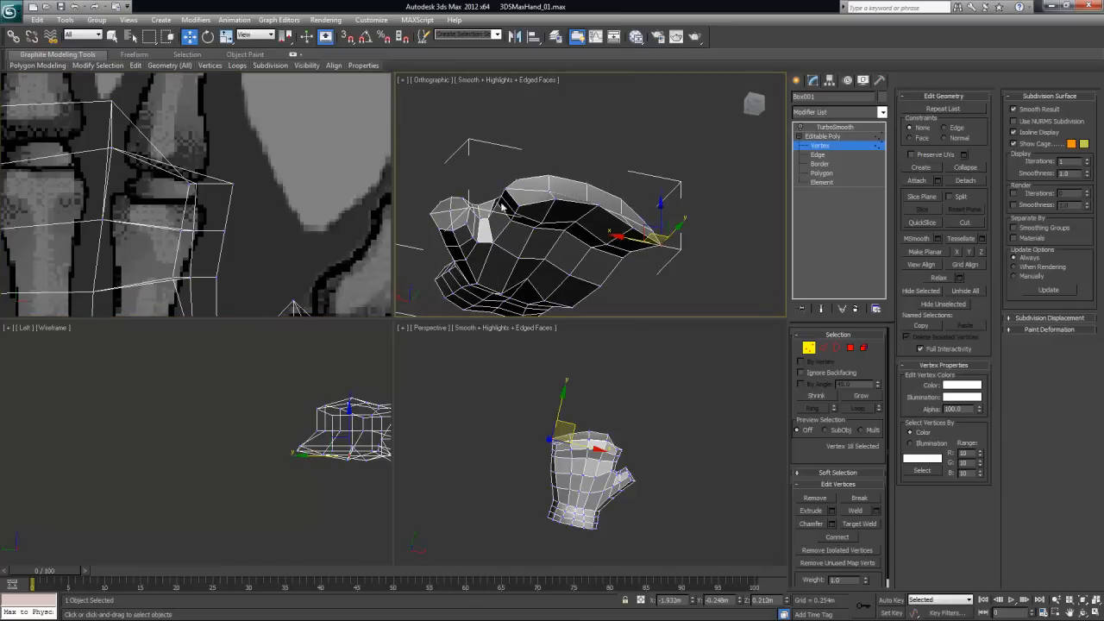
{"action": "left_click", "coordinate": [516, 203]}
{"action": "middle_click_drag", "start_coordinate": [293, 214], "coordinate": [245, 184], "text": "alt"}
{"action": "scroll", "coordinate": [296, 203], "scroll_direction": "down", "scroll_amount": 4}
{"action": "scroll", "coordinate": [243, 203], "scroll_direction": "up", "scroll_amount": 5}
{"action": "left_click_drag", "start_coordinate": [251, 175], "coordinate": [271, 132]}
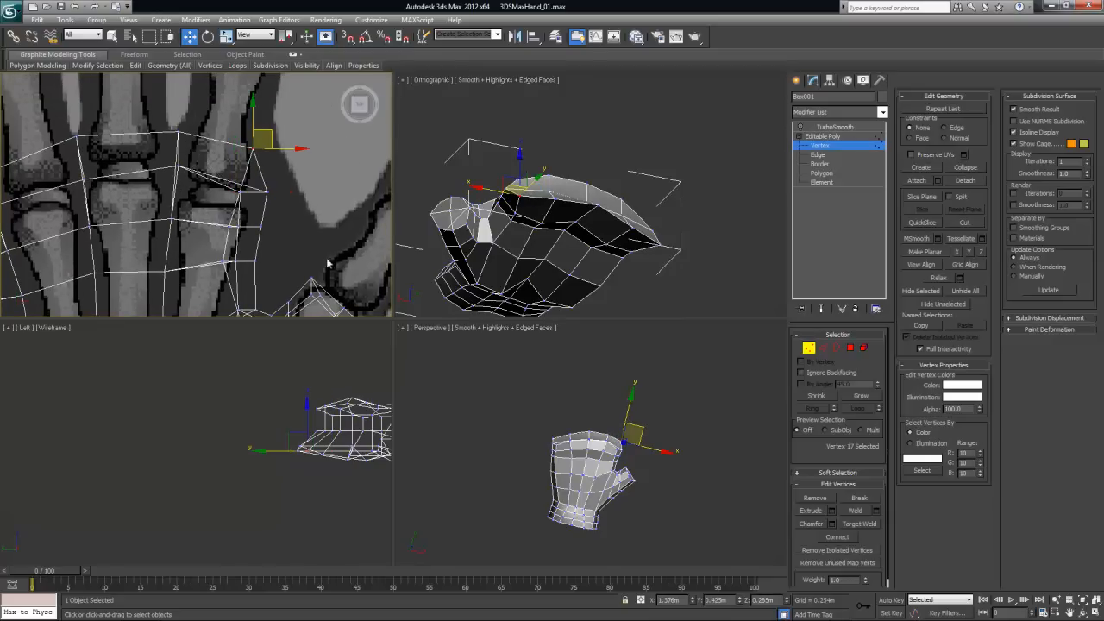
{"action": "middle_click_drag", "start_coordinate": [572, 234], "coordinate": [550, 212], "text": "alt"}
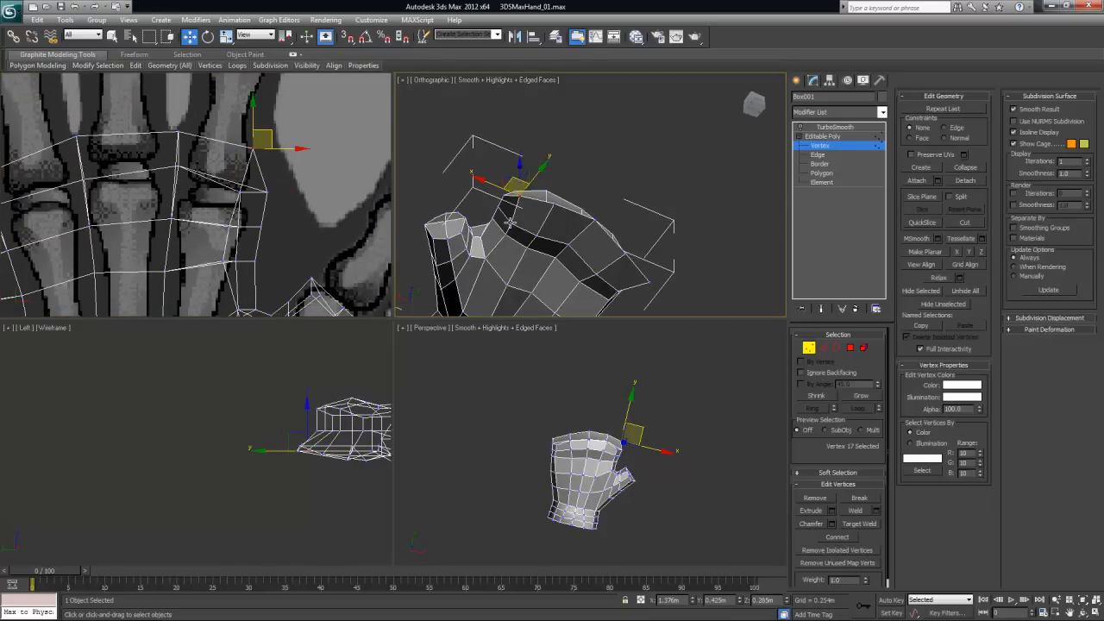
- Move the palm's lower side vertex just below the index finger's corner outward to follow the hand outline in the top view
{"action": "left_click", "coordinate": [510, 222]}
{"action": "key", "text": "ctrl+Page_Up"}
{"action": "left_click", "coordinate": [630, 173]}
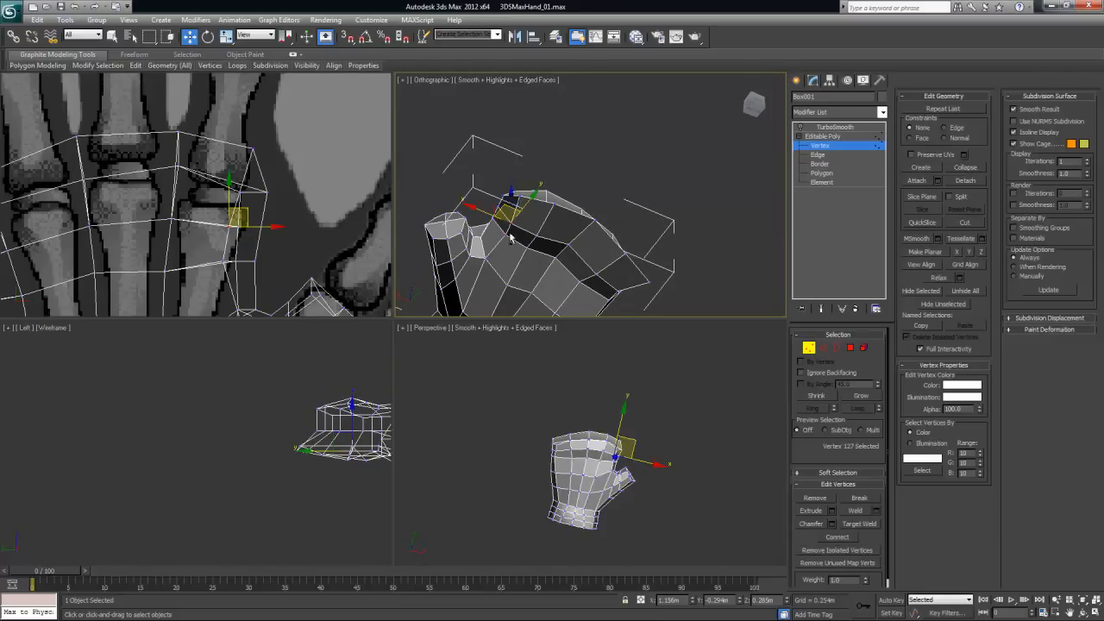
{"action": "left_click_drag", "start_coordinate": [274, 247], "coordinate": [320, 240]}
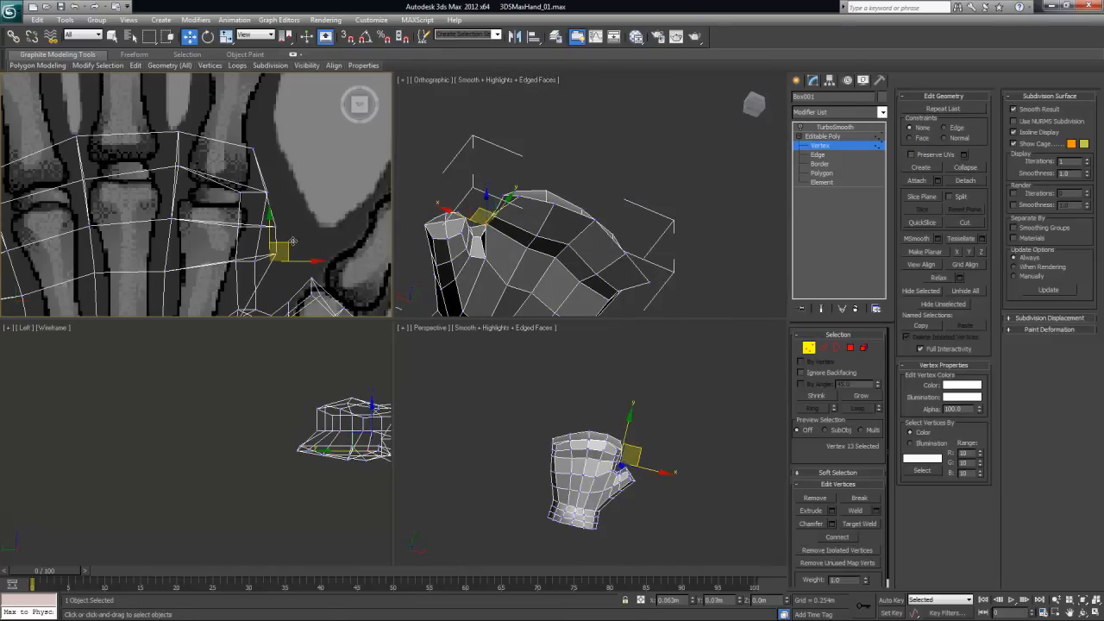
- Move the next lower side vertex of the palm, near the thumb web, outward and up to about X 1.66 m, Y -0.61 m
{"action": "left_click", "coordinate": [482, 257]}
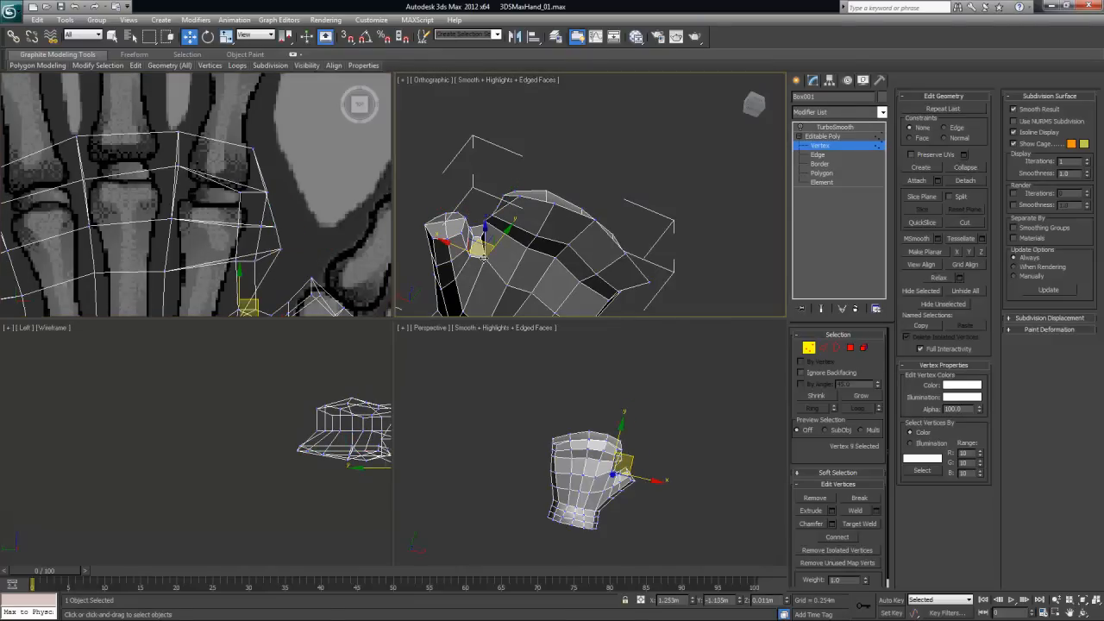
{"action": "scroll", "coordinate": [224, 242], "scroll_direction": "up", "scroll_amount": 2}
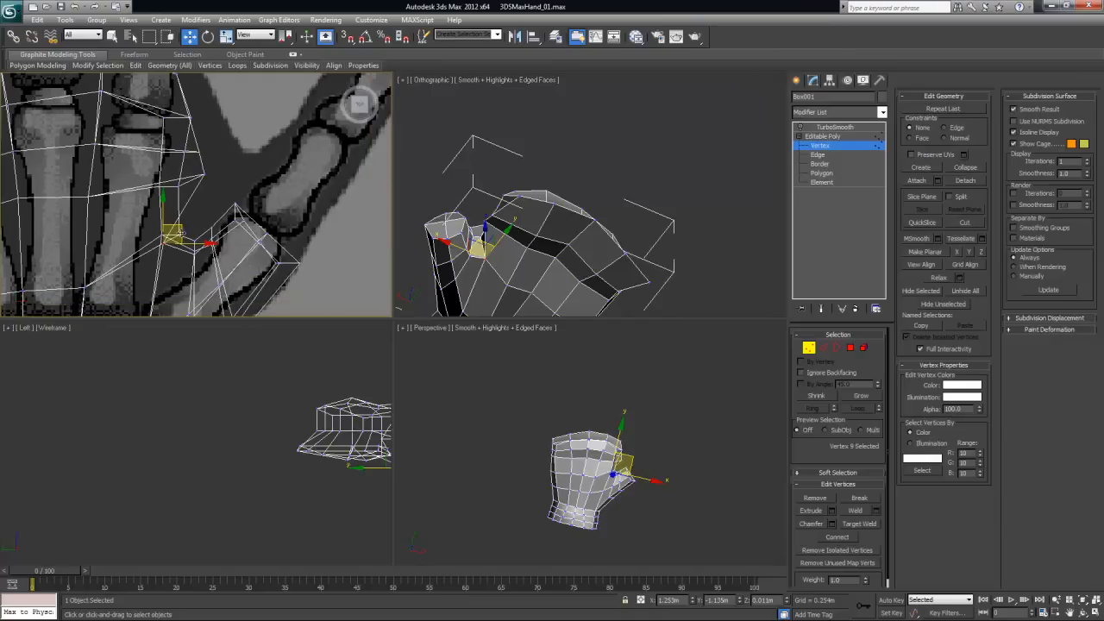
{"action": "left_click_drag", "start_coordinate": [222, 173], "coordinate": [221, 173]}
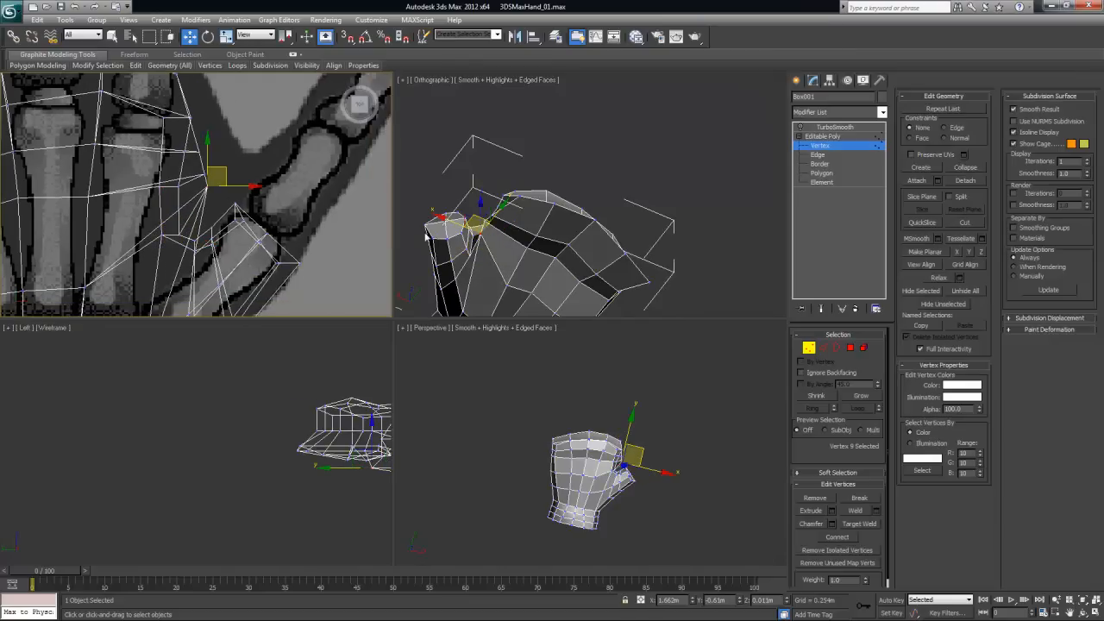
- Move the lower vertex in the web between thumb and palm outward and up to about X 1.71 m, Y -0.71 m
{"action": "middle_click_drag", "start_coordinate": [535, 241], "coordinate": [585, 243], "text": "alt"}
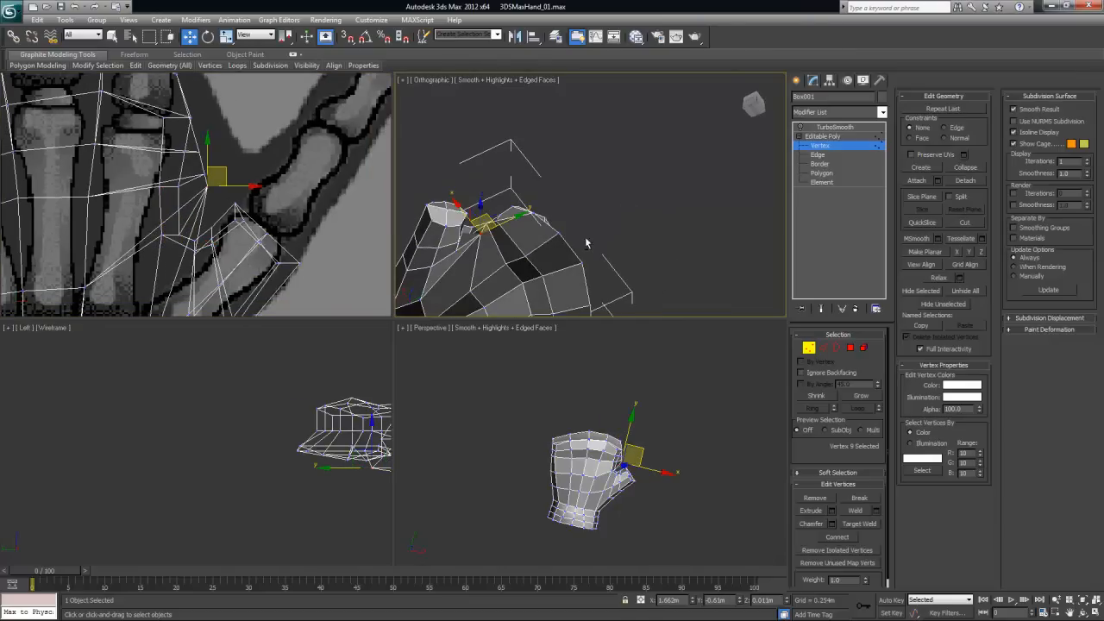
{"action": "left_click", "coordinate": [458, 250]}
{"action": "left_click", "coordinate": [214, 229]}
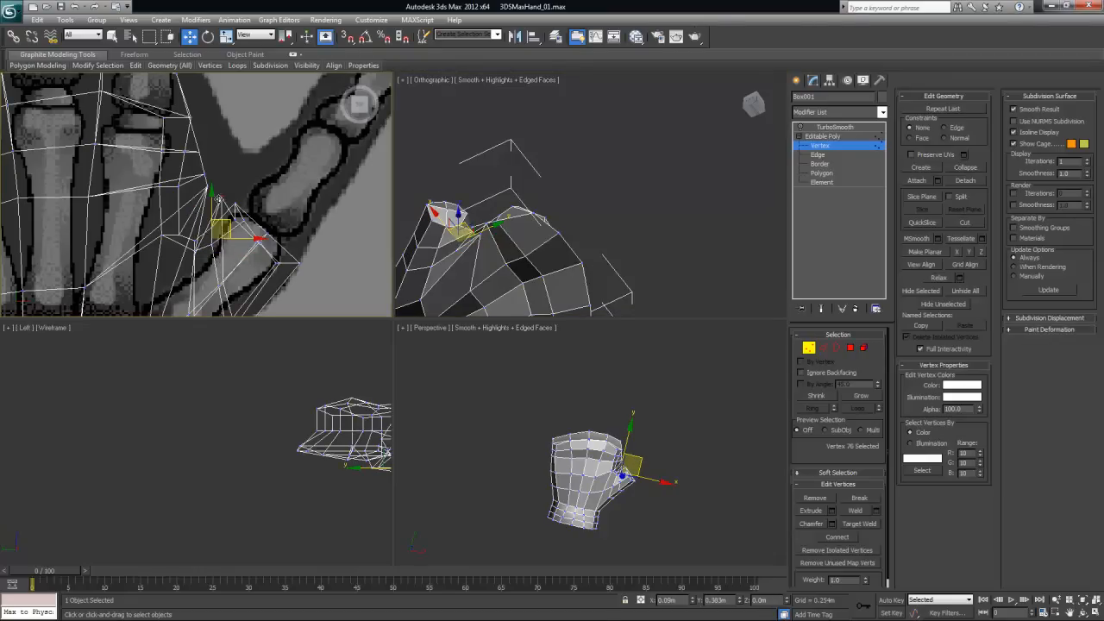
{"action": "middle_click_drag", "start_coordinate": [554, 285], "coordinate": [669, 265], "text": "alt"}
{"action": "key", "text": "alt+w"}
{"action": "scroll", "coordinate": [488, 303], "scroll_direction": "up", "scroll_amount": 3}
{"action": "middle_click_drag", "start_coordinate": [357, 387], "coordinate": [406, 316], "text": "alt"}
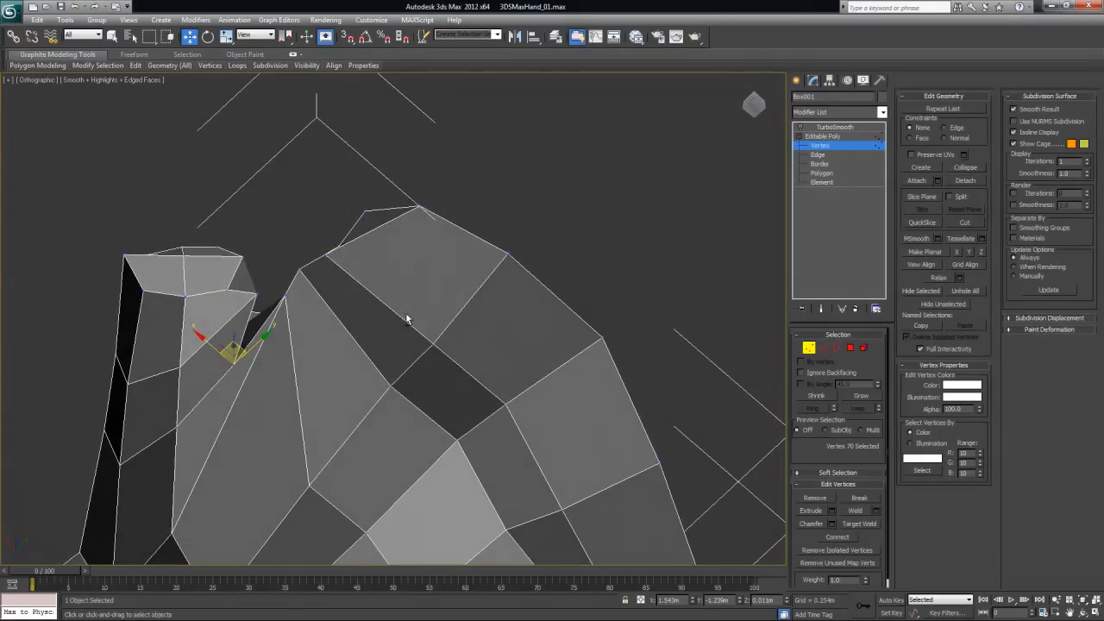
{"action": "key", "text": "alt+w"}
{"action": "left_click_drag", "start_coordinate": [210, 242], "coordinate": [229, 185]}
{"action": "middle_click_drag", "start_coordinate": [615, 226], "coordinate": [693, 220], "text": "alt"}
{"action": "key", "text": "alt+w"}
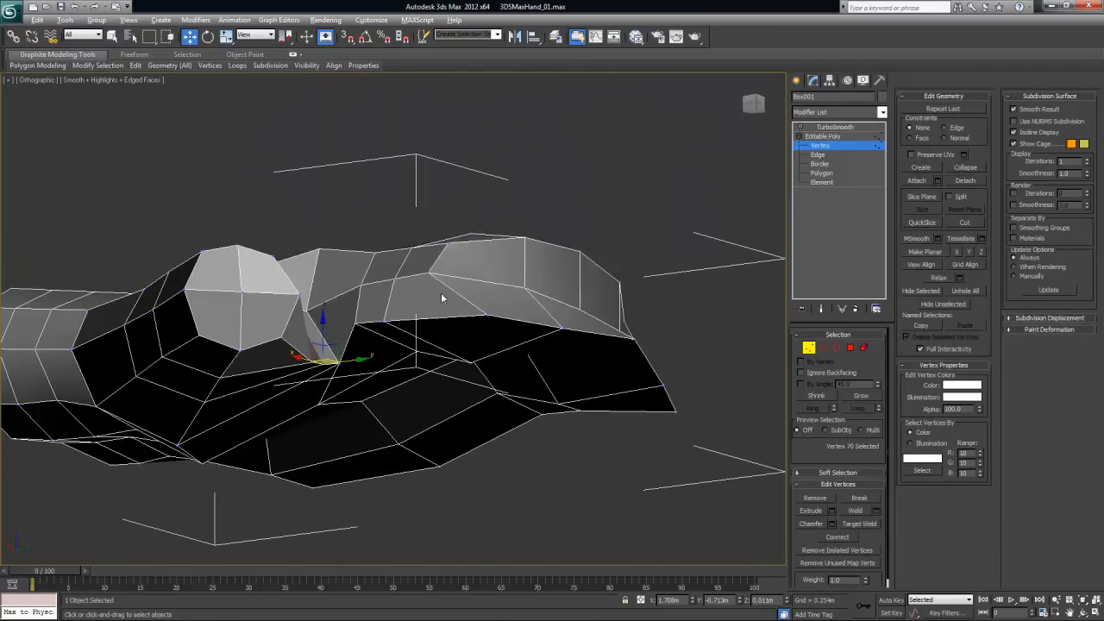
- Unhide all the hidden fingers and thumb and leave vertex editing on the palm
{"action": "middle_click_drag", "start_coordinate": [446, 361], "coordinate": [320, 370], "text": "alt"}
{"action": "middle_click_drag", "start_coordinate": [487, 266], "coordinate": [611, 337], "text": "alt"}
{"action": "scroll", "coordinate": [541, 346], "scroll_direction": "up", "scroll_amount": 2}
{"action": "middle_click_drag", "start_coordinate": [541, 347], "coordinate": [672, 406], "text": "alt"}
{"action": "scroll", "coordinate": [557, 341], "scroll_direction": "down", "scroll_amount": 6}
{"action": "right_click", "coordinate": [664, 249]}
{"action": "left_click", "coordinate": [711, 190]}
{"action": "left_click", "coordinate": [809, 348]}
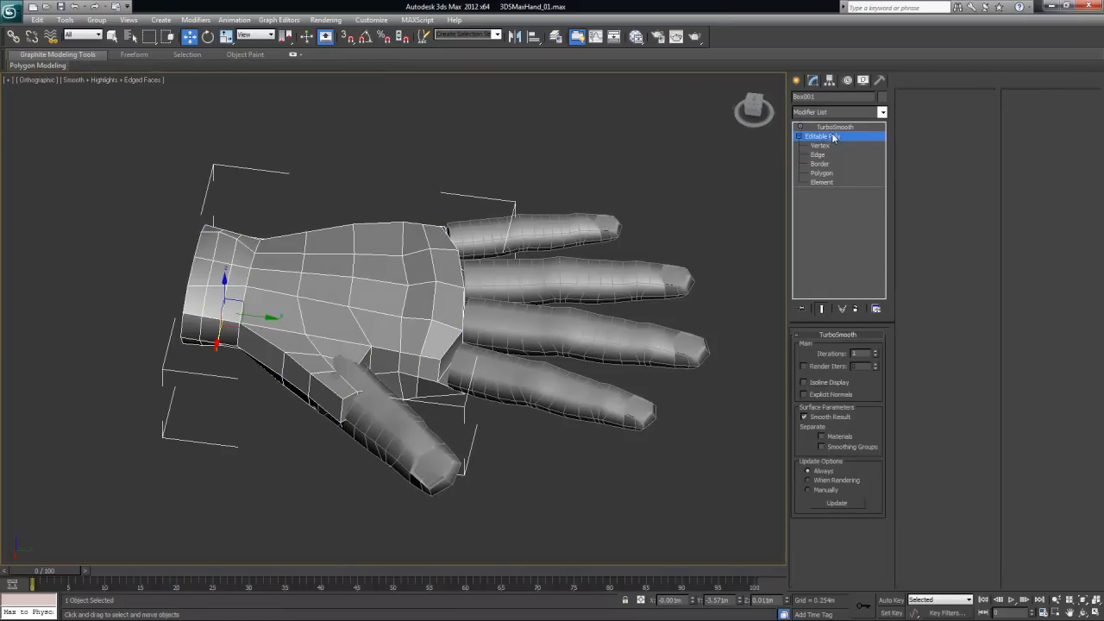
- Select the index finger and edit its Editable Poly at vertex level
{"action": "left_click", "coordinate": [704, 231]}
{"action": "middle_click_drag", "start_coordinate": [602, 378], "coordinate": [594, 344], "text": "alt"}
{"action": "middle_click_drag", "start_coordinate": [499, 342], "coordinate": [436, 351], "text": "alt"}
{"action": "scroll", "coordinate": [437, 350], "scroll_direction": "up", "scroll_amount": 5}
{"action": "left_click", "coordinate": [454, 452]}
{"action": "middle_click_drag", "start_coordinate": [454, 452], "coordinate": [491, 344], "text": "alt"}
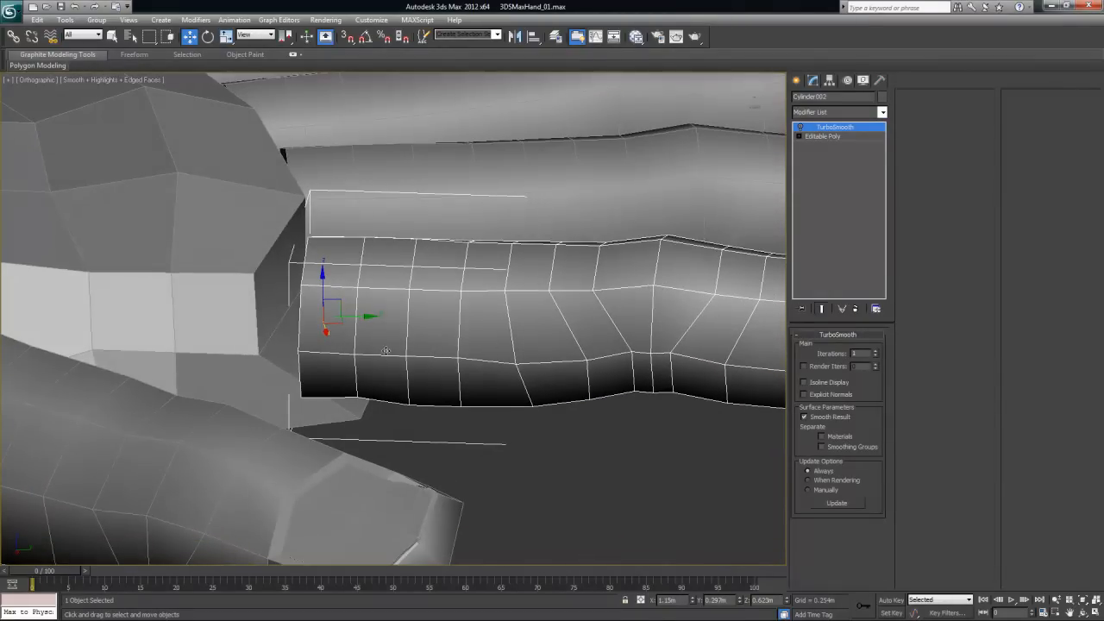
{"action": "middle_click_drag", "start_coordinate": [452, 394], "coordinate": [435, 365], "text": "alt"}
{"action": "right_click", "coordinate": [434, 365]}
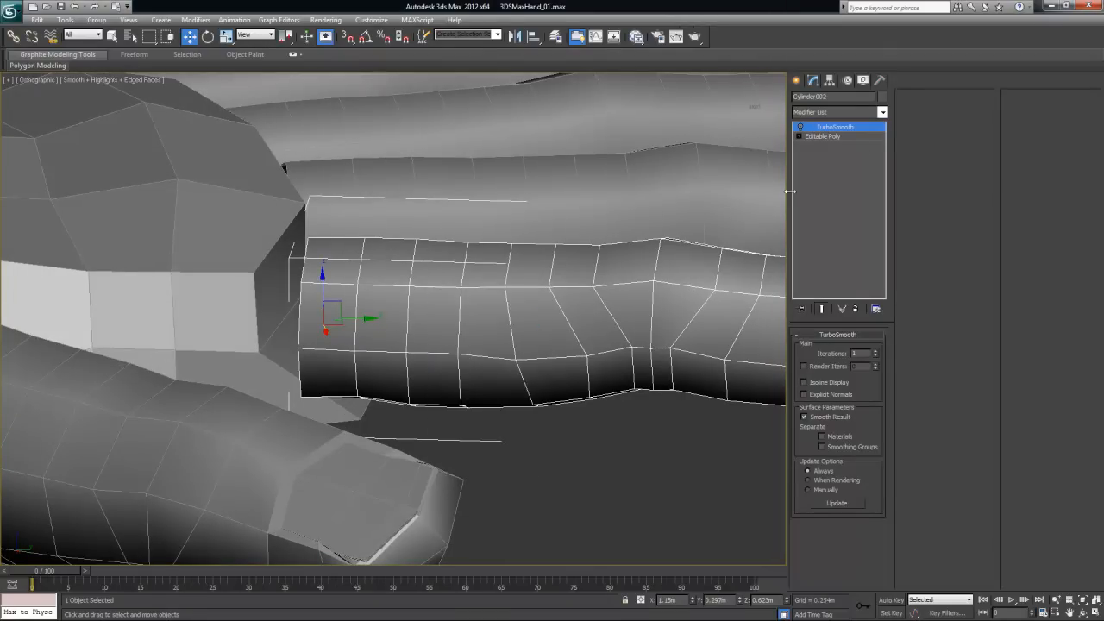
{"action": "left_click", "coordinate": [824, 136]}
{"action": "left_click", "coordinate": [809, 348]}
- Select the four lower vertices at the index finger's base and display the orthographic view in wireframe
{"action": "mouse_move", "coordinate": [510, 352]}
{"action": "middle_mouse_down", "text": "alt"}
{"action": "mouse_move", "coordinate": [524, 360]}
{"action": "mouse_move", "coordinate": [513, 351]}
{"action": "middle_mouse_up", "text": "alt"}
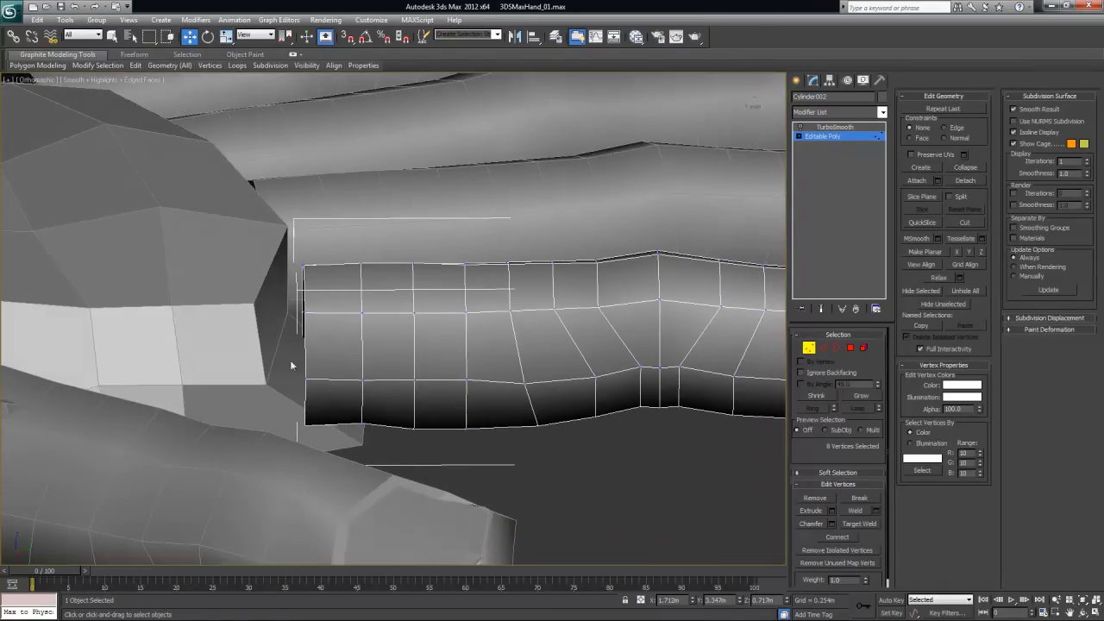
{"action": "key", "text": "alt+w"}
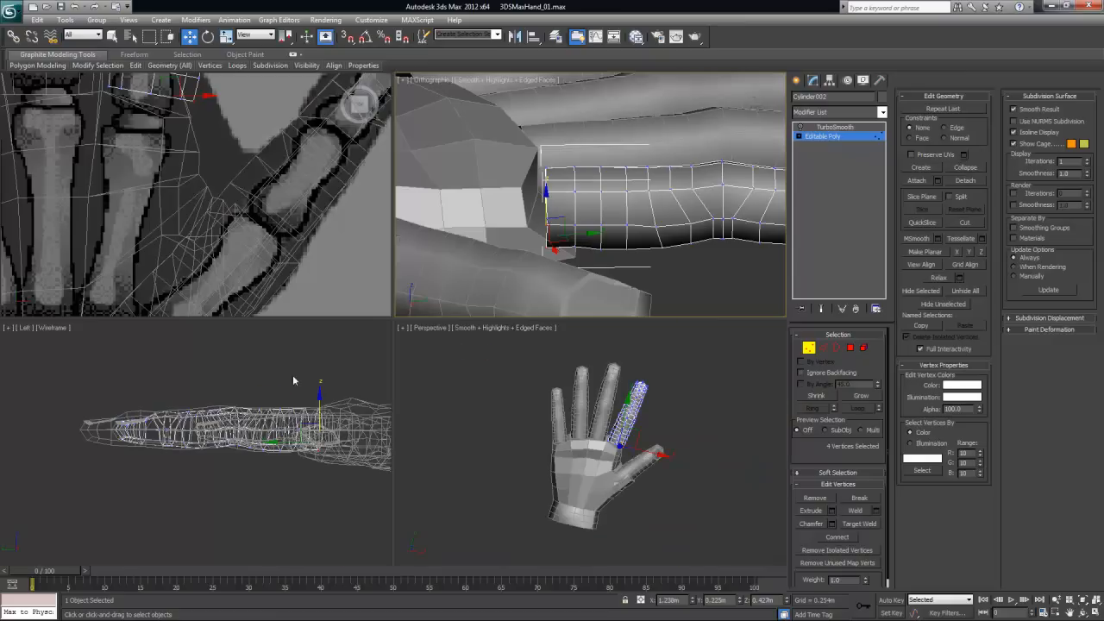
{"action": "scroll", "coordinate": [330, 442], "scroll_direction": "up", "scroll_amount": 4}
{"action": "middle_click_drag", "start_coordinate": [314, 450], "coordinate": [217, 458]}
{"action": "scroll", "coordinate": [158, 452], "scroll_direction": "up", "scroll_amount": 4}
{"action": "middle_click_drag", "start_coordinate": [628, 225], "coordinate": [560, 151], "text": "alt"}
{"action": "key", "text": "F3"}
{"action": "middle_click_drag", "start_coordinate": [650, 233], "coordinate": [712, 320], "text": "alt"}
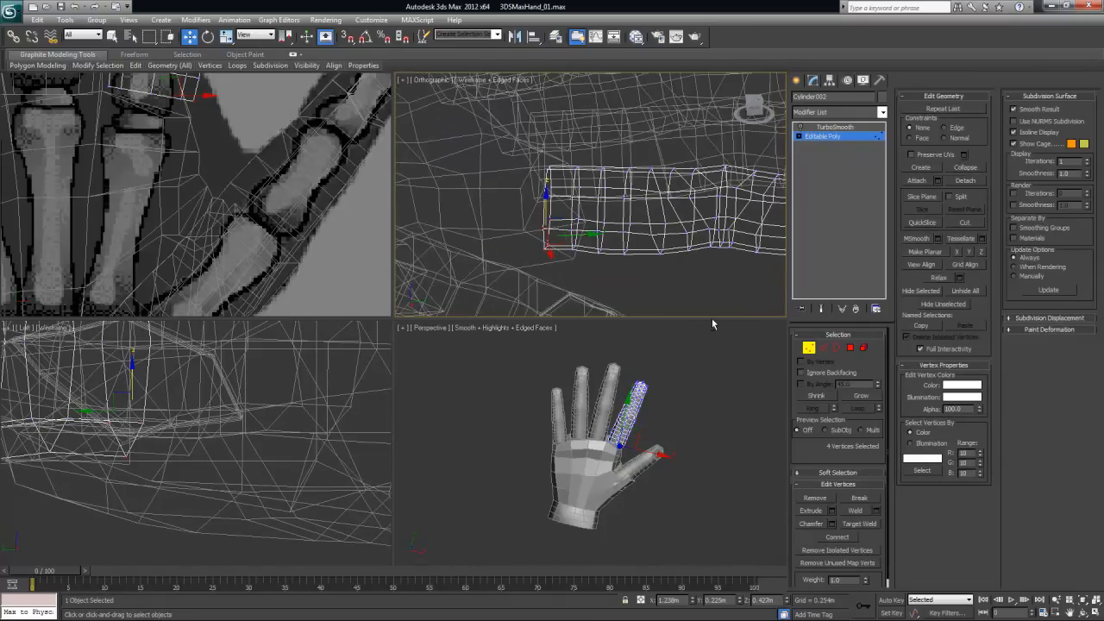
- Shift the index finger's lower base vertices towards the palm's edge, to about X 1.36 m, Y 0.30 m, and finish vertex editing
{"action": "middle_click_drag", "start_coordinate": [589, 243], "coordinate": [601, 256], "text": "alt"}
{"action": "left_click_drag", "start_coordinate": [505, 213], "coordinate": [637, 286]}
{"action": "mouse_move", "coordinate": [636, 286]}
{"action": "middle_mouse_down", "text": "alt"}
{"action": "mouse_move", "coordinate": [634, 272]}
{"action": "mouse_move", "coordinate": [658, 277]}
{"action": "mouse_move", "coordinate": [640, 272]}
{"action": "middle_mouse_up", "text": "alt"}
{"action": "left_click_drag", "start_coordinate": [636, 231], "coordinate": [655, 231]}
{"action": "middle_click_drag", "start_coordinate": [655, 230], "coordinate": [585, 258], "text": "alt"}
{"action": "left_click_drag", "start_coordinate": [566, 265], "coordinate": [566, 265]}
{"action": "middle_click_drag", "start_coordinate": [566, 265], "coordinate": [627, 218], "text": "alt"}
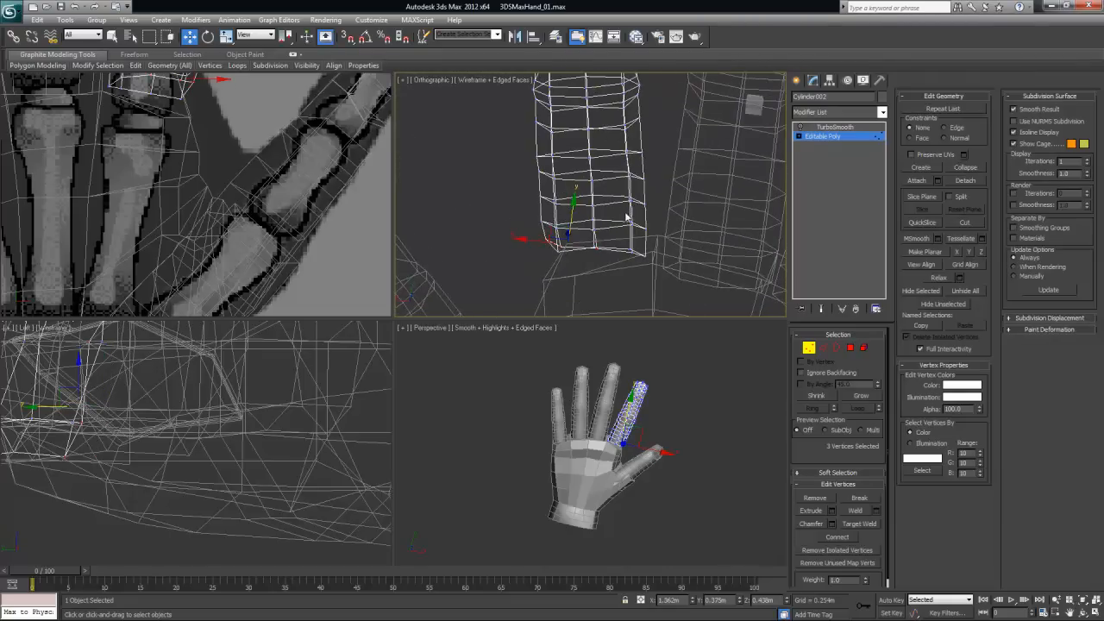
{"action": "middle_click_drag", "start_coordinate": [680, 261], "coordinate": [619, 239]}
{"action": "middle_click_drag", "start_coordinate": [576, 197], "coordinate": [508, 137], "text": "alt"}
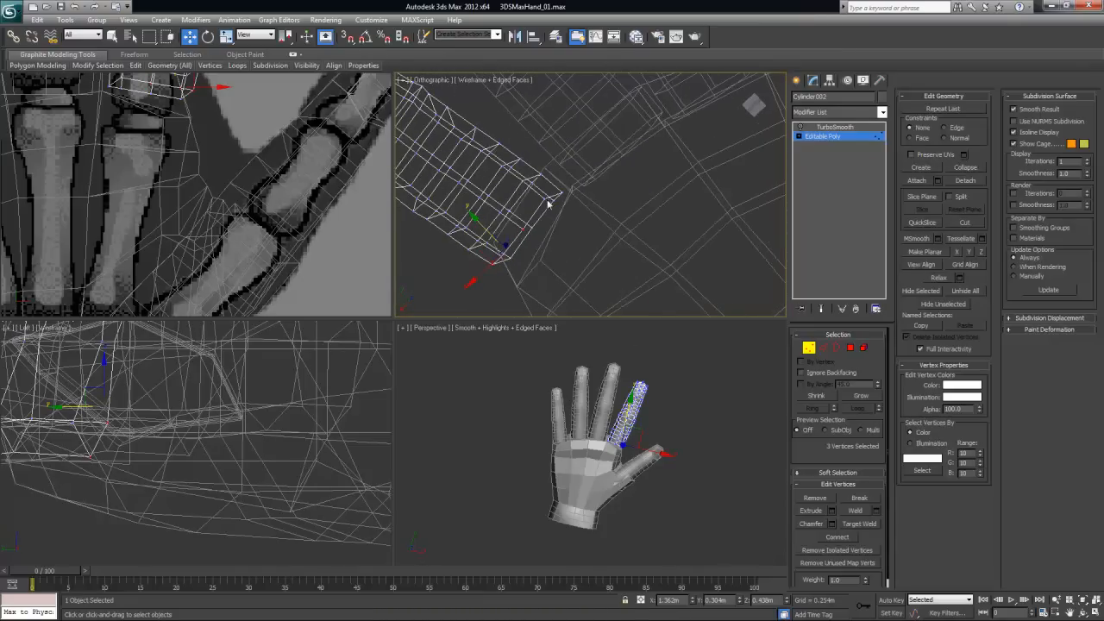
{"action": "middle_click_drag", "start_coordinate": [546, 198], "coordinate": [699, 194], "text": "alt"}
{"action": "left_click", "coordinate": [712, 146]}
{"action": "middle_click_drag", "start_coordinate": [712, 147], "coordinate": [707, 184], "text": "alt"}
{"action": "key", "text": "1"}
- Try to adjust the base of the middle finger and undo the change
{"action": "middle_click_drag", "start_coordinate": [685, 222], "coordinate": [645, 266]}
{"action": "key", "text": "alt+w"}
{"action": "middle_click_drag", "start_coordinate": [557, 213], "coordinate": [595, 295], "text": "alt"}
{"action": "middle_click_drag", "start_coordinate": [517, 330], "coordinate": [634, 343], "text": "alt"}
{"action": "left_click", "coordinate": [480, 346]}
{"action": "left_click", "coordinate": [652, 305]}
{"action": "left_click_drag", "start_coordinate": [653, 306], "coordinate": [645, 322]}
{"action": "key", "text": "ctrl+z"}
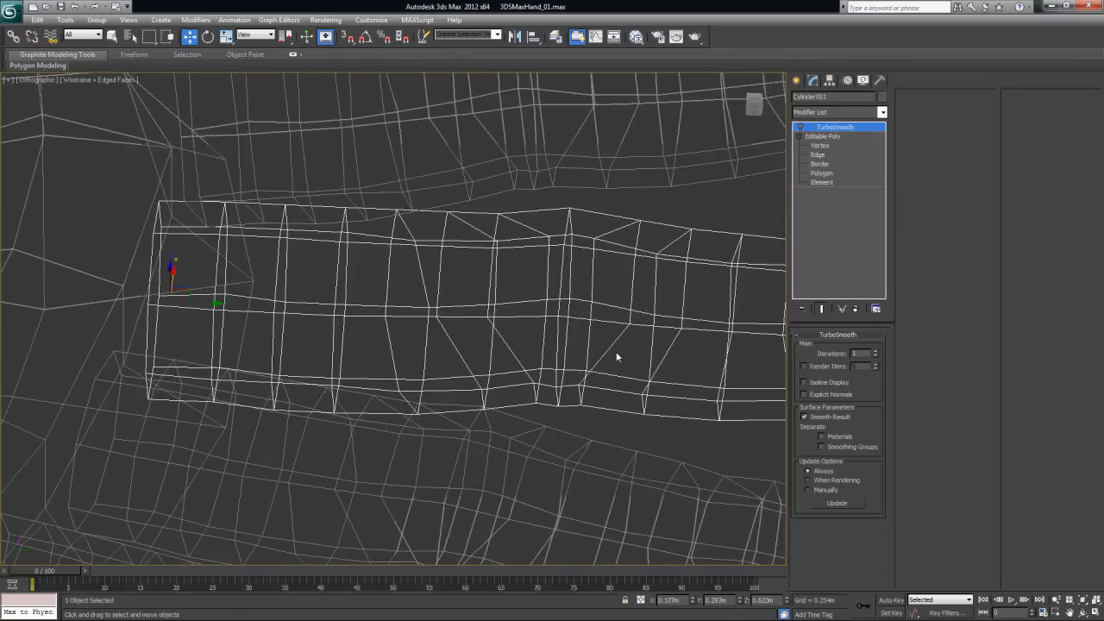
- Examine from several angles how the finger bases and thumb meet the palm
{"action": "middle_click_drag", "start_coordinate": [617, 356], "coordinate": [622, 303]}
{"action": "scroll", "coordinate": [619, 306], "scroll_direction": "down", "scroll_amount": 4}
{"action": "middle_click_drag", "start_coordinate": [533, 332], "coordinate": [524, 418], "text": "alt"}
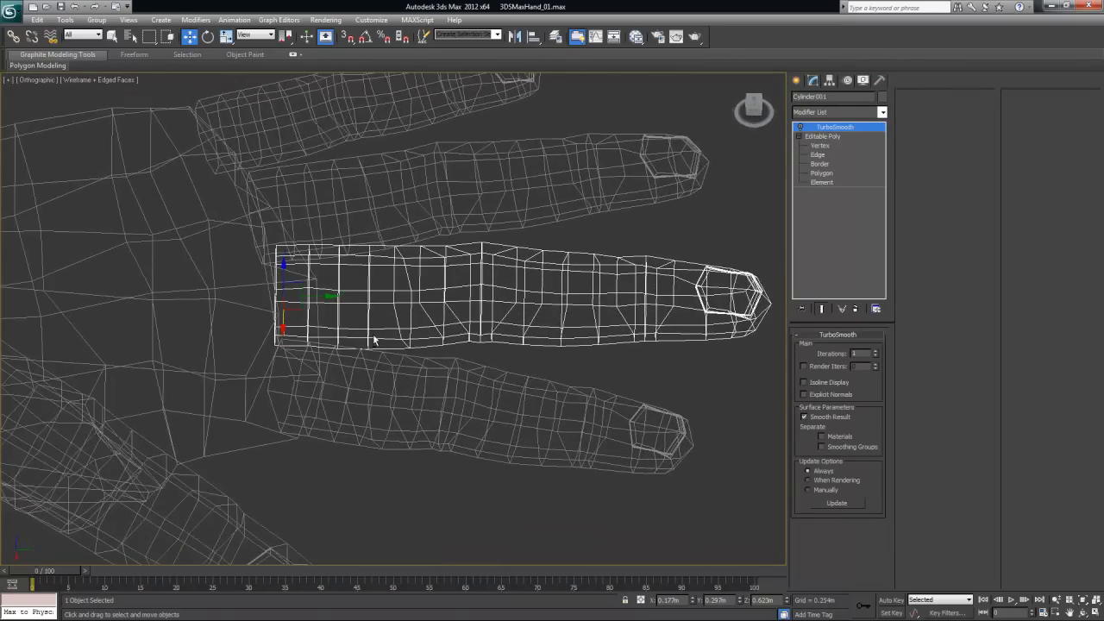
{"action": "middle_click_drag", "start_coordinate": [375, 341], "coordinate": [375, 326], "text": "alt"}
{"action": "right_click", "coordinate": [355, 306]}
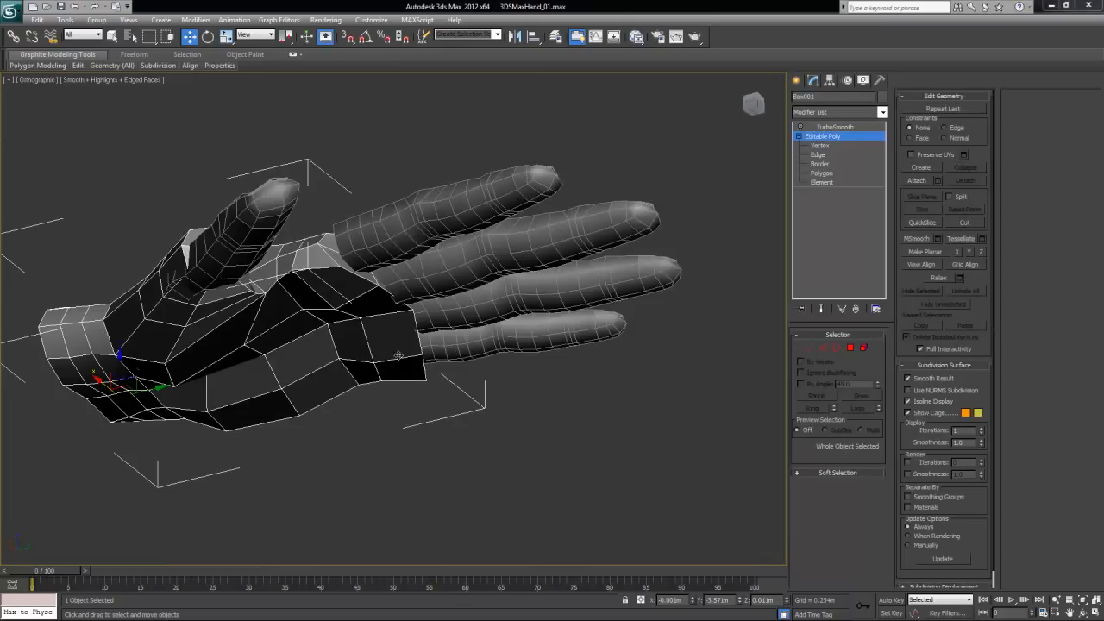
{"action": "middle_click_drag", "start_coordinate": [398, 355], "coordinate": [681, 390], "text": "alt"}
{"action": "left_click", "coordinate": [681, 390]}
{"action": "middle_click_drag", "start_coordinate": [443, 399], "coordinate": [546, 464], "text": "alt"}
- Select the thumb and delete its TurboSmooth modifier
{"action": "left_click", "coordinate": [461, 446]}
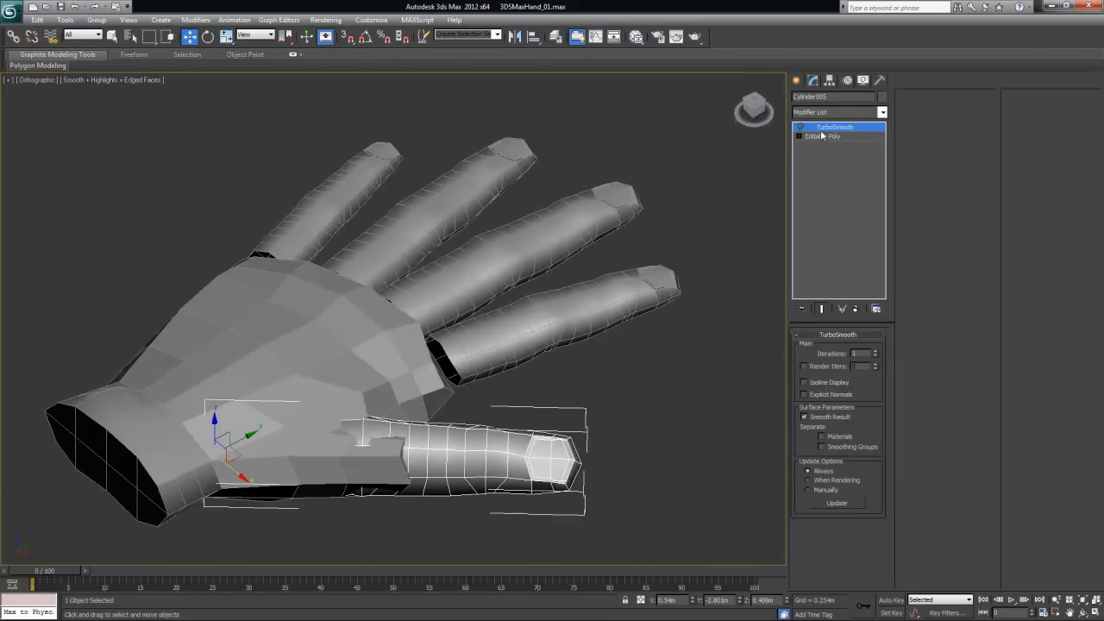
{"action": "right_click", "coordinate": [845, 132]}
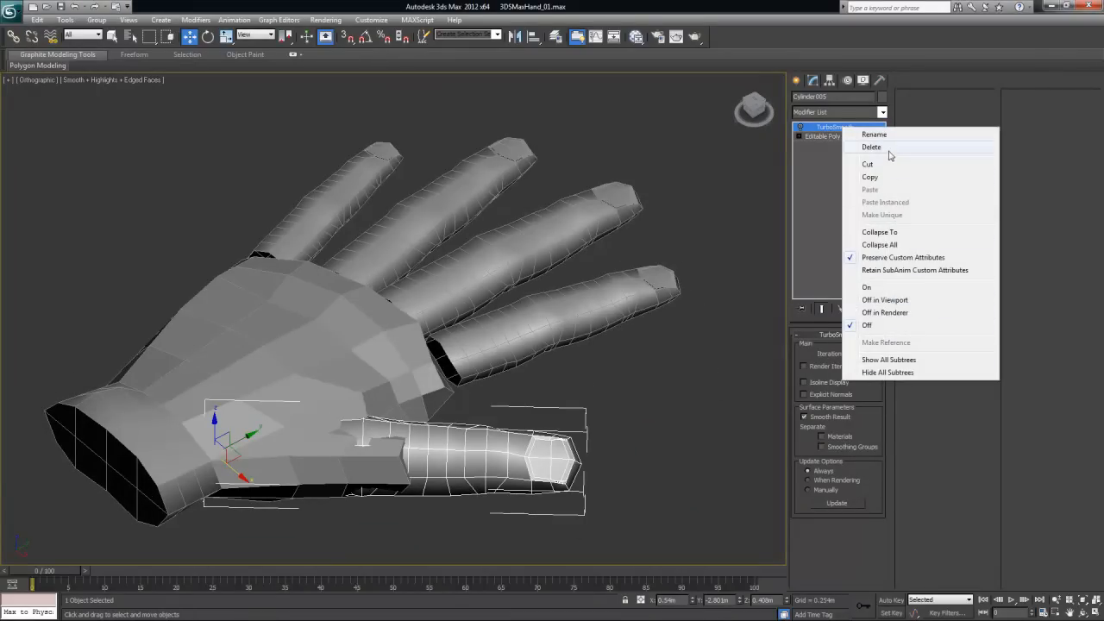
{"action": "left_click", "coordinate": [873, 148]}
- Delete the thumb's base polygons that overlap the palm, leaving only the outer part of the thumb
{"action": "middle_click_drag", "start_coordinate": [580, 387], "coordinate": [526, 433], "text": "alt"}
{"action": "scroll", "coordinate": [413, 408], "scroll_direction": "up", "scroll_amount": 4}
{"action": "middle_click_drag", "start_coordinate": [438, 386], "coordinate": [466, 286]}
{"action": "scroll", "coordinate": [468, 289], "scroll_direction": "down", "scroll_amount": 2}
{"action": "left_click", "coordinate": [849, 348]}
{"action": "middle_click_drag", "start_coordinate": [466, 399], "coordinate": [464, 410], "text": "alt"}
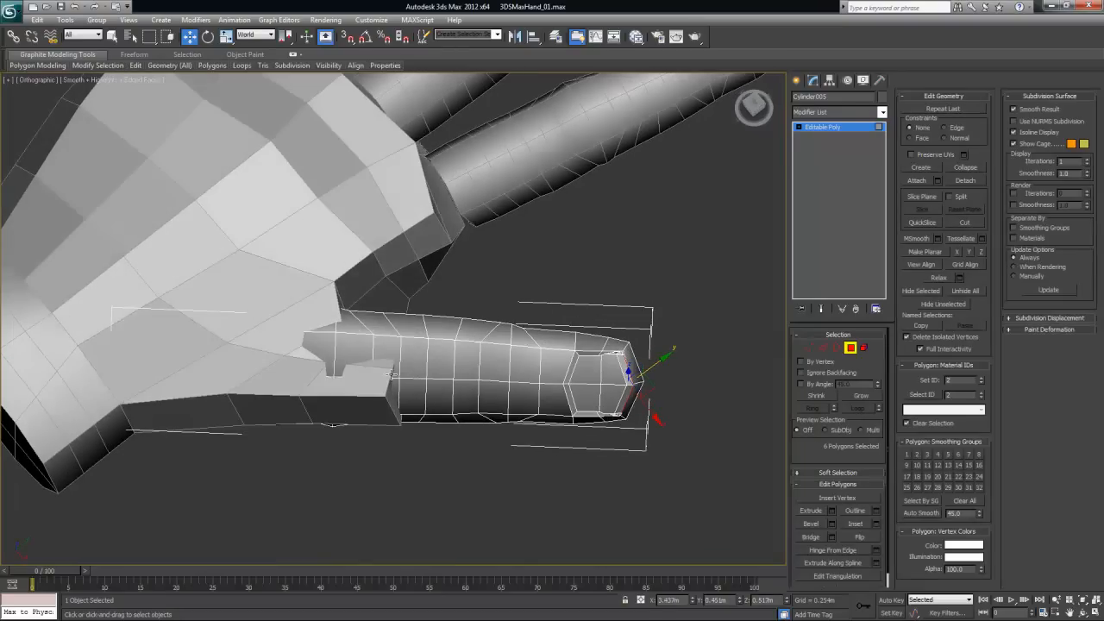
{"action": "left_click_drag", "start_coordinate": [335, 440], "coordinate": [412, 479]}
{"action": "middle_click_drag", "start_coordinate": [412, 480], "coordinate": [547, 364], "text": "alt"}
{"action": "left_click", "coordinate": [545, 479]}
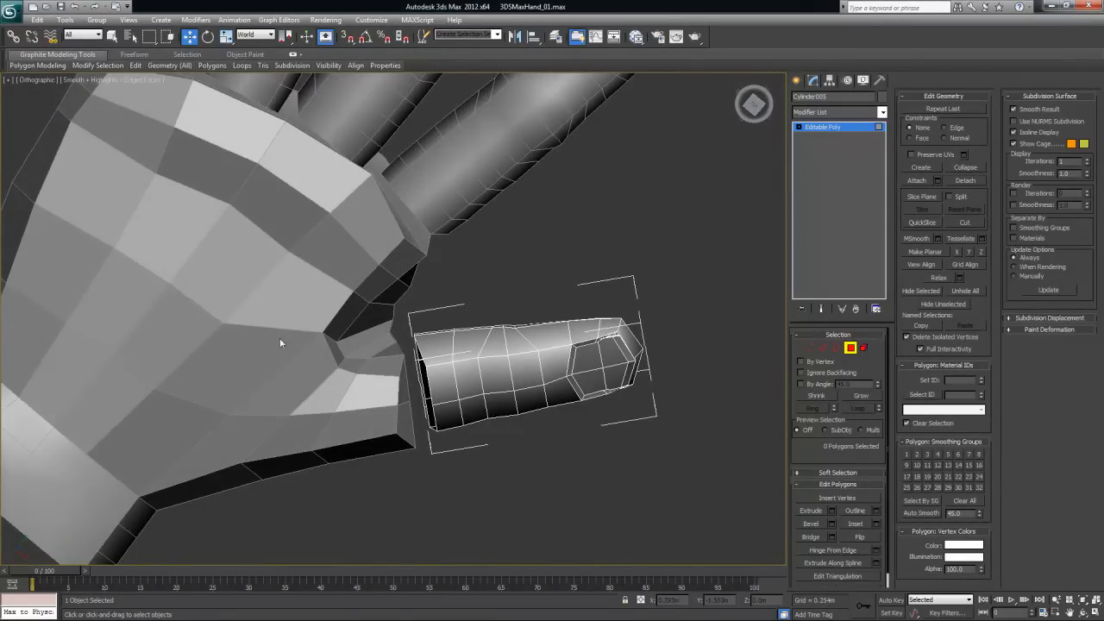
{"action": "left_click", "coordinate": [852, 349]}
- Delete the four end polygons of the palm's thumb stub to open it towards the thumb
{"action": "left_click", "coordinate": [404, 356]}
{"action": "middle_click_drag", "start_coordinate": [404, 356], "coordinate": [497, 255], "text": "alt"}
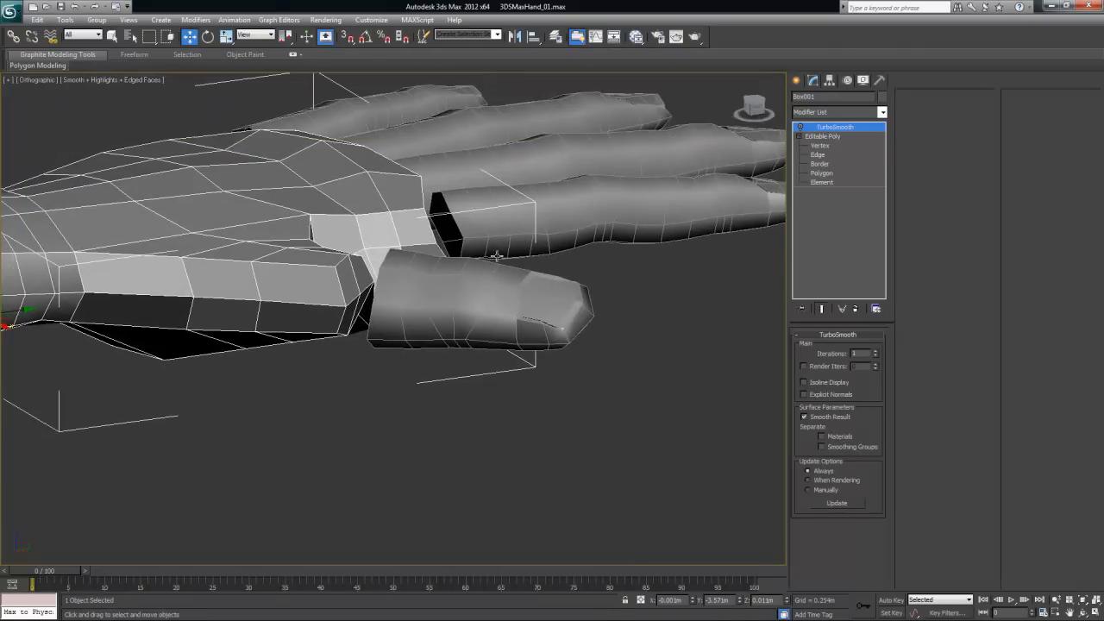
{"action": "left_click", "coordinate": [834, 173]}
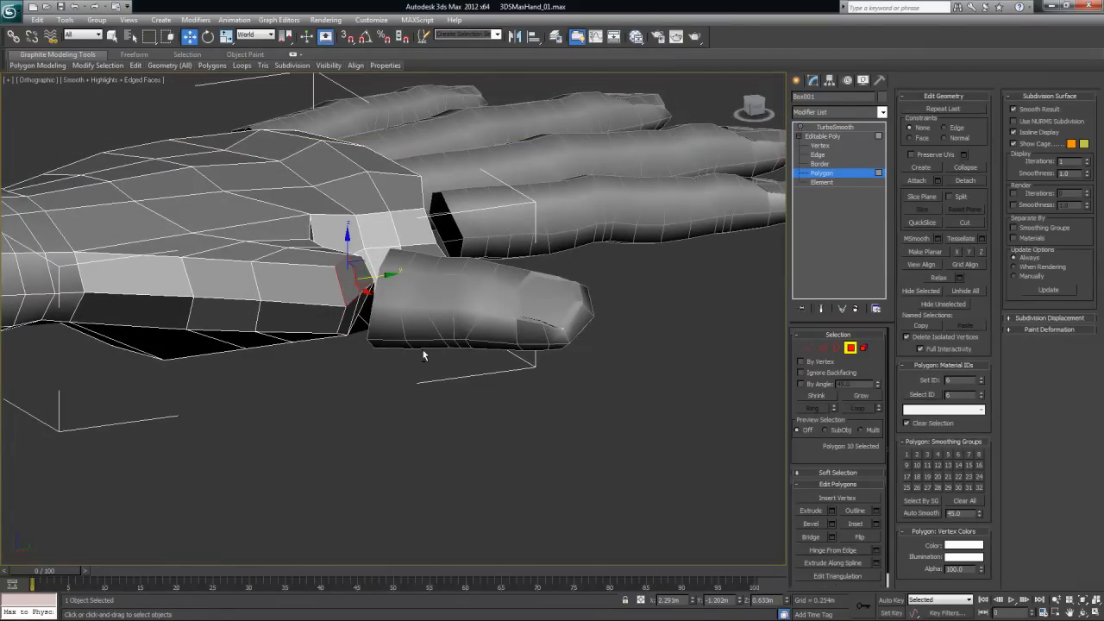
{"action": "middle_click_drag", "start_coordinate": [424, 355], "coordinate": [382, 317], "text": "alt"}
{"action": "left_click", "coordinate": [365, 255], "text": "ctrl"}
{"action": "middle_click_drag", "start_coordinate": [364, 255], "coordinate": [354, 306], "text": "alt"}
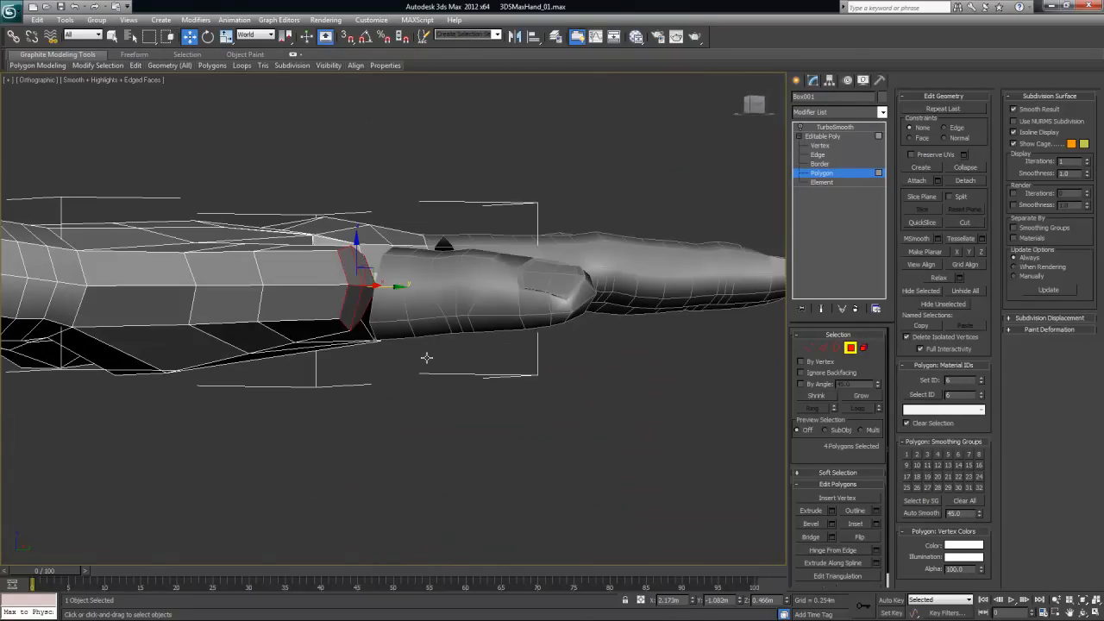
{"action": "key", "text": "Delete"}
- Attach the thumb to the palm's Editable Poly so both form one object
{"action": "middle_click_drag", "start_coordinate": [382, 316], "coordinate": [395, 400], "text": "alt"}
{"action": "left_click", "coordinate": [334, 374]}
{"action": "left_click", "coordinate": [556, 324]}
{"action": "left_click", "coordinate": [827, 137]}
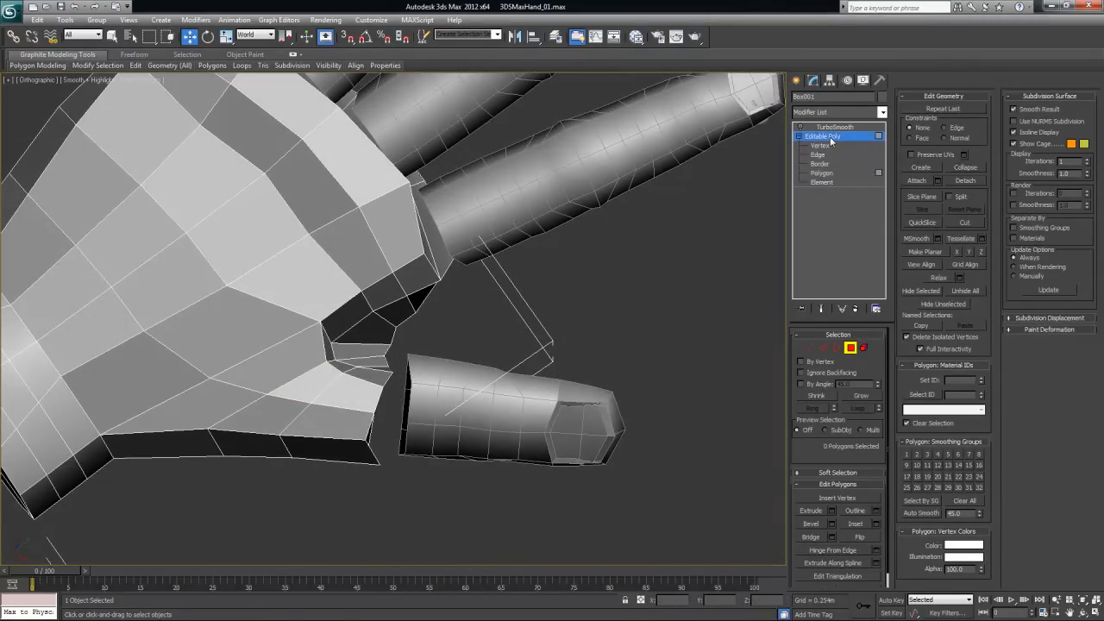
{"action": "left_click", "coordinate": [835, 126]}
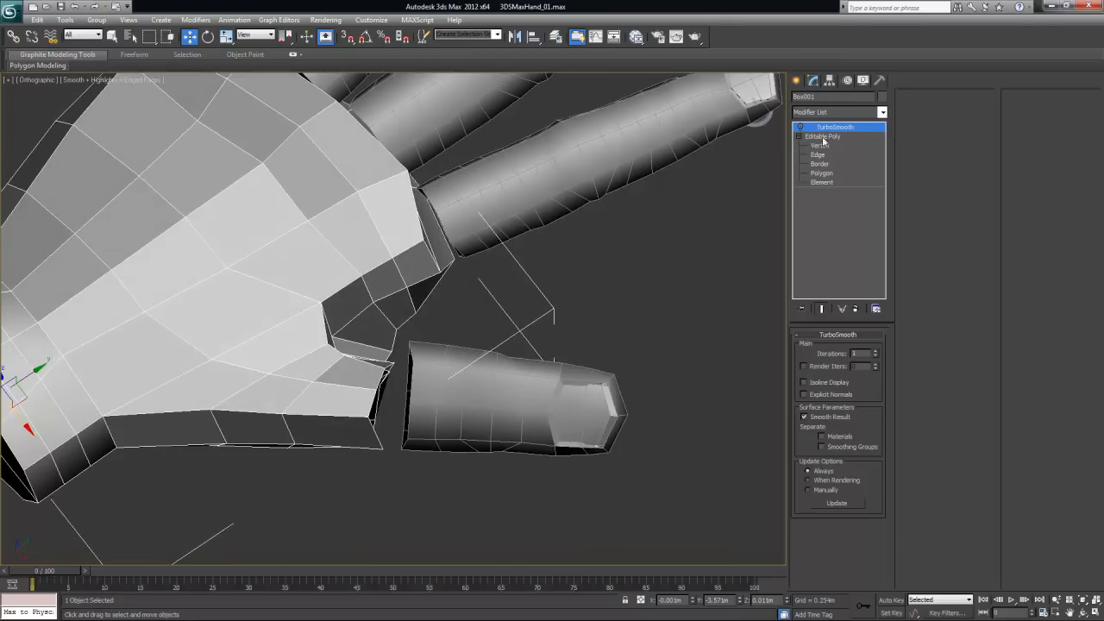
{"action": "left_click", "coordinate": [824, 138]}
{"action": "left_click", "coordinate": [917, 181]}
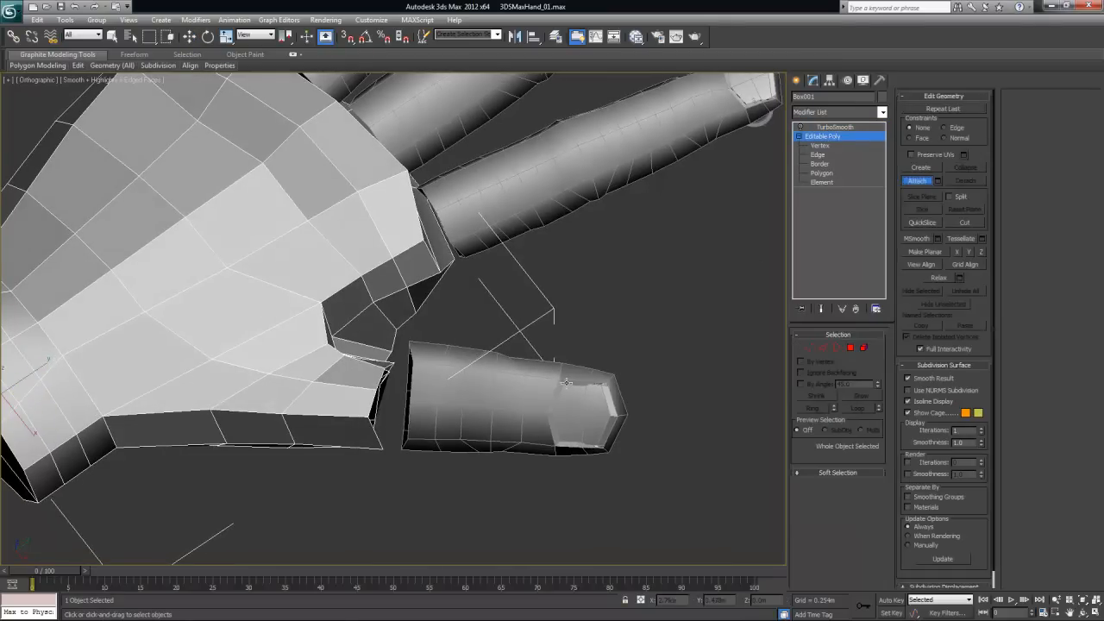
{"action": "middle_click_drag", "start_coordinate": [405, 388], "coordinate": [385, 441], "text": "alt"}
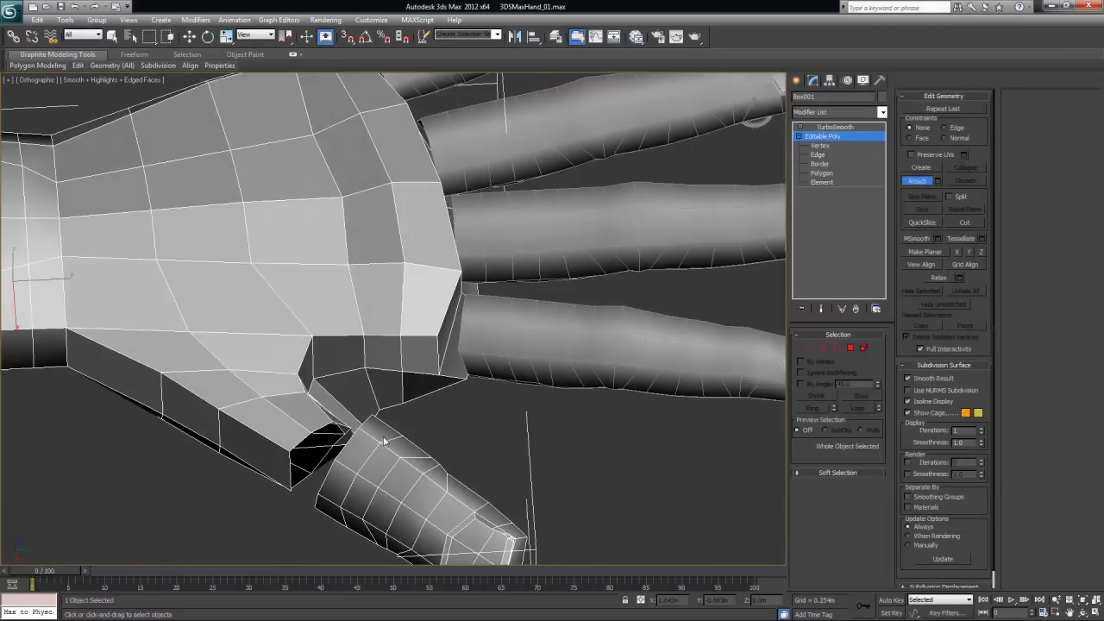
- Target Weld the upper vertex of the palm's thumb opening to the matching vertex on the thumb's base
{"action": "left_click", "coordinate": [810, 348]}
{"action": "middle_click_drag", "start_coordinate": [671, 400], "coordinate": [481, 387], "text": "alt"}
{"action": "scroll", "coordinate": [483, 400], "scroll_direction": "up", "scroll_amount": 3}
{"action": "middle_click_drag", "start_coordinate": [493, 457], "coordinate": [543, 338]}
{"action": "scroll", "coordinate": [544, 338], "scroll_direction": "down", "scroll_amount": 10}
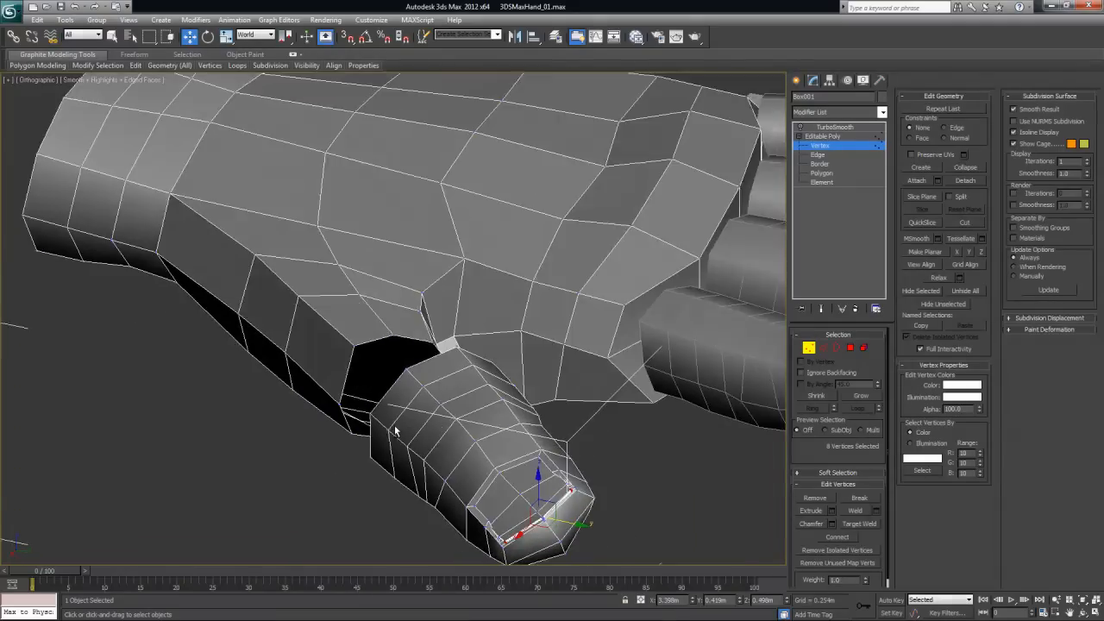
{"action": "scroll", "coordinate": [389, 416], "scroll_direction": "up", "scroll_amount": 6}
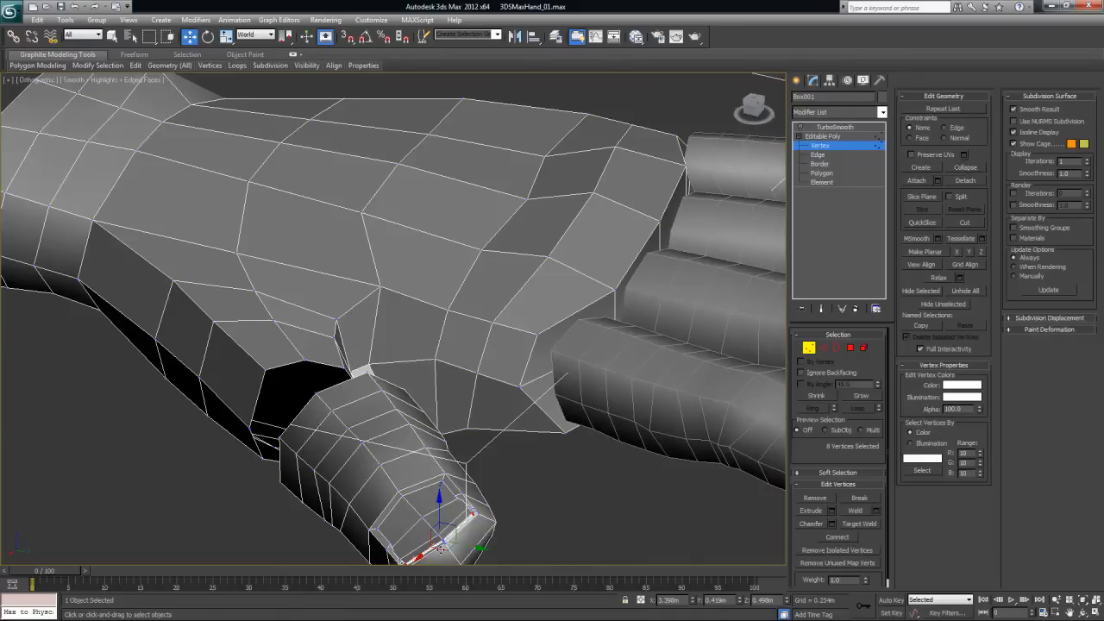
{"action": "middle_click_drag", "start_coordinate": [343, 427], "coordinate": [610, 380], "text": "alt"}
{"action": "left_click", "coordinate": [861, 524]}
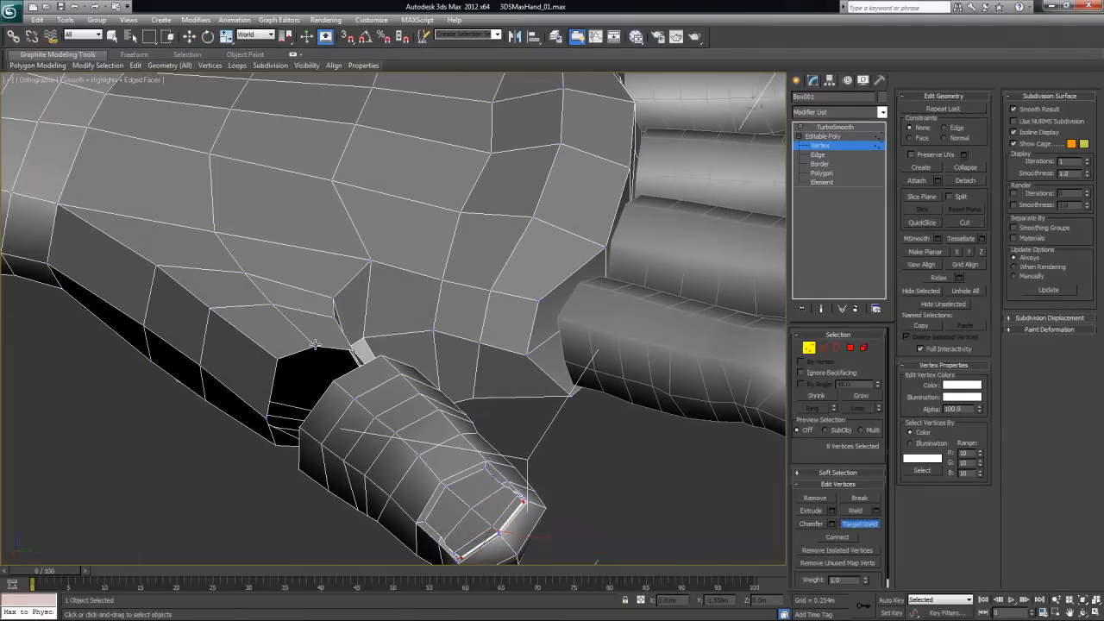
{"action": "left_click", "coordinate": [334, 380]}
{"action": "middle_click_drag", "start_coordinate": [399, 419], "coordinate": [439, 352], "text": "alt"}
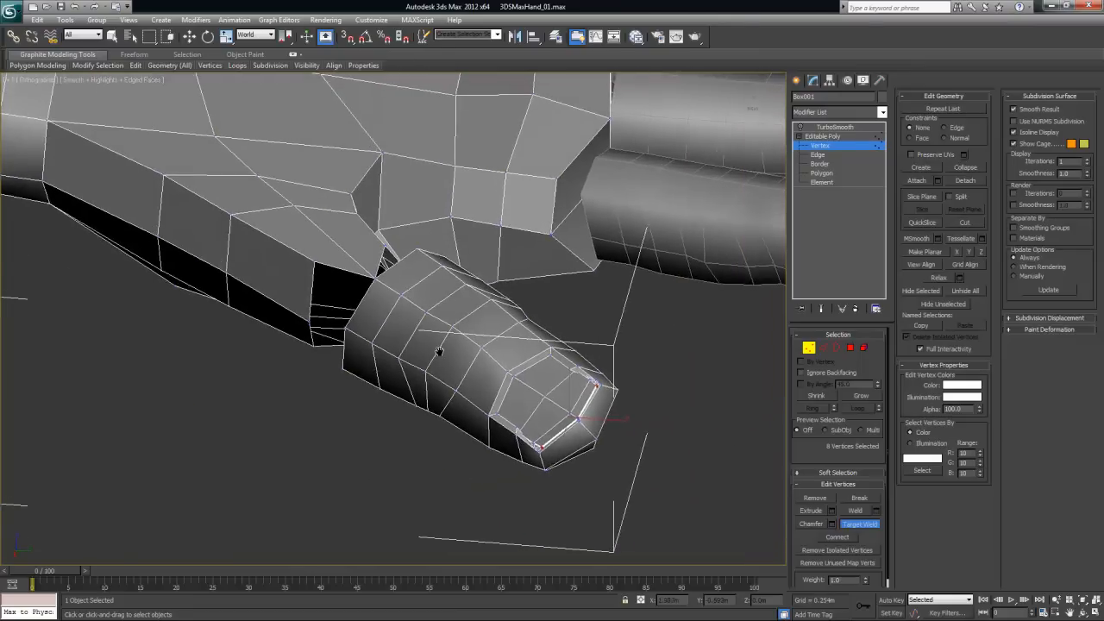
- Target Weld three vertices along the outer side of the palm's thumb opening to the matching vertices on the thumb's base
{"action": "scroll", "coordinate": [439, 352], "scroll_direction": "up", "scroll_amount": 3}
{"action": "left_click", "coordinate": [235, 202]}
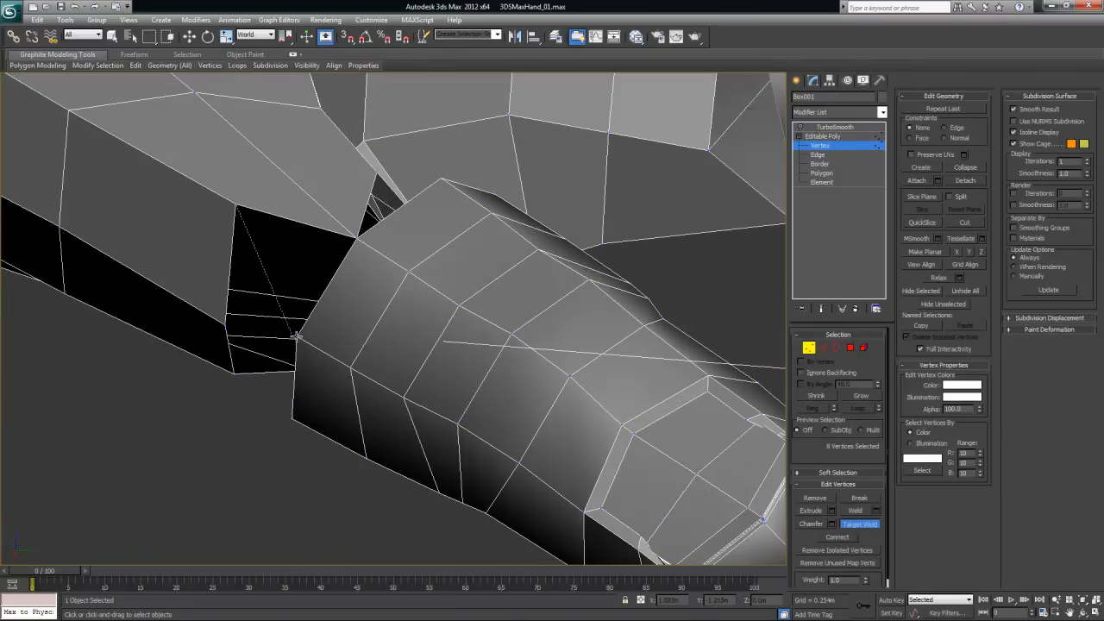
{"action": "left_click", "coordinate": [295, 336]}
{"action": "middle_click_drag", "start_coordinate": [353, 398], "coordinate": [416, 313], "text": "alt"}
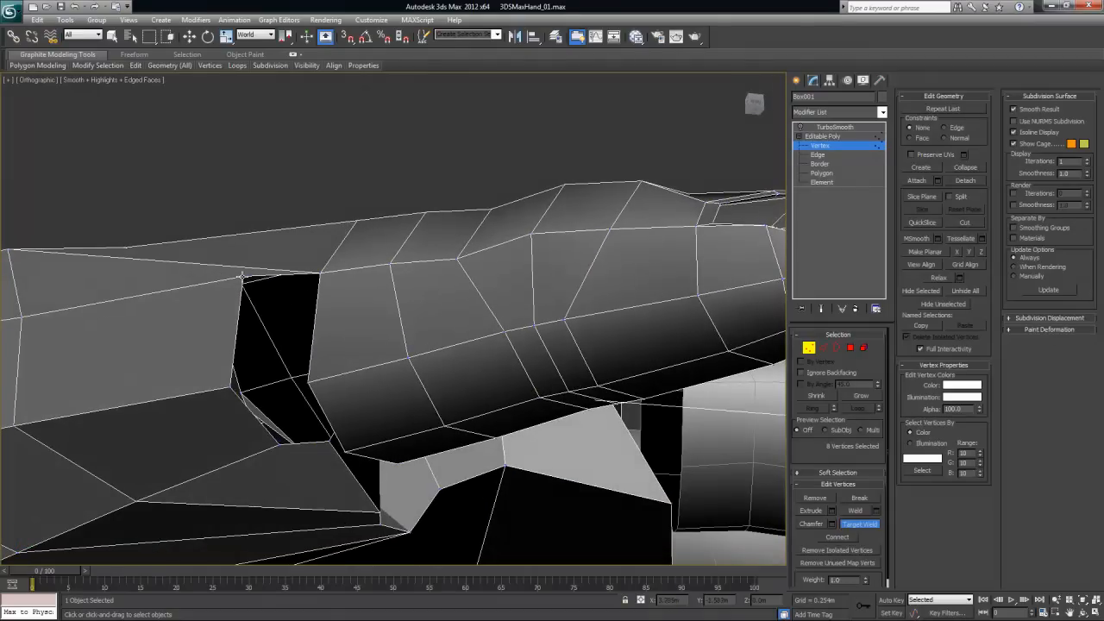
{"action": "left_click", "coordinate": [312, 378]}
{"action": "middle_click_drag", "start_coordinate": [379, 406], "coordinate": [262, 244], "text": "alt"}
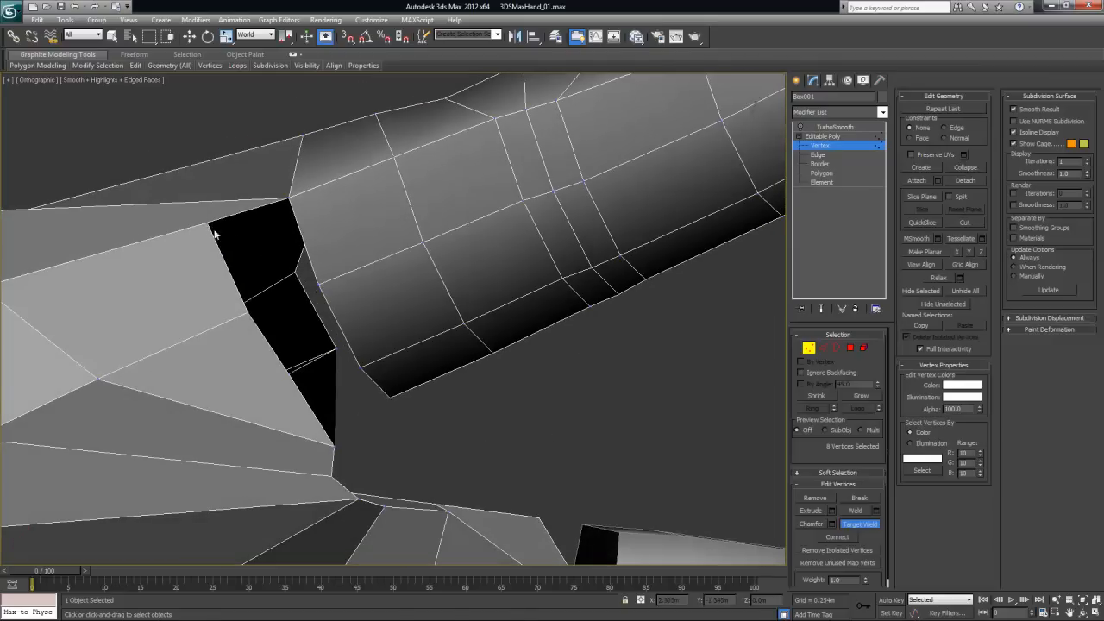
{"action": "left_click", "coordinate": [316, 289]}
- Target Weld the remaining underside and web-side vertices of the palm's thumb opening to the thumb's base, closing the seam
{"action": "middle_click_drag", "start_coordinate": [320, 291], "coordinate": [364, 337], "text": "alt"}
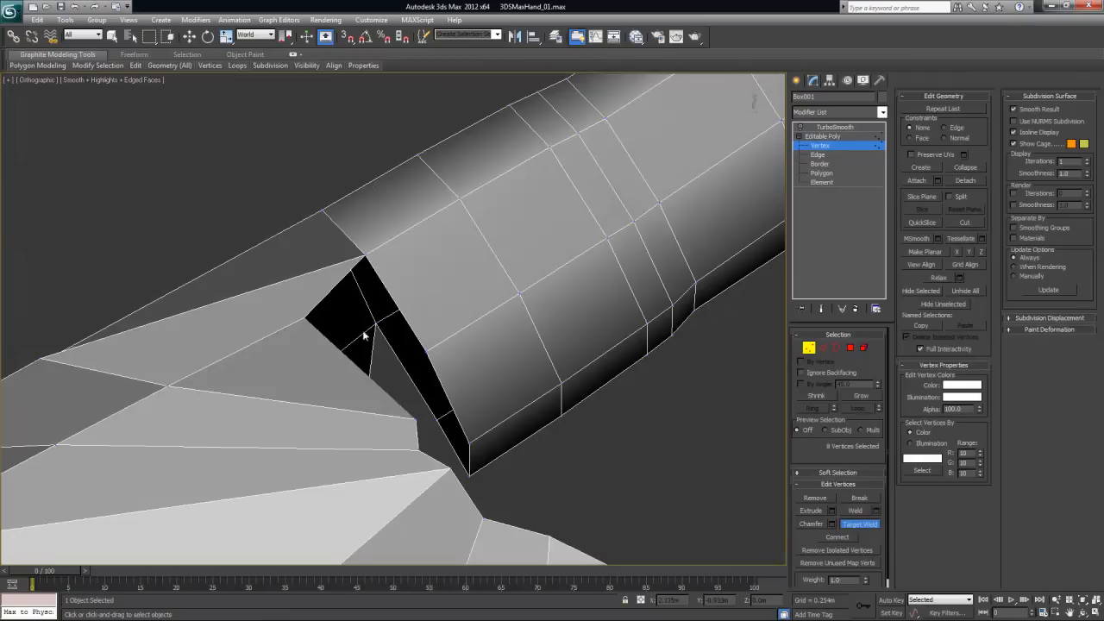
{"action": "left_click", "coordinate": [303, 318]}
{"action": "left_click", "coordinate": [427, 353]}
{"action": "middle_click_drag", "start_coordinate": [434, 356], "coordinate": [458, 322], "text": "alt"}
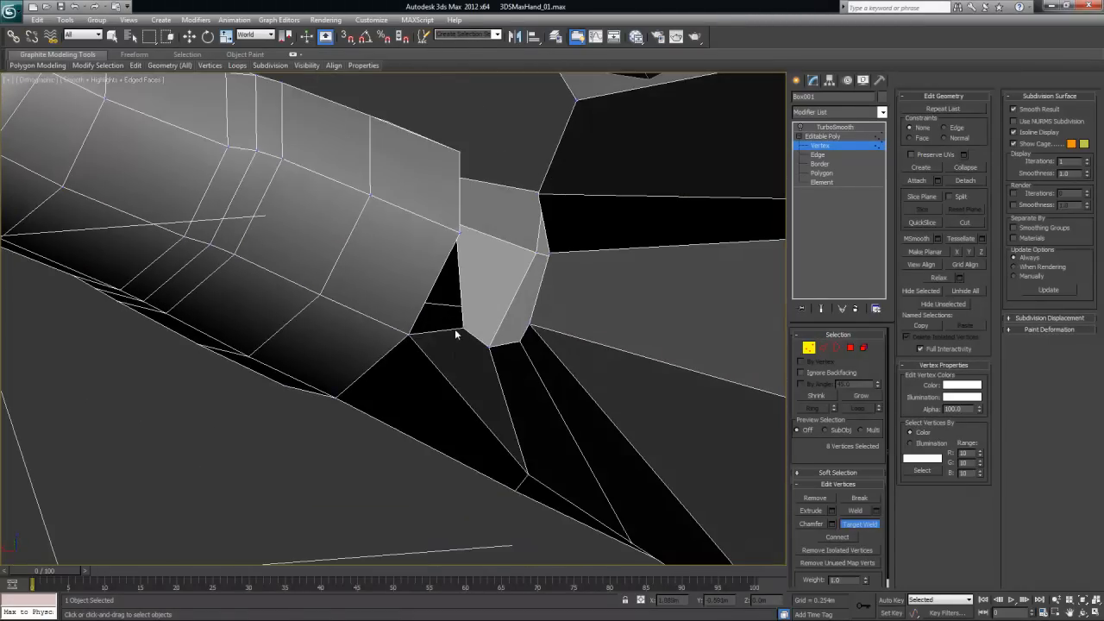
{"action": "middle_click_drag", "start_coordinate": [460, 232], "coordinate": [507, 179], "text": "alt"}
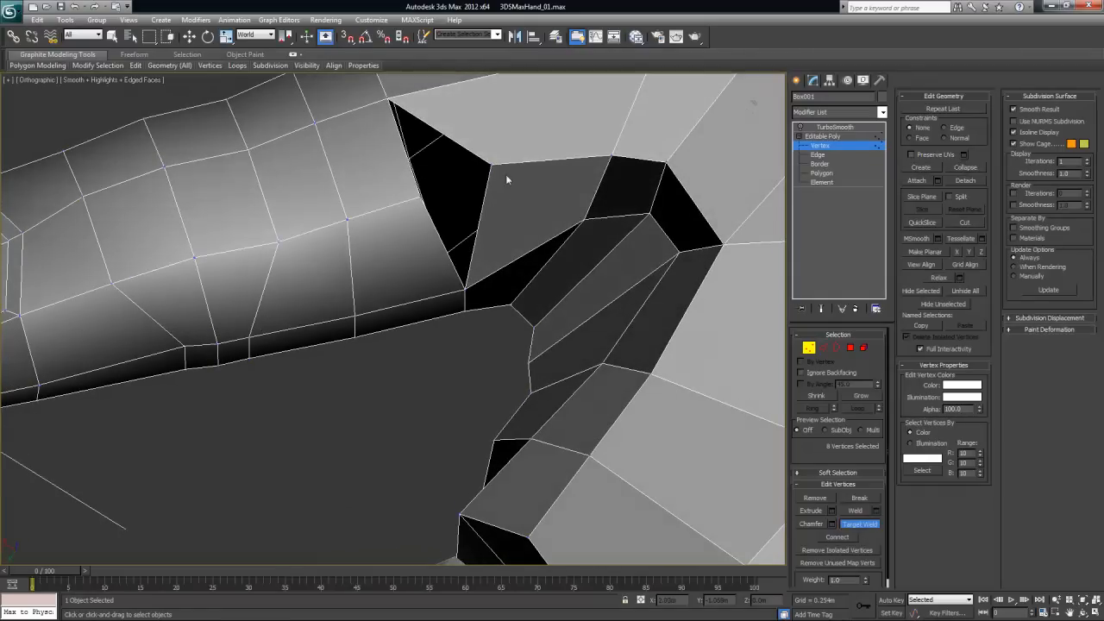
{"action": "left_click", "coordinate": [422, 198]}
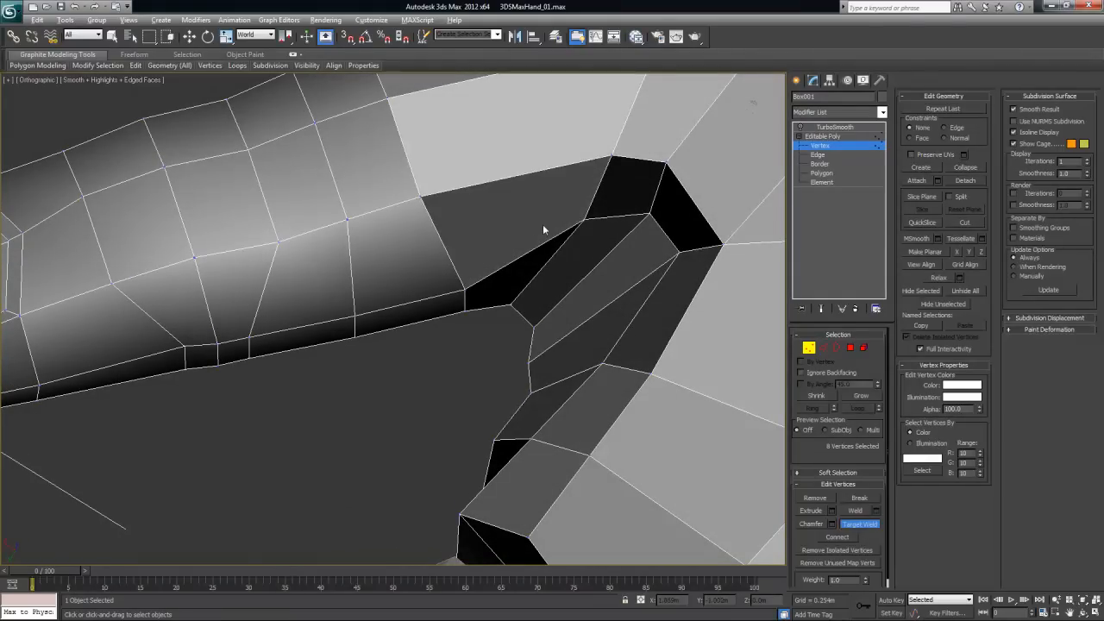
- Examine the welded seam between thumb and palm from several sides, with vertex editing ended
{"action": "scroll", "coordinate": [543, 224], "scroll_direction": "down", "scroll_amount": 3}
{"action": "middle_click_drag", "start_coordinate": [385, 269], "coordinate": [460, 237], "text": "alt"}
{"action": "middle_click_drag", "start_coordinate": [226, 237], "coordinate": [501, 336]}
{"action": "middle_click_drag", "start_coordinate": [374, 398], "coordinate": [631, 313]}
{"action": "scroll", "coordinate": [412, 277], "scroll_direction": "down", "scroll_amount": 5}
{"action": "middle_click_drag", "start_coordinate": [412, 277], "coordinate": [499, 355], "text": "alt"}
{"action": "scroll", "coordinate": [495, 356], "scroll_direction": "up", "scroll_amount": 3}
{"action": "middle_click_drag", "start_coordinate": [574, 382], "coordinate": [523, 367], "text": "alt"}
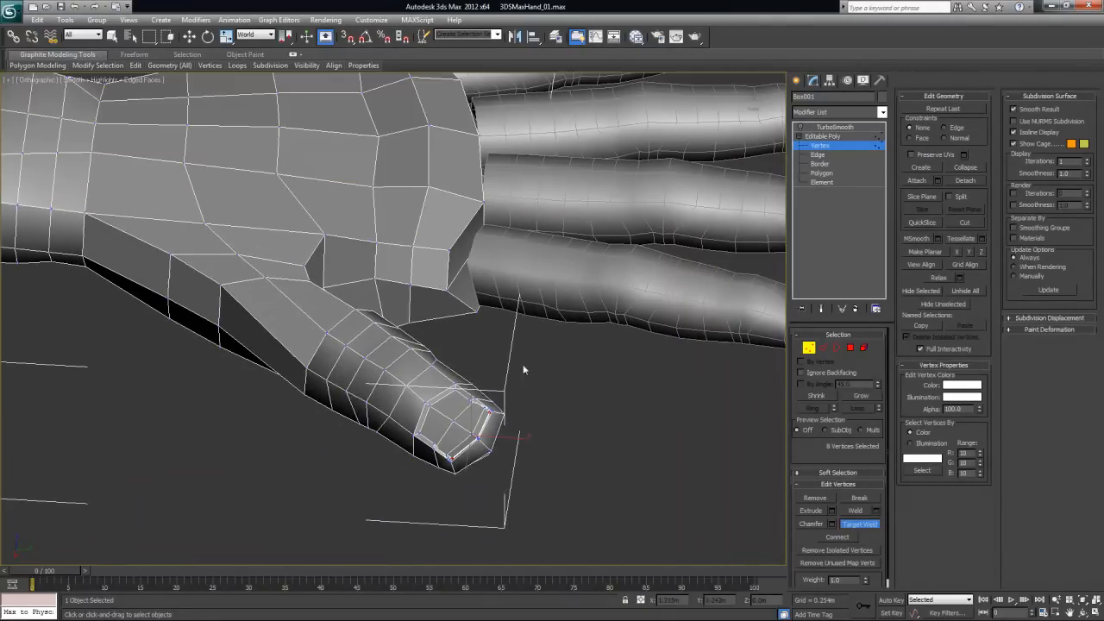
{"action": "left_click", "coordinate": [811, 348]}
{"action": "left_click", "coordinate": [607, 392]}
{"action": "mouse_move", "coordinate": [607, 392]}
{"action": "middle_mouse_down", "text": "alt"}
{"action": "mouse_move", "coordinate": [572, 377]}
{"action": "mouse_move", "coordinate": [592, 381]}
{"action": "middle_mouse_up", "text": "alt"}
{"action": "left_click", "coordinate": [281, 238]}
{"action": "middle_click_drag", "start_coordinate": [401, 277], "coordinate": [435, 318], "text": "alt"}
{"action": "middle_click_drag", "start_coordinate": [524, 327], "coordinate": [490, 335], "text": "alt"}
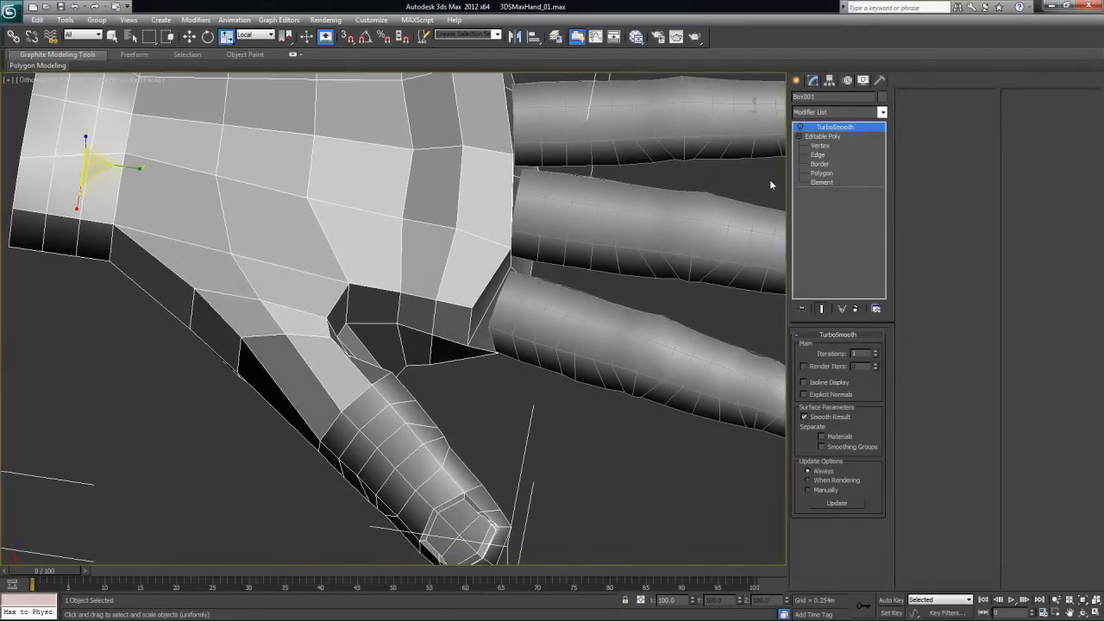
- Try to connect the edge rings running through the thumb base and palm with one segment each
{"action": "left_click", "coordinate": [820, 155]}
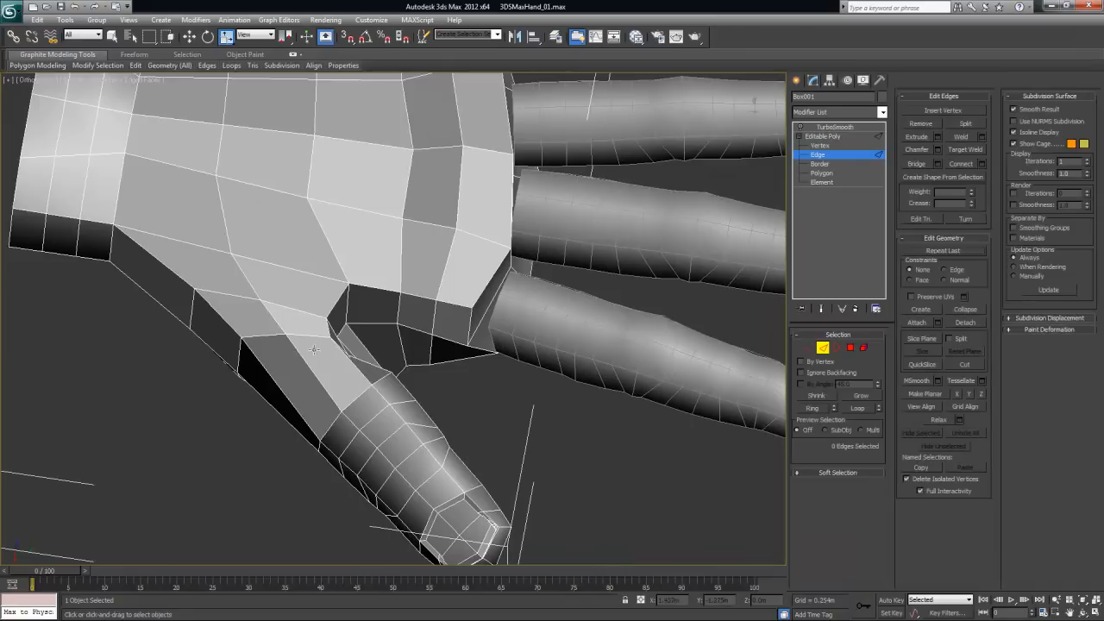
{"action": "left_click", "coordinate": [258, 332]}
{"action": "left_click", "coordinate": [315, 340], "text": "ctrl"}
{"action": "left_click", "coordinate": [360, 399]}
{"action": "key", "text": "q"}
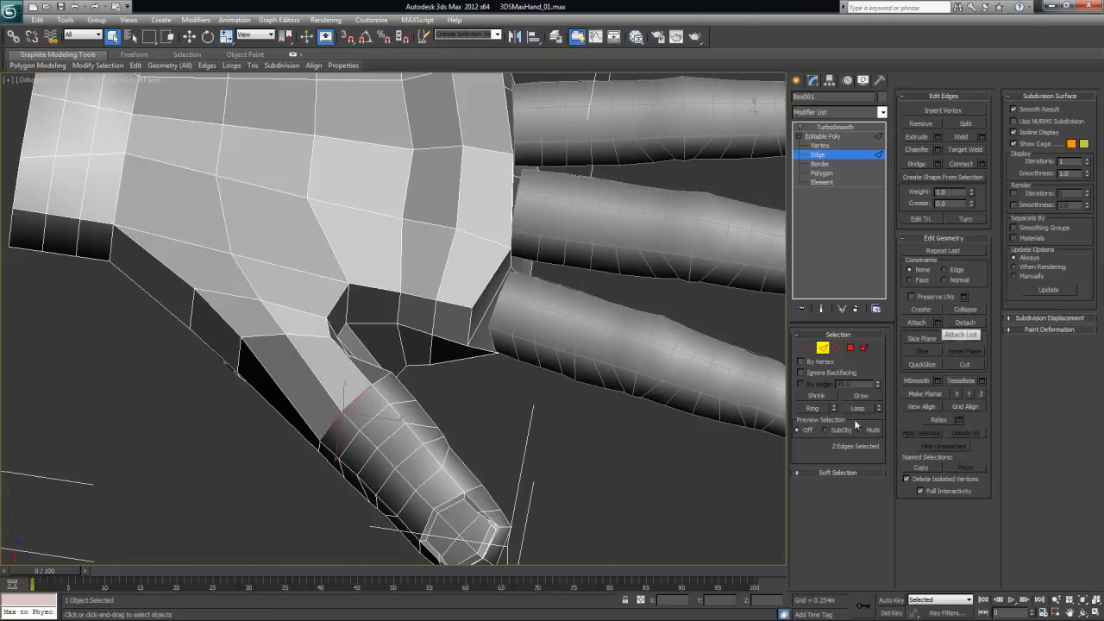
{"action": "left_click", "coordinate": [813, 408]}
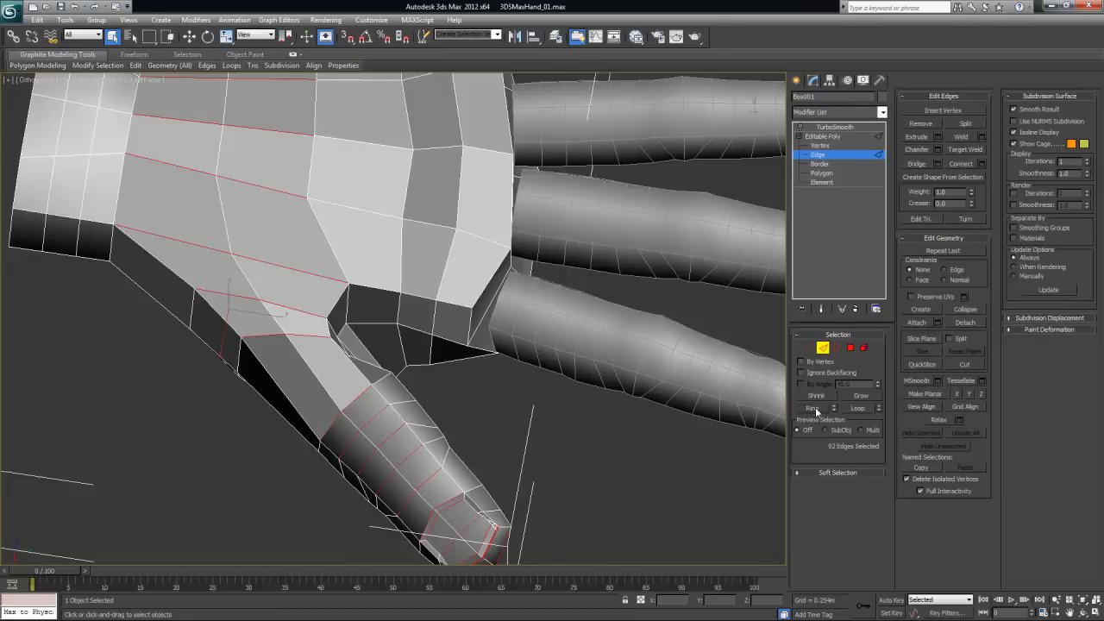
{"action": "left_click", "coordinate": [981, 164]}
{"action": "middle_click_drag", "start_coordinate": [689, 351], "coordinate": [614, 372], "text": "alt"}
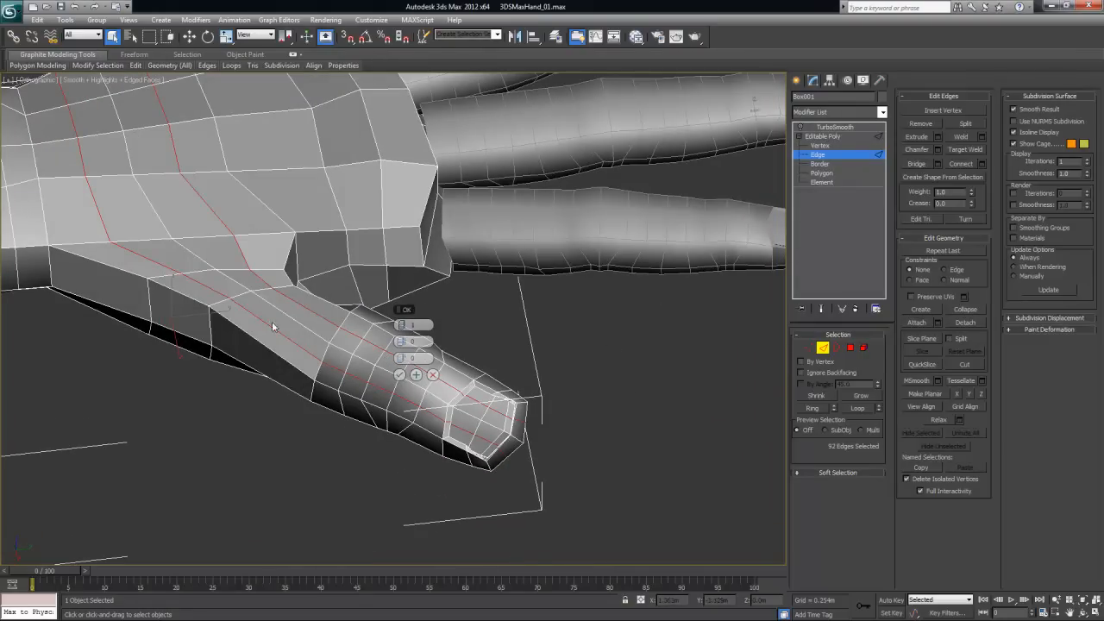
{"action": "middle_click_drag", "start_coordinate": [627, 472], "coordinate": [623, 454], "text": "alt"}
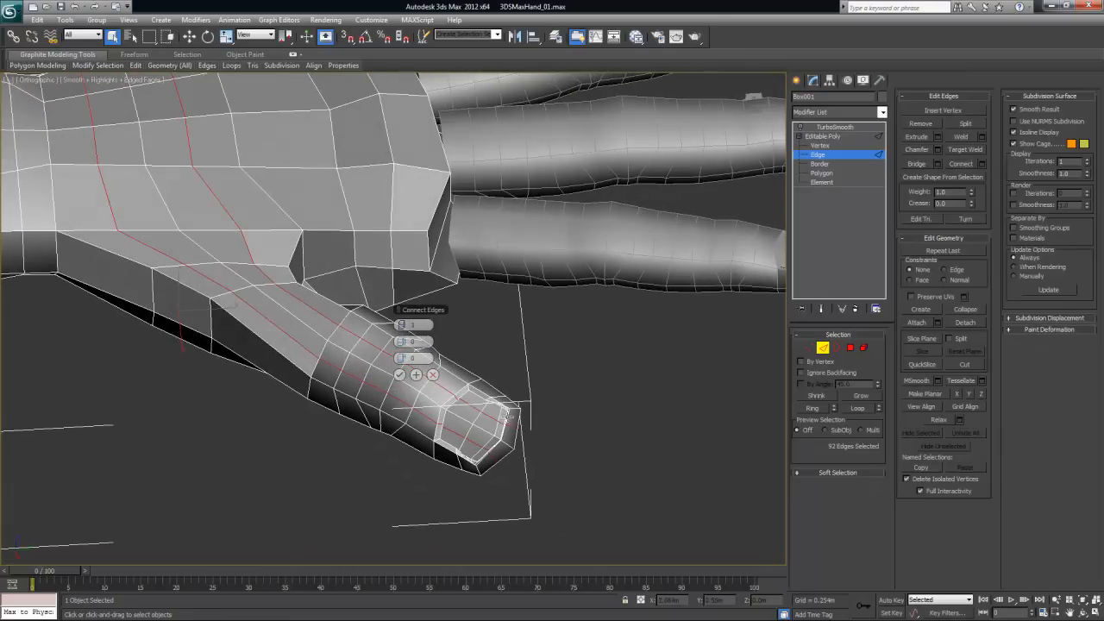
{"action": "left_click", "coordinate": [434, 375]}
{"action": "middle_click_drag", "start_coordinate": [480, 464], "coordinate": [508, 456], "text": "alt"}
{"action": "left_click", "coordinate": [605, 490]}
{"action": "middle_click_drag", "start_coordinate": [605, 494], "coordinate": [755, 374], "text": "alt"}
- Move two vertices of the web between thumb and palm outward to soften the crease there
{"action": "left_click", "coordinate": [808, 349]}
{"action": "mouse_move", "coordinate": [442, 299]}
{"action": "middle_mouse_down", "text": "alt"}
{"action": "mouse_move", "coordinate": [434, 303]}
{"action": "mouse_move", "coordinate": [458, 293]}
{"action": "middle_mouse_up", "text": "alt"}
{"action": "scroll", "coordinate": [450, 280], "scroll_direction": "up", "scroll_amount": 2}
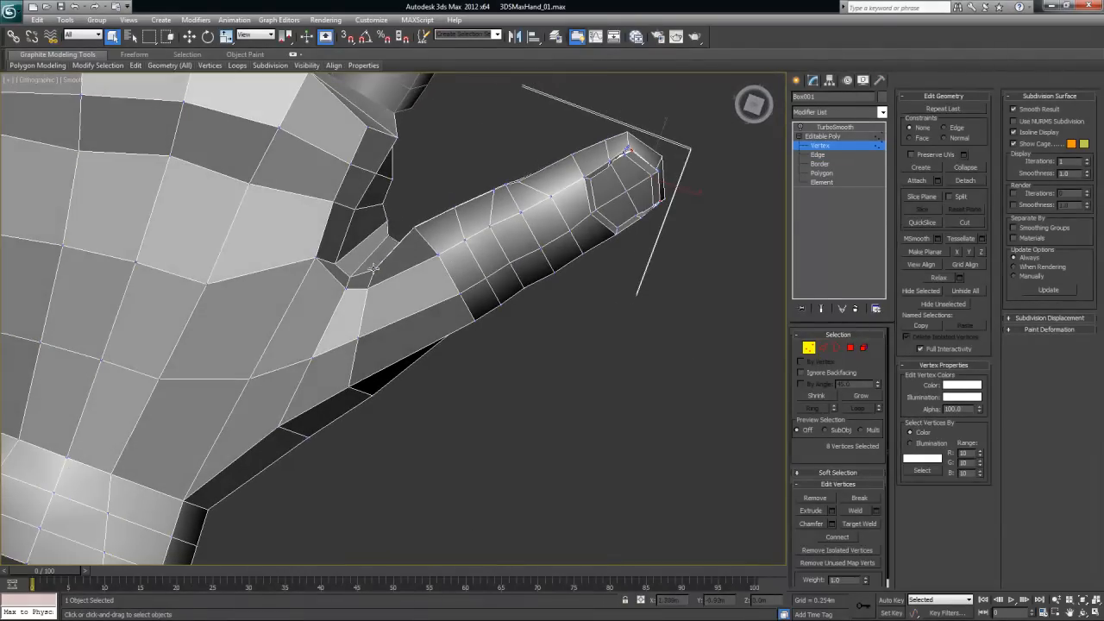
{"action": "key", "text": "w"}
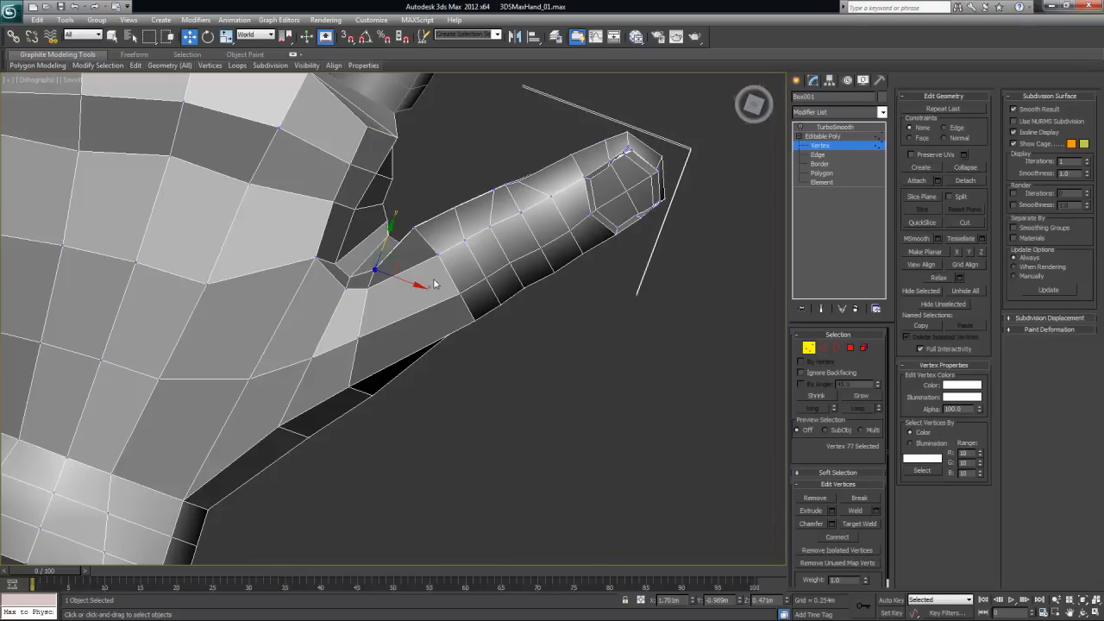
{"action": "left_click_drag", "start_coordinate": [391, 227], "coordinate": [403, 206]}
{"action": "left_click", "coordinate": [349, 278]}
{"action": "left_click_drag", "start_coordinate": [366, 239], "coordinate": [369, 195]}
- Move the two neighbouring vertices of the thumb web outward to even out its curve
{"action": "left_click", "coordinate": [335, 263]}
{"action": "middle_click_drag", "start_coordinate": [376, 248], "coordinate": [369, 269], "text": "alt"}
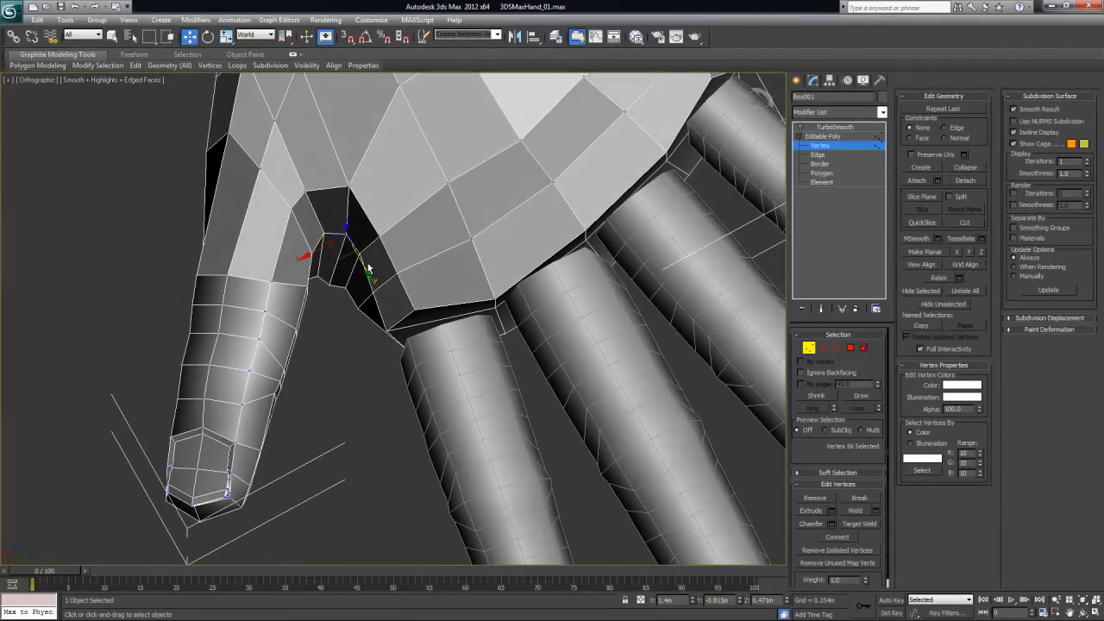
{"action": "left_click_drag", "start_coordinate": [365, 271], "coordinate": [316, 265]}
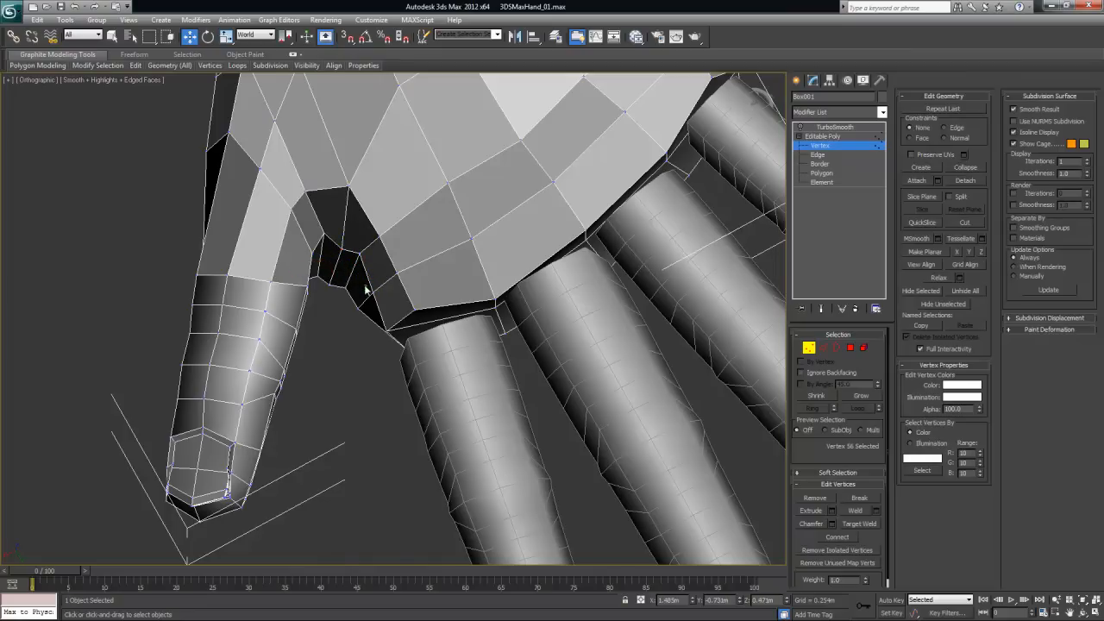
{"action": "left_click", "coordinate": [324, 233]}
{"action": "left_click_drag", "start_coordinate": [333, 256], "coordinate": [301, 260]}
- Raise the selected thumb-web vertex slightly along Z in a side view
{"action": "middle_click_drag", "start_coordinate": [366, 286], "coordinate": [311, 219], "text": "alt"}
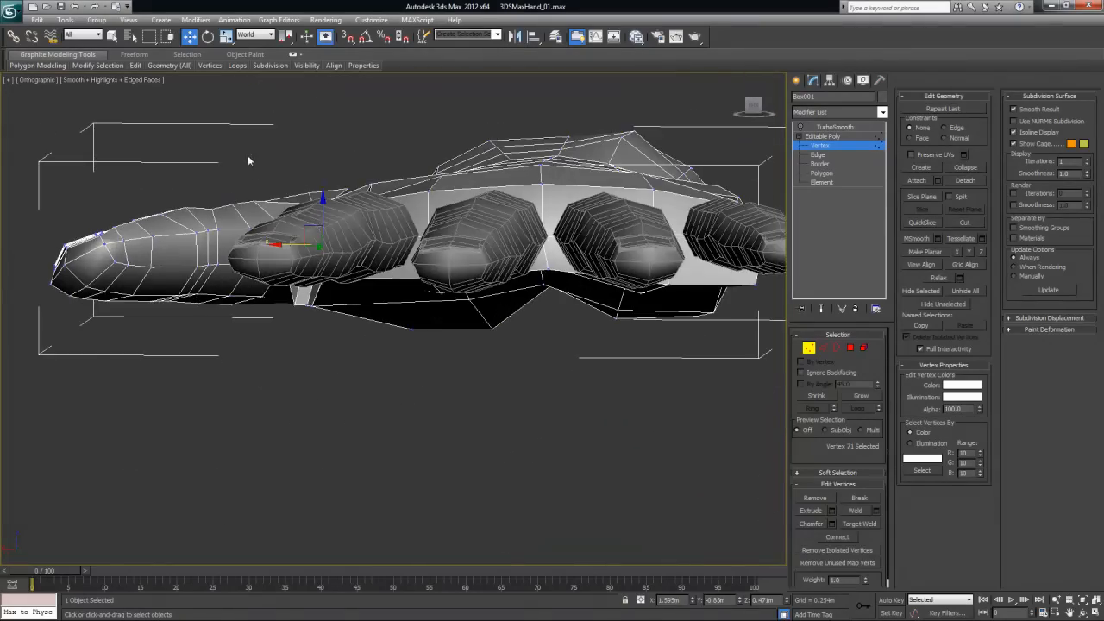
{"action": "left_click", "coordinate": [249, 158]}
{"action": "middle_click_drag", "start_coordinate": [248, 158], "coordinate": [319, 212], "text": "alt"}
{"action": "left_click", "coordinate": [333, 247]}
{"action": "left_click", "coordinate": [333, 222]}
{"action": "left_click", "coordinate": [333, 246]}
{"action": "left_click_drag", "start_coordinate": [336, 197], "coordinate": [336, 185]}
{"action": "middle_click_drag", "start_coordinate": [336, 188], "coordinate": [386, 240], "text": "alt"}
- Select all of the thumb's vertices and lower the thumb slightly along Z
{"action": "left_click_drag", "start_coordinate": [362, 222], "coordinate": [759, 534]}
{"action": "middle_click_drag", "start_coordinate": [584, 420], "coordinate": [536, 264], "text": "alt"}
{"action": "left_click_drag", "start_coordinate": [529, 263], "coordinate": [529, 274]}
{"action": "mouse_move", "coordinate": [709, 428]}
{"action": "middle_mouse_down", "text": "alt"}
{"action": "mouse_move", "coordinate": [706, 411]}
{"action": "mouse_move", "coordinate": [709, 424]}
{"action": "middle_mouse_up", "text": "alt"}
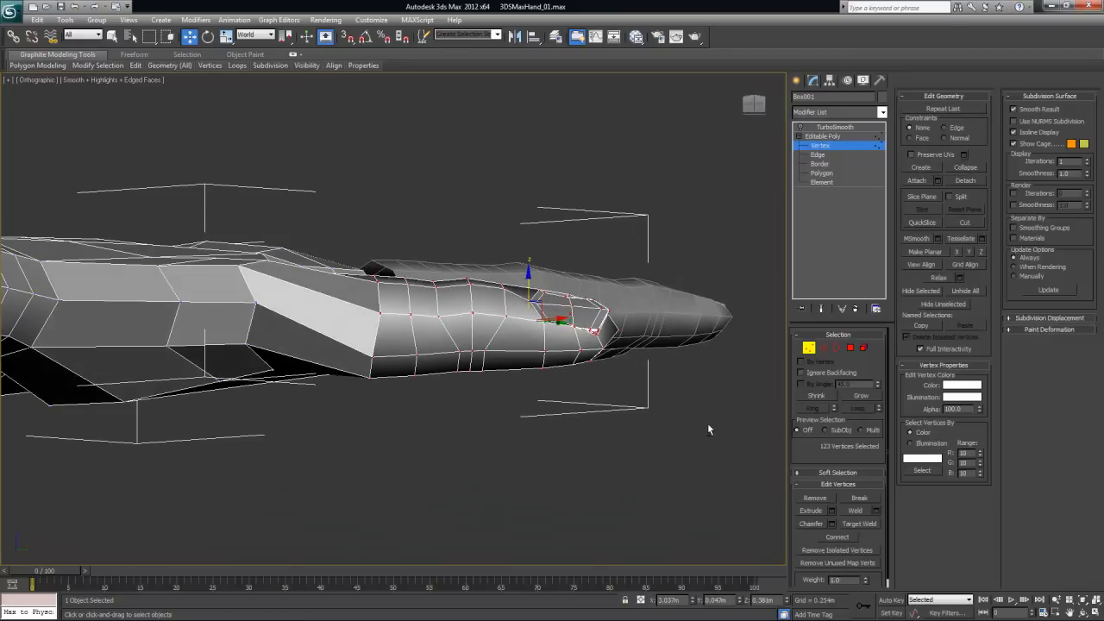
- Rotate the thumb's vertices so its tip tilts slightly downward, and lower the whole thumb a little more
{"action": "key", "text": "e"}
{"action": "middle_click_drag", "start_coordinate": [612, 350], "coordinate": [573, 287], "text": "alt"}
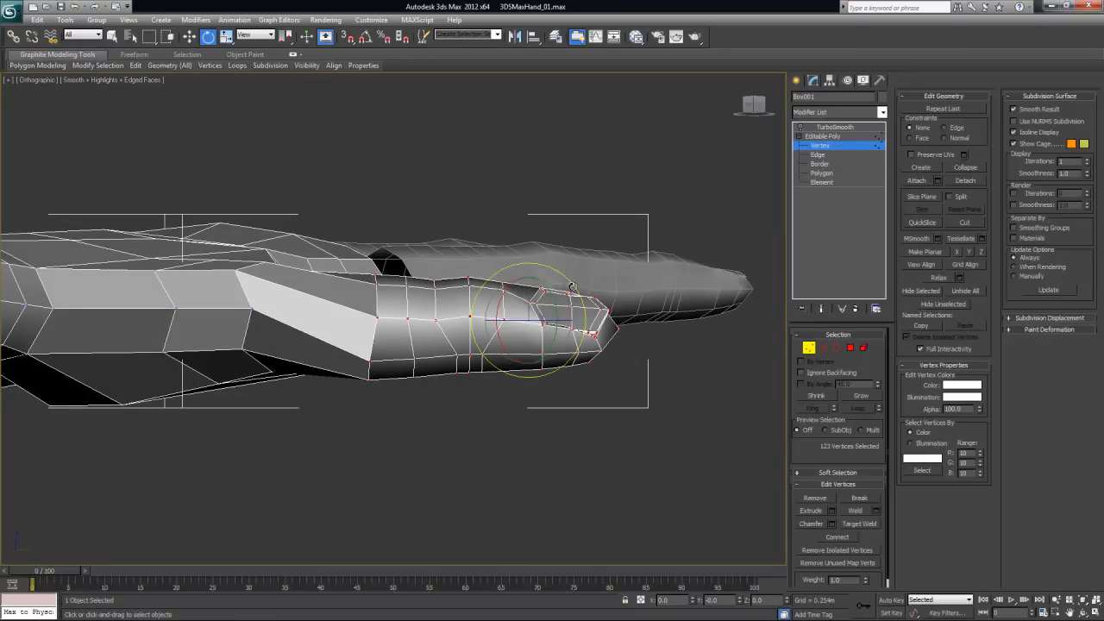
{"action": "middle_click_drag", "start_coordinate": [631, 375], "coordinate": [647, 382], "text": "alt"}
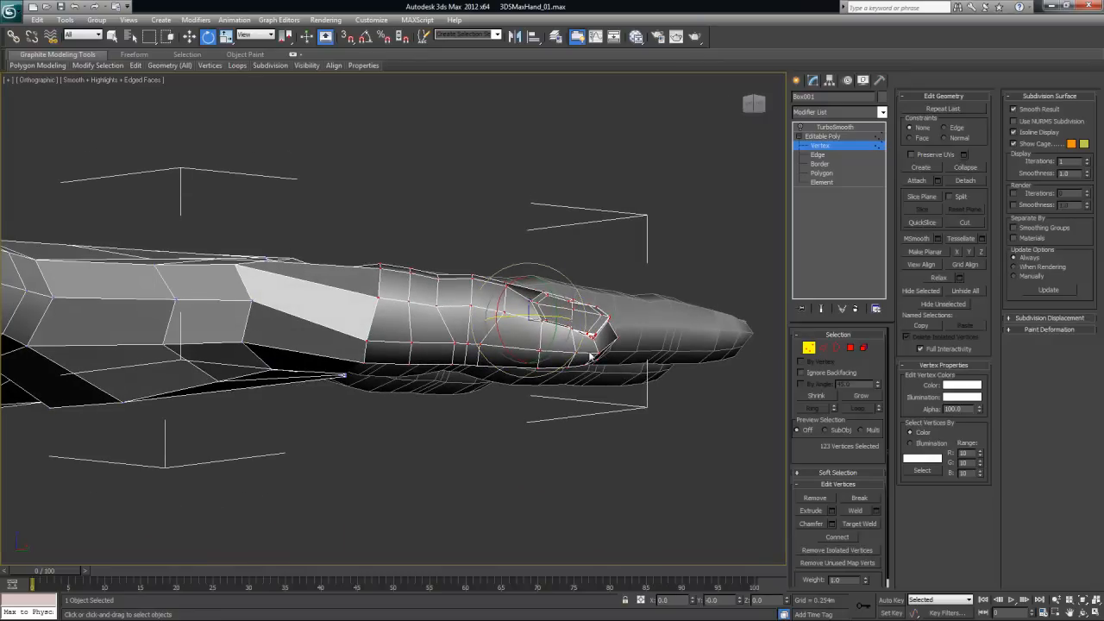
{"action": "key", "text": "w"}
{"action": "left_click_drag", "start_coordinate": [529, 277], "coordinate": [529, 283]}
{"action": "left_click", "coordinate": [585, 450]}
- Reposition the vertices on the back of the thumb base, moving the middle one towards the thumb
{"action": "middle_click_drag", "start_coordinate": [586, 424], "coordinate": [457, 400], "text": "alt"}
{"action": "left_click", "coordinate": [368, 288]}
{"action": "left_click_drag", "start_coordinate": [373, 275], "coordinate": [396, 302]}
{"action": "left_click", "coordinate": [430, 294]}
{"action": "middle_click_drag", "start_coordinate": [446, 327], "coordinate": [384, 369], "text": "alt"}
{"action": "left_click", "coordinate": [374, 365]}
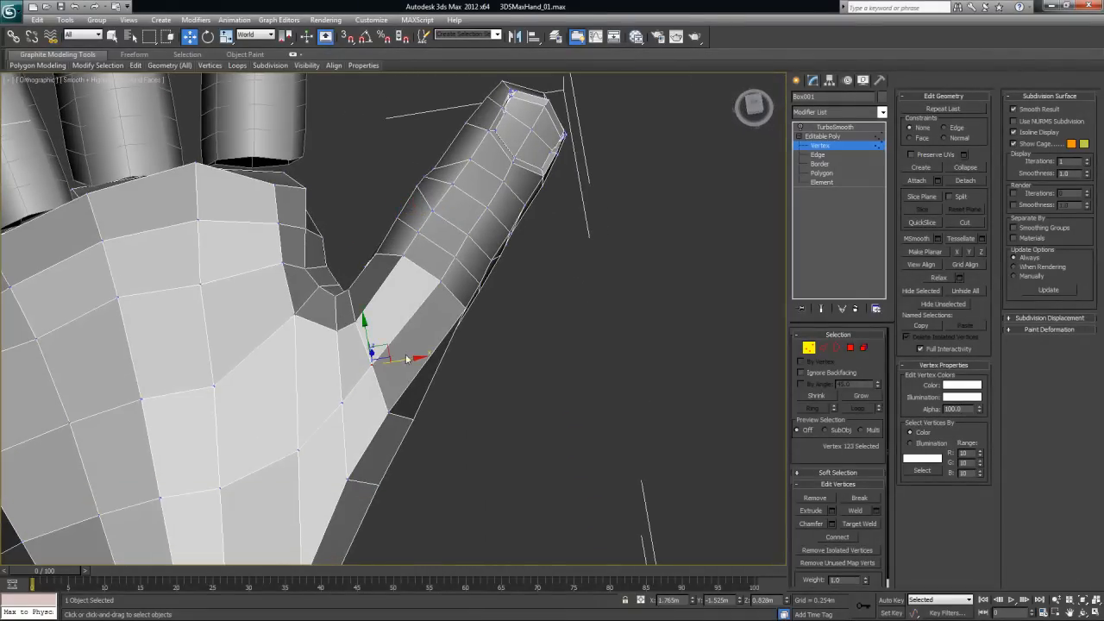
{"action": "left_click_drag", "start_coordinate": [388, 351], "coordinate": [404, 331]}
- Adjust two more vertices on the back of the thumb base to smooth its transition into the hand
{"action": "left_click", "coordinate": [354, 319]}
{"action": "left_click_drag", "start_coordinate": [369, 308], "coordinate": [381, 303]}
{"action": "middle_click_drag", "start_coordinate": [381, 304], "coordinate": [396, 371], "text": "alt"}
{"action": "left_click", "coordinate": [343, 365]}
{"action": "left_click_drag", "start_coordinate": [400, 369], "coordinate": [408, 377]}
- Lower two vertices along the outer side of the thumb base on the Z axis
{"action": "middle_click_drag", "start_coordinate": [409, 377], "coordinate": [426, 410], "text": "alt"}
{"action": "left_click", "coordinate": [364, 412]}
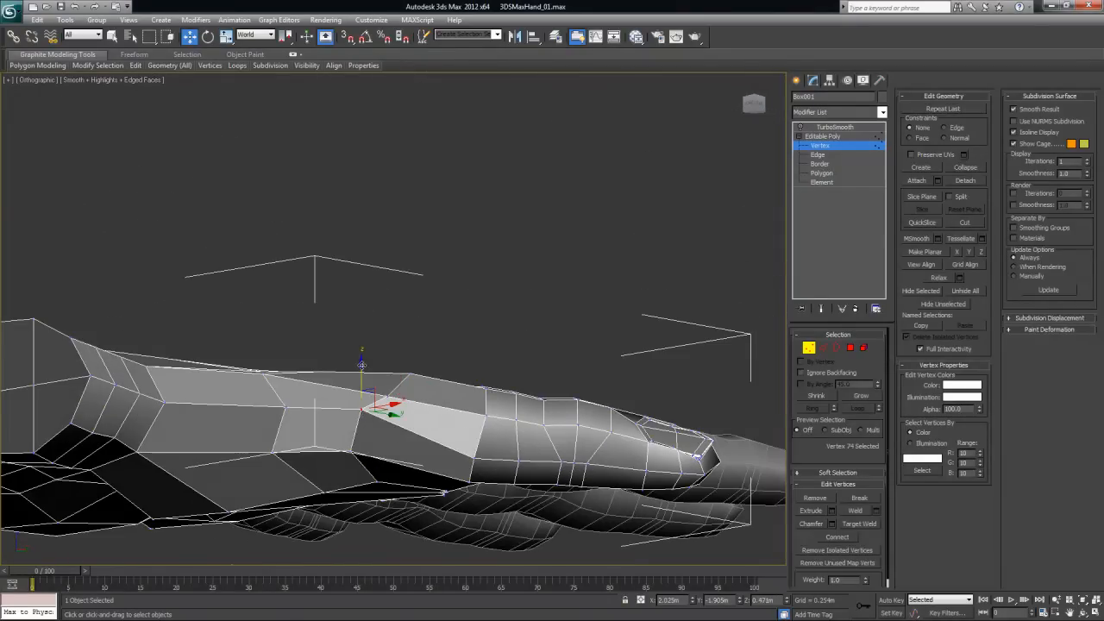
{"action": "left_click", "coordinate": [286, 399]}
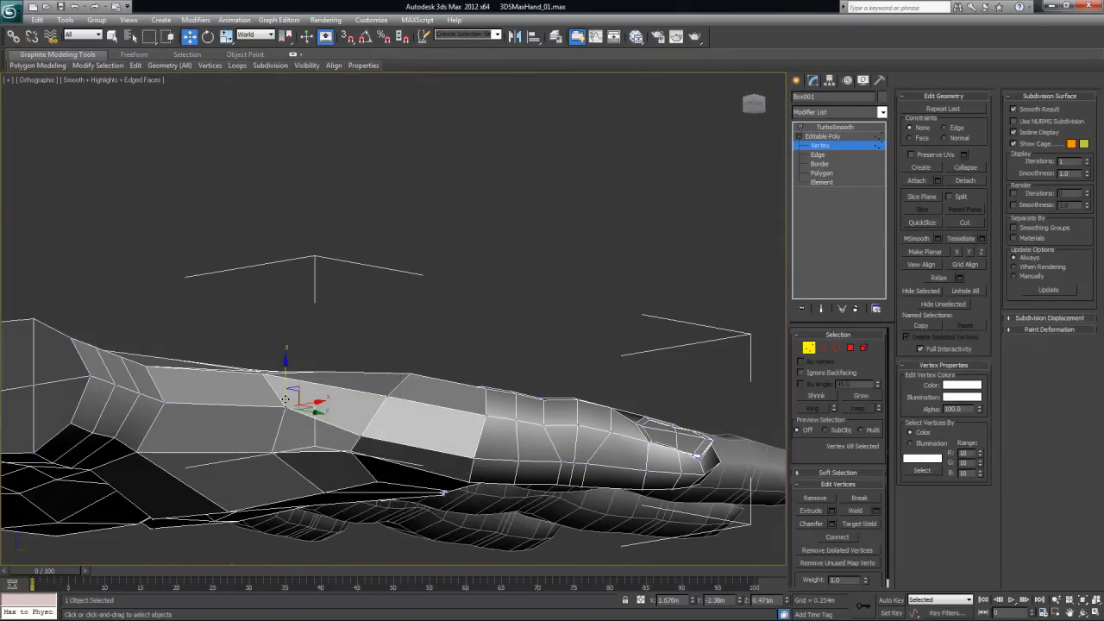
{"action": "left_click_drag", "start_coordinate": [285, 360], "coordinate": [288, 384]}
- Move the two middle vertices on the underside of the thumb base inward towards the palm's centre
{"action": "middle_click_drag", "start_coordinate": [414, 461], "coordinate": [331, 386], "text": "alt"}
{"action": "left_click", "coordinate": [373, 354]}
{"action": "left_click_drag", "start_coordinate": [385, 347], "coordinate": [424, 325]}
{"action": "left_click", "coordinate": [354, 406]}
{"action": "left_click_drag", "start_coordinate": [361, 388], "coordinate": [398, 391]}
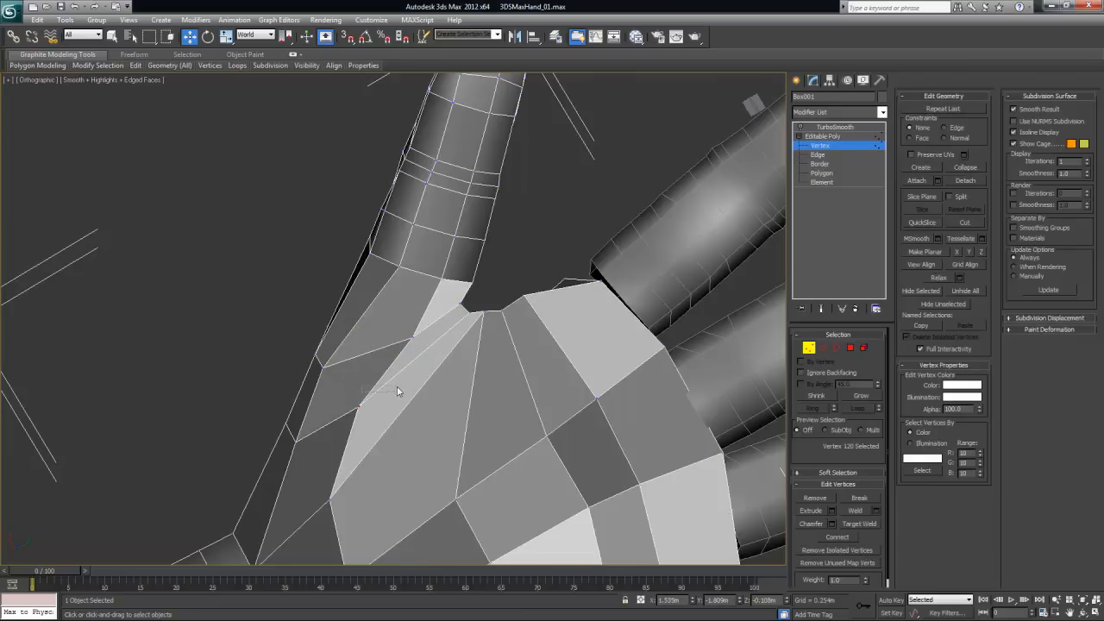
{"action": "left_click", "coordinate": [358, 413]}
{"action": "left_click", "coordinate": [357, 404]}
{"action": "left_click_drag", "start_coordinate": [368, 391], "coordinate": [396, 378]}
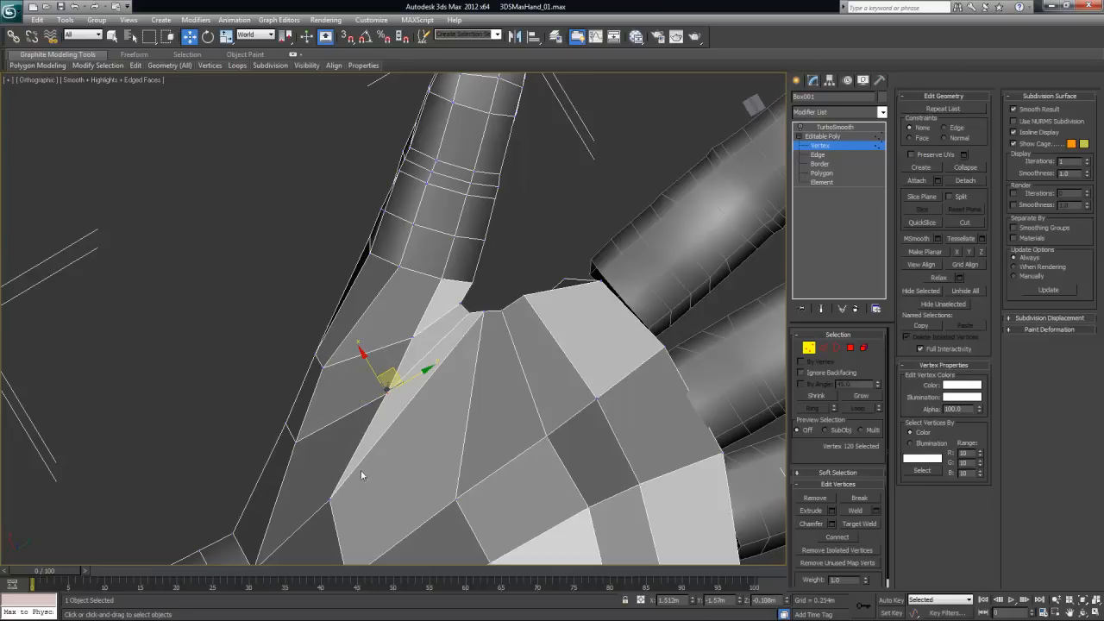
- Shift the next palm vertex towards the wrist and the two outer underside vertices of the thumb base inward
{"action": "left_click", "coordinate": [329, 500]}
{"action": "left_click_drag", "start_coordinate": [336, 481], "coordinate": [373, 473]}
{"action": "left_click", "coordinate": [324, 366]}
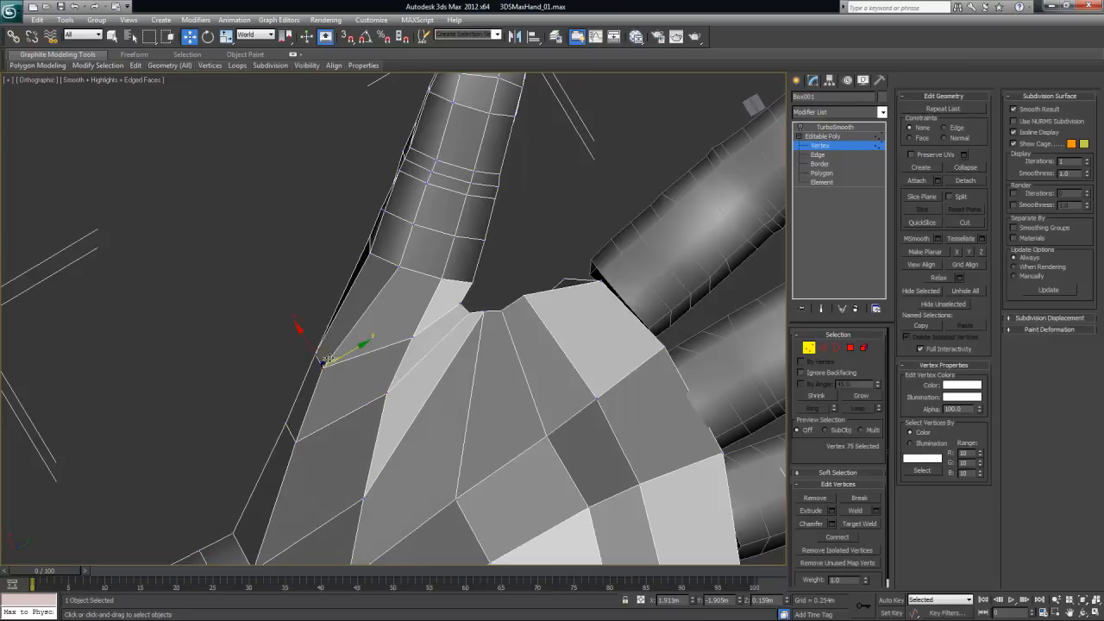
{"action": "left_click_drag", "start_coordinate": [328, 348], "coordinate": [352, 352]}
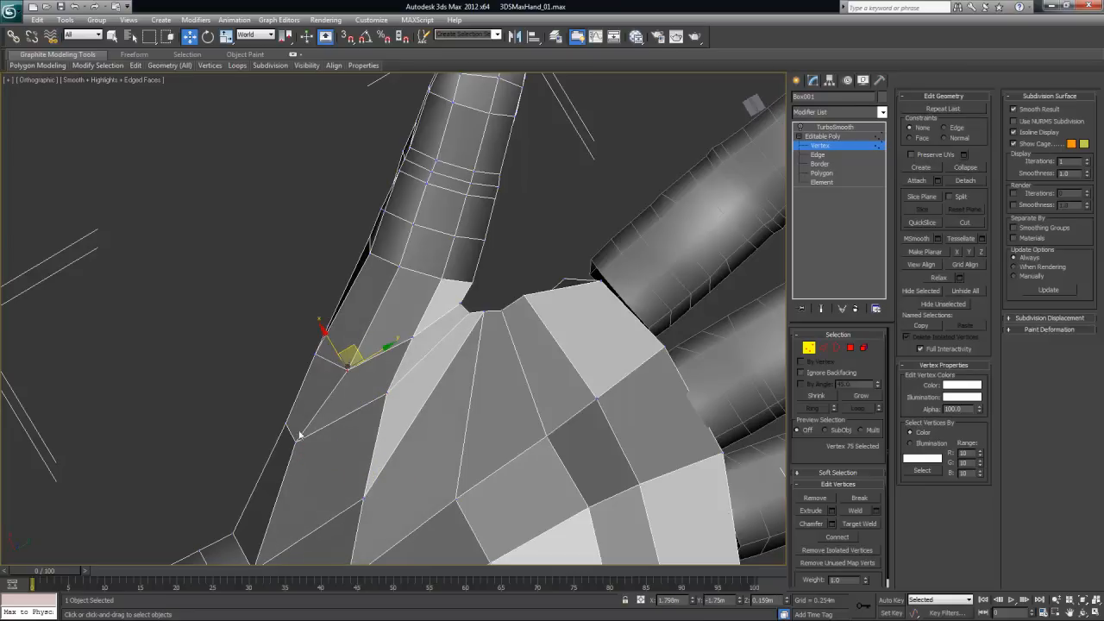
{"action": "left_click", "coordinate": [295, 438]}
{"action": "left_click_drag", "start_coordinate": [311, 423], "coordinate": [319, 426]}
- Lower the two outer underside vertices of the thumb base along Z to give it more volume
{"action": "middle_click_drag", "start_coordinate": [393, 444], "coordinate": [528, 509], "text": "alt"}
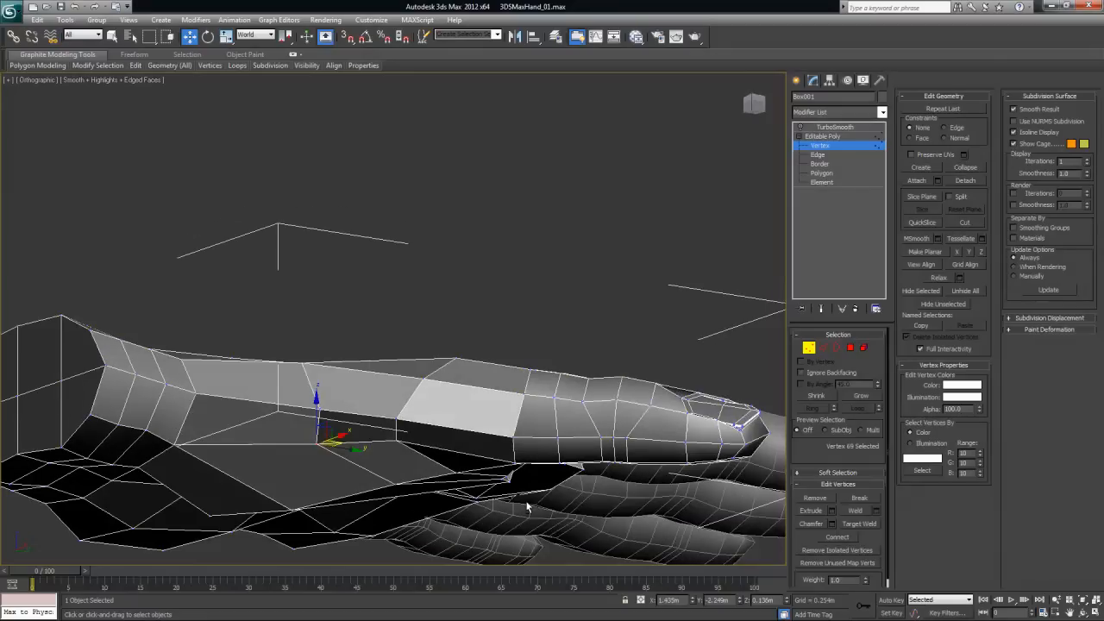
{"action": "left_click_drag", "start_coordinate": [316, 395], "coordinate": [319, 413]}
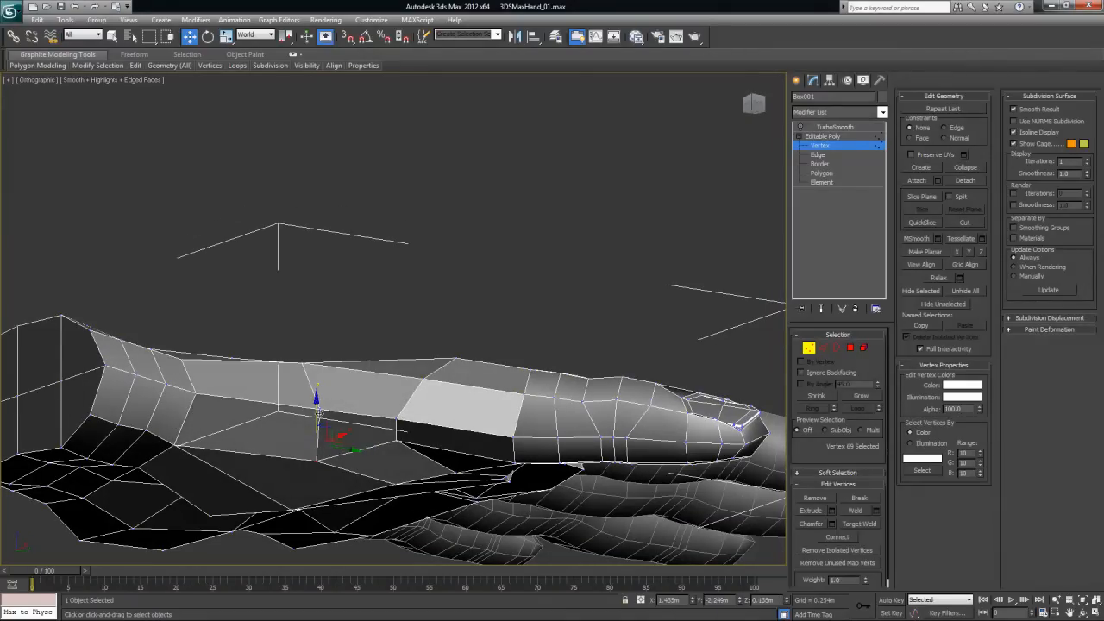
{"action": "left_click", "coordinate": [397, 439]}
{"action": "left_click_drag", "start_coordinate": [395, 394], "coordinate": [396, 408]}
- Raise two underside vertices of the web next to the thumb's base along Z
{"action": "middle_click_drag", "start_coordinate": [506, 506], "coordinate": [469, 336], "text": "alt"}
{"action": "left_click", "coordinate": [458, 389]}
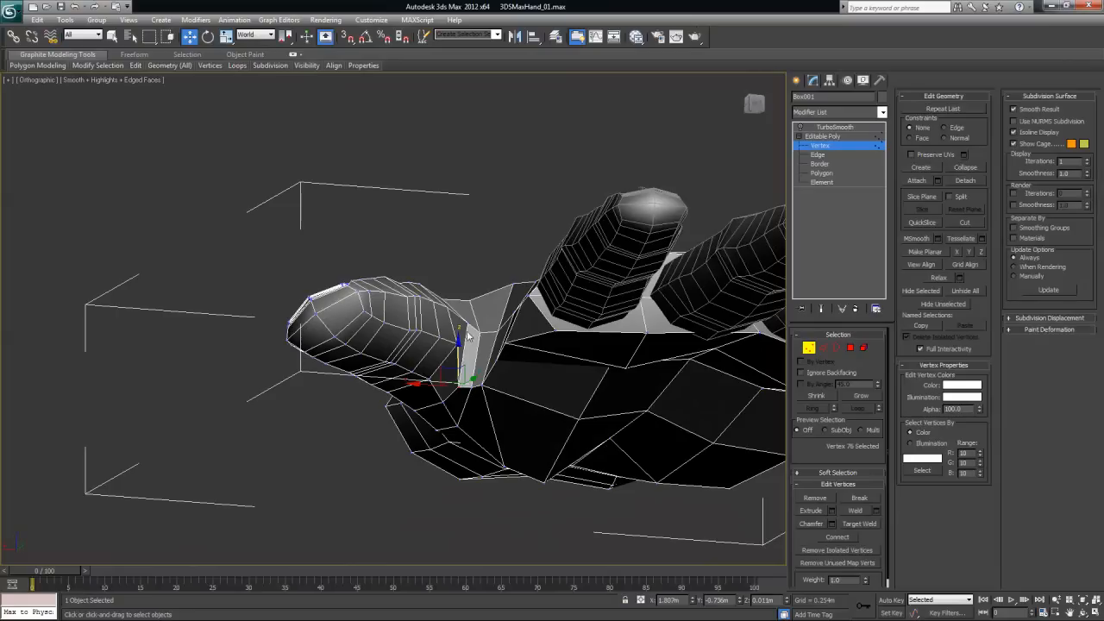
{"action": "left_click_drag", "start_coordinate": [459, 340], "coordinate": [460, 316]}
{"action": "left_click", "coordinate": [473, 380]}
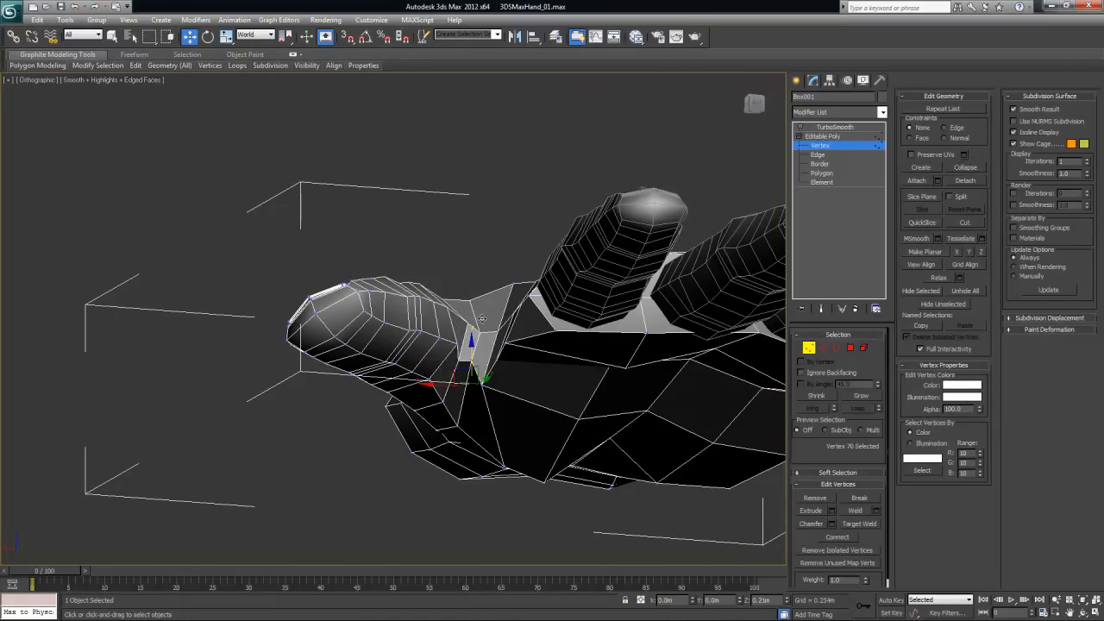
{"action": "left_click", "coordinate": [483, 385]}
{"action": "left_click_drag", "start_coordinate": [482, 342], "coordinate": [483, 317]}
- Raise the next vertex of the web between thumb and palm along Z
{"action": "left_click", "coordinate": [498, 359]}
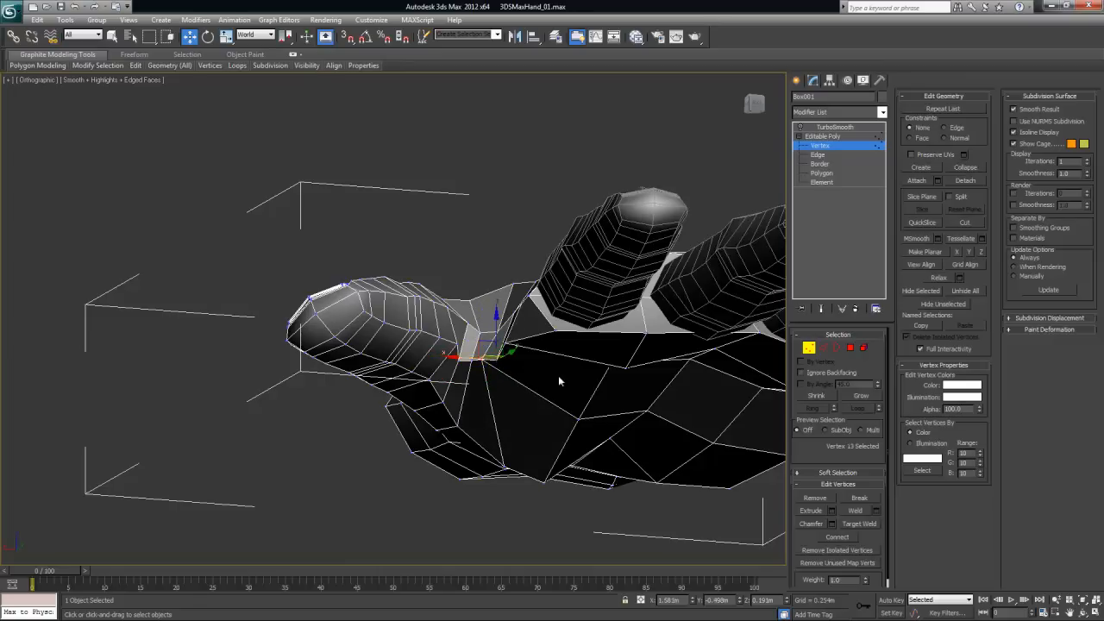
{"action": "middle_click_drag", "start_coordinate": [560, 381], "coordinate": [634, 413], "text": "alt"}
{"action": "left_click_drag", "start_coordinate": [494, 314], "coordinate": [496, 300]}
{"action": "middle_click_drag", "start_coordinate": [513, 327], "coordinate": [366, 405], "text": "alt"}
- Shift the web vertex beside the thumb along Y towards the fingers and move its neighbour towards the palm's centre
{"action": "left_click", "coordinate": [458, 370]}
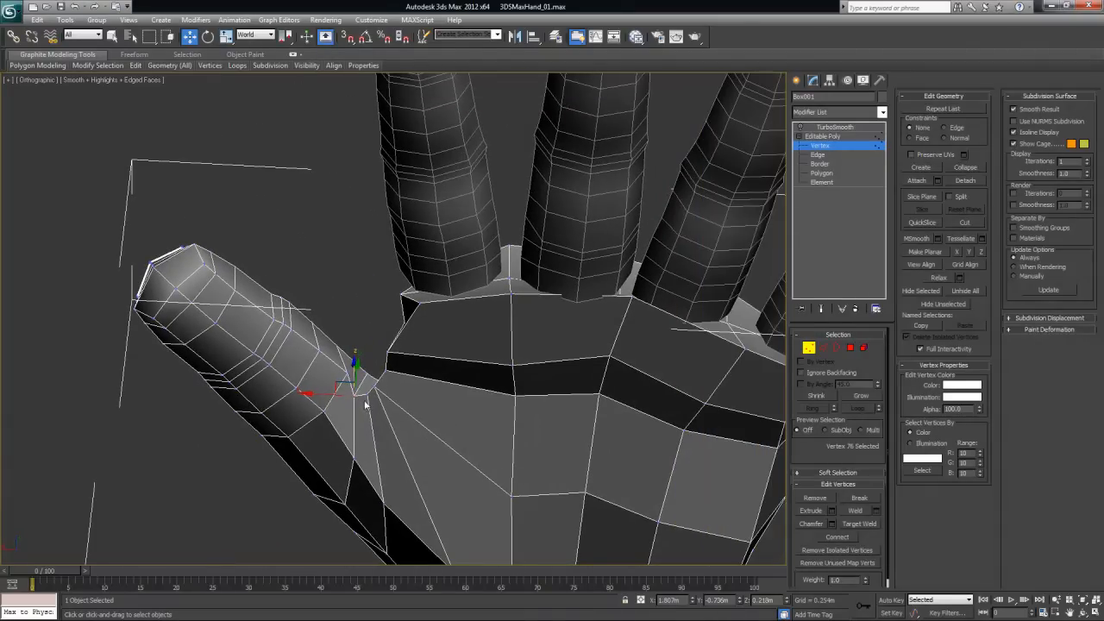
{"action": "left_click", "coordinate": [368, 393]}
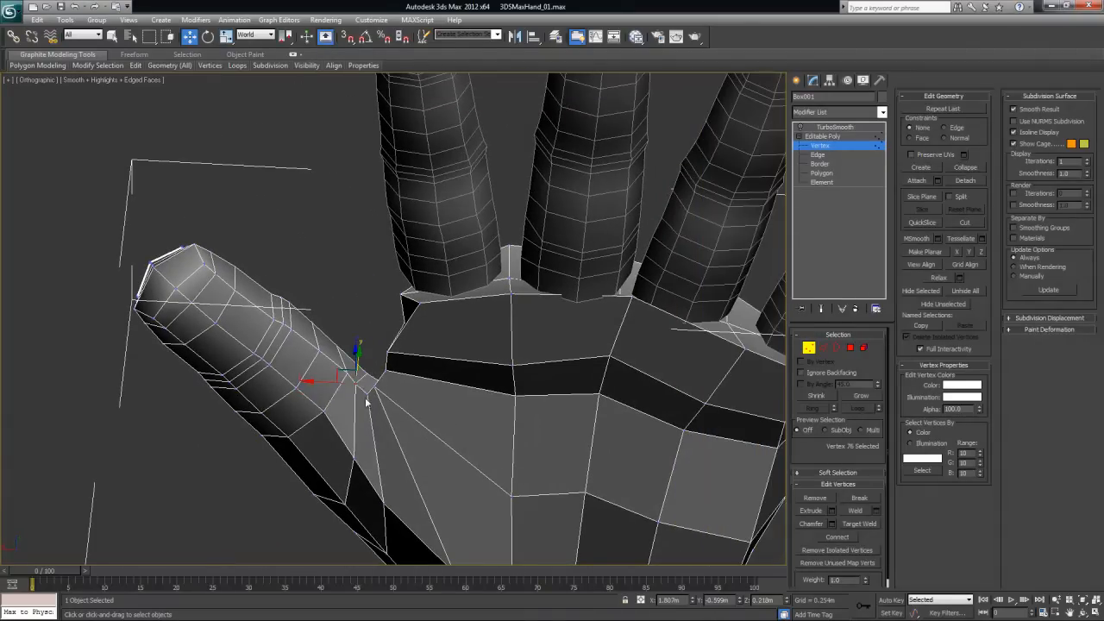
{"action": "left_click", "coordinate": [376, 390]}
{"action": "left_click_drag", "start_coordinate": [349, 384], "coordinate": [379, 379]}
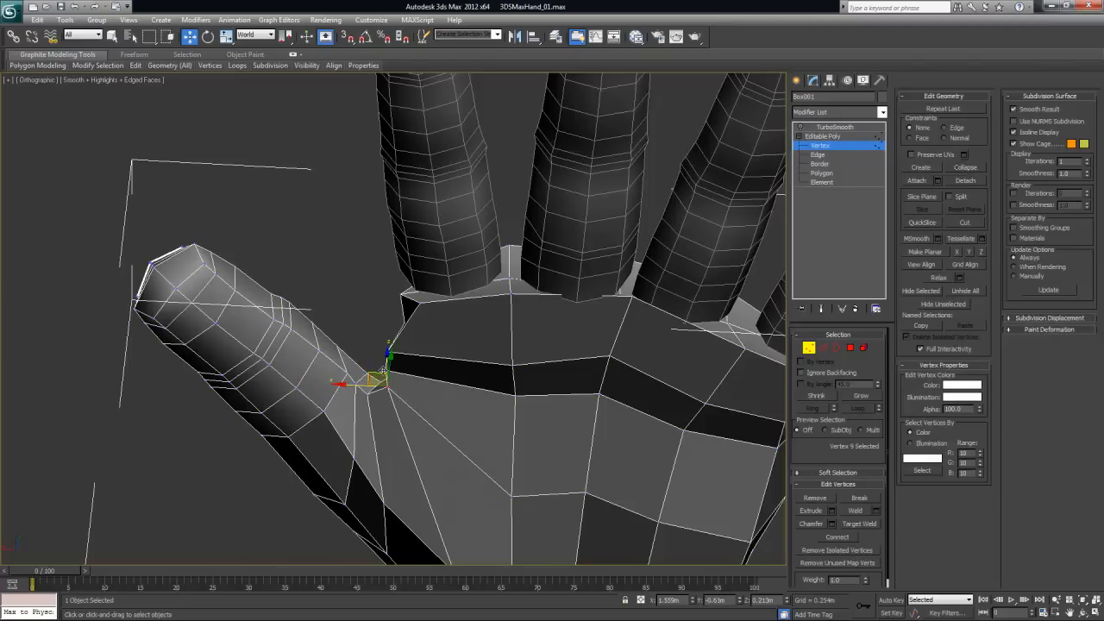
- Reposition the vertices along the palm's side edge between the thumb web and the base of the index finger
{"action": "middle_click_drag", "start_coordinate": [401, 349], "coordinate": [440, 315], "text": "alt"}
{"action": "left_click", "coordinate": [445, 306]}
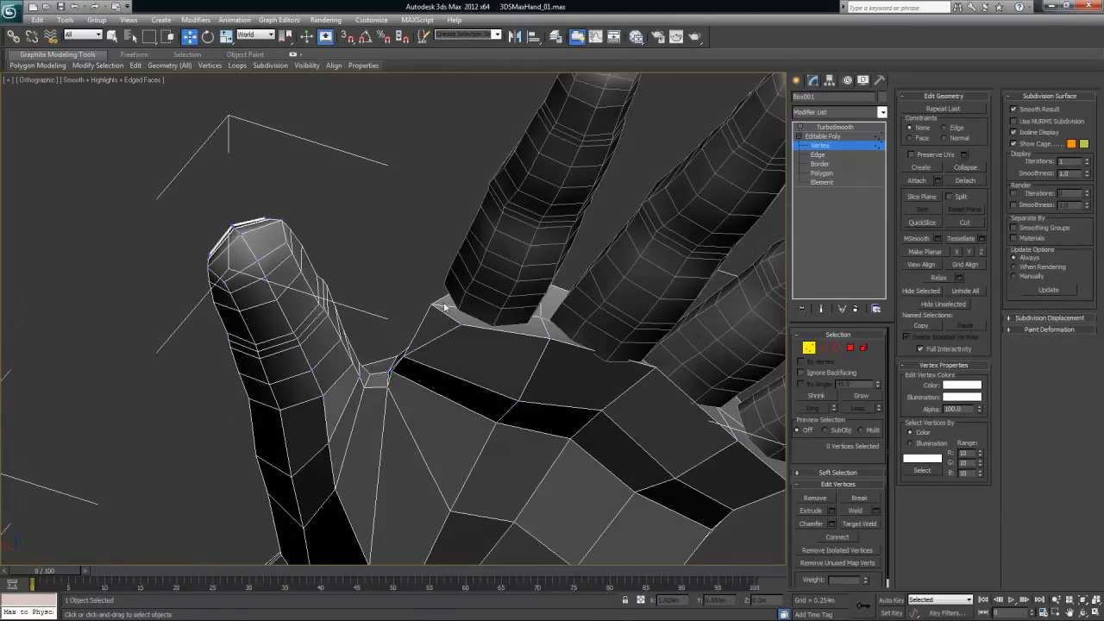
{"action": "left_click", "coordinate": [461, 324]}
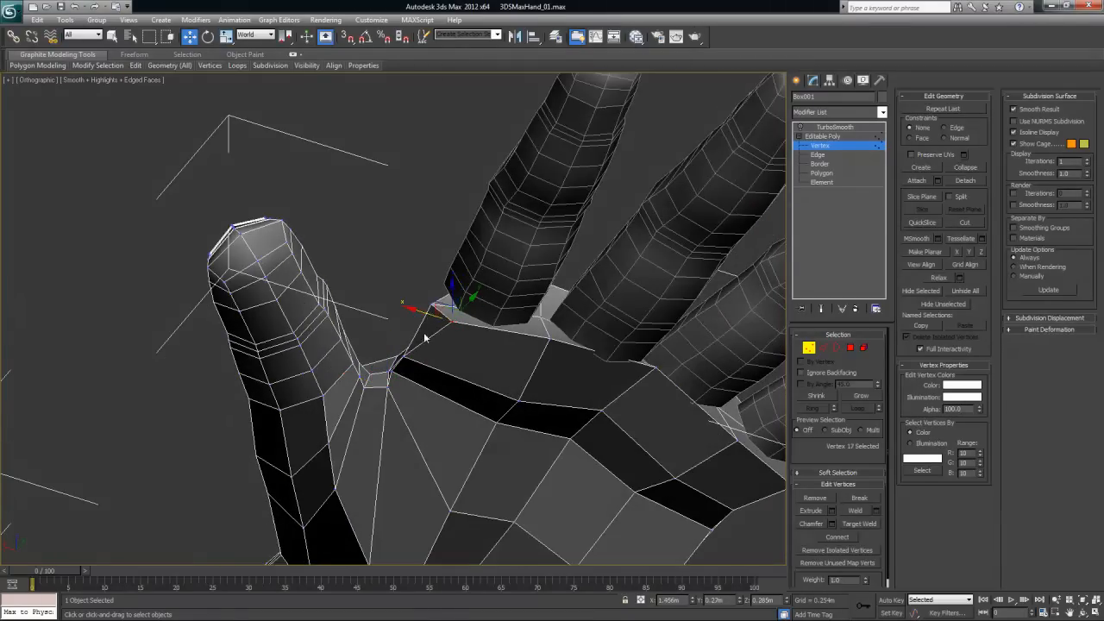
{"action": "middle_click_drag", "start_coordinate": [424, 320], "coordinate": [427, 318], "text": "alt"}
{"action": "left_click", "coordinate": [384, 336]}
{"action": "left_click", "coordinate": [398, 366]}
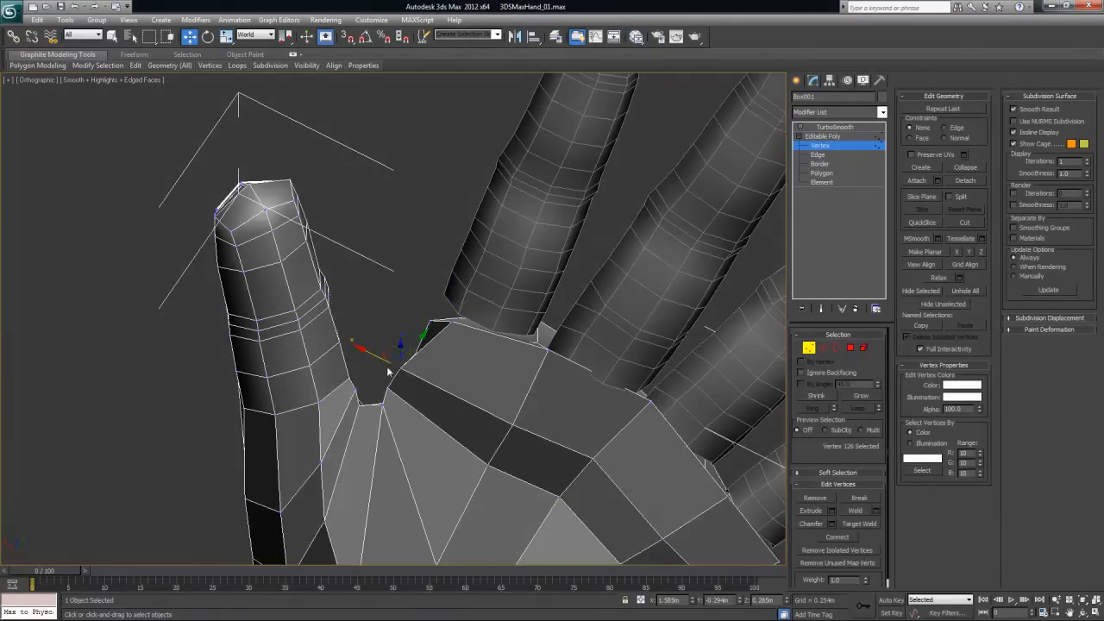
{"action": "left_click", "coordinate": [391, 393]}
{"action": "left_click", "coordinate": [367, 382]}
{"action": "left_click", "coordinate": [382, 351]}
- Lower two vertices on the palm side of the thumb base along Z to fill out the thumb pad
{"action": "middle_click_drag", "start_coordinate": [382, 351], "coordinate": [486, 192], "text": "alt"}
{"action": "left_click", "coordinate": [467, 195]}
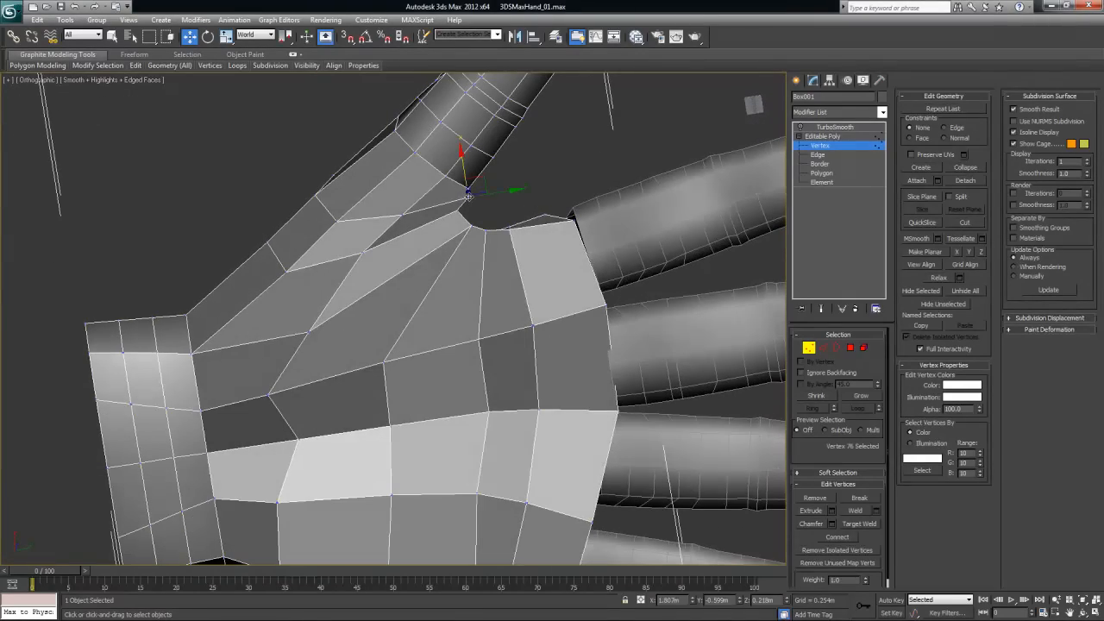
{"action": "left_click", "coordinate": [540, 197]}
{"action": "middle_click_drag", "start_coordinate": [540, 197], "coordinate": [258, 276], "text": "alt"}
{"action": "left_click", "coordinate": [192, 271]}
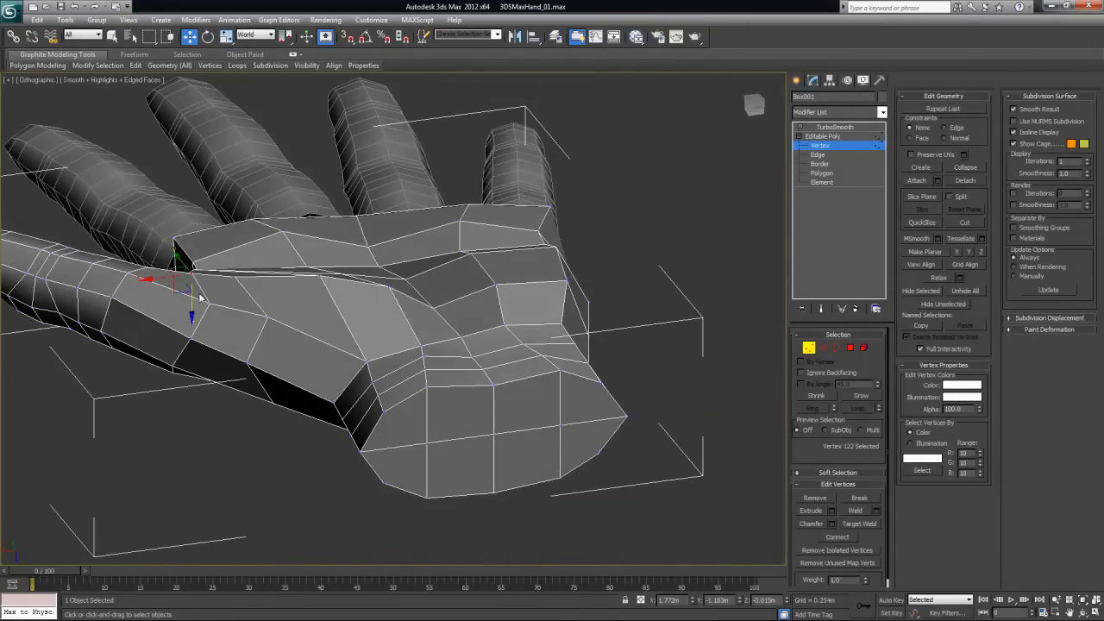
{"action": "left_click_drag", "start_coordinate": [191, 313], "coordinate": [239, 281]}
{"action": "left_click", "coordinate": [230, 290]}
{"action": "left_click", "coordinate": [320, 277]}
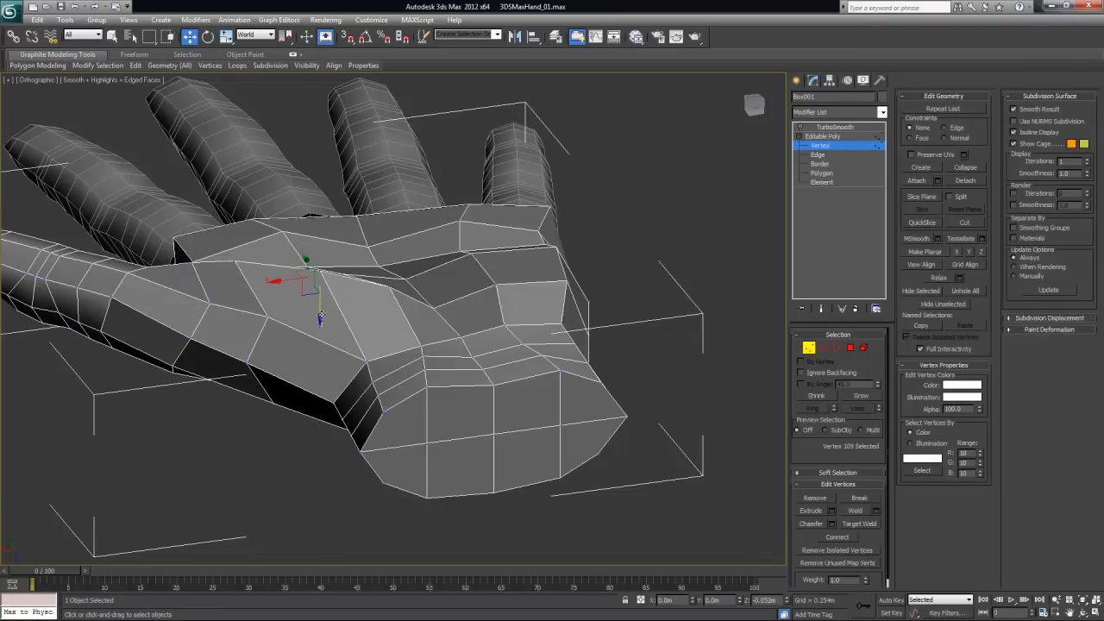
- Finish vertex editing on the palm mesh and save the scene
{"action": "scroll", "coordinate": [445, 361], "scroll_direction": "up", "scroll_amount": 10}
{"action": "middle_click_drag", "start_coordinate": [445, 362], "coordinate": [425, 352], "text": "alt"}
{"action": "left_click", "coordinate": [241, 349]}
{"action": "middle_click_drag", "start_coordinate": [323, 274], "coordinate": [414, 288], "text": "alt"}
{"action": "scroll", "coordinate": [378, 192], "scroll_direction": "down", "scroll_amount": 5}
{"action": "middle_click_drag", "start_coordinate": [487, 319], "coordinate": [452, 339], "text": "alt"}
{"action": "left_click", "coordinate": [808, 348]}
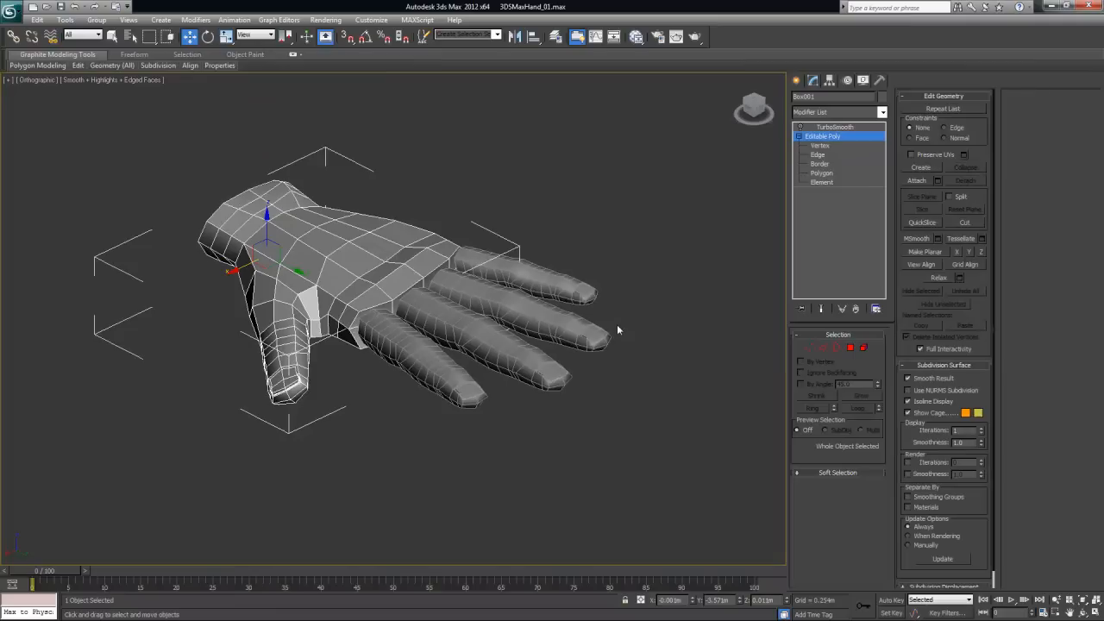
{"action": "left_click", "coordinate": [62, 7]}
- Select the palm mesh and enable its TurboSmooth modifier to preview the smoothed shape
{"action": "middle_click_drag", "start_coordinate": [363, 311], "coordinate": [380, 309], "text": "alt"}
{"action": "middle_click_drag", "start_coordinate": [471, 348], "coordinate": [529, 381], "text": "alt"}
{"action": "left_click", "coordinate": [528, 381]}
{"action": "left_click", "coordinate": [619, 416]}
{"action": "scroll", "coordinate": [618, 416], "scroll_direction": "up", "scroll_amount": 5}
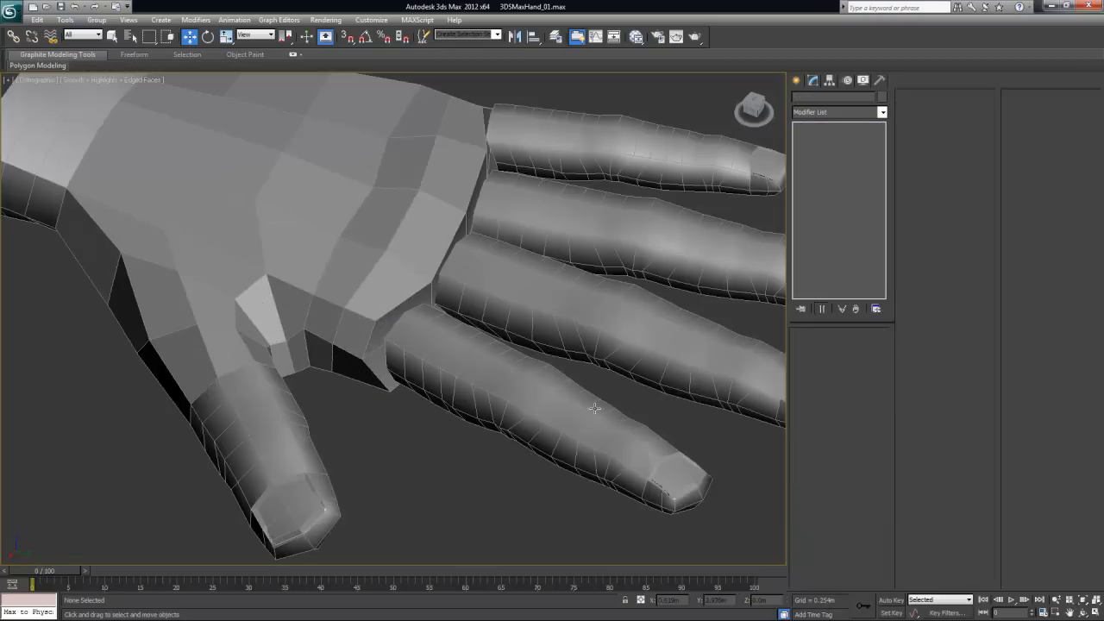
{"action": "left_click", "coordinate": [394, 319]}
{"action": "mouse_move", "coordinate": [585, 321]}
{"action": "middle_mouse_down", "text": "alt"}
{"action": "mouse_move", "coordinate": [555, 289]}
{"action": "mouse_move", "coordinate": [589, 224]}
{"action": "mouse_move", "coordinate": [575, 190]}
{"action": "mouse_move", "coordinate": [580, 305]}
{"action": "middle_mouse_up", "text": "alt"}
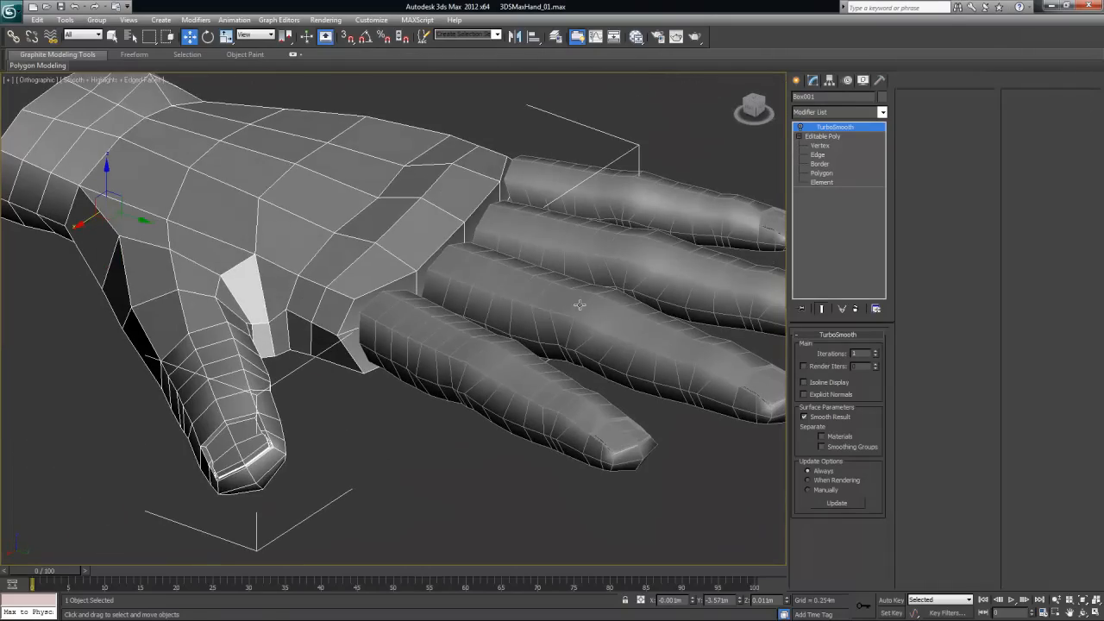
{"action": "left_click", "coordinate": [800, 127]}
- Examine the smoothed hand in perspective from several sides, including the gaps between the palm and the fingers
{"action": "middle_click_drag", "start_coordinate": [554, 269], "coordinate": [503, 329], "text": "alt"}
{"action": "left_click", "coordinate": [404, 432]}
{"action": "middle_click_drag", "start_coordinate": [404, 433], "coordinate": [417, 368], "text": "alt"}
{"action": "middle_click_drag", "start_coordinate": [367, 429], "coordinate": [421, 330]}
{"action": "scroll", "coordinate": [446, 285], "scroll_direction": "down", "scroll_amount": 5}
{"action": "key", "text": "p"}
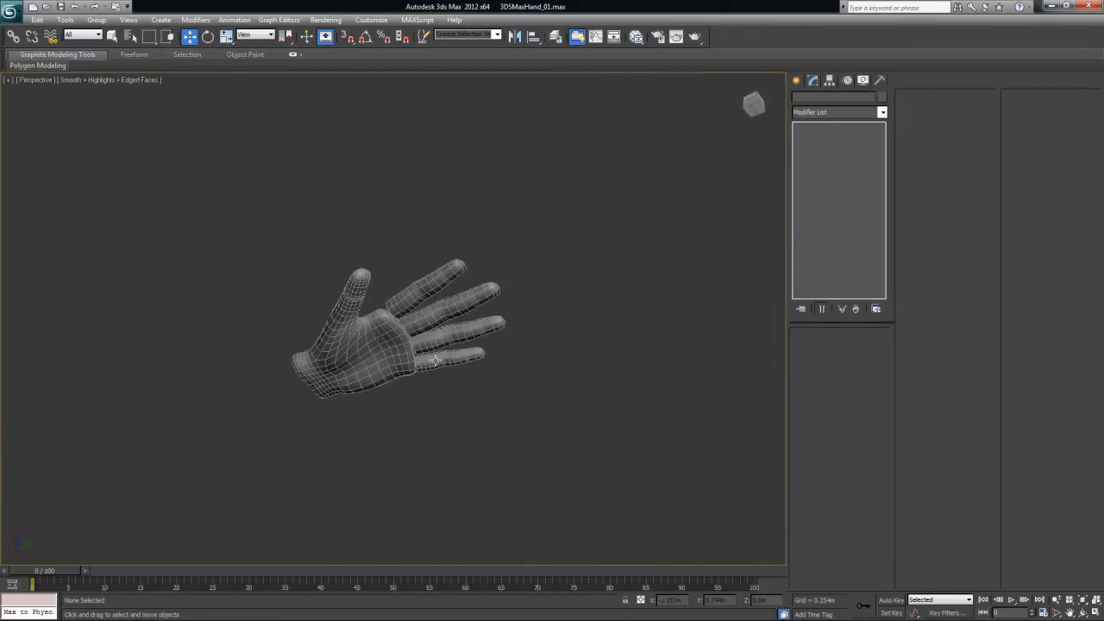
{"action": "middle_click_drag", "start_coordinate": [455, 373], "coordinate": [454, 369], "text": "alt"}
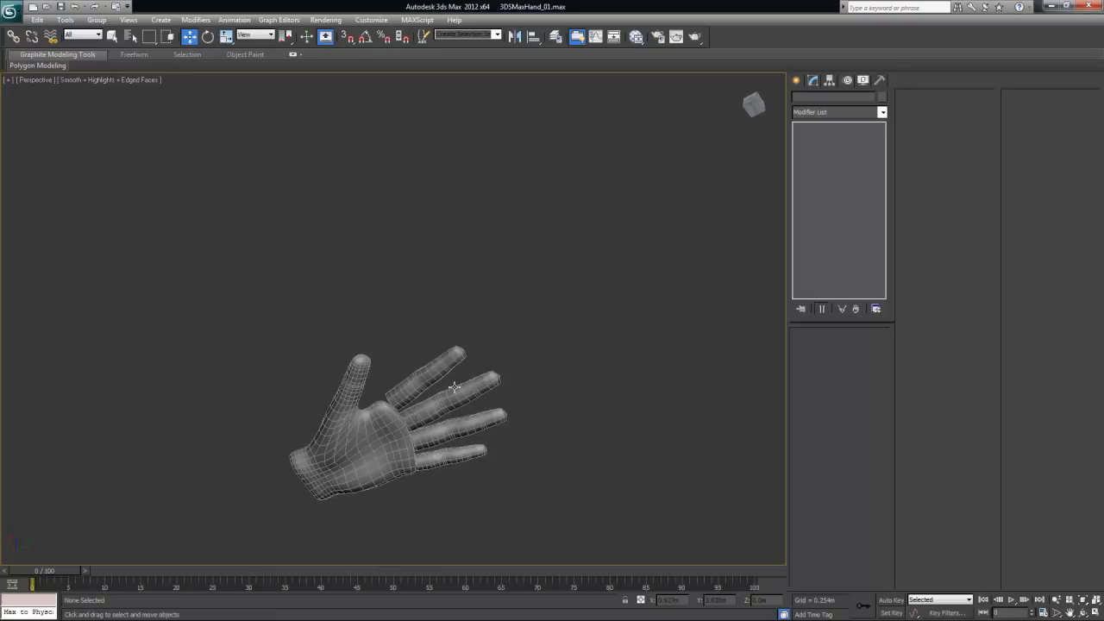
{"action": "key", "text": "z"}
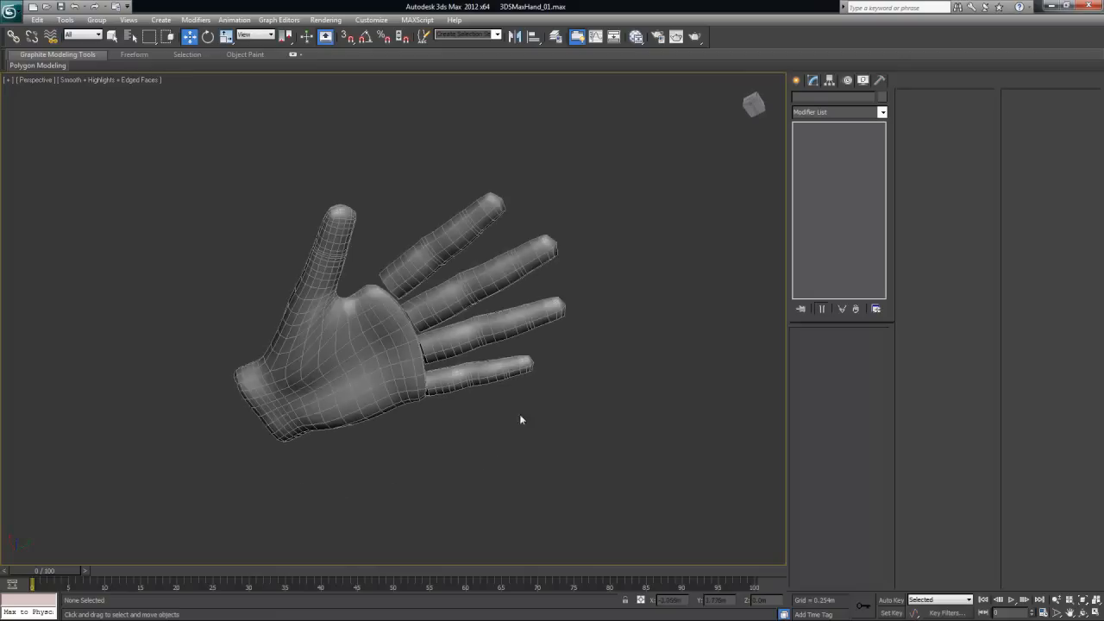
{"action": "scroll", "coordinate": [422, 408], "scroll_direction": "up", "scroll_amount": 5}
{"action": "scroll", "coordinate": [406, 352], "scroll_direction": "down", "scroll_amount": 2}
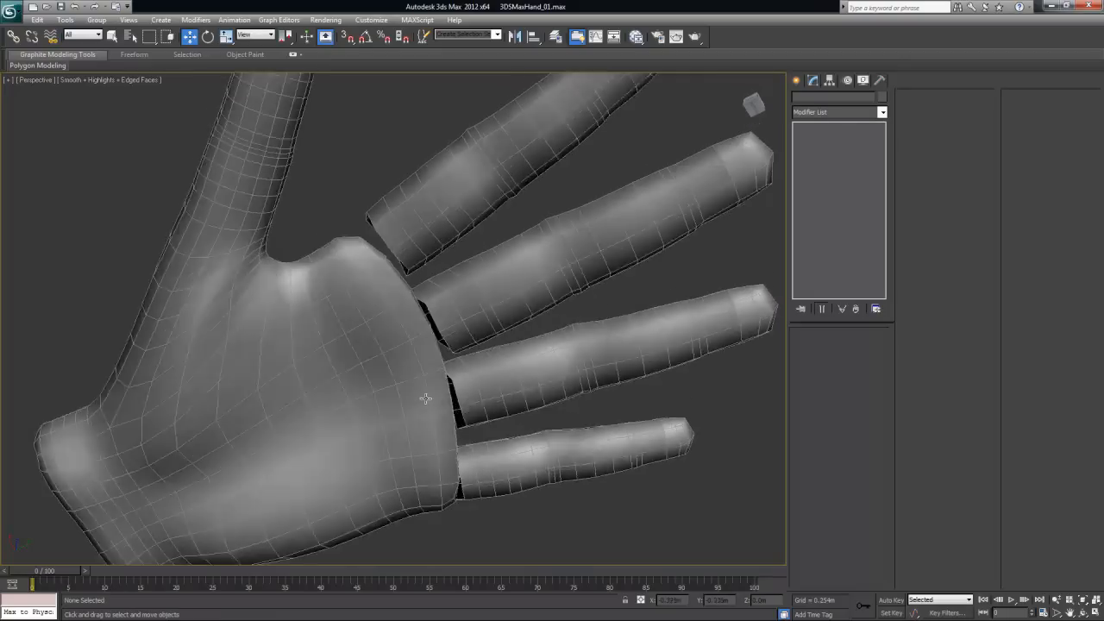
{"action": "middle_click_drag", "start_coordinate": [405, 352], "coordinate": [489, 382], "text": "alt"}
{"action": "scroll", "coordinate": [414, 393], "scroll_direction": "up", "scroll_amount": 6}
- Disable TurboSmooth on the palm mesh and return to its Editable Poly level
{"action": "left_click", "coordinate": [364, 300]}
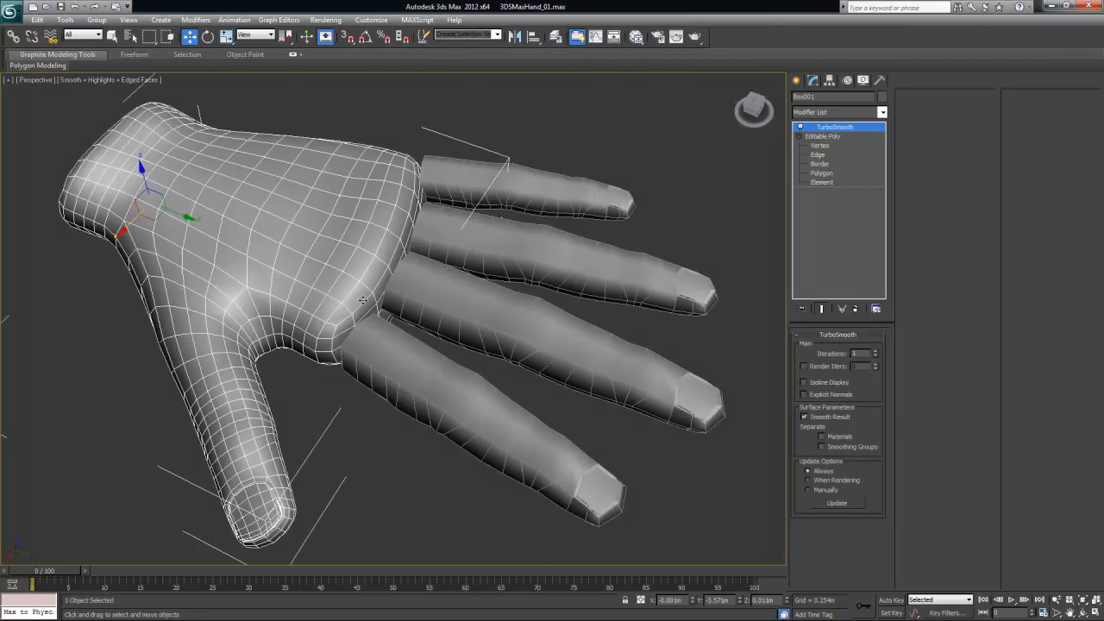
{"action": "left_click", "coordinate": [802, 126]}
{"action": "left_click", "coordinate": [831, 138]}
- Delete the eight polygons on the palm's end that face the four fingers
{"action": "middle_click_drag", "start_coordinate": [609, 245], "coordinate": [777, 340], "text": "alt"}
{"action": "left_click", "coordinate": [850, 348]}
{"action": "left_click", "coordinate": [328, 320]}
{"action": "left_click", "coordinate": [324, 346], "text": "ctrl"}
{"action": "middle_click_drag", "start_coordinate": [412, 318], "coordinate": [385, 323], "text": "alt"}
{"action": "left_click", "coordinate": [378, 295], "text": "ctrl"}
{"action": "left_click", "coordinate": [393, 318], "text": "ctrl"}
{"action": "middle_click_drag", "start_coordinate": [447, 310], "coordinate": [469, 326], "text": "alt"}
{"action": "left_click", "coordinate": [463, 254], "text": "ctrl"}
{"action": "left_click", "coordinate": [463, 319], "text": "ctrl"}
{"action": "middle_click_drag", "start_coordinate": [560, 322], "coordinate": [547, 289], "text": "alt"}
{"action": "left_click", "coordinate": [546, 286], "text": "ctrl"}
{"action": "left_click", "coordinate": [548, 308], "text": "ctrl"}
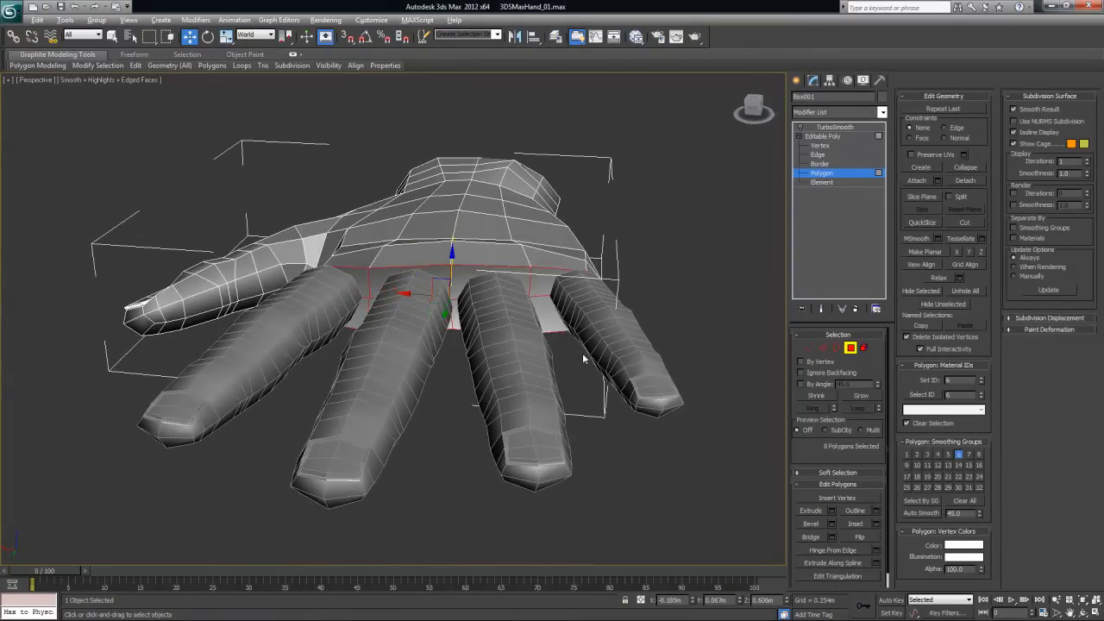
{"action": "middle_click_drag", "start_coordinate": [582, 352], "coordinate": [552, 352], "text": "alt"}
{"action": "key", "text": "Delete"}
- Attach the index finger to the palm mesh
{"action": "middle_click_drag", "start_coordinate": [361, 271], "coordinate": [397, 331], "text": "alt"}
{"action": "middle_click_drag", "start_coordinate": [339, 231], "coordinate": [317, 204], "text": "alt"}
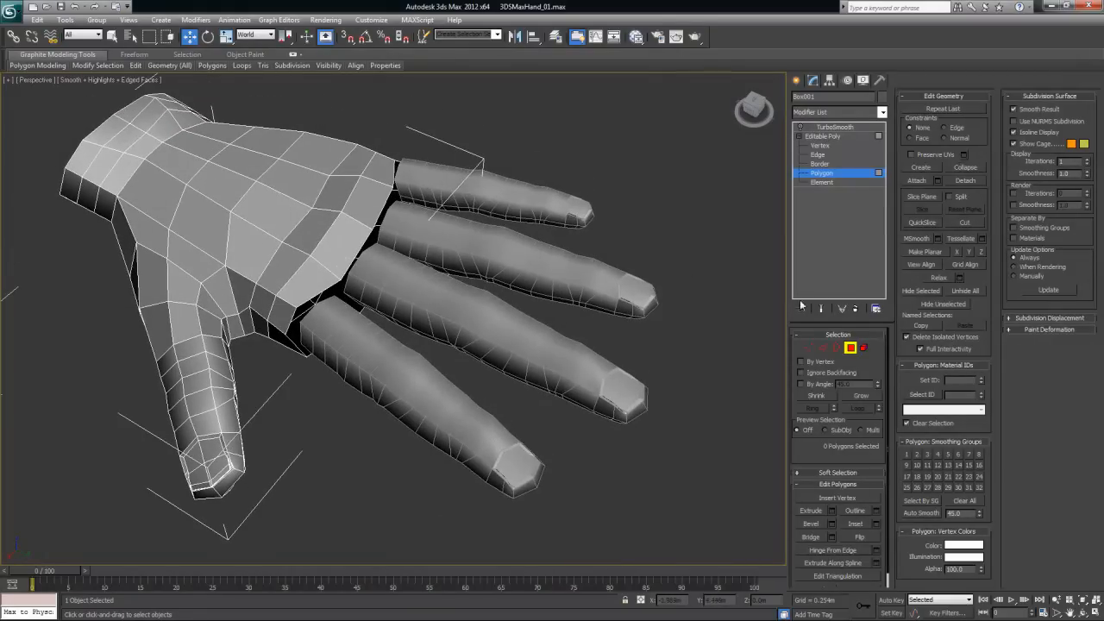
{"action": "left_click", "coordinate": [917, 180]}
{"action": "left_click", "coordinate": [389, 339]}
{"action": "scroll", "coordinate": [405, 371], "scroll_direction": "up", "scroll_amount": 8}
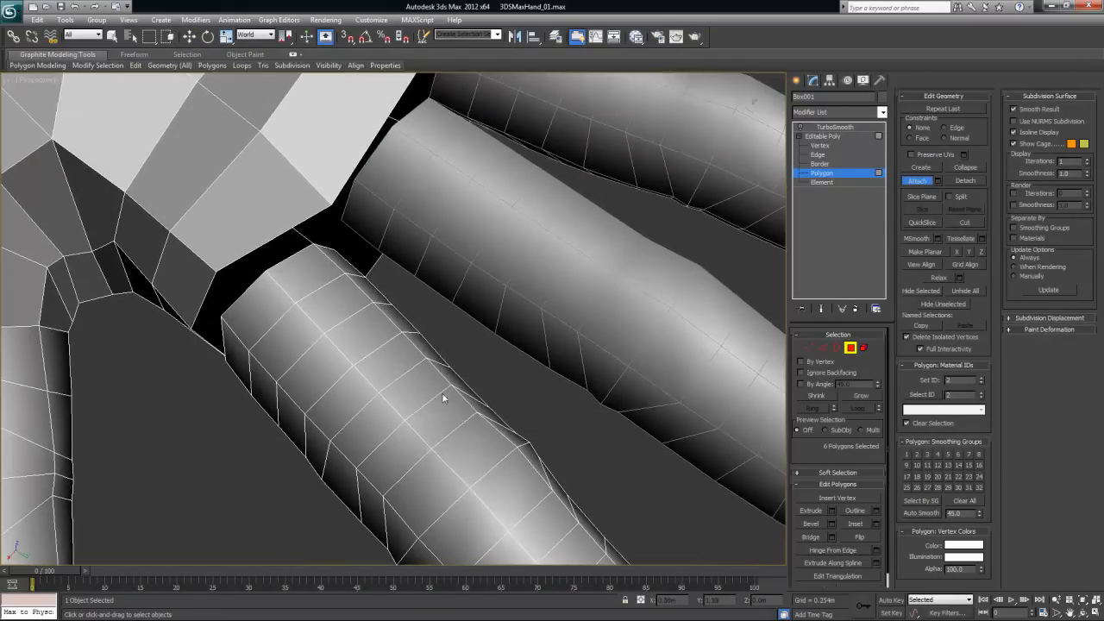
{"action": "scroll", "coordinate": [442, 398], "scroll_direction": "down", "scroll_amount": 5}
{"action": "scroll", "coordinate": [457, 372], "scroll_direction": "up", "scroll_amount": 6}
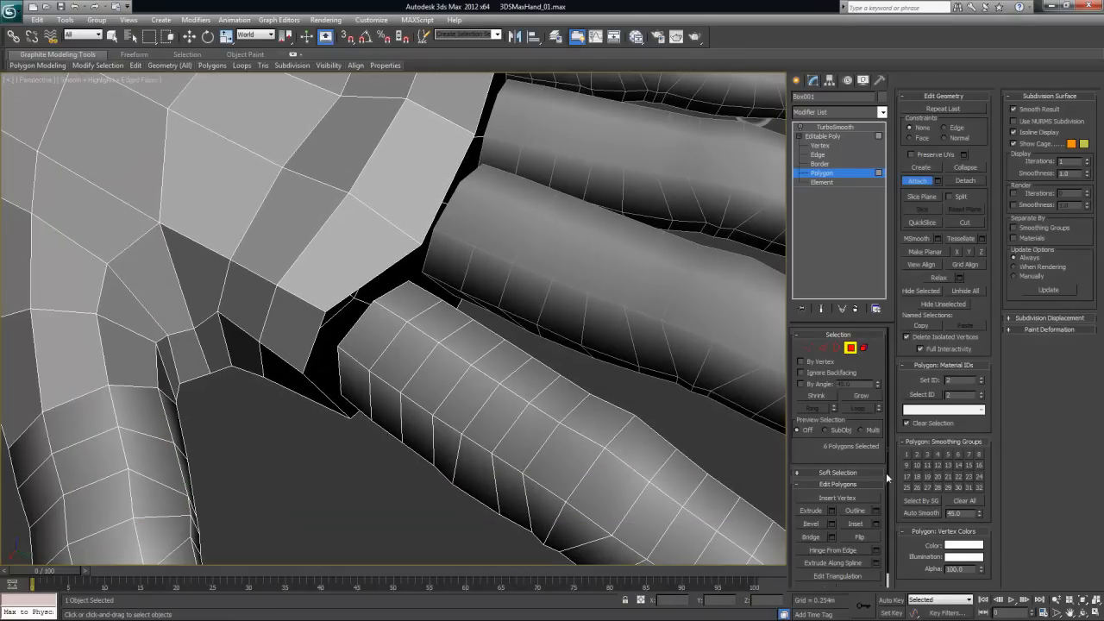
{"action": "left_click", "coordinate": [809, 349]}
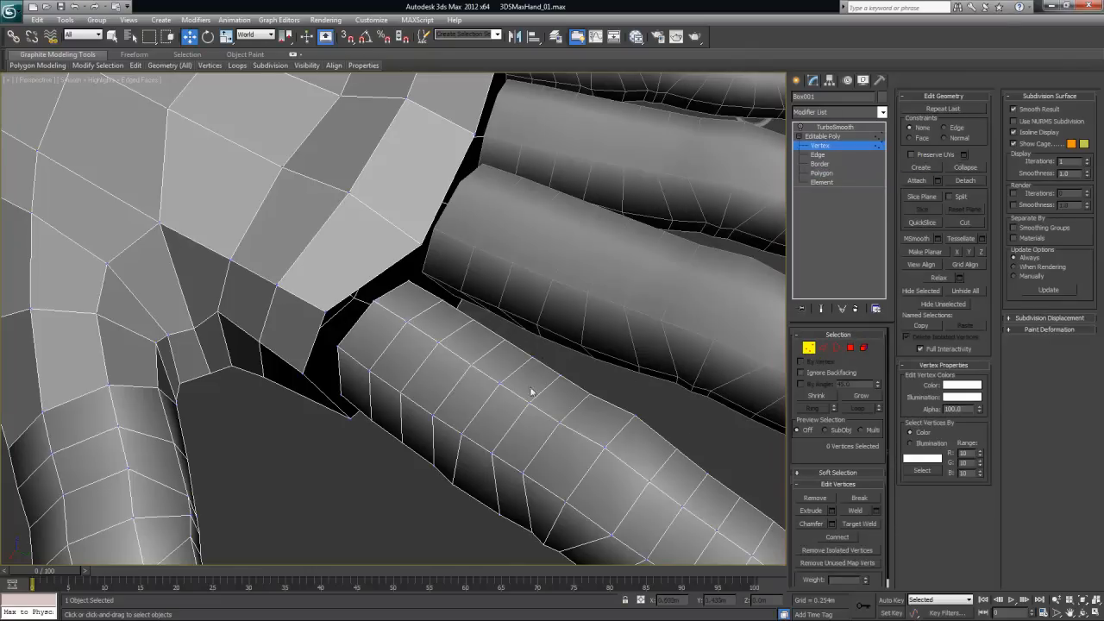
{"action": "left_click", "coordinate": [857, 524]}
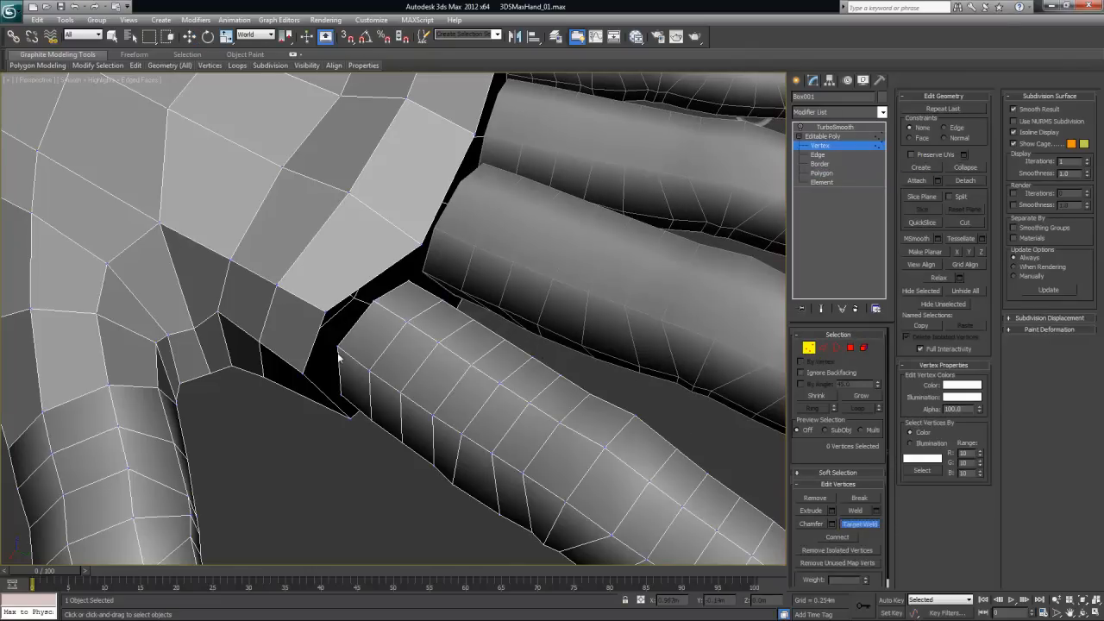
{"action": "middle_click_drag", "start_coordinate": [590, 364], "coordinate": [544, 362], "text": "alt"}
{"action": "middle_click_drag", "start_coordinate": [443, 344], "coordinate": [415, 352], "text": "alt"}
{"action": "key", "text": "z"}
{"action": "scroll", "coordinate": [415, 352], "scroll_direction": "up", "scroll_amount": 5}
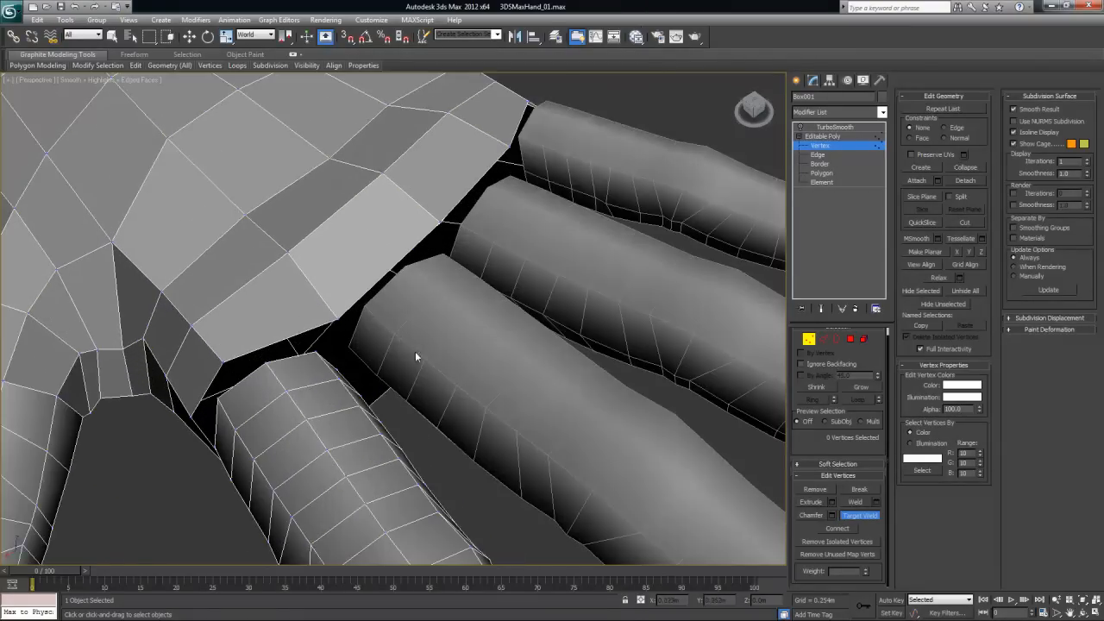
{"action": "scroll", "coordinate": [362, 316], "scroll_direction": "down", "scroll_amount": 5}
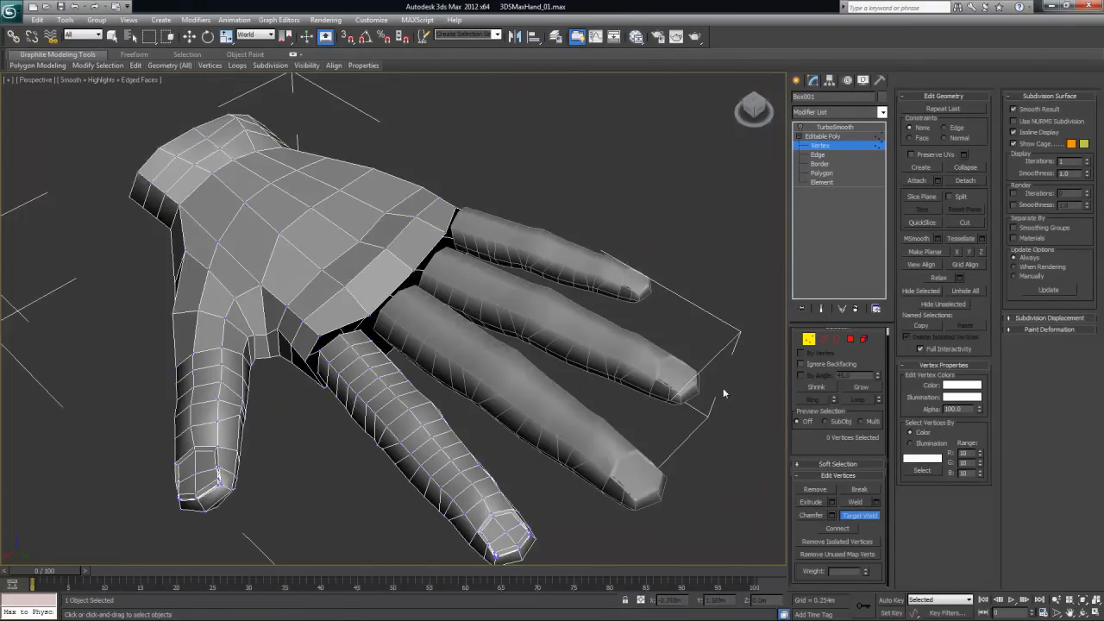
- Try to connect the four upper border edges of the palm's finger opening with one segment
{"action": "left_click", "coordinate": [824, 340]}
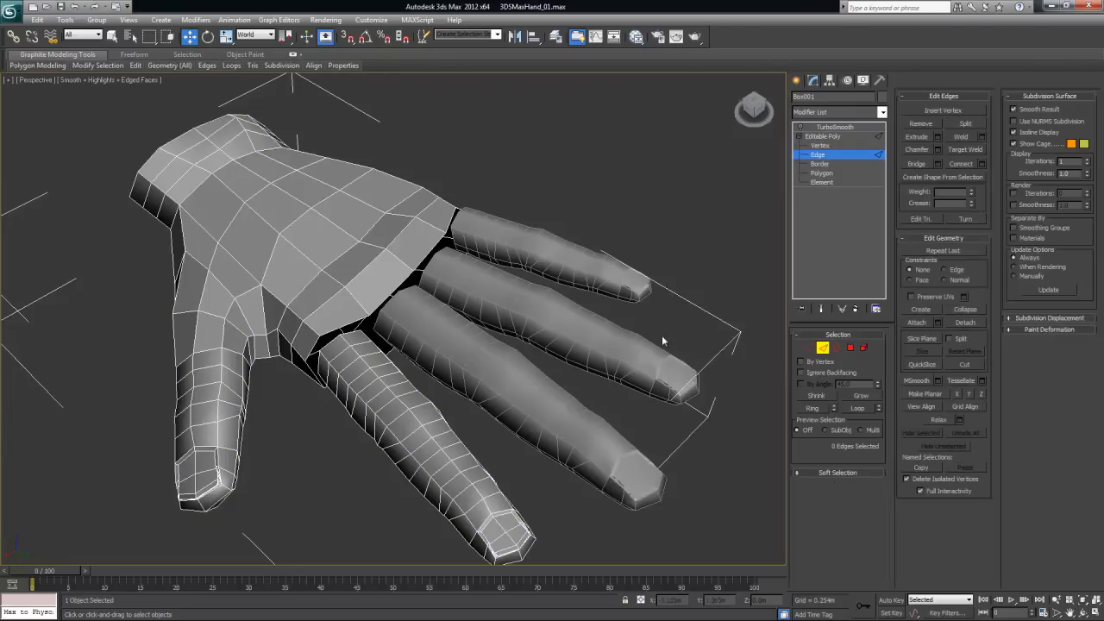
{"action": "left_click", "coordinate": [358, 322]}
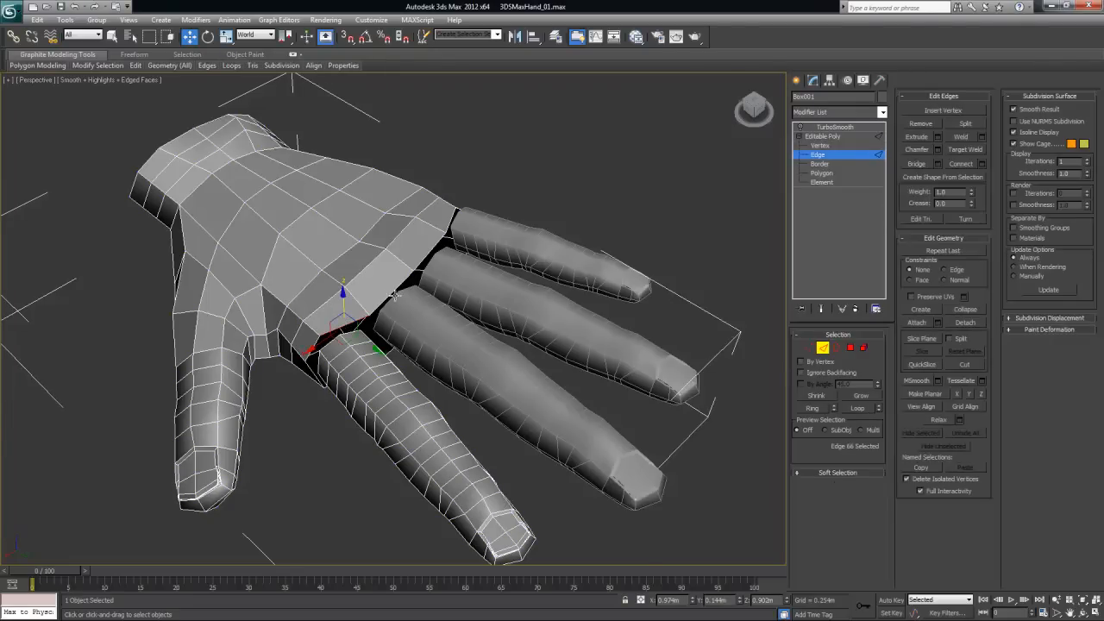
{"action": "middle_click_drag", "start_coordinate": [394, 294], "coordinate": [421, 312], "text": "alt"}
{"action": "left_click", "coordinate": [454, 281], "text": "ctrl"}
{"action": "middle_click_drag", "start_coordinate": [454, 280], "coordinate": [497, 283], "text": "alt"}
{"action": "left_click", "coordinate": [513, 271], "text": "ctrl"}
{"action": "middle_click_drag", "start_coordinate": [577, 371], "coordinate": [642, 363], "text": "alt"}
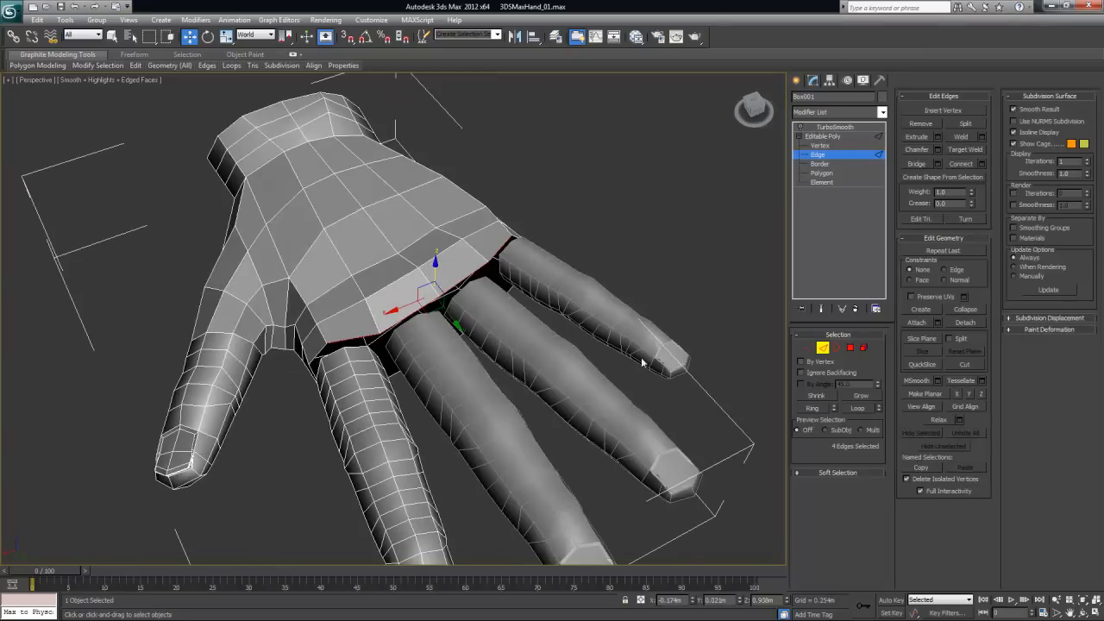
{"action": "left_click", "coordinate": [982, 164]}
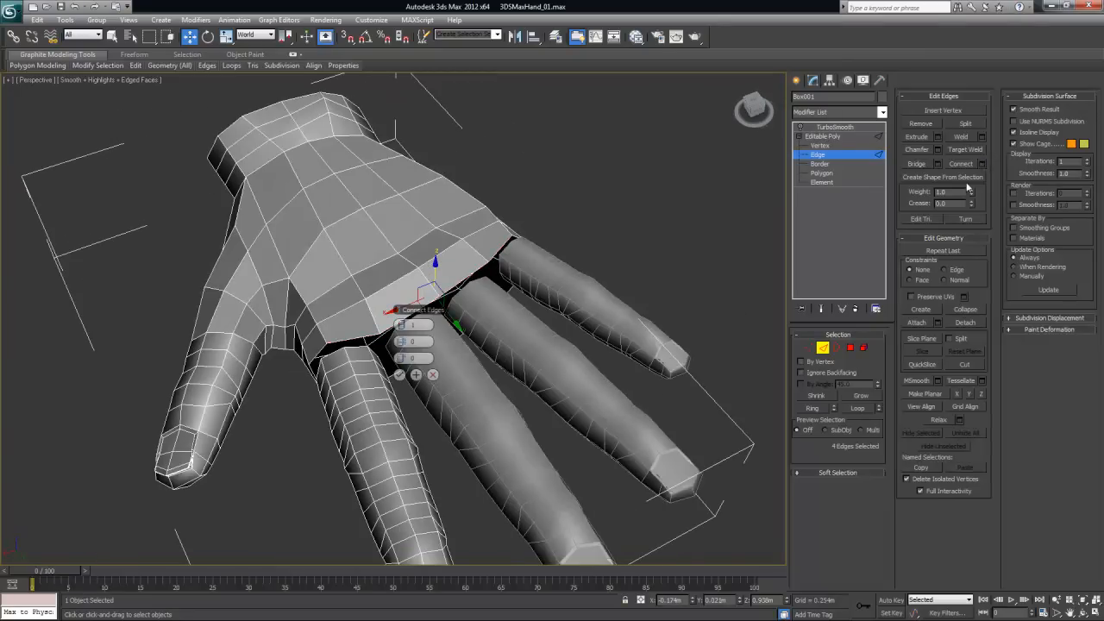
{"action": "key", "text": "ctrl+z"}
{"action": "left_click", "coordinate": [349, 342]}
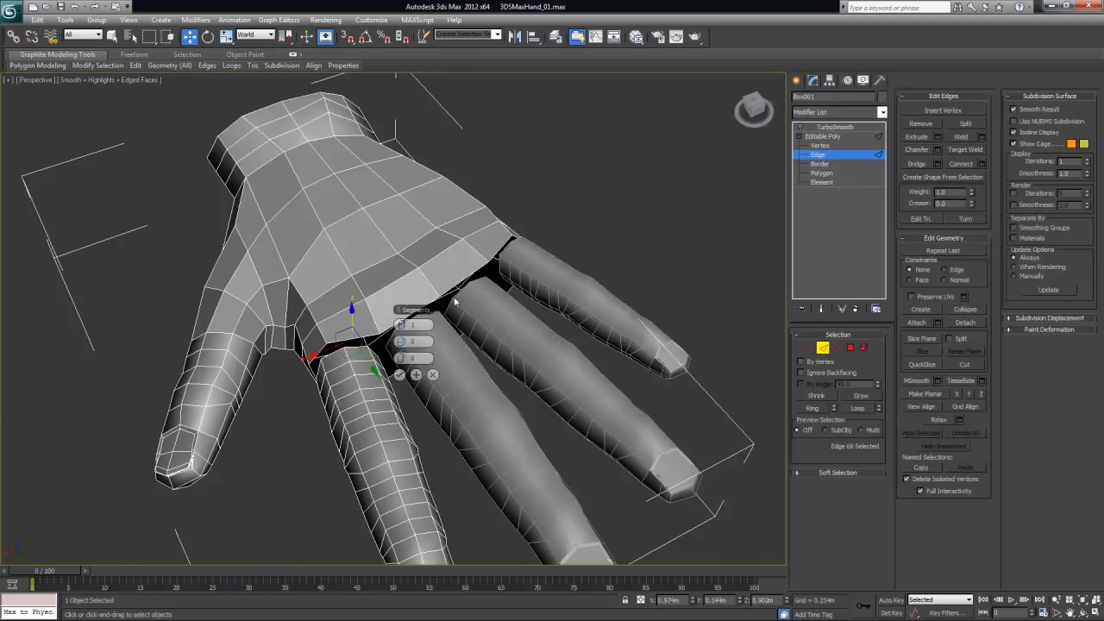
{"action": "mouse_move", "coordinate": [557, 239]}
{"action": "middle_mouse_down", "text": "alt"}
{"action": "mouse_move", "coordinate": [583, 222]}
{"action": "mouse_move", "coordinate": [574, 231]}
{"action": "middle_mouse_up", "text": "alt"}
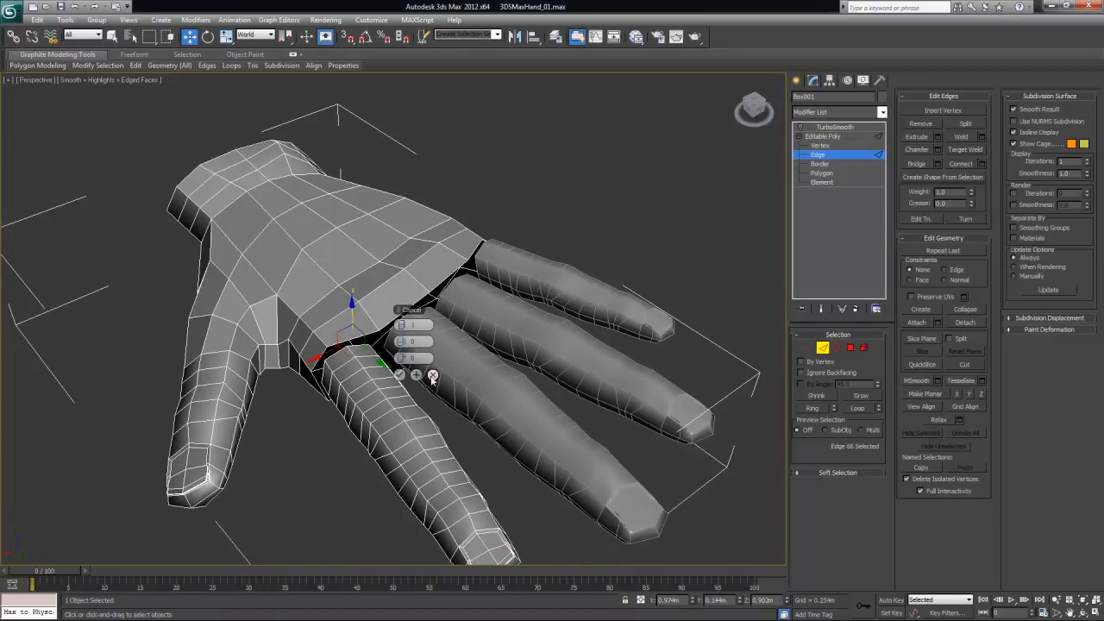
{"action": "left_click", "coordinate": [433, 374]}
- Reselect the palm opening's four upper border edges, expand them to their edge rings, and connect them with one segment, pinch 0 and slide 0
{"action": "left_click", "coordinate": [416, 313], "text": "ctrl"}
{"action": "left_click", "coordinate": [454, 277], "text": "ctrl"}
{"action": "middle_click_drag", "start_coordinate": [483, 292], "coordinate": [388, 320], "text": "alt"}
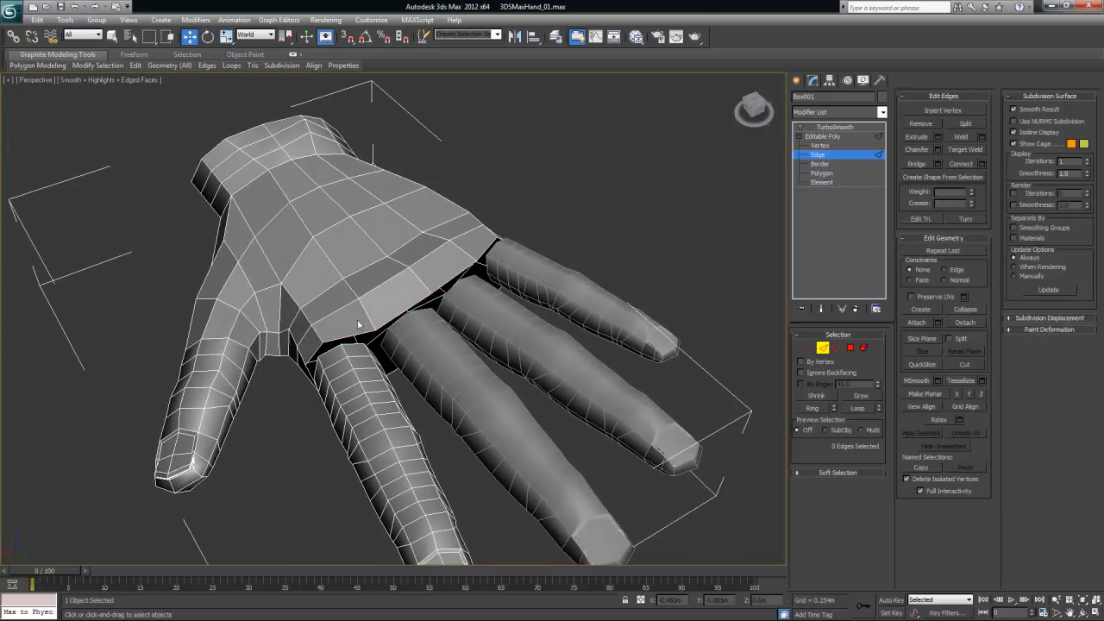
{"action": "left_click", "coordinate": [375, 330]}
{"action": "left_click", "coordinate": [413, 306], "text": "ctrl"}
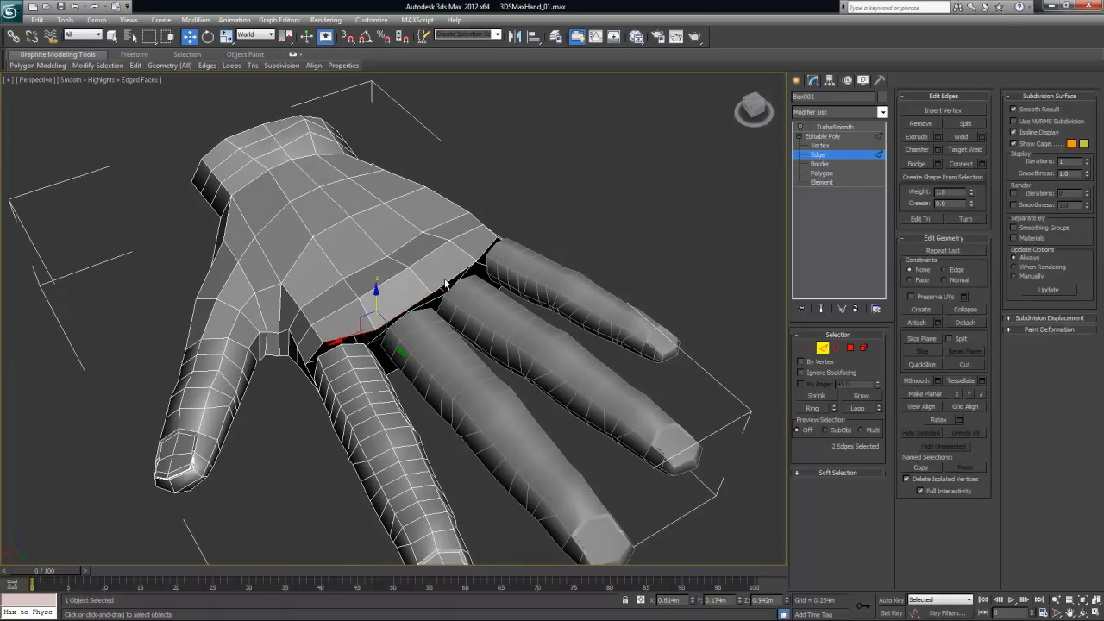
{"action": "left_click", "coordinate": [448, 276], "text": "ctrl"}
{"action": "left_click", "coordinate": [503, 262], "text": "ctrl"}
{"action": "left_click", "coordinate": [815, 408]}
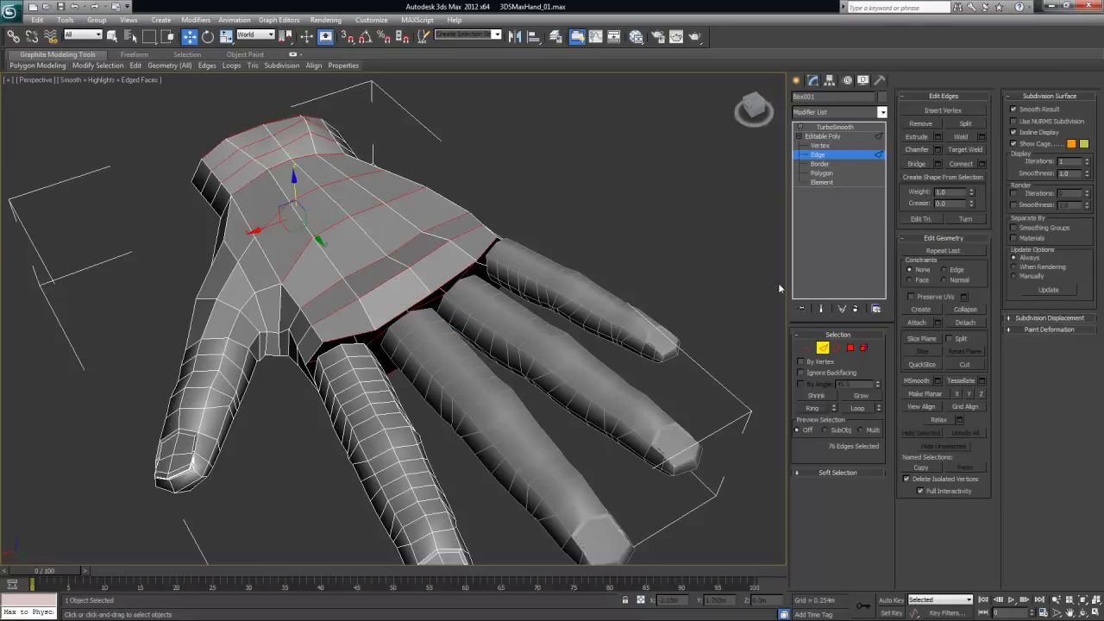
{"action": "left_click", "coordinate": [982, 164]}
{"action": "middle_click_drag", "start_coordinate": [759, 225], "coordinate": [455, 296], "text": "alt"}
{"action": "middle_click_drag", "start_coordinate": [395, 250], "coordinate": [391, 275], "text": "alt"}
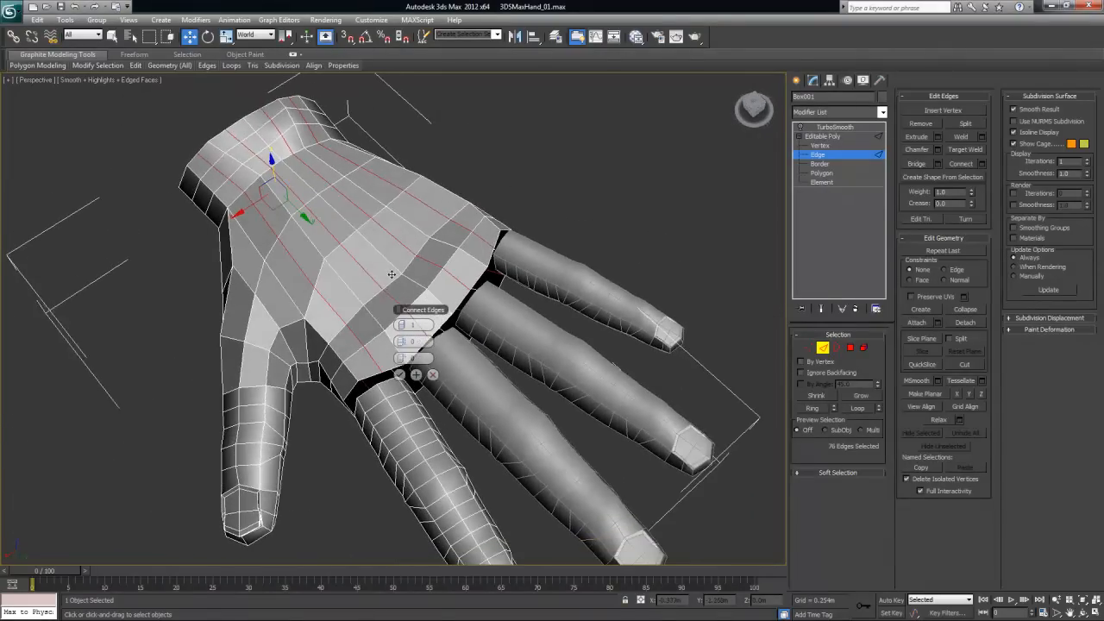
{"action": "left_click", "coordinate": [400, 375]}
- Target Weld the index finger's thumb-side upper base vertex to the corner vertex of the palm's opening
{"action": "middle_click_drag", "start_coordinate": [400, 374], "coordinate": [466, 397], "text": "alt"}
{"action": "scroll", "coordinate": [340, 393], "scroll_direction": "up", "scroll_amount": 10}
{"action": "left_click", "coordinate": [391, 418]}
{"action": "scroll", "coordinate": [441, 440], "scroll_direction": "down", "scroll_amount": 5}
{"action": "middle_click_drag", "start_coordinate": [432, 394], "coordinate": [276, 374], "text": "alt"}
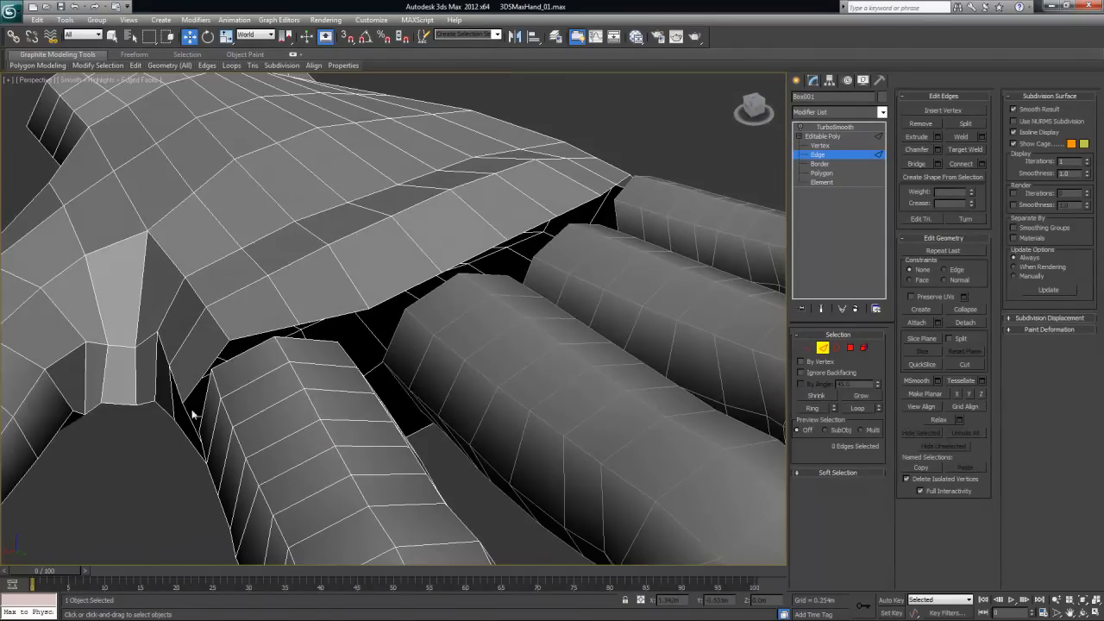
{"action": "middle_click_drag", "start_coordinate": [358, 312], "coordinate": [368, 379], "text": "alt"}
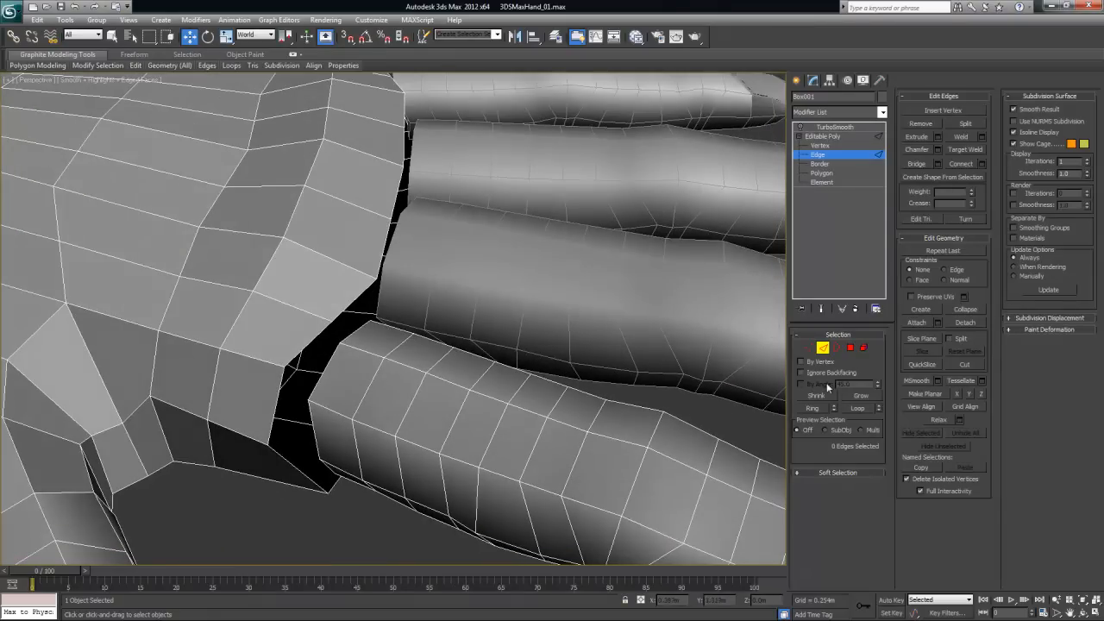
{"action": "left_click", "coordinate": [808, 347]}
{"action": "middle_click_drag", "start_coordinate": [715, 370], "coordinate": [336, 337], "text": "alt"}
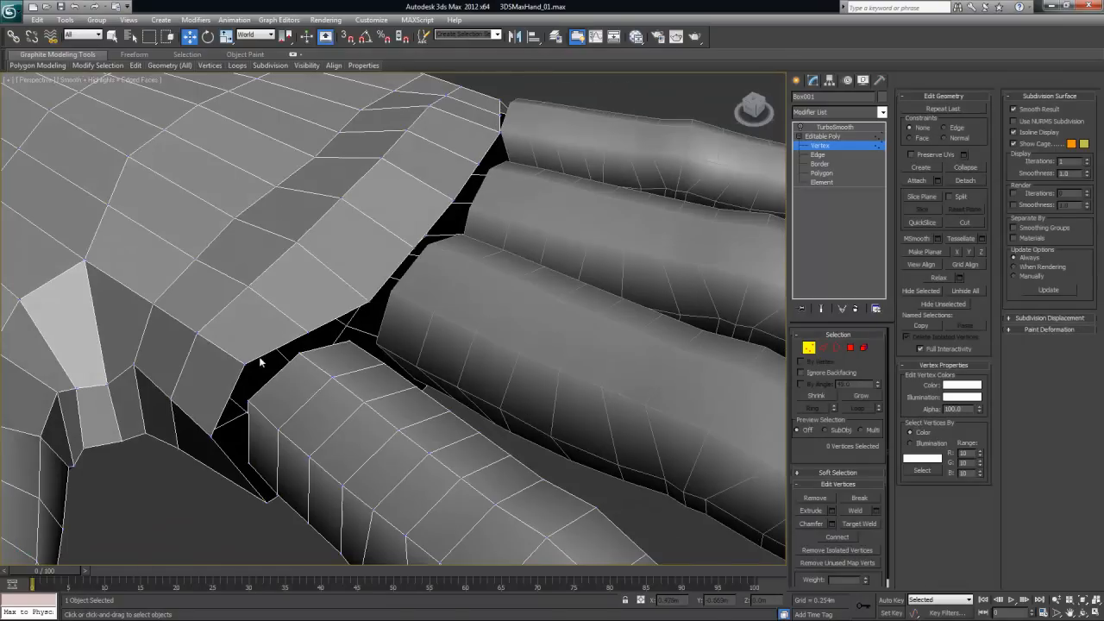
{"action": "middle_click_drag", "start_coordinate": [357, 429], "coordinate": [389, 437], "text": "alt"}
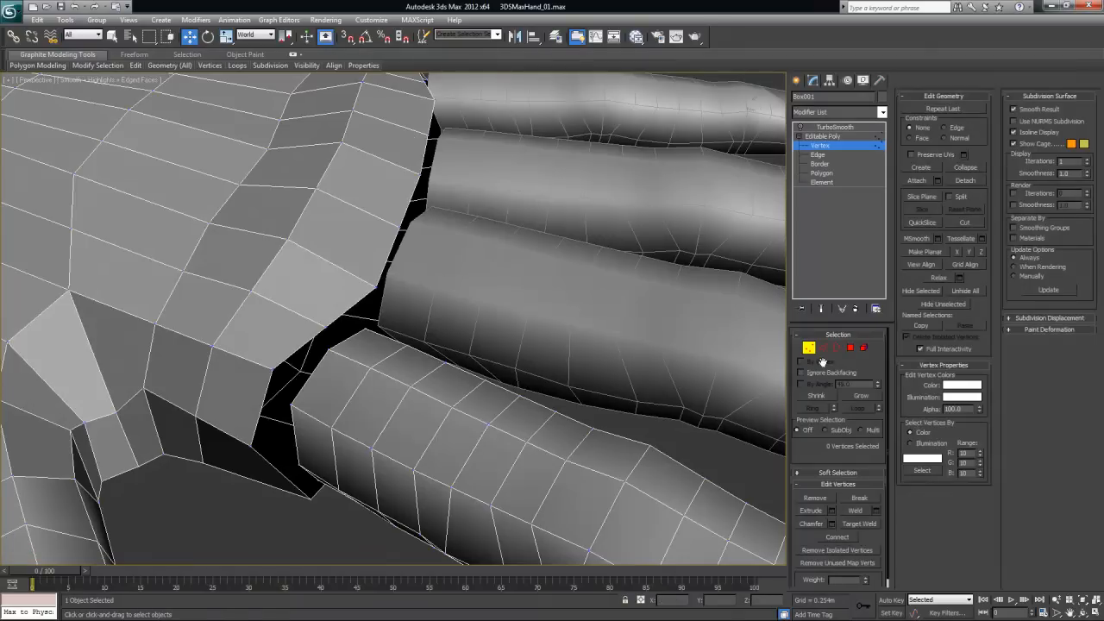
{"action": "left_click", "coordinate": [860, 524]}
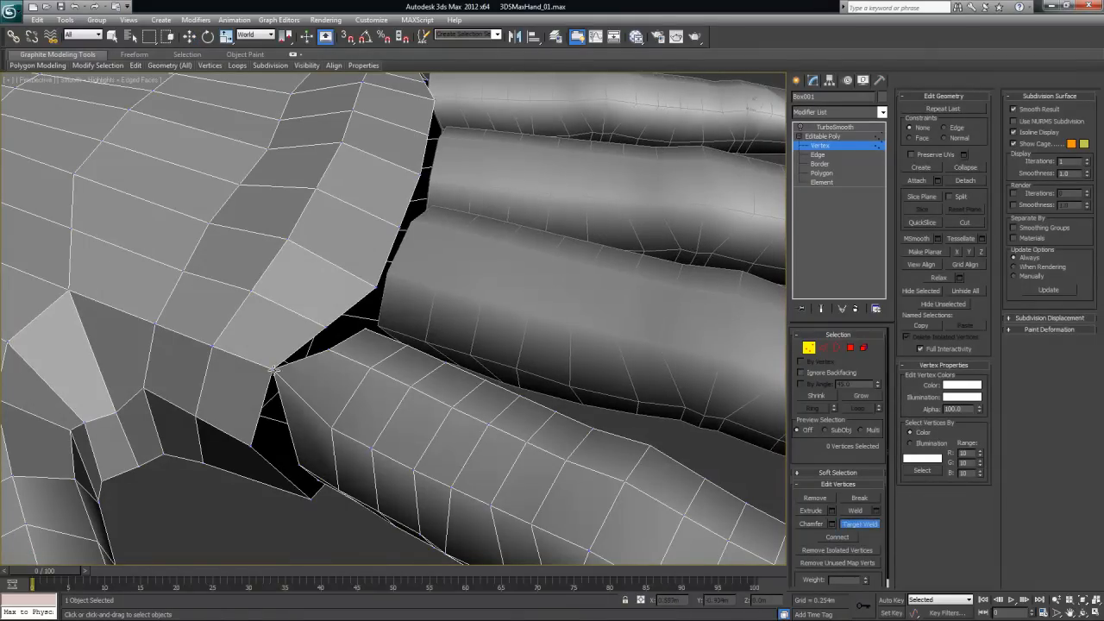
- Weld the index finger's remaining upper and underside base vertices to the matching vertices on the palm's border
{"action": "middle_click_drag", "start_coordinate": [375, 379], "coordinate": [295, 380], "text": "alt"}
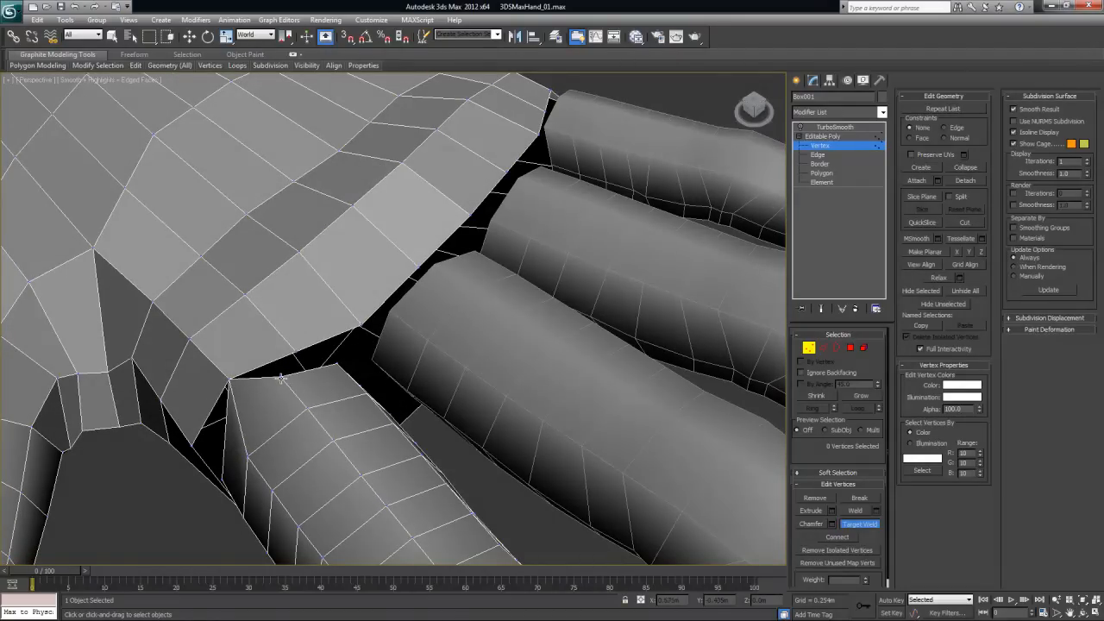
{"action": "middle_click_drag", "start_coordinate": [293, 354], "coordinate": [249, 267], "text": "alt"}
{"action": "left_click", "coordinate": [354, 378]}
{"action": "left_click", "coordinate": [295, 379]}
{"action": "left_click", "coordinate": [248, 288]}
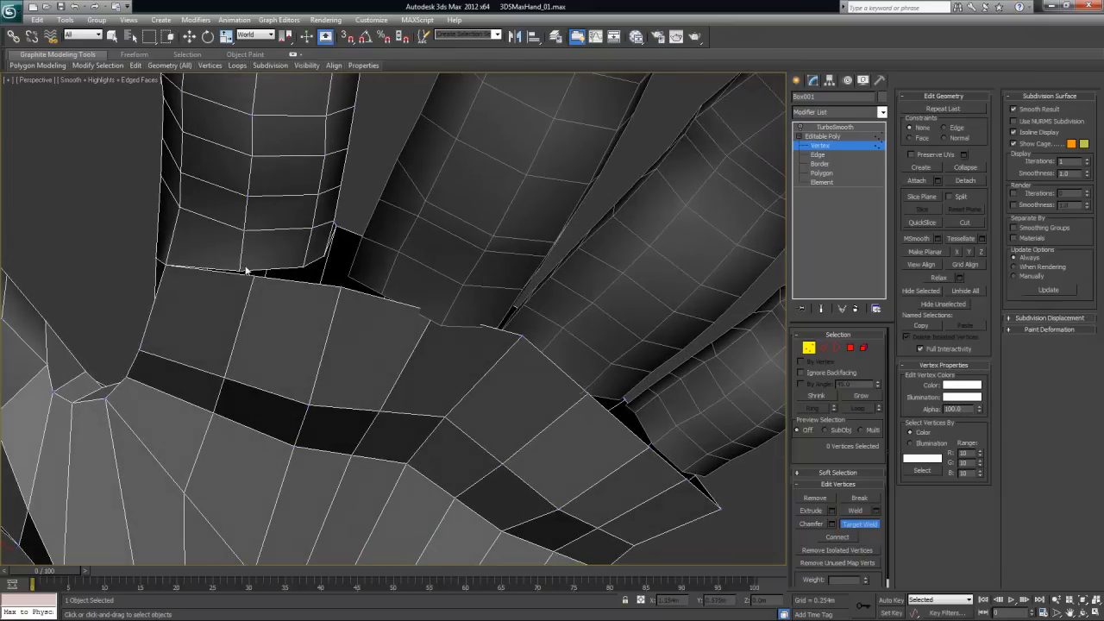
{"action": "left_click", "coordinate": [251, 275]}
{"action": "middle_click_drag", "start_coordinate": [321, 247], "coordinate": [264, 321], "text": "alt"}
{"action": "left_click", "coordinate": [254, 308]}
{"action": "left_click", "coordinate": [294, 328]}
{"action": "middle_click_drag", "start_coordinate": [344, 331], "coordinate": [373, 345], "text": "alt"}
- Return to the Editable Poly object level and attach the middle finger to the hand mesh
{"action": "scroll", "coordinate": [334, 326], "scroll_direction": "down", "scroll_amount": 5}
{"action": "scroll", "coordinate": [315, 330], "scroll_direction": "up", "scroll_amount": 3}
{"action": "scroll", "coordinate": [295, 361], "scroll_direction": "up", "scroll_amount": 2}
{"action": "left_click", "coordinate": [809, 347]}
{"action": "key", "text": "r"}
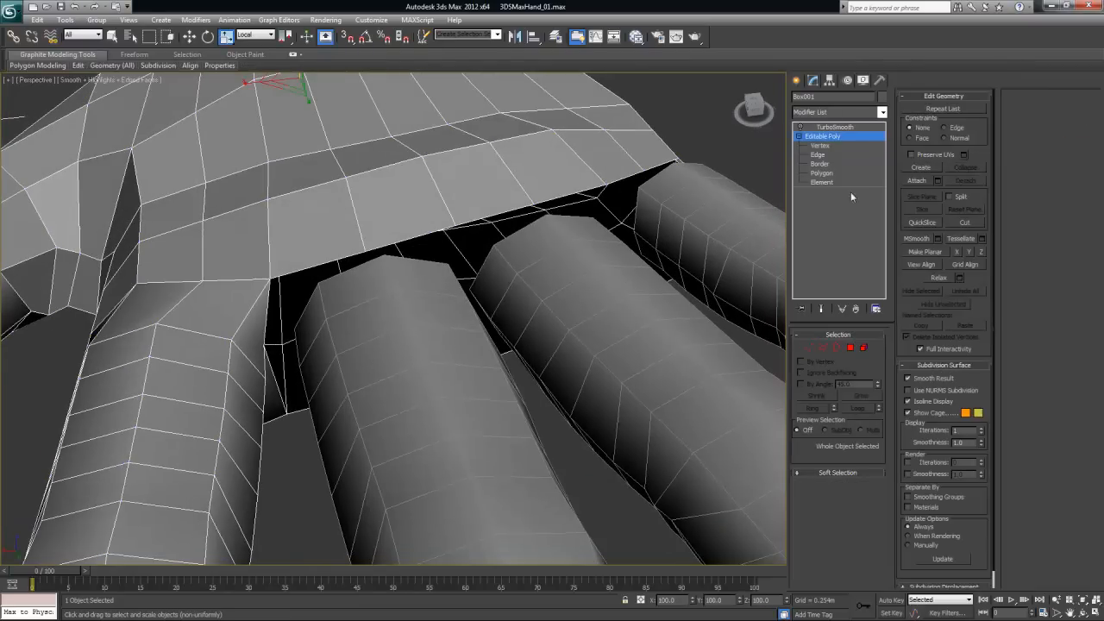
{"action": "left_click", "coordinate": [834, 145]}
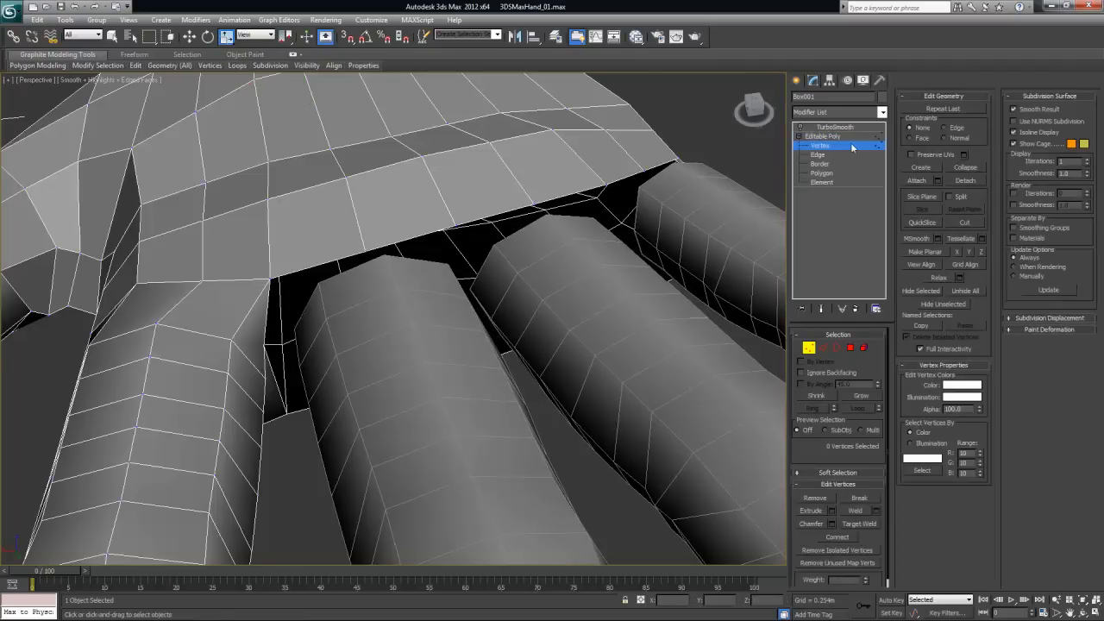
{"action": "left_click", "coordinate": [833, 136]}
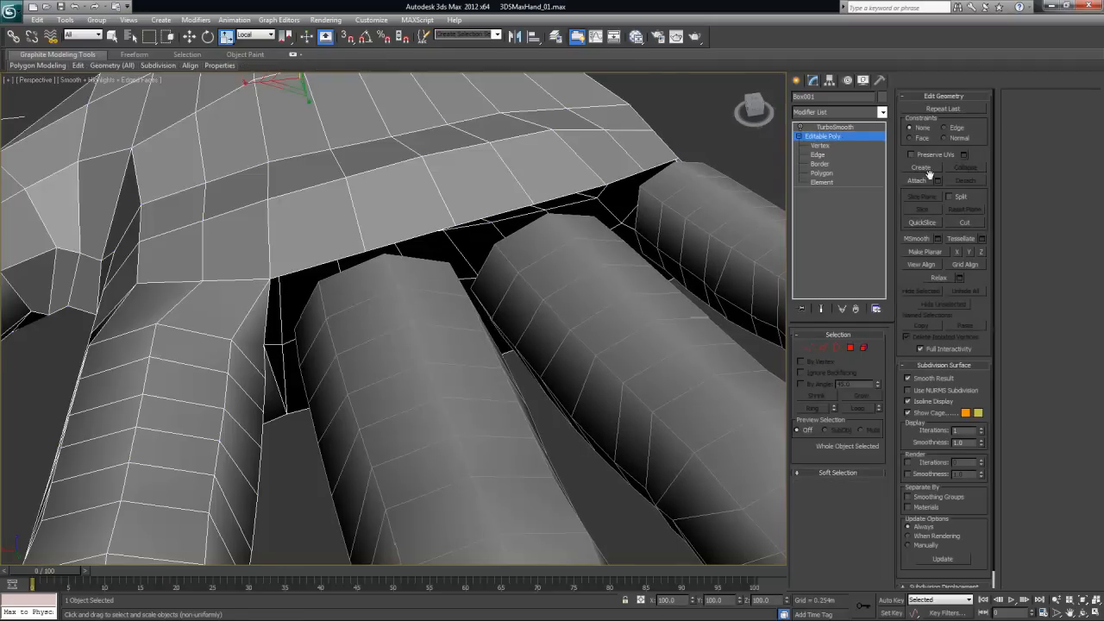
{"action": "left_click", "coordinate": [924, 181]}
{"action": "left_click", "coordinate": [379, 323]}
{"action": "middle_click_drag", "start_coordinate": [388, 318], "coordinate": [394, 354], "text": "alt"}
- Target Weld the middle finger's top base vertex to the matching vertex on the palm's upper border
{"action": "left_click", "coordinate": [809, 347]}
{"action": "middle_click_drag", "start_coordinate": [333, 323], "coordinate": [353, 326], "text": "alt"}
{"action": "left_click", "coordinate": [868, 524]}
{"action": "scroll", "coordinate": [319, 317], "scroll_direction": "up", "scroll_amount": 3}
{"action": "middle_click_drag", "start_coordinate": [376, 285], "coordinate": [447, 371], "text": "alt"}
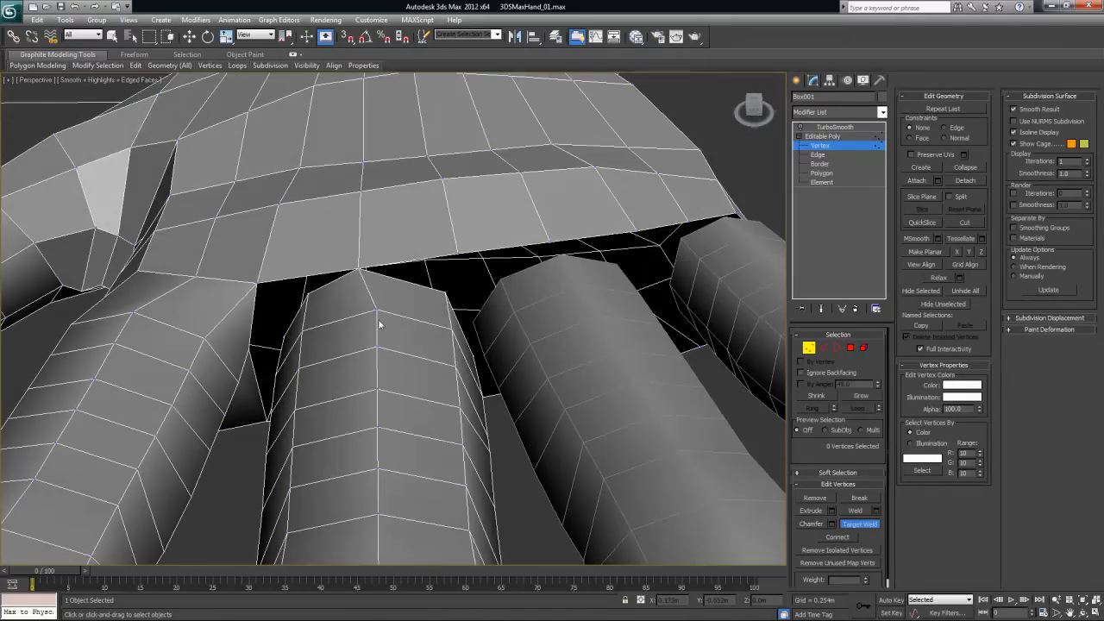
- Weld the middle finger's index-side base vertices to the adjoining corner and side vertices of the index finger
{"action": "scroll", "coordinate": [433, 310], "scroll_direction": "down", "scroll_amount": 5}
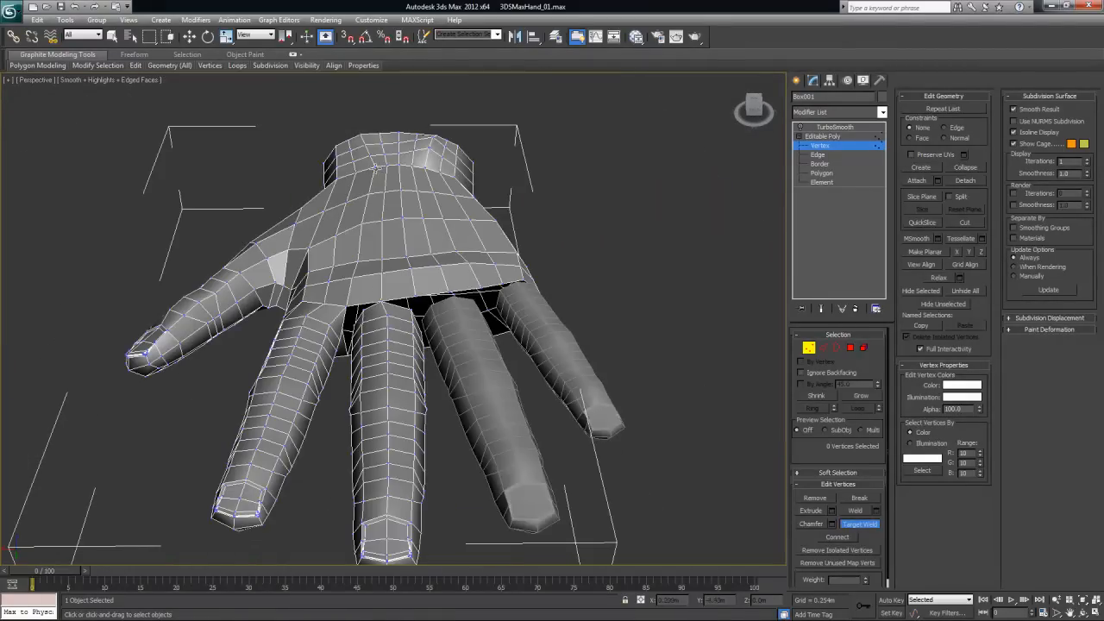
{"action": "scroll", "coordinate": [371, 363], "scroll_direction": "up", "scroll_amount": 6}
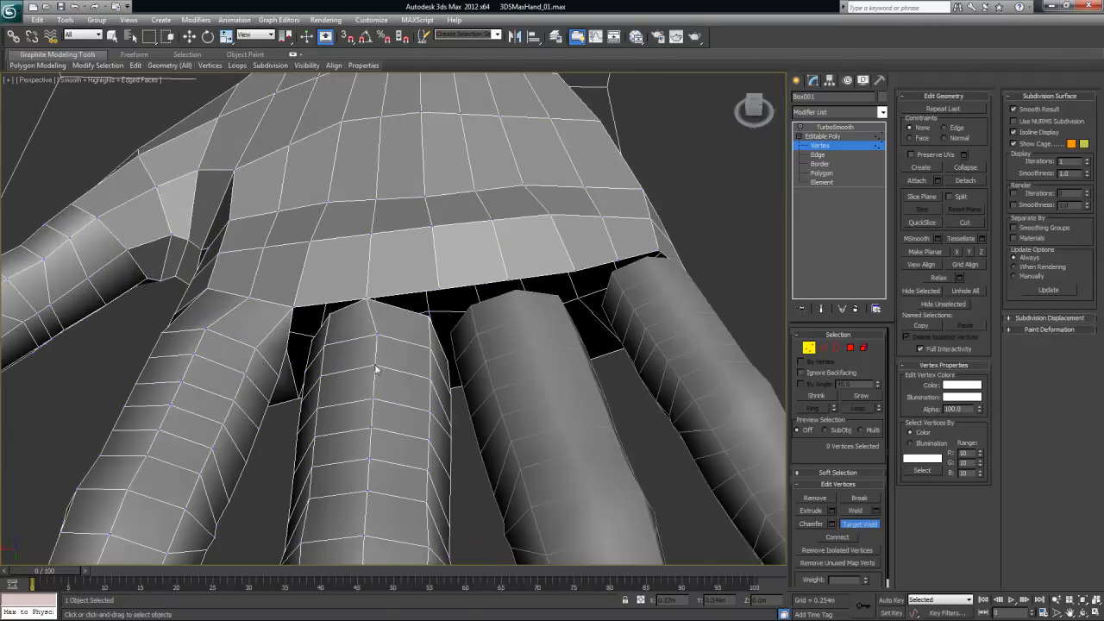
{"action": "middle_click_drag", "start_coordinate": [266, 316], "coordinate": [321, 285], "text": "alt"}
{"action": "scroll", "coordinate": [330, 323], "scroll_direction": "up", "scroll_amount": 10}
{"action": "middle_click_drag", "start_coordinate": [398, 348], "coordinate": [407, 349], "text": "alt"}
{"action": "left_click", "coordinate": [196, 265]}
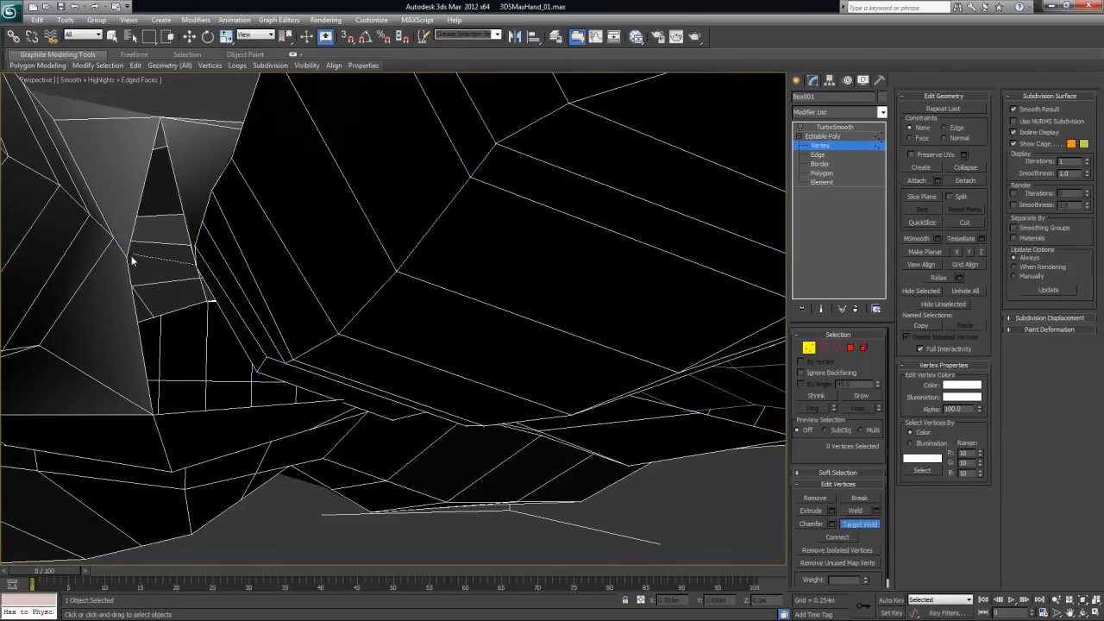
{"action": "left_click", "coordinate": [128, 258]}
- Weld the middle finger's underside base vertices to the palm's lower border, using wireframe display to reach hidden vertices
{"action": "middle_click_drag", "start_coordinate": [256, 311], "coordinate": [261, 291], "text": "alt"}
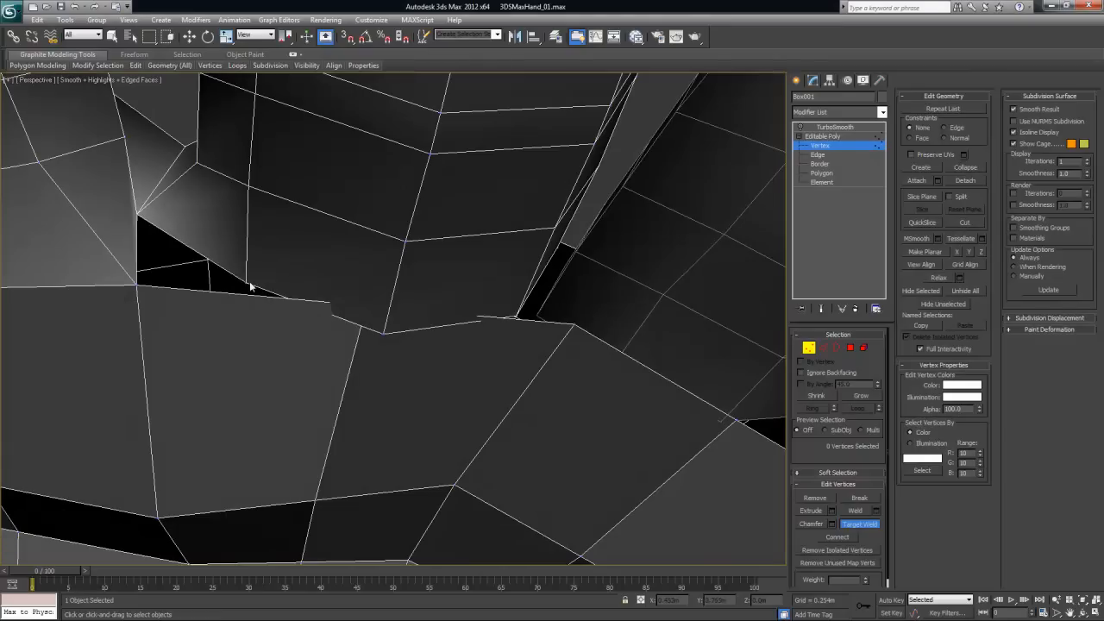
{"action": "left_click", "coordinate": [246, 282]}
{"action": "left_click", "coordinate": [137, 285]}
{"action": "middle_click_drag", "start_coordinate": [141, 287], "coordinate": [404, 311], "text": "alt"}
{"action": "key", "text": "F3"}
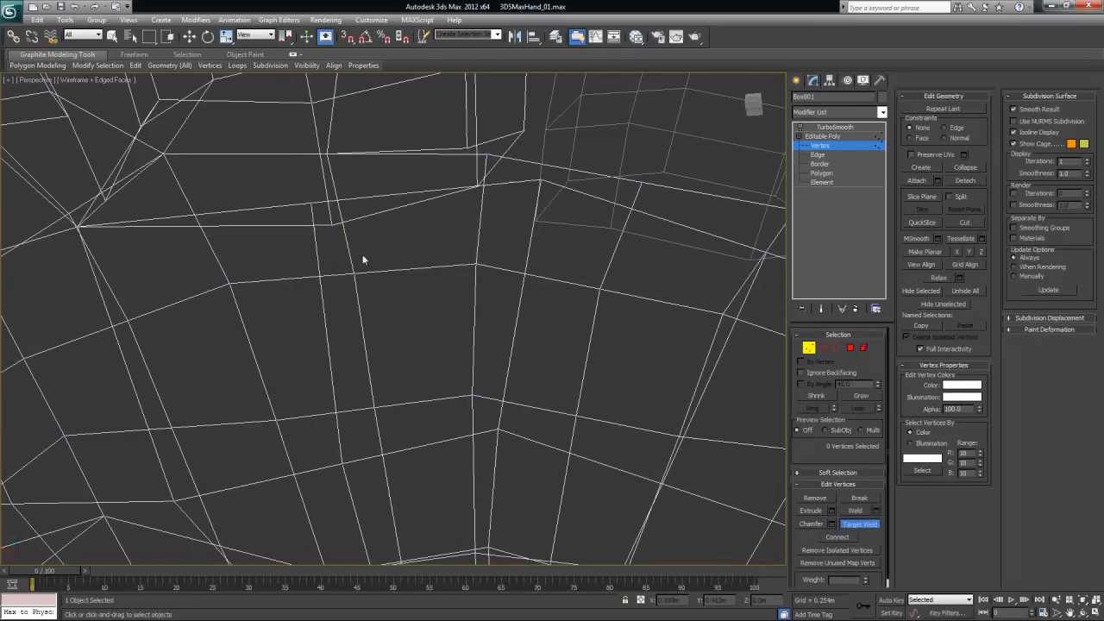
{"action": "mouse_move", "coordinate": [420, 264]}
{"action": "middle_mouse_down", "text": "alt"}
{"action": "mouse_move", "coordinate": [416, 278]}
{"action": "mouse_move", "coordinate": [439, 274]}
{"action": "middle_mouse_up", "text": "alt"}
{"action": "middle_click_drag", "start_coordinate": [464, 234], "coordinate": [408, 304], "text": "alt"}
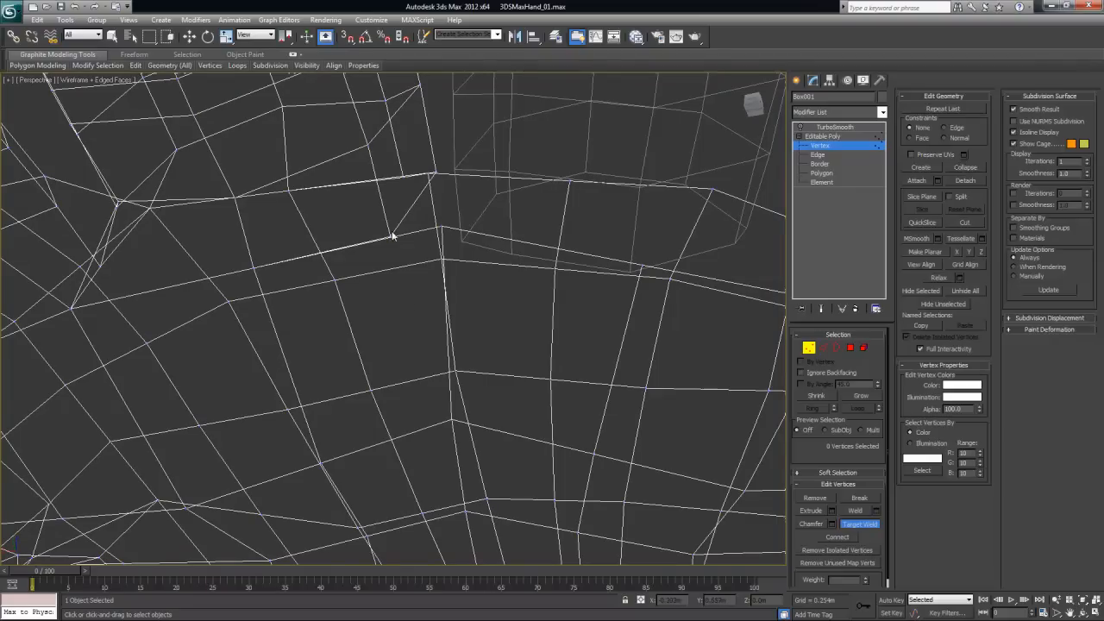
{"action": "middle_click_drag", "start_coordinate": [446, 243], "coordinate": [487, 348], "text": "alt"}
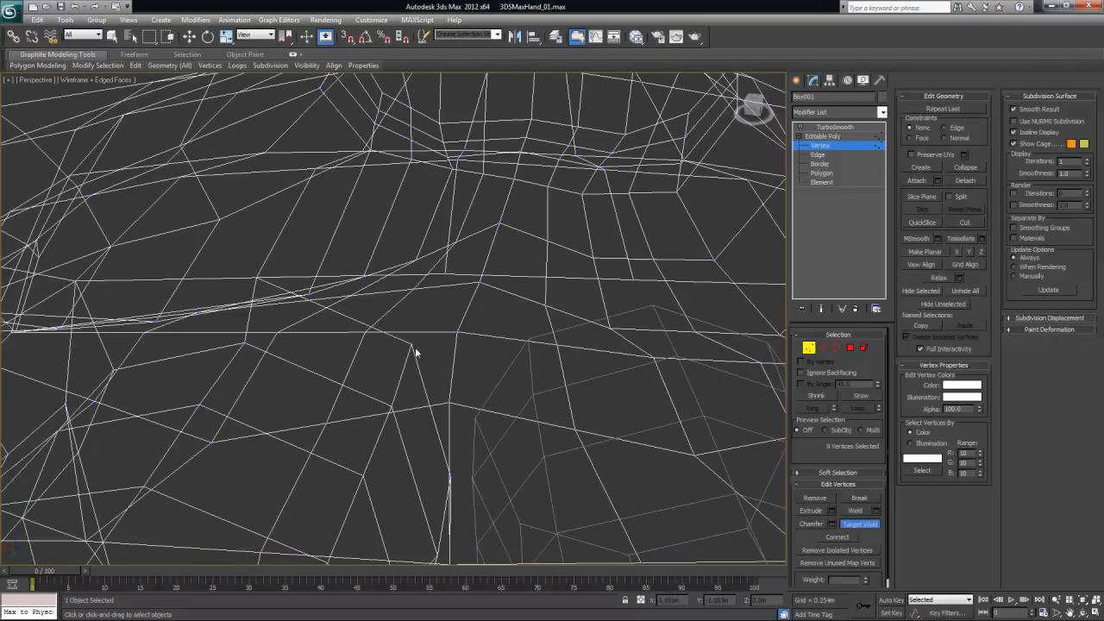
- Restore shaded display with edged faces and weld the middle finger's ring-side upper vertex to the palm's upper border
{"action": "key", "text": "F3"}
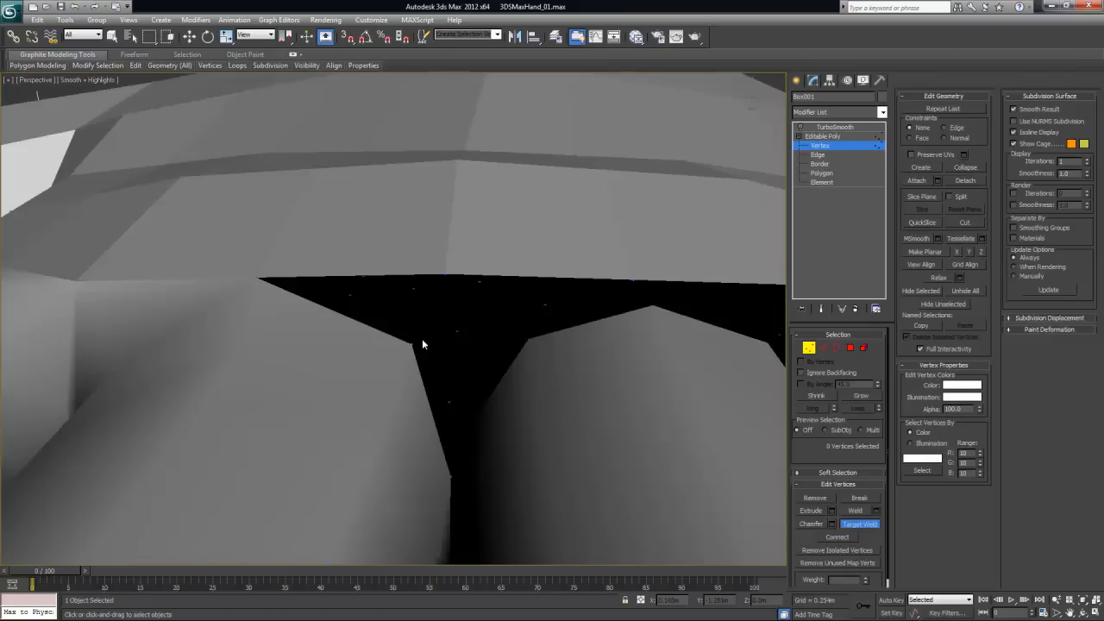
{"action": "mouse_move", "coordinate": [427, 345]}
{"action": "middle_mouse_down", "text": "alt"}
{"action": "mouse_move", "coordinate": [431, 367]}
{"action": "mouse_move", "coordinate": [382, 383]}
{"action": "middle_mouse_up", "text": "alt"}
{"action": "key", "text": "F4"}
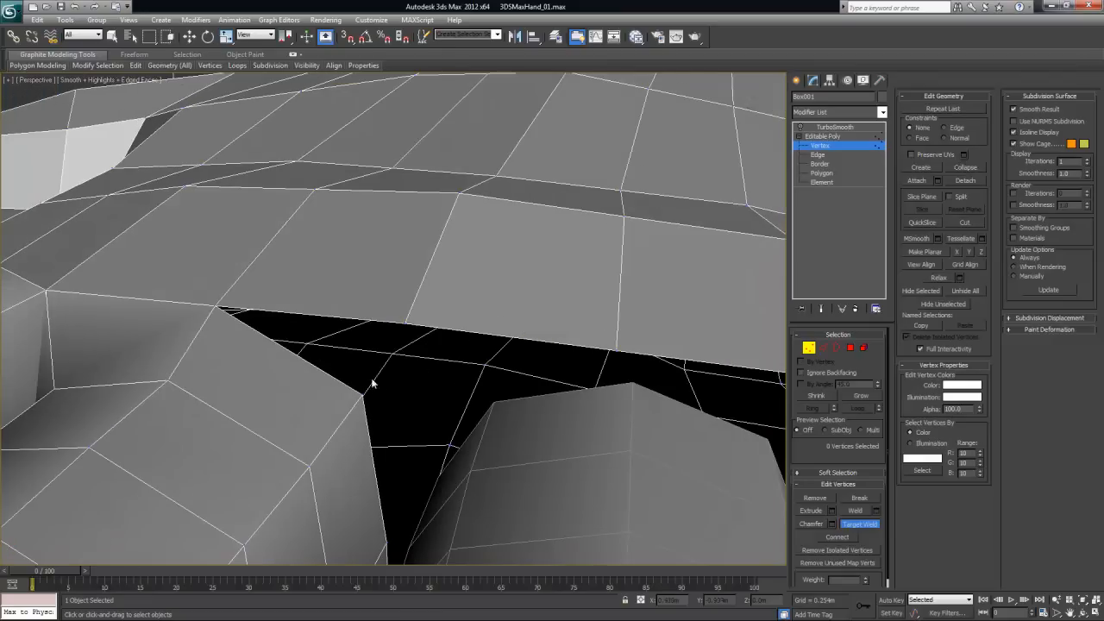
{"action": "left_click", "coordinate": [361, 394]}
{"action": "left_click", "coordinate": [406, 323]}
- Return to the Editable Poly object level and attach the ring finger to the hand mesh
{"action": "middle_click_drag", "start_coordinate": [469, 370], "coordinate": [467, 293], "text": "alt"}
{"action": "scroll", "coordinate": [444, 371], "scroll_direction": "down", "scroll_amount": 3}
{"action": "scroll", "coordinate": [421, 345], "scroll_direction": "down", "scroll_amount": 3}
{"action": "middle_click_drag", "start_coordinate": [421, 346], "coordinate": [371, 398], "text": "alt"}
{"action": "scroll", "coordinate": [473, 386], "scroll_direction": "down", "scroll_amount": 5}
{"action": "scroll", "coordinate": [462, 387], "scroll_direction": "up", "scroll_amount": 8}
{"action": "left_click", "coordinate": [836, 135]}
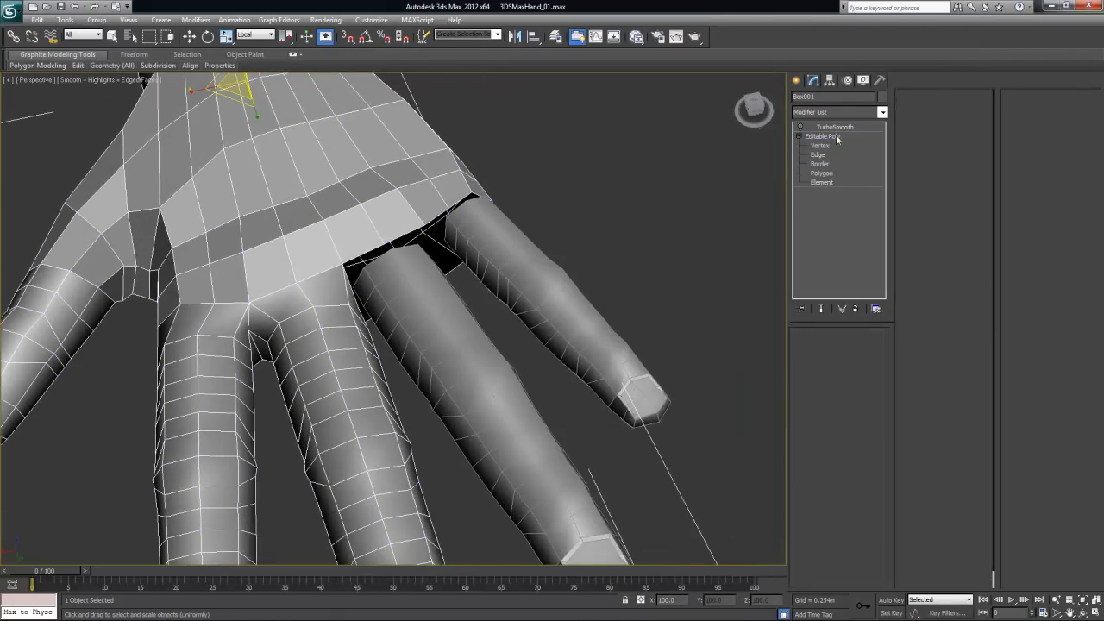
{"action": "left_click", "coordinate": [917, 180]}
{"action": "middle_click_drag", "start_coordinate": [573, 263], "coordinate": [556, 268], "text": "alt"}
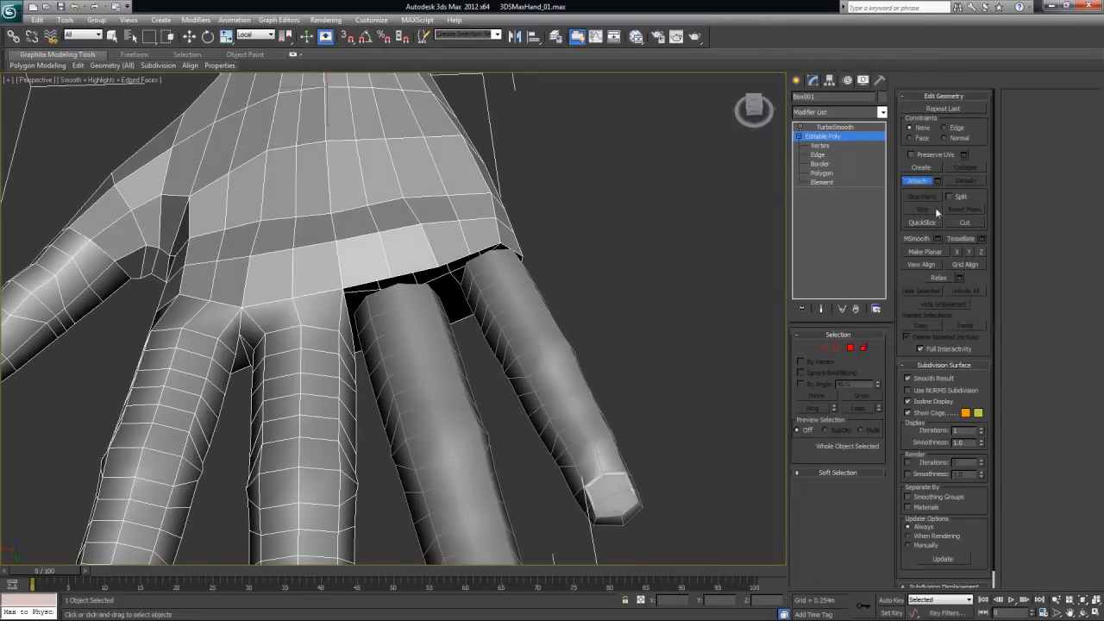
{"action": "middle_click_drag", "start_coordinate": [424, 370], "coordinate": [424, 402], "text": "alt"}
- Target Weld the ring finger's top base vertex to the matching vertex on the palm's upper border
{"action": "scroll", "coordinate": [456, 403], "scroll_direction": "up", "scroll_amount": 4}
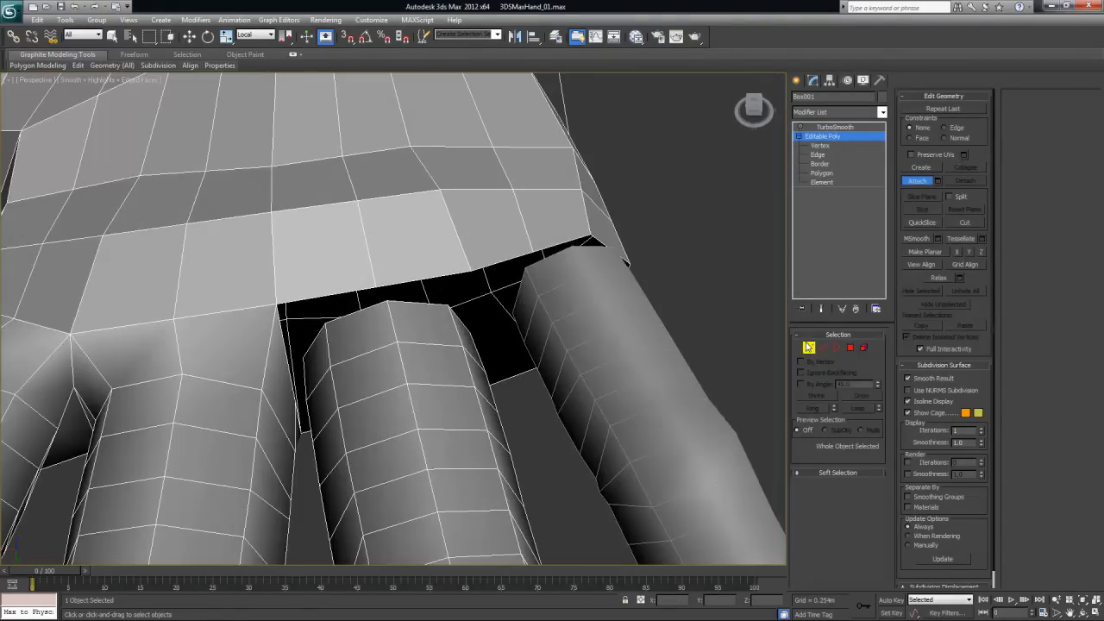
{"action": "key", "text": "1"}
{"action": "left_click", "coordinate": [387, 301]}
{"action": "left_click", "coordinate": [858, 524]}
{"action": "left_click", "coordinate": [386, 301]}
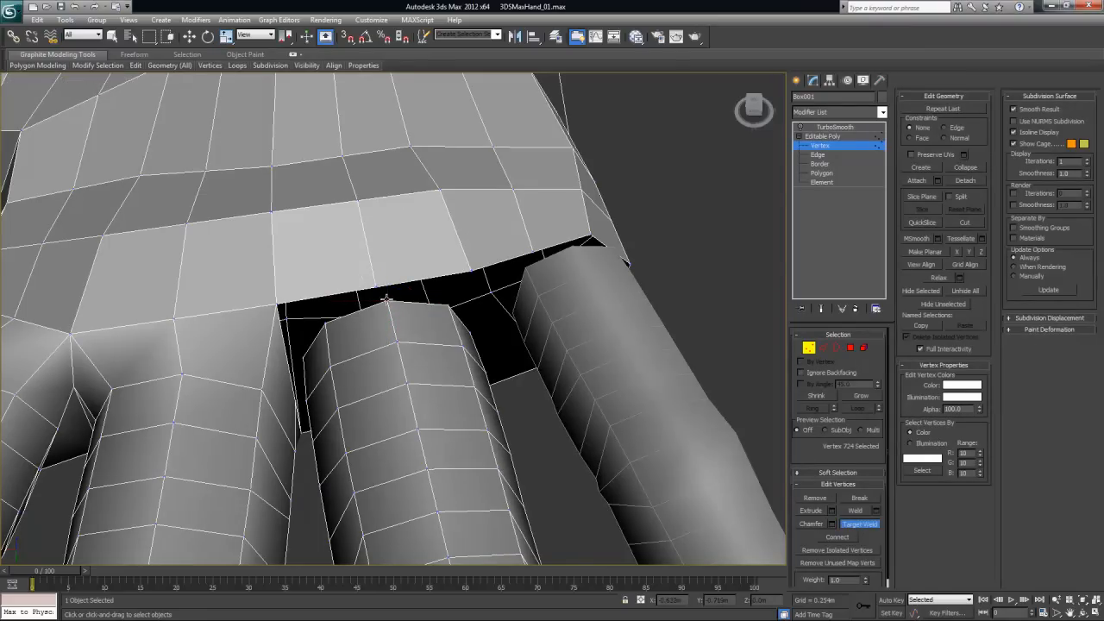
{"action": "left_click", "coordinate": [375, 287]}
- Weld the ring finger's middle-side upper base vertex to the corner where the middle finger meets the palm
{"action": "scroll", "coordinate": [505, 320], "scroll_direction": "down", "scroll_amount": 6}
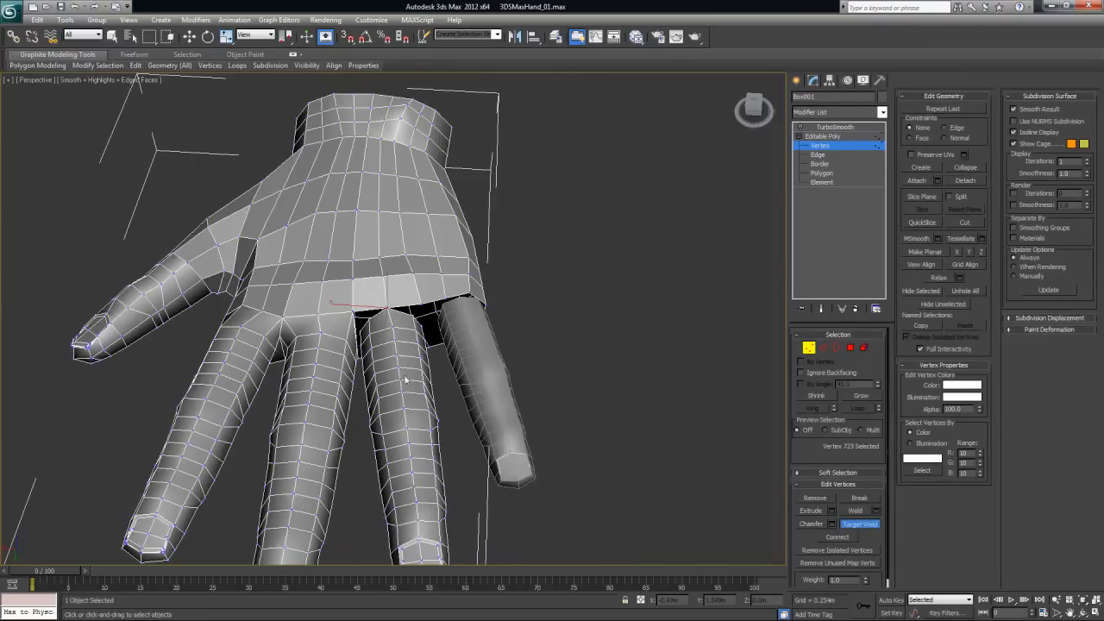
{"action": "middle_click_drag", "start_coordinate": [402, 232], "coordinate": [395, 280], "text": "alt"}
{"action": "scroll", "coordinate": [394, 345], "scroll_direction": "up", "scroll_amount": 6}
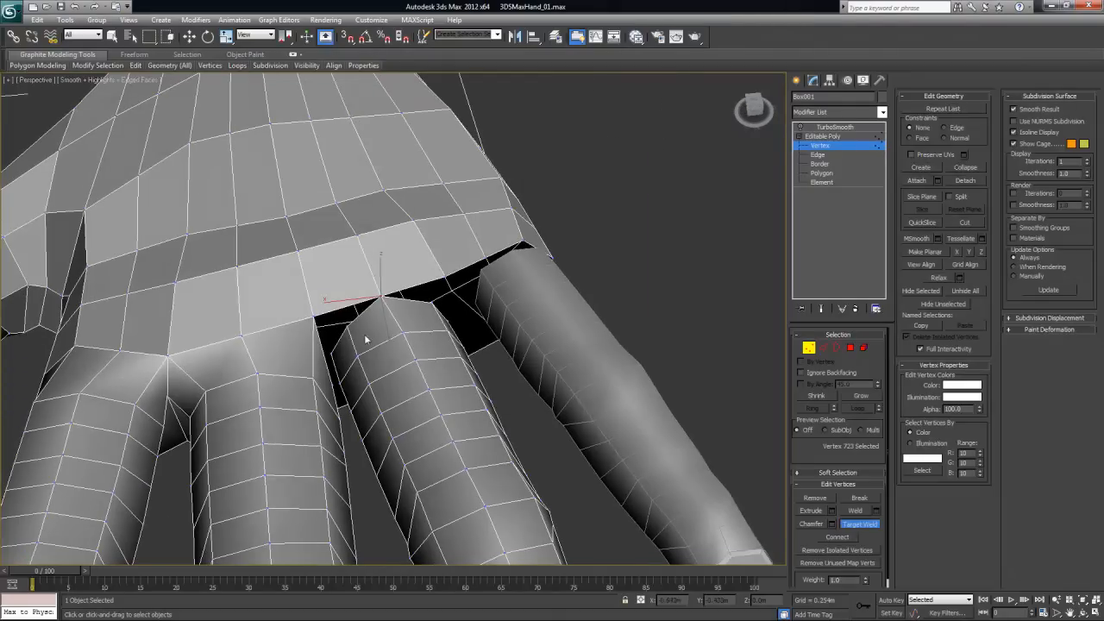
{"action": "left_click", "coordinate": [349, 326]}
{"action": "left_click", "coordinate": [316, 318]}
{"action": "middle_click_drag", "start_coordinate": [375, 380], "coordinate": [363, 272], "text": "alt"}
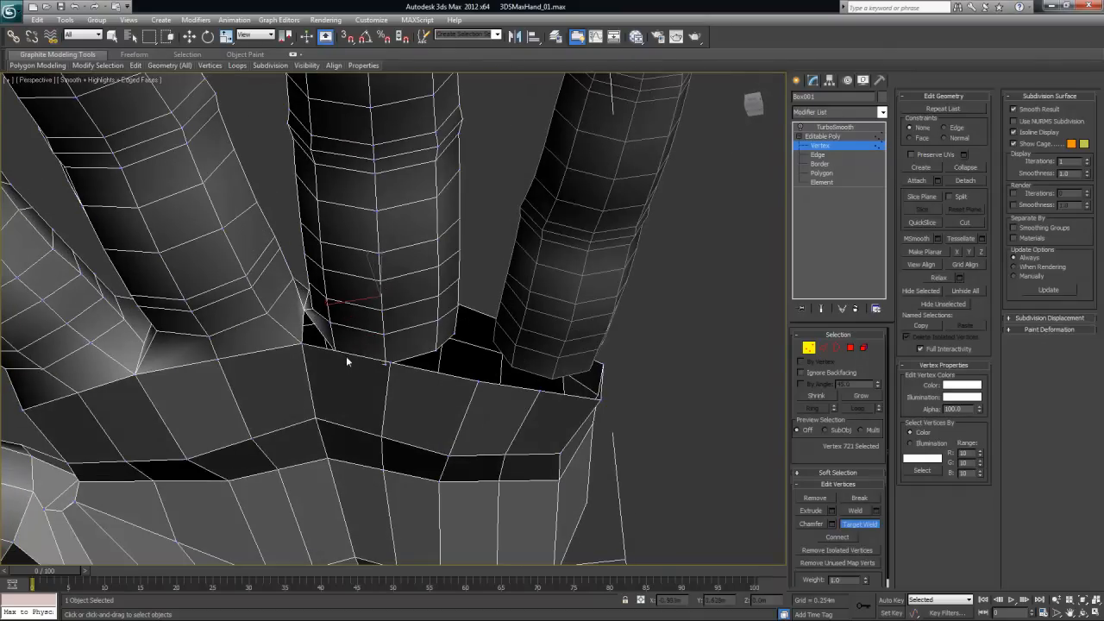
- Weld the ring finger's middle-side and central underside vertices to the palm's lower border, using wireframe display for hidden vertices
{"action": "left_click", "coordinate": [385, 373]}
{"action": "key", "text": "F3"}
{"action": "middle_click_drag", "start_coordinate": [367, 397], "coordinate": [368, 376], "text": "alt"}
{"action": "left_click", "coordinate": [309, 328]}
{"action": "left_click", "coordinate": [382, 370]}
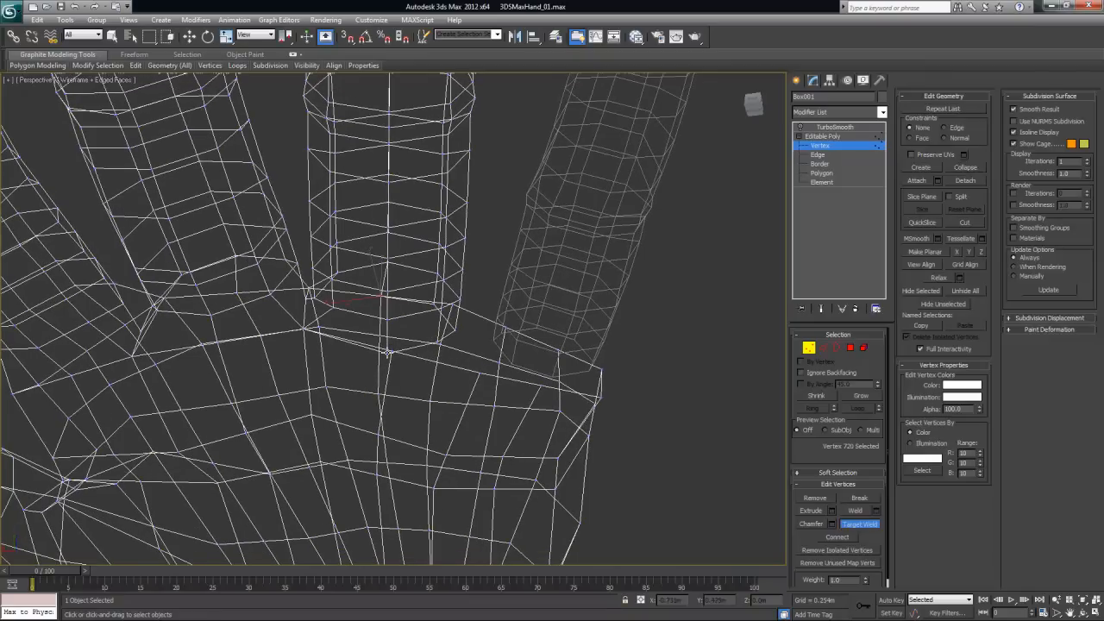
{"action": "left_click", "coordinate": [393, 350]}
{"action": "middle_click_drag", "start_coordinate": [439, 394], "coordinate": [421, 349], "text": "alt"}
{"action": "key", "text": "F3"}
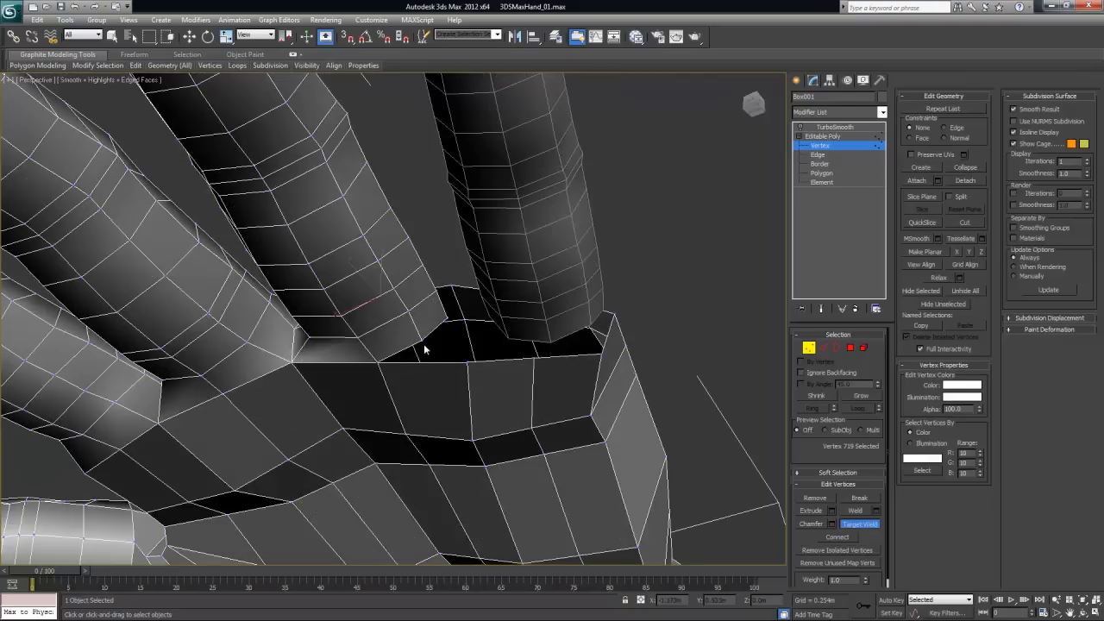
- Weld the ring finger's little-finger-side lower and upper base vertices to the matching palm border vertices
{"action": "left_click", "coordinate": [421, 340]}
{"action": "left_click", "coordinate": [467, 363]}
{"action": "middle_click_drag", "start_coordinate": [463, 277], "coordinate": [528, 388], "text": "alt"}
{"action": "left_click", "coordinate": [428, 326]}
{"action": "left_click", "coordinate": [453, 306]}
- Attach the separate little finger mesh to the hand's Editable Poly object
{"action": "scroll", "coordinate": [467, 351], "scroll_direction": "down", "scroll_amount": 8}
{"action": "scroll", "coordinate": [444, 345], "scroll_direction": "up", "scroll_amount": 5}
{"action": "scroll", "coordinate": [484, 358], "scroll_direction": "down", "scroll_amount": 2}
{"action": "scroll", "coordinate": [516, 348], "scroll_direction": "up", "scroll_amount": 3}
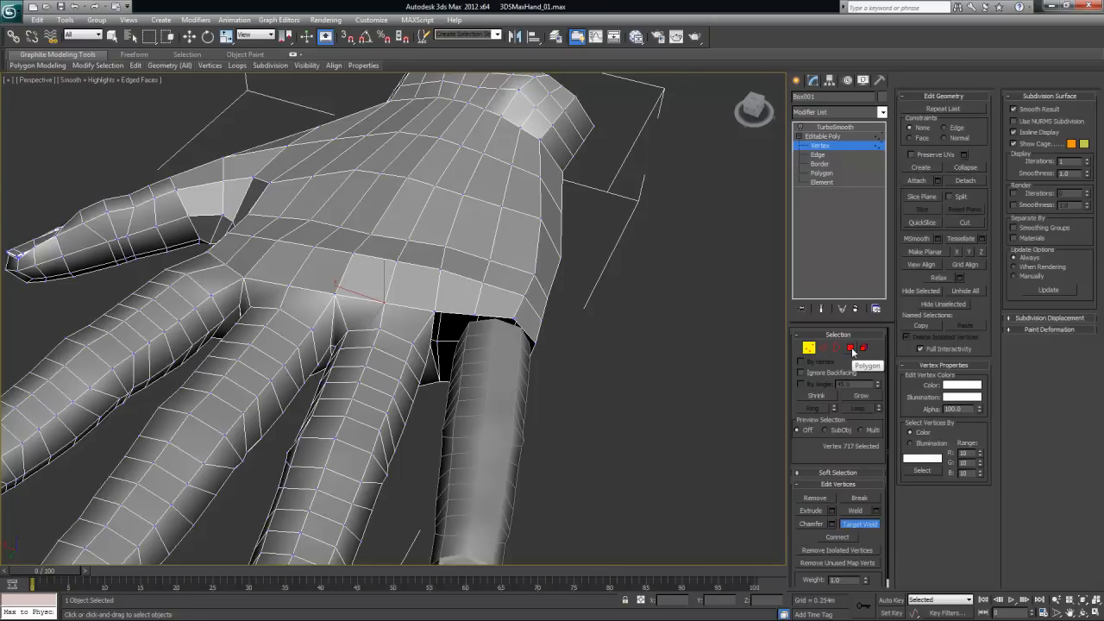
{"action": "left_click", "coordinate": [824, 136]}
{"action": "key", "text": "r"}
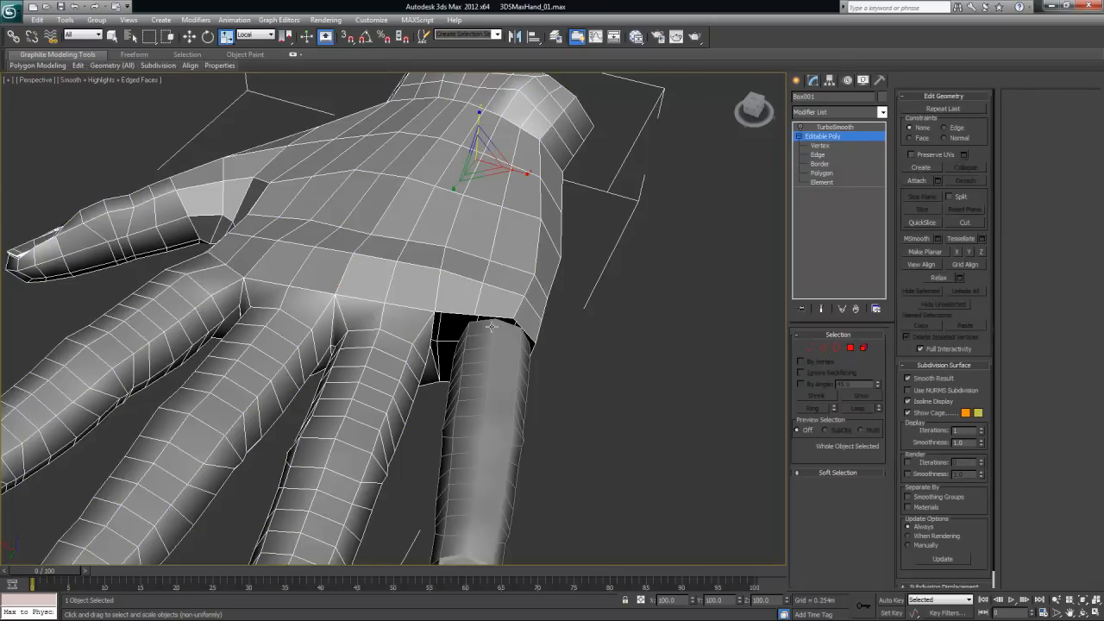
{"action": "left_click", "coordinate": [918, 181]}
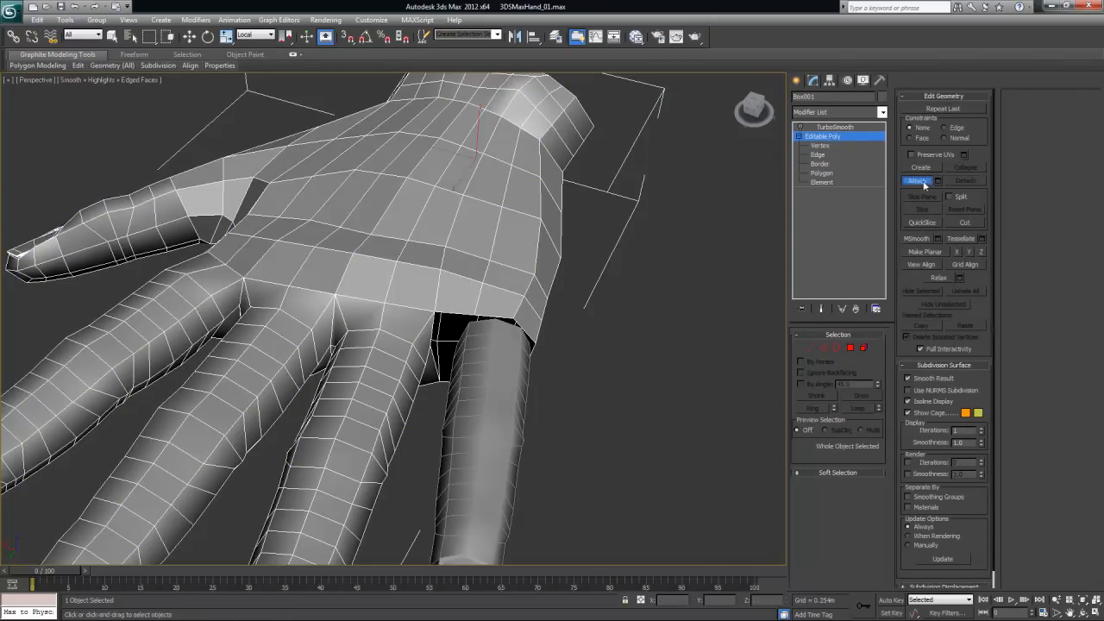
{"action": "left_click", "coordinate": [501, 379]}
- Target Weld the little finger's top and ring-side upper base vertices to the matching vertices on the palm's upper border
{"action": "middle_click_drag", "start_coordinate": [561, 412], "coordinate": [456, 394], "text": "alt"}
{"action": "scroll", "coordinate": [604, 397], "scroll_direction": "up", "scroll_amount": 4}
{"action": "left_click", "coordinate": [806, 347]}
{"action": "left_click", "coordinate": [480, 314]}
{"action": "left_click", "coordinate": [713, 374]}
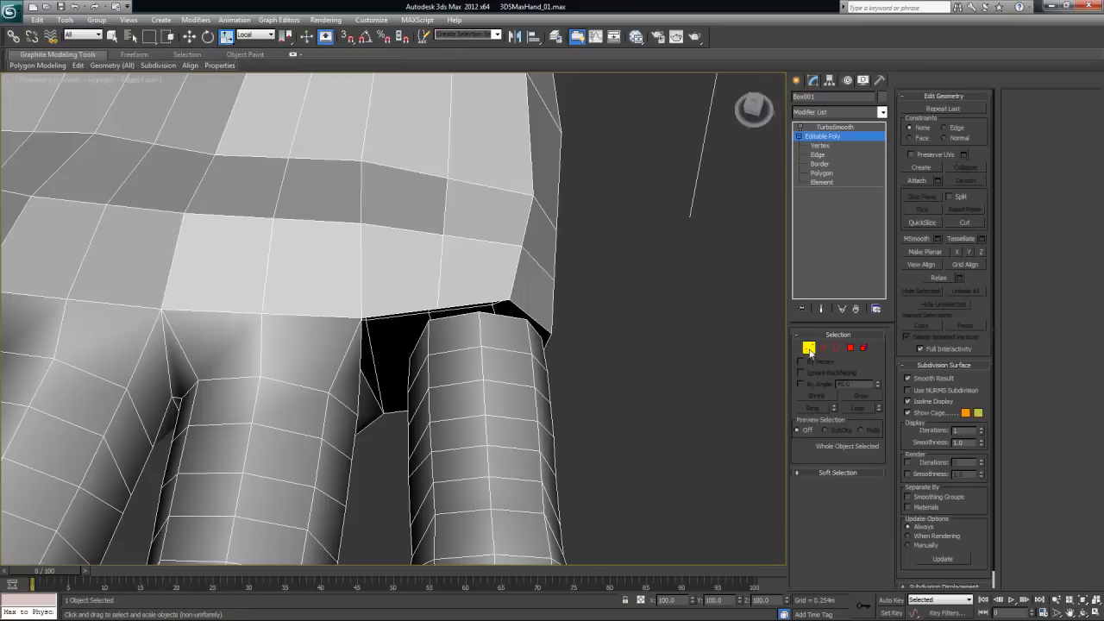
{"action": "left_click", "coordinate": [809, 348]}
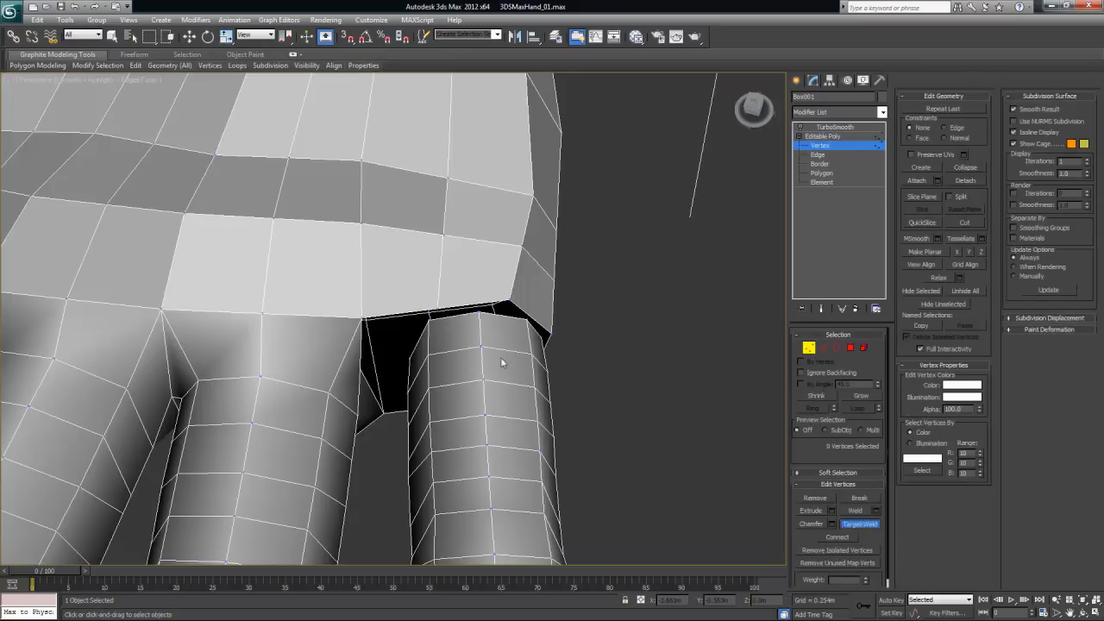
{"action": "middle_click_drag", "start_coordinate": [503, 377], "coordinate": [491, 398], "text": "alt"}
{"action": "scroll", "coordinate": [491, 397], "scroll_direction": "down", "scroll_amount": 5}
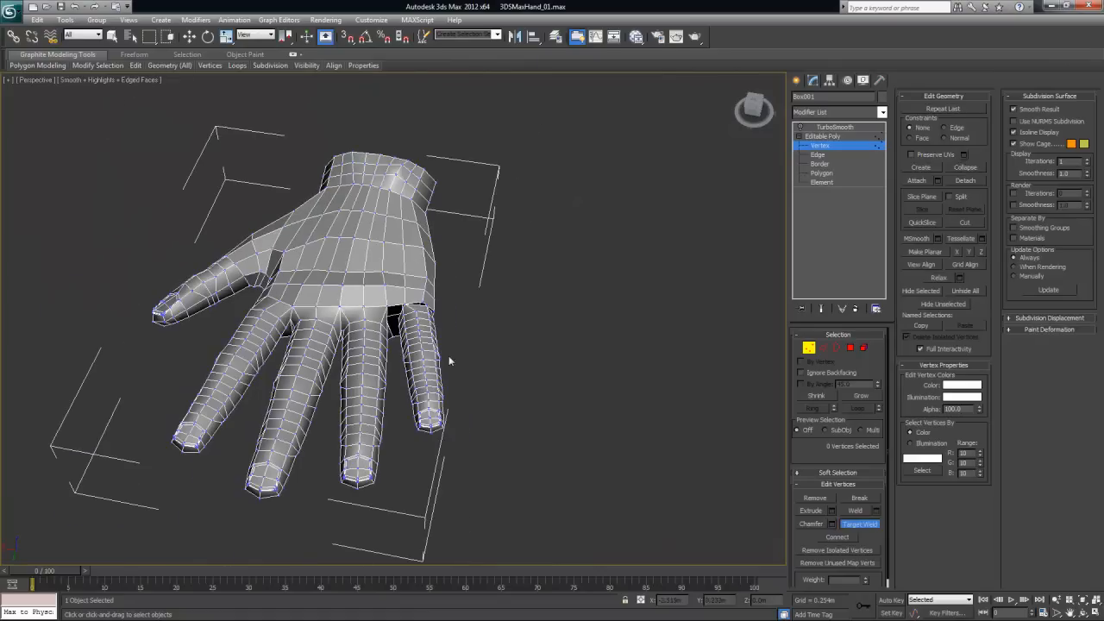
{"action": "middle_click_drag", "start_coordinate": [407, 323], "coordinate": [393, 349], "text": "alt"}
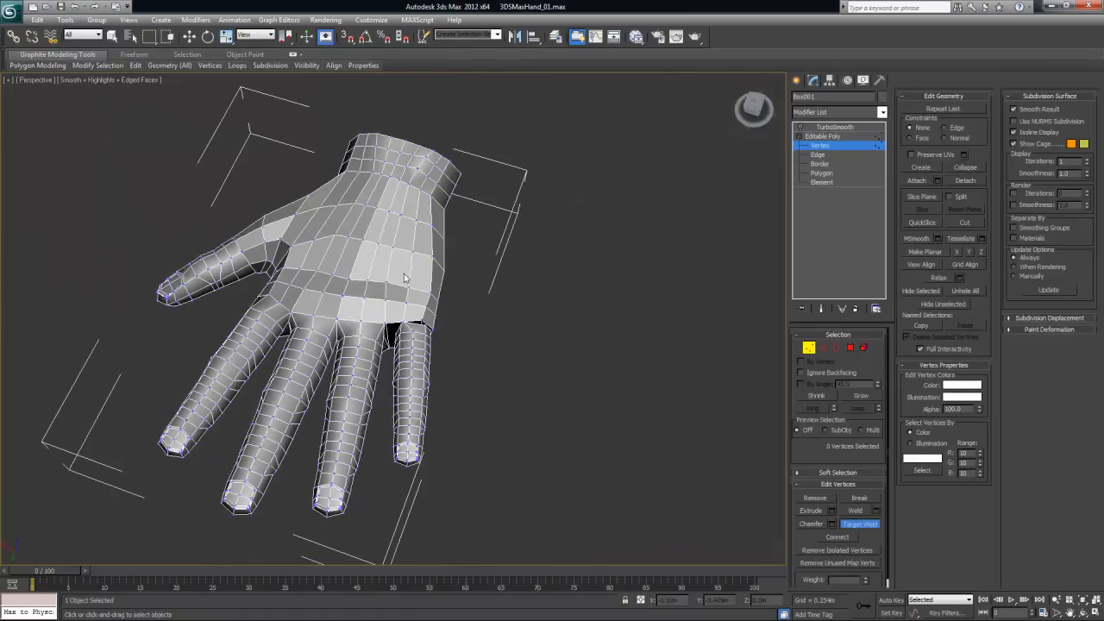
{"action": "scroll", "coordinate": [436, 379], "scroll_direction": "up", "scroll_amount": 10}
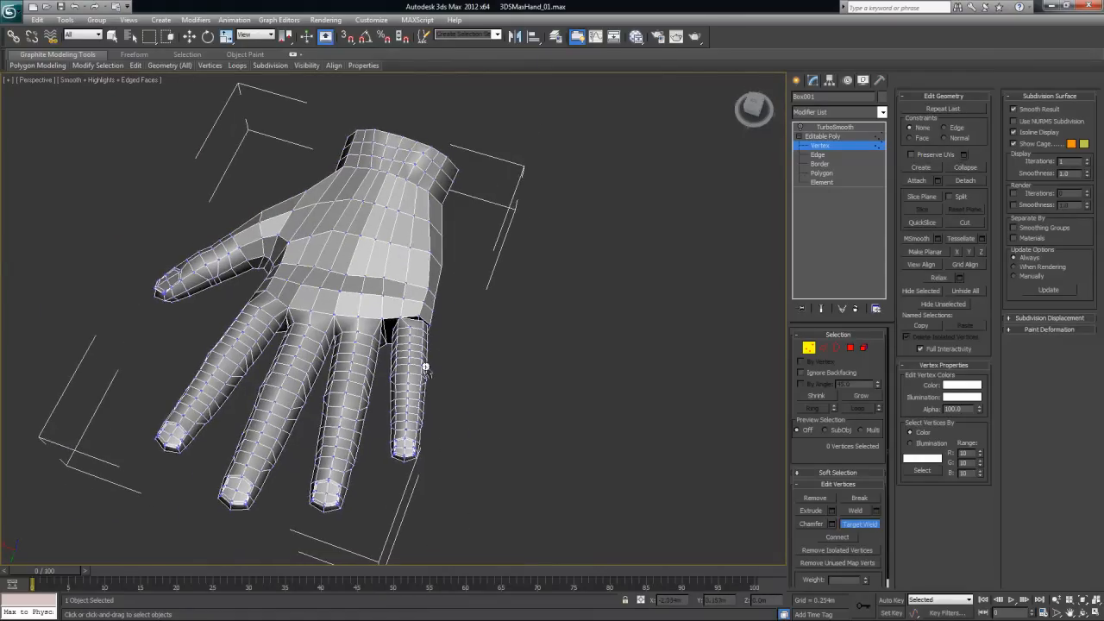
{"action": "middle_click_drag", "start_coordinate": [461, 382], "coordinate": [438, 321], "text": "alt"}
{"action": "middle_click_drag", "start_coordinate": [326, 264], "coordinate": [377, 304], "text": "alt"}
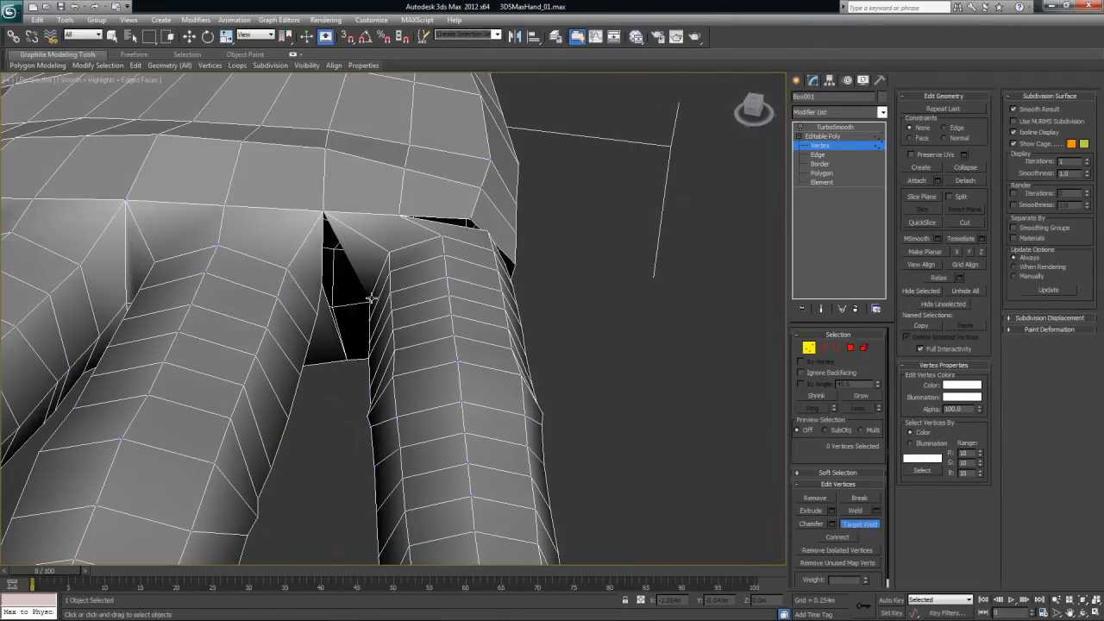
- Target Weld the little finger's remaining ring-side base vertices to the ring finger's side and the palm's lower border corner
{"action": "middle_click_drag", "start_coordinate": [352, 314], "coordinate": [613, 191], "text": "alt"}
{"action": "scroll", "coordinate": [389, 331], "scroll_direction": "up", "scroll_amount": 3}
{"action": "right_click", "coordinate": [612, 188]}
{"action": "middle_click_drag", "start_coordinate": [536, 256], "coordinate": [384, 298], "text": "alt"}
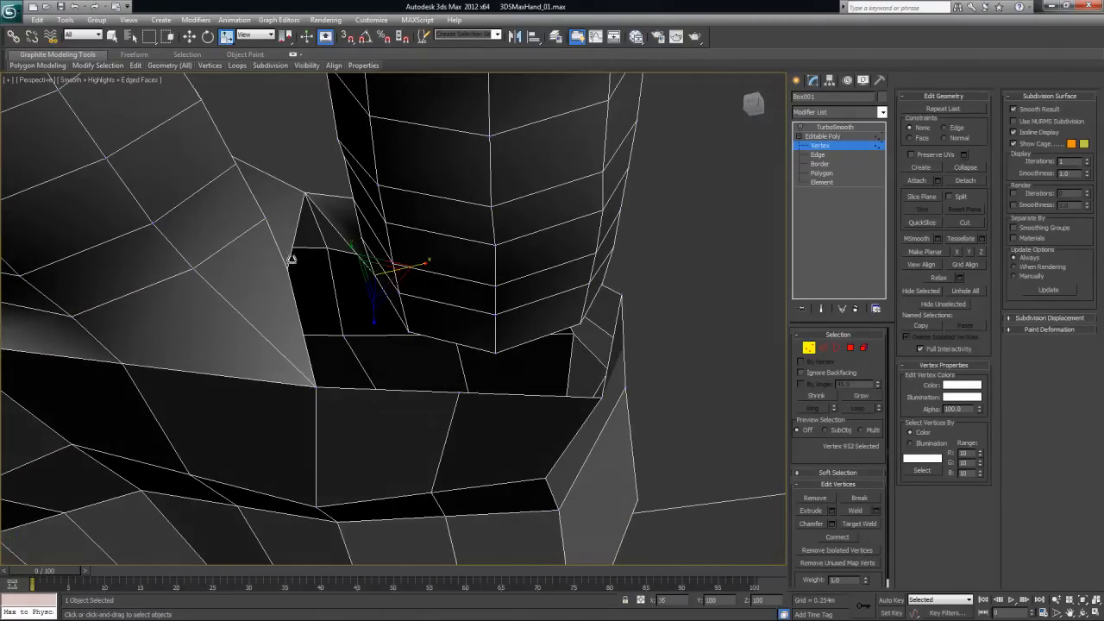
{"action": "right_click", "coordinate": [693, 240]}
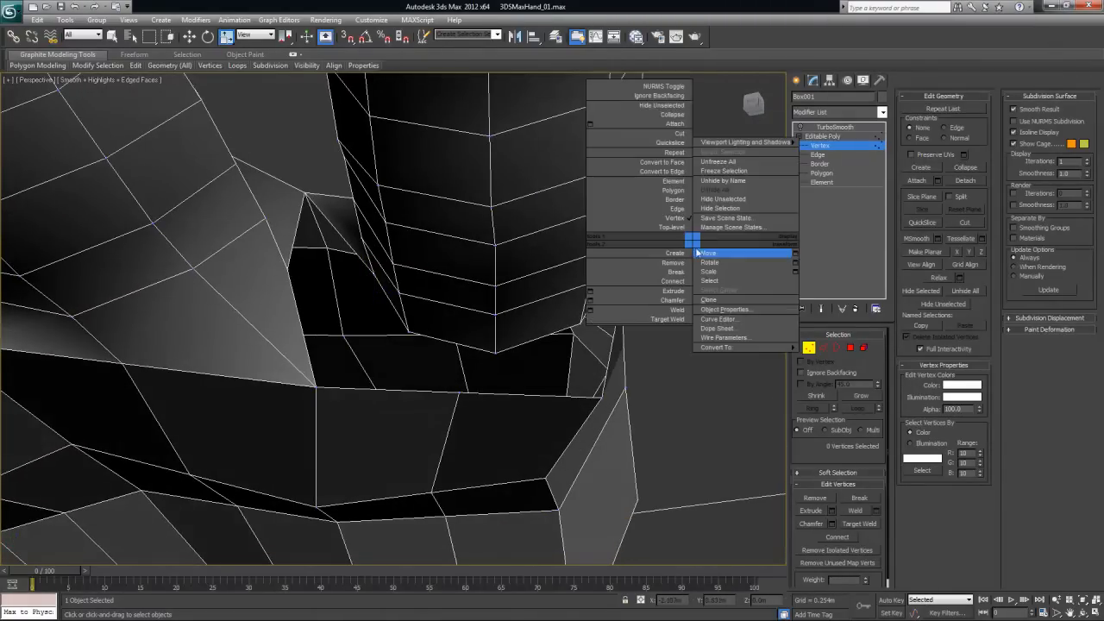
{"action": "left_click", "coordinate": [702, 374]}
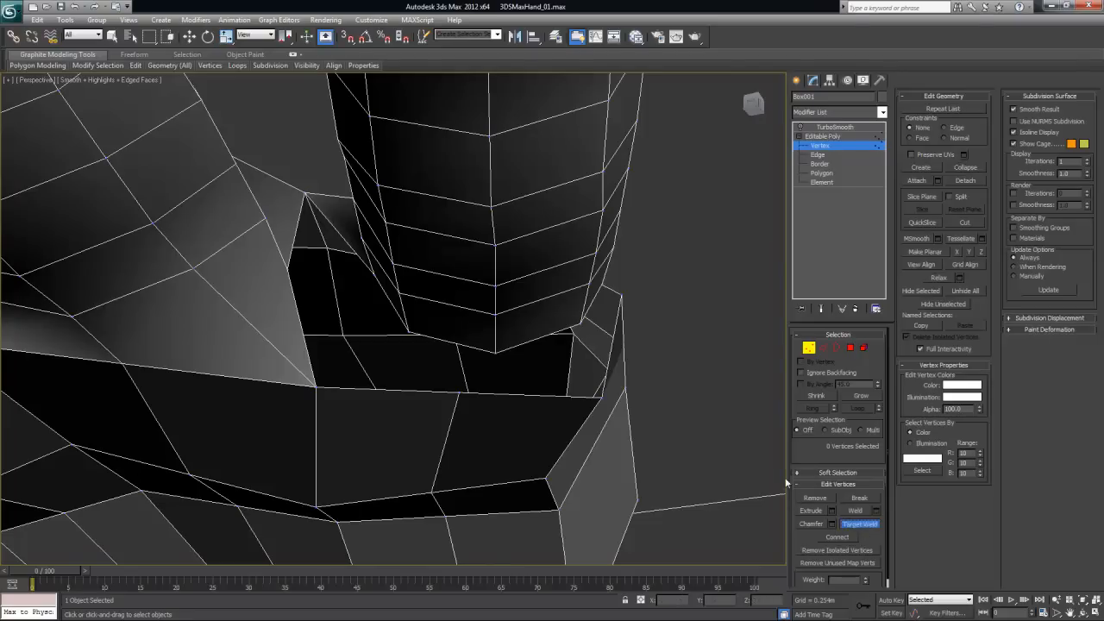
{"action": "left_click", "coordinate": [290, 271]}
{"action": "middle_click_drag", "start_coordinate": [386, 352], "coordinate": [408, 332], "text": "alt"}
{"action": "left_click", "coordinate": [331, 358]}
- Weld the little finger's central and outer underside base vertices to the matching vertices on the palm's lower border
{"action": "mouse_move", "coordinate": [453, 387]}
{"action": "middle_mouse_down", "text": "alt"}
{"action": "mouse_move", "coordinate": [418, 397]}
{"action": "mouse_move", "coordinate": [451, 415]}
{"action": "mouse_move", "coordinate": [451, 368]}
{"action": "middle_mouse_up", "text": "alt"}
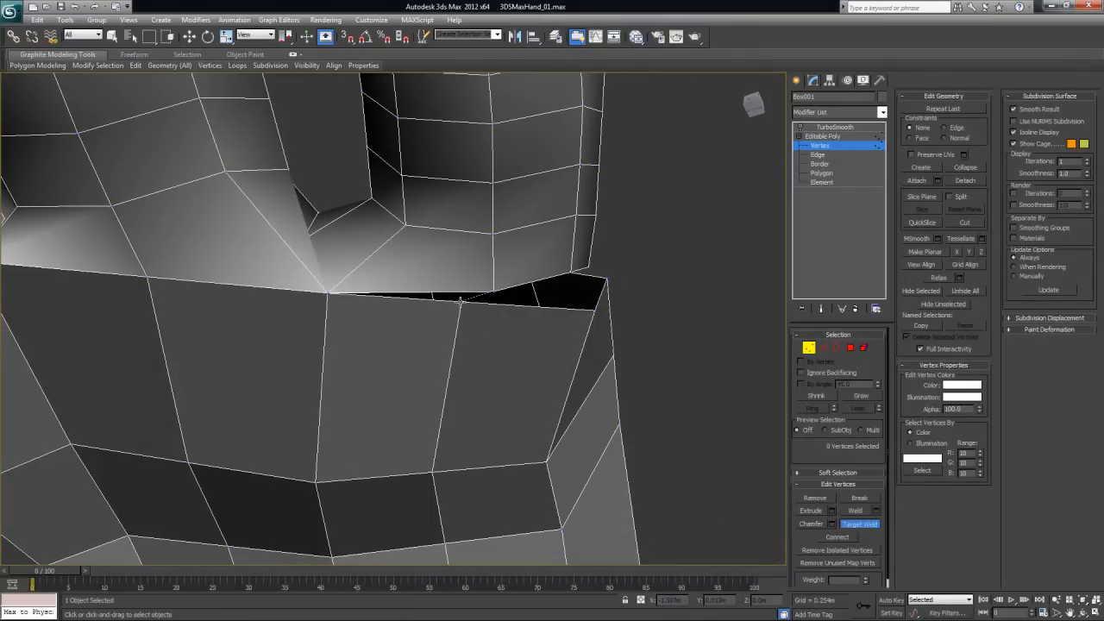
{"action": "left_click", "coordinate": [461, 299]}
{"action": "middle_click_drag", "start_coordinate": [562, 331], "coordinate": [426, 125], "text": "alt"}
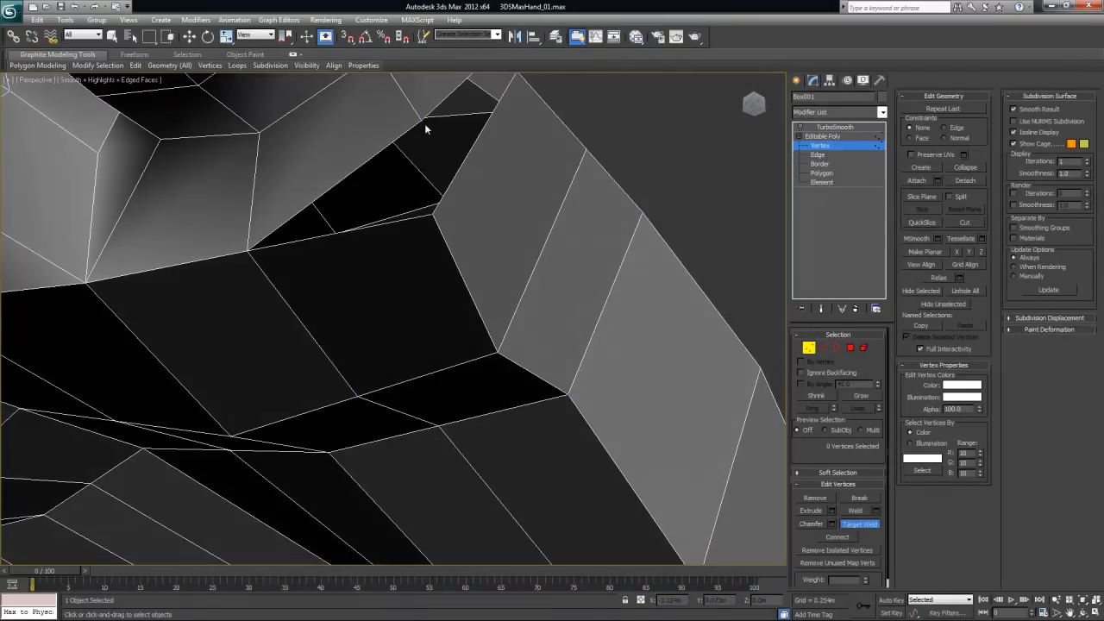
{"action": "left_click", "coordinate": [431, 218]}
- Weld the little finger's outer side and outer upper base vertices to the palm's outer edge to close the gap
{"action": "middle_click_drag", "start_coordinate": [431, 217], "coordinate": [338, 313], "text": "alt"}
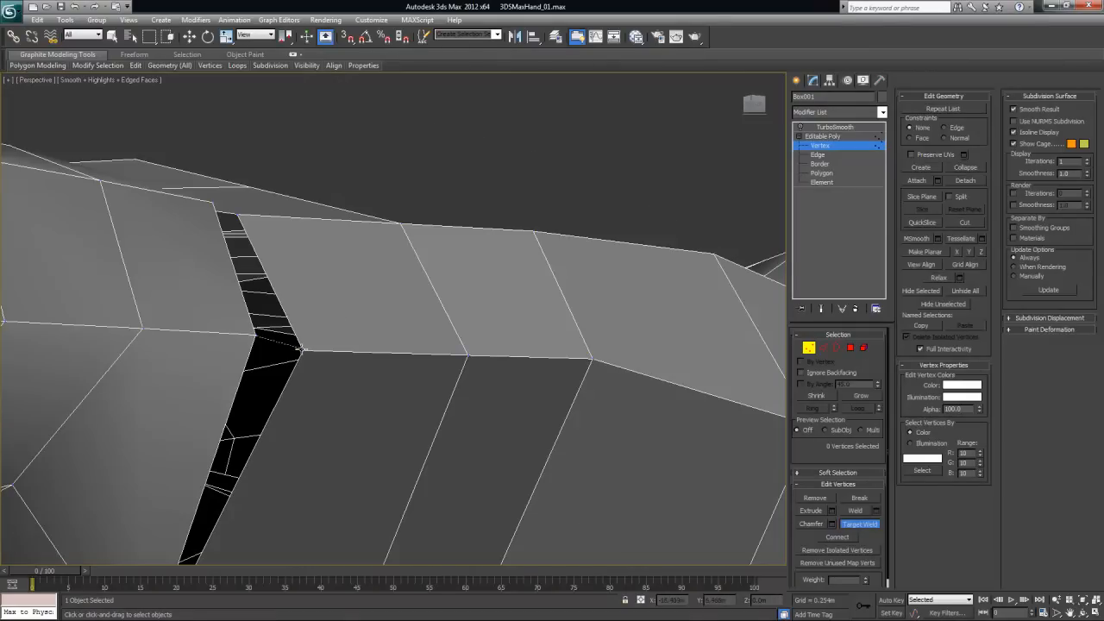
{"action": "left_click", "coordinate": [303, 351]}
{"action": "middle_click_drag", "start_coordinate": [357, 282], "coordinate": [364, 229], "text": "alt"}
{"action": "scroll", "coordinate": [339, 348], "scroll_direction": "down", "scroll_amount": 2}
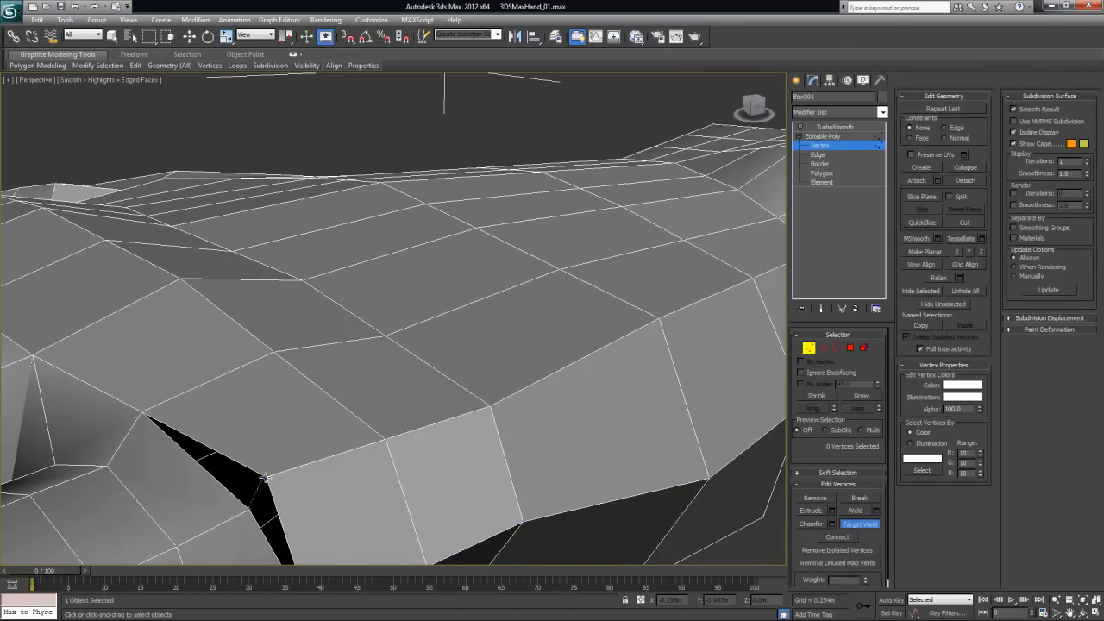
{"action": "left_click", "coordinate": [263, 488]}
- Leave vertex editing and turn on the TurboSmooth modifier to preview the joined hand
{"action": "scroll", "coordinate": [426, 497], "scroll_direction": "down", "scroll_amount": 2}
{"action": "middle_click_drag", "start_coordinate": [425, 497], "coordinate": [515, 464], "text": "alt"}
{"action": "scroll", "coordinate": [345, 444], "scroll_direction": "down", "scroll_amount": 4}
{"action": "left_click", "coordinate": [809, 351]}
{"action": "left_click", "coordinate": [690, 305]}
{"action": "middle_click_drag", "start_coordinate": [647, 332], "coordinate": [523, 353], "text": "alt"}
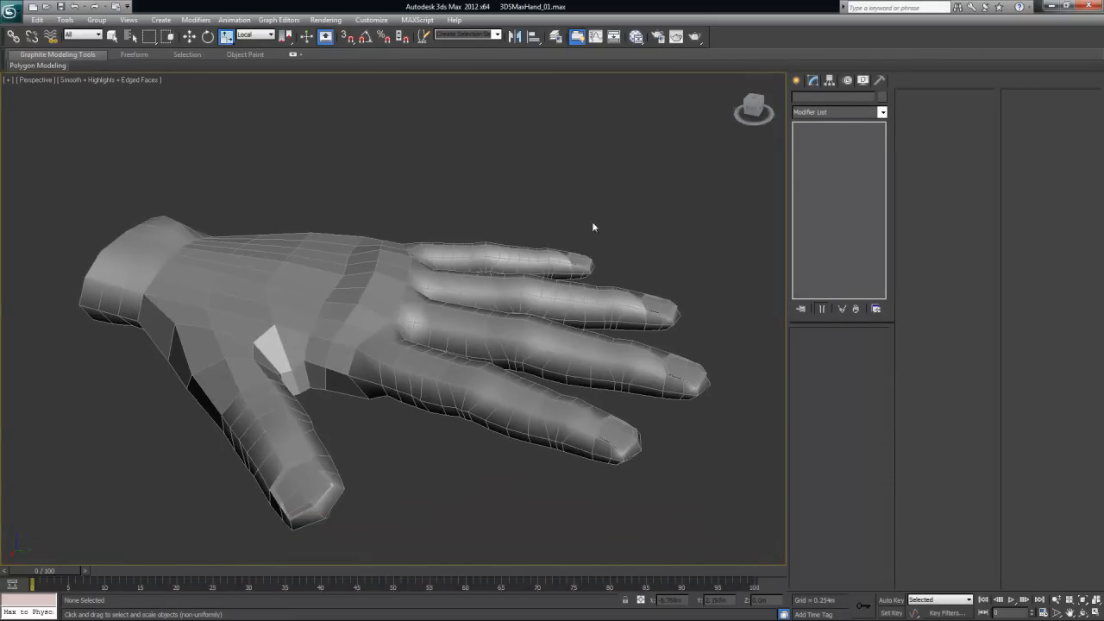
{"action": "left_click", "coordinate": [512, 264]}
{"action": "left_click", "coordinate": [801, 127]}
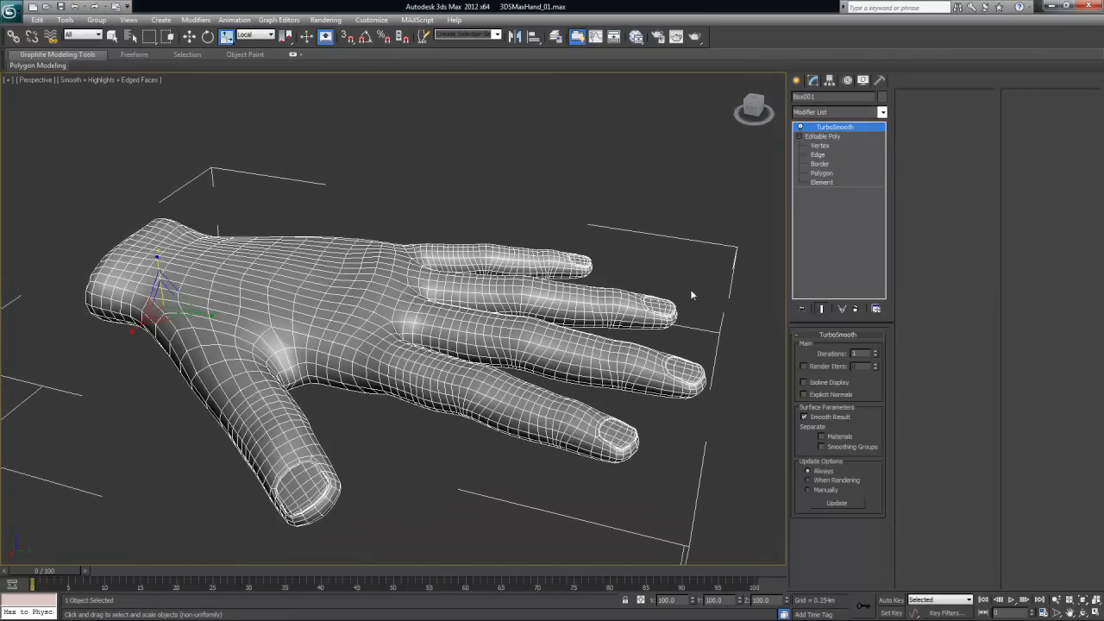
{"action": "left_click", "coordinate": [653, 184]}
- Hide the edged faces and examine the smoothed hand from the back, fingertips and palm, especially around the finger bases
{"action": "mouse_move", "coordinate": [569, 271]}
{"action": "middle_mouse_down", "text": "alt"}
{"action": "mouse_move", "coordinate": [566, 309]}
{"action": "mouse_move", "coordinate": [576, 285]}
{"action": "middle_mouse_up", "text": "alt"}
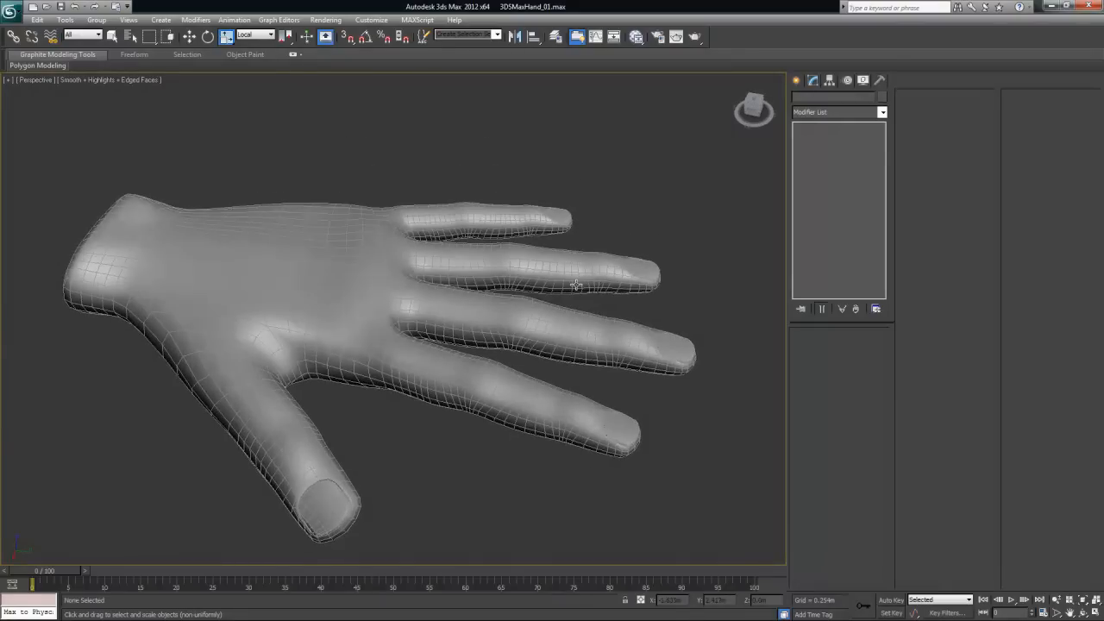
{"action": "key", "text": "F4"}
{"action": "middle_click_drag", "start_coordinate": [621, 336], "coordinate": [514, 317], "text": "alt"}
{"action": "scroll", "coordinate": [493, 273], "scroll_direction": "up", "scroll_amount": 3}
{"action": "scroll", "coordinate": [500, 276], "scroll_direction": "down", "scroll_amount": 8}
{"action": "middle_click_drag", "start_coordinate": [506, 279], "coordinate": [397, 316], "text": "alt"}
{"action": "scroll", "coordinate": [466, 424], "scroll_direction": "up", "scroll_amount": 4}
{"action": "middle_click_drag", "start_coordinate": [225, 388], "coordinate": [169, 348], "text": "alt"}
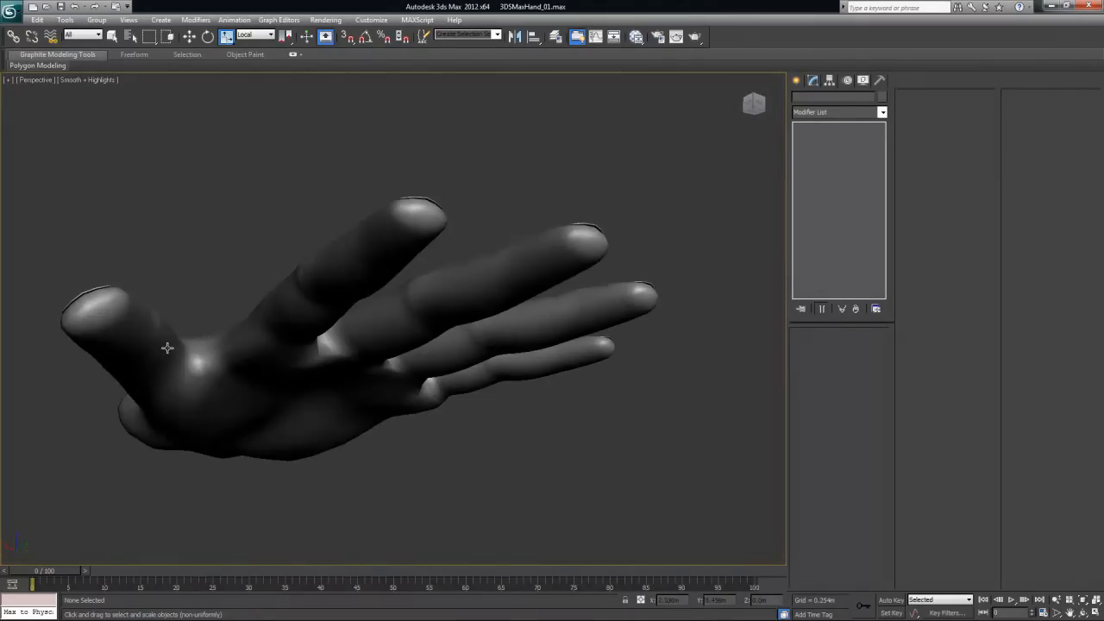
{"action": "middle_click_drag", "start_coordinate": [255, 370], "coordinate": [232, 337], "text": "alt"}
{"action": "middle_click_drag", "start_coordinate": [343, 363], "coordinate": [319, 353], "text": "alt"}
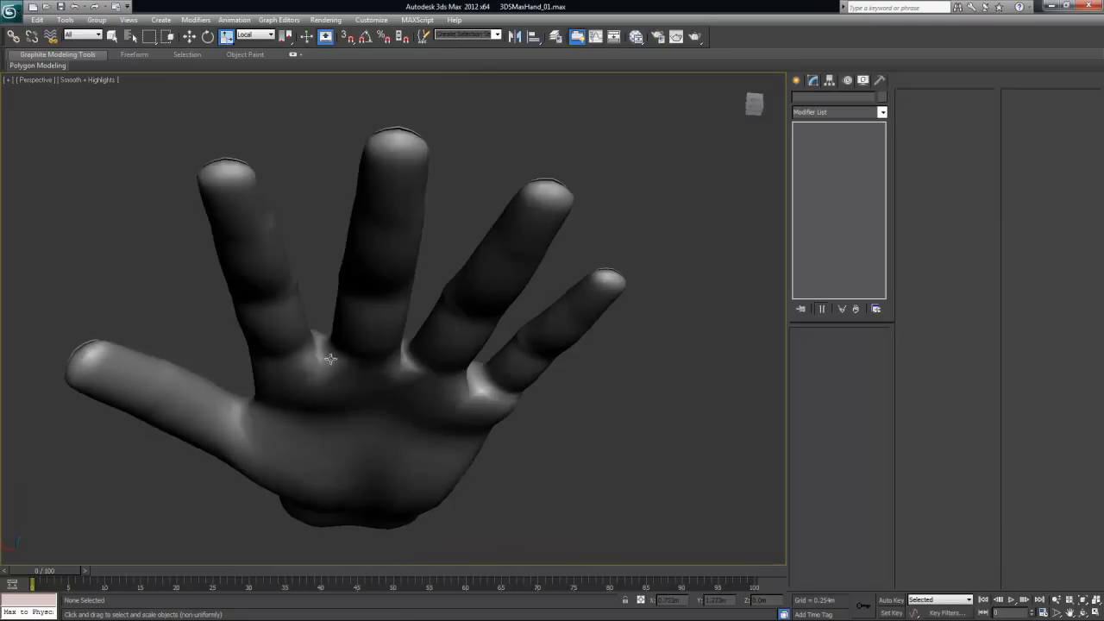
{"action": "middle_click_drag", "start_coordinate": [506, 407], "coordinate": [489, 384], "text": "alt"}
- Show edged faces again, turn off TurboSmooth on the hand and return to vertex editing
{"action": "left_click", "coordinate": [517, 346]}
{"action": "key", "text": "F4"}
{"action": "left_click", "coordinate": [800, 128]}
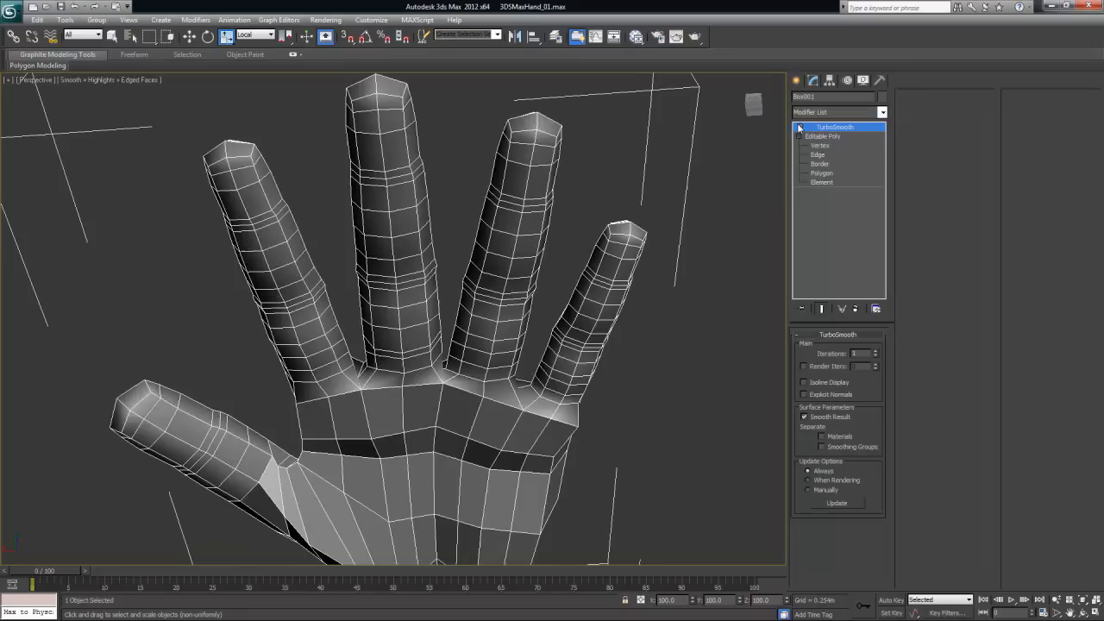
{"action": "left_click", "coordinate": [826, 145]}
- Raise the outer underside vertex at the index finger's base and shift it inward
{"action": "middle_click_drag", "start_coordinate": [717, 368], "coordinate": [392, 477], "text": "alt"}
{"action": "scroll", "coordinate": [391, 467], "scroll_direction": "up", "scroll_amount": 5}
{"action": "mouse_move", "coordinate": [412, 327]}
{"action": "middle_mouse_down", "text": "alt"}
{"action": "mouse_move", "coordinate": [443, 321]}
{"action": "mouse_move", "coordinate": [382, 377]}
{"action": "middle_mouse_up", "text": "alt"}
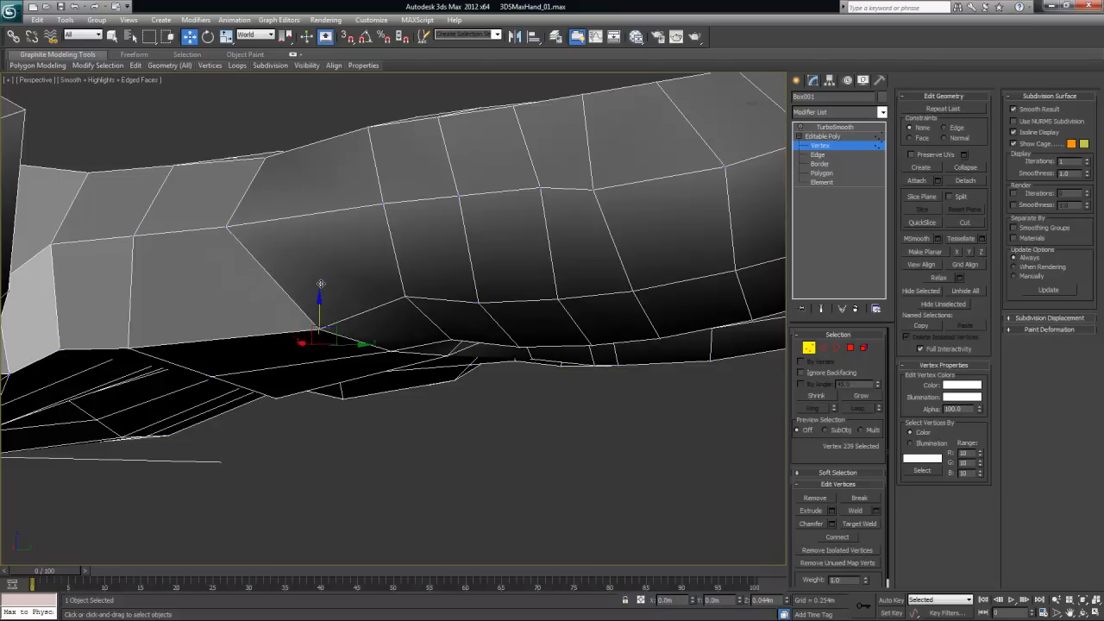
{"action": "middle_click_drag", "start_coordinate": [323, 308], "coordinate": [390, 373], "text": "alt"}
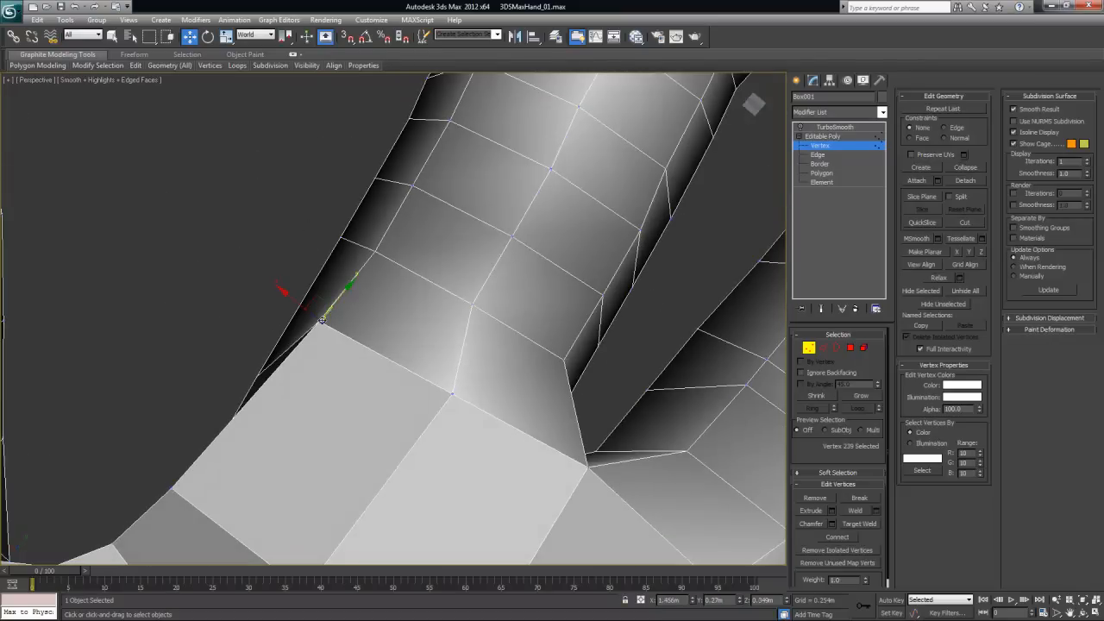
{"action": "left_click_drag", "start_coordinate": [296, 300], "coordinate": [304, 310]}
- Shift the web vertices between the index and middle fingers and between the middle and ring fingers sideways
{"action": "middle_click_drag", "start_coordinate": [507, 421], "coordinate": [298, 349], "text": "alt"}
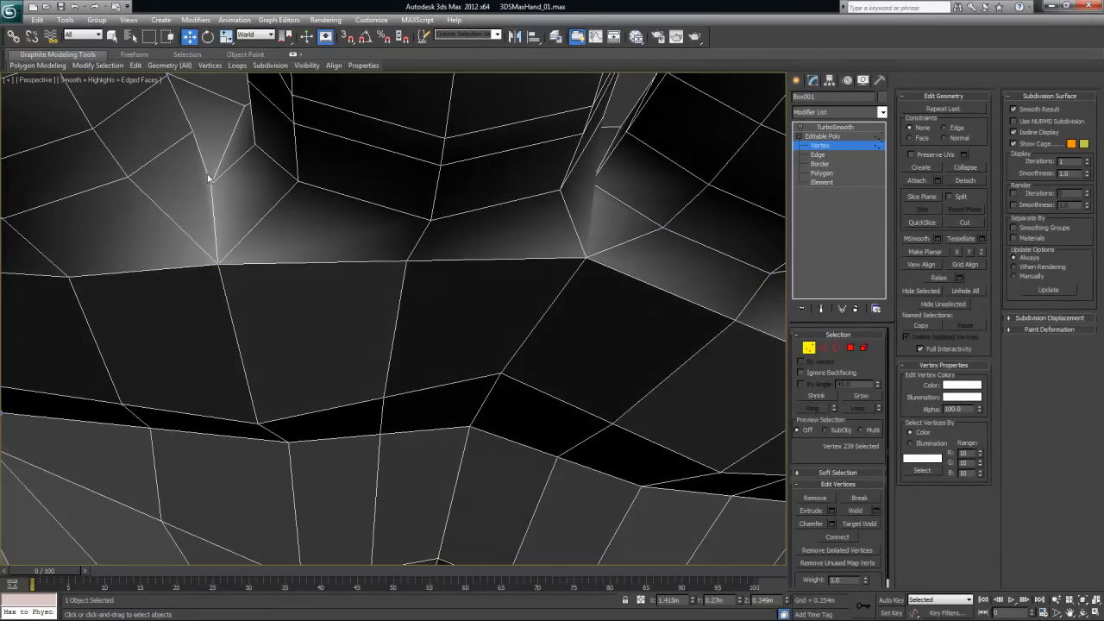
{"action": "left_click_drag", "start_coordinate": [181, 184], "coordinate": [196, 184]}
{"action": "middle_click_drag", "start_coordinate": [369, 240], "coordinate": [406, 252], "text": "alt"}
{"action": "middle_click_drag", "start_coordinate": [535, 265], "coordinate": [412, 327]}
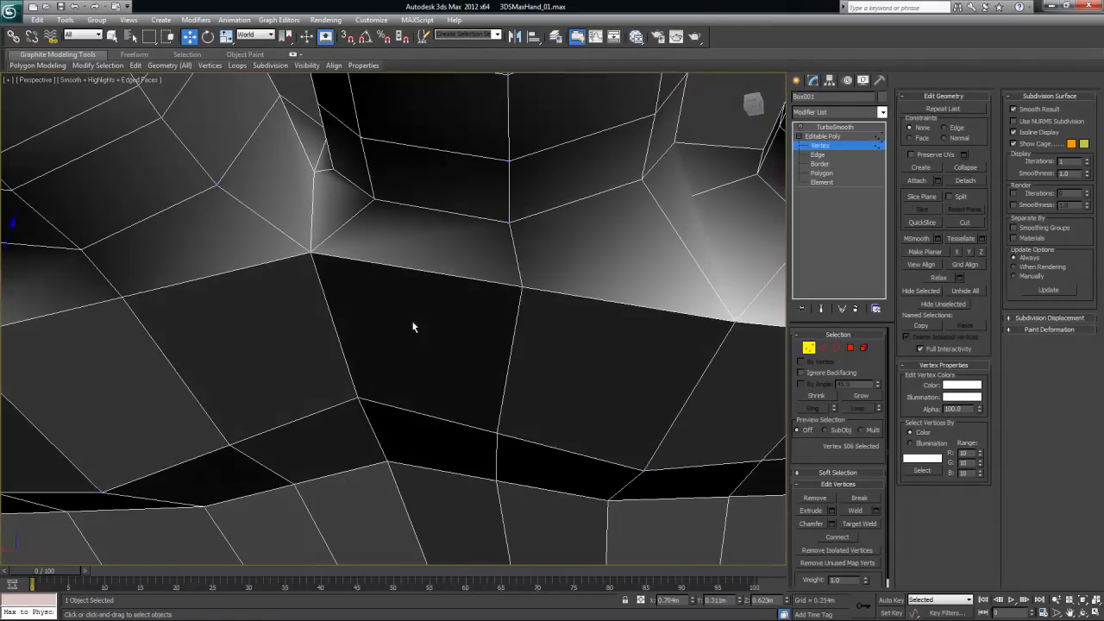
{"action": "left_click_drag", "start_coordinate": [282, 179], "coordinate": [289, 179]}
{"action": "middle_click_drag", "start_coordinate": [386, 226], "coordinate": [405, 172], "text": "alt"}
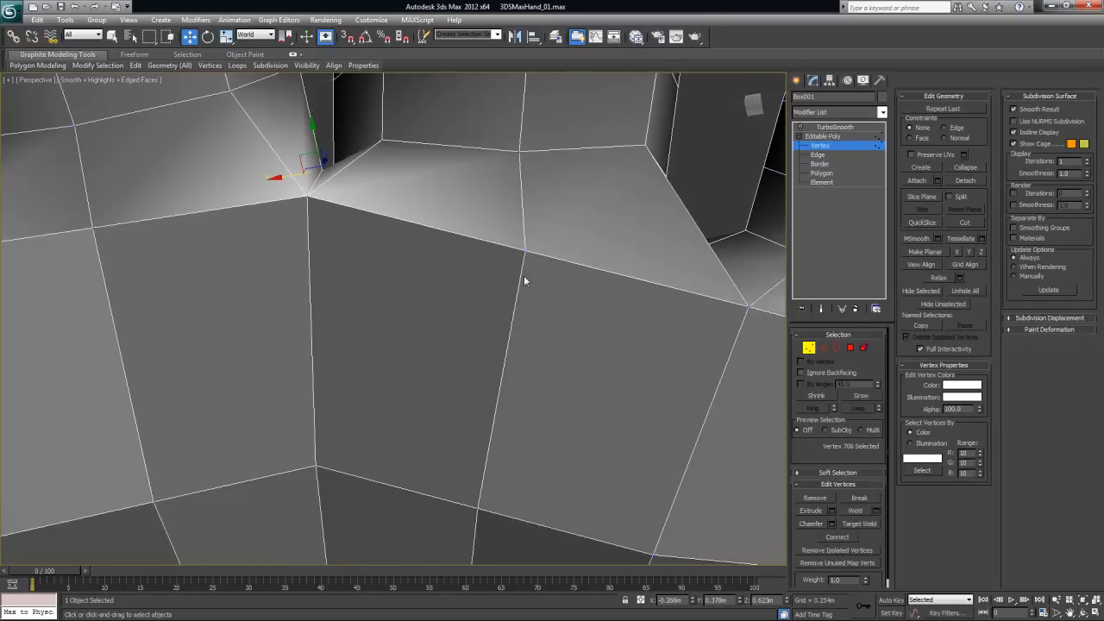
- Shift the web vertex between the ring and little fingers sideways along the X axis
{"action": "scroll", "coordinate": [524, 275], "scroll_direction": "down", "scroll_amount": 6}
{"action": "middle_click_drag", "start_coordinate": [553, 296], "coordinate": [495, 250], "text": "alt"}
{"action": "left_click_drag", "start_coordinate": [462, 266], "coordinate": [473, 262]}
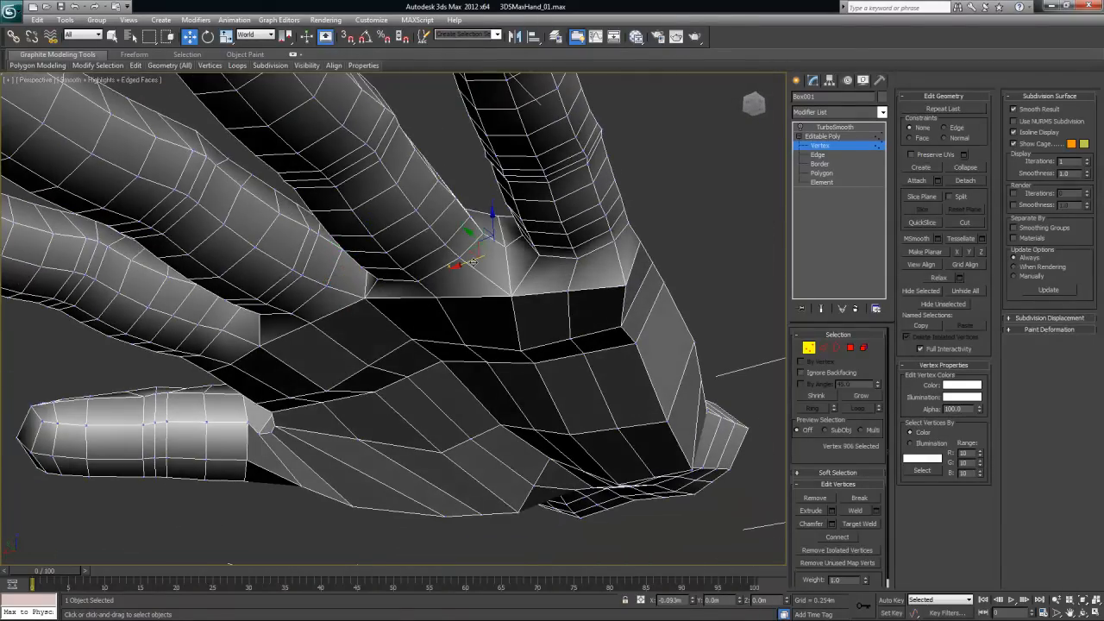
- Move the little finger's outer lower base vertex inward and up, and adjust the neighbouring vertices on the palm's lower border
{"action": "middle_click_drag", "start_coordinate": [562, 300], "coordinate": [632, 268], "text": "alt"}
{"action": "left_click", "coordinate": [630, 265]}
{"action": "left_click_drag", "start_coordinate": [595, 279], "coordinate": [576, 283]}
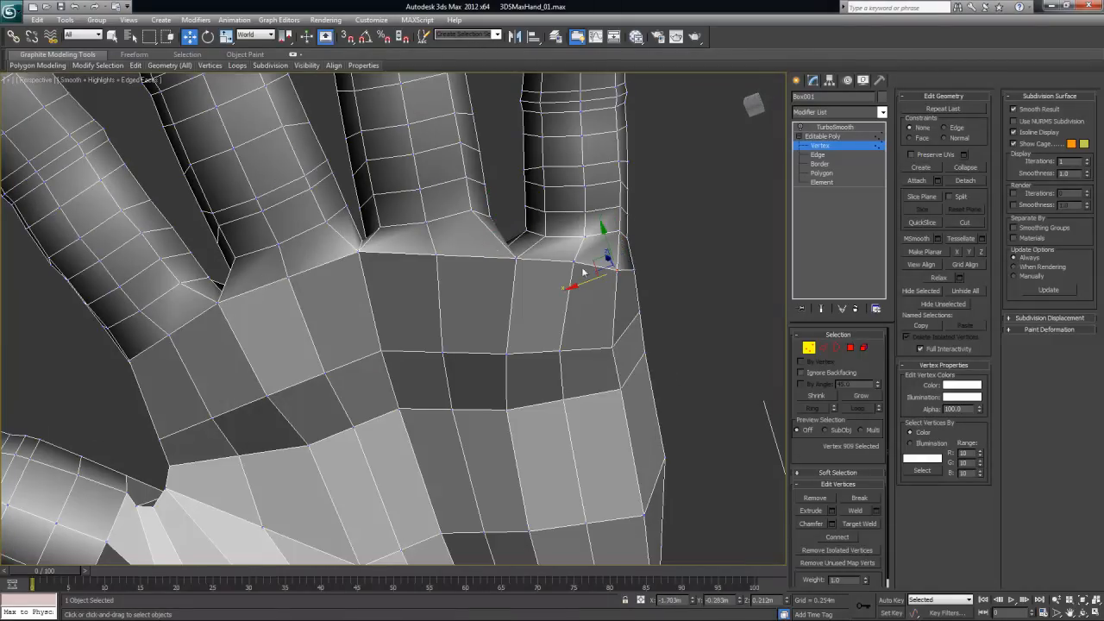
{"action": "middle_click_drag", "start_coordinate": [593, 298], "coordinate": [607, 259], "text": "alt"}
{"action": "left_click", "coordinate": [566, 233]}
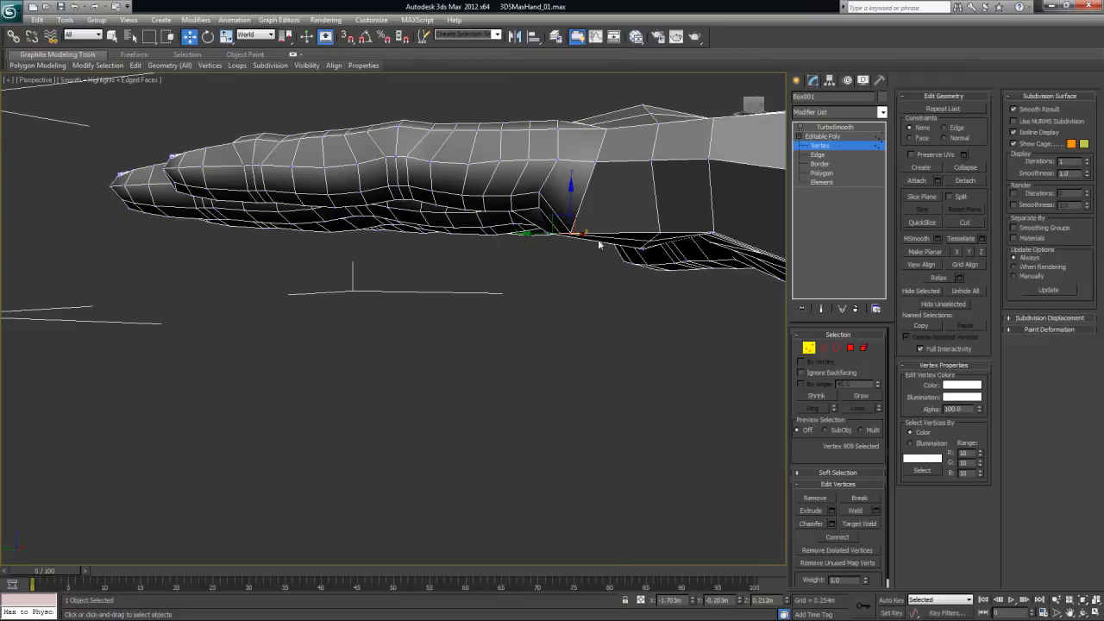
{"action": "left_click_drag", "start_coordinate": [572, 194], "coordinate": [573, 175]}
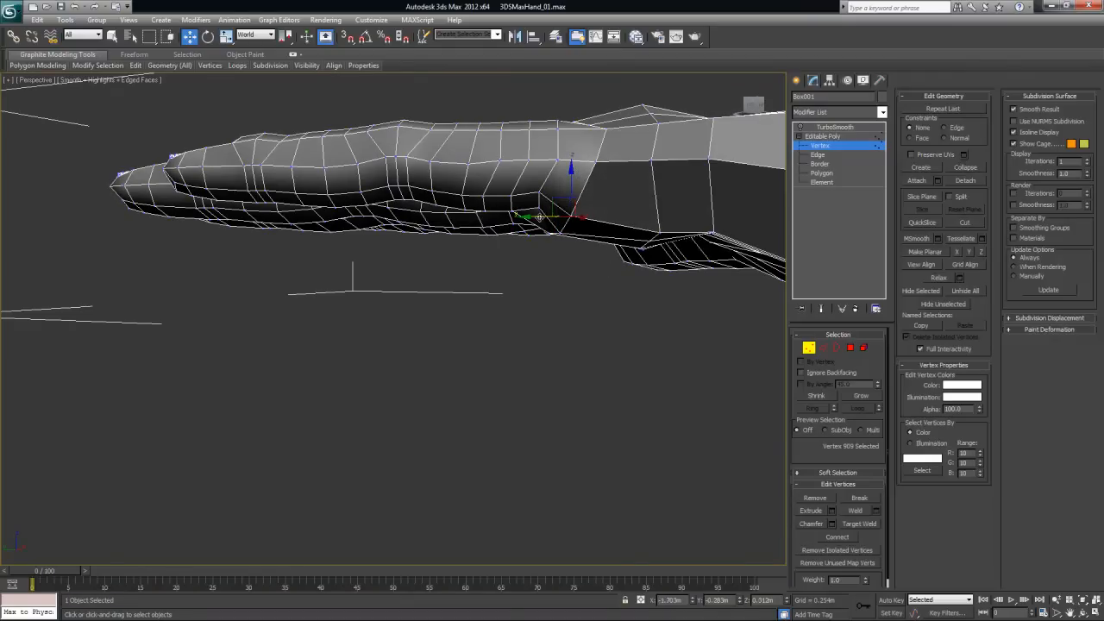
{"action": "middle_click_drag", "start_coordinate": [555, 219], "coordinate": [513, 257], "text": "alt"}
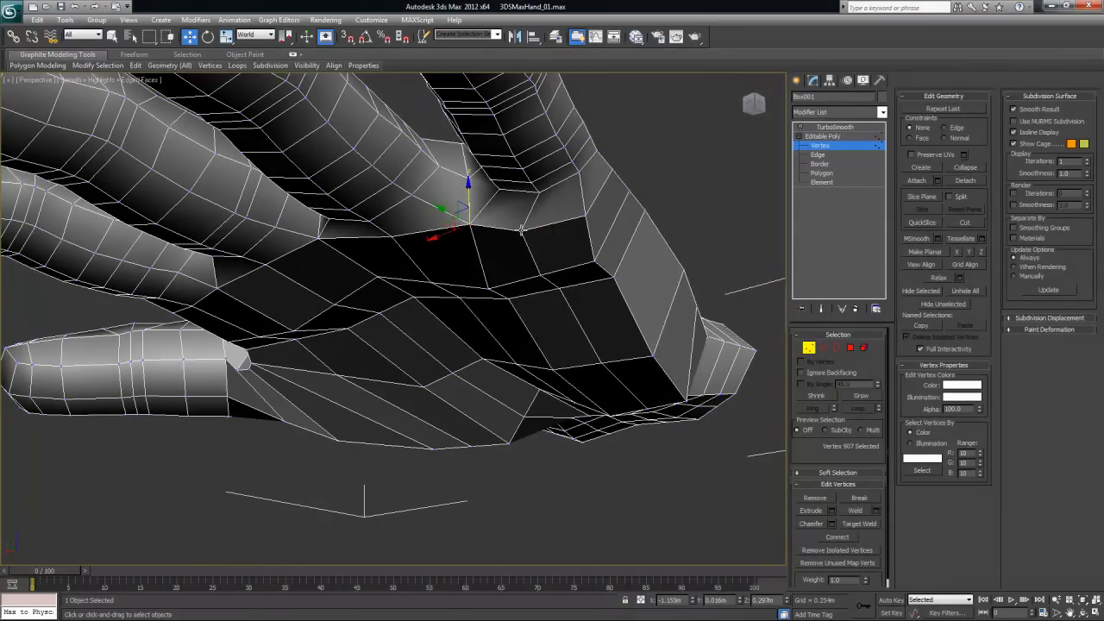
{"action": "middle_click_drag", "start_coordinate": [591, 267], "coordinate": [673, 251], "text": "alt"}
{"action": "left_click", "coordinate": [677, 208]}
- Connect the ring of palm edges just behind the finger bases with 1 segment, 0 pinch and 0 slide, adding a new loop
{"action": "middle_click_drag", "start_coordinate": [459, 420], "coordinate": [449, 340], "text": "alt"}
{"action": "scroll", "coordinate": [236, 278], "scroll_direction": "down", "scroll_amount": 8}
{"action": "middle_click_drag", "start_coordinate": [231, 316], "coordinate": [302, 263], "text": "alt"}
{"action": "scroll", "coordinate": [377, 383], "scroll_direction": "up", "scroll_amount": 4}
{"action": "middle_click_drag", "start_coordinate": [210, 470], "coordinate": [270, 242], "text": "alt"}
{"action": "middle_click_drag", "start_coordinate": [264, 285], "coordinate": [280, 177], "text": "alt"}
{"action": "middle_click_drag", "start_coordinate": [515, 287], "coordinate": [512, 301], "text": "alt"}
{"action": "left_click", "coordinate": [824, 347]}
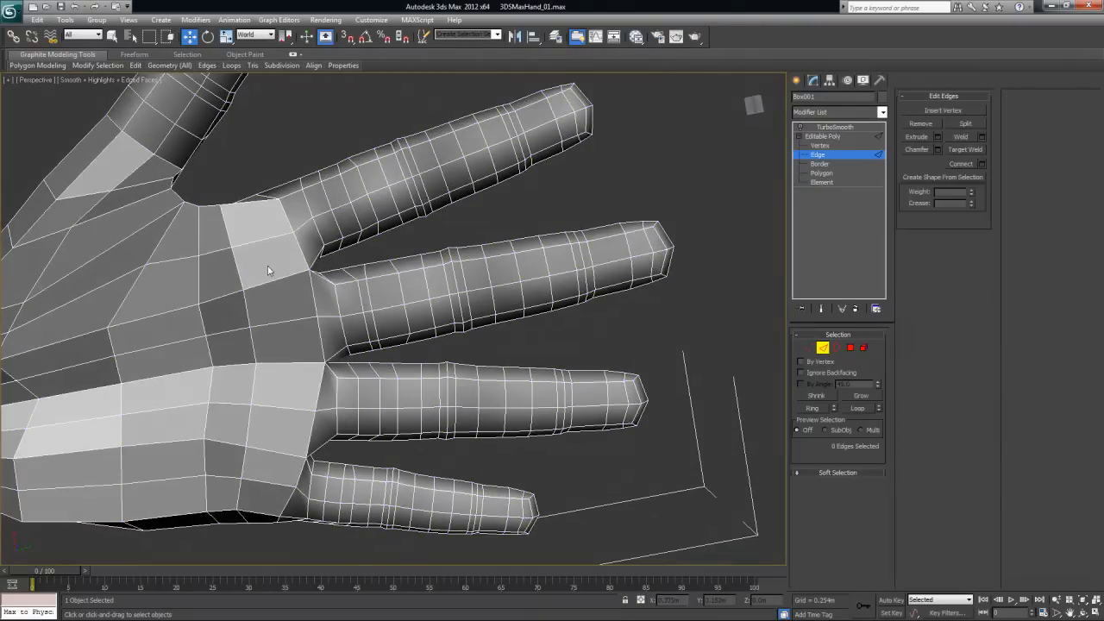
{"action": "left_click", "coordinate": [255, 241]}
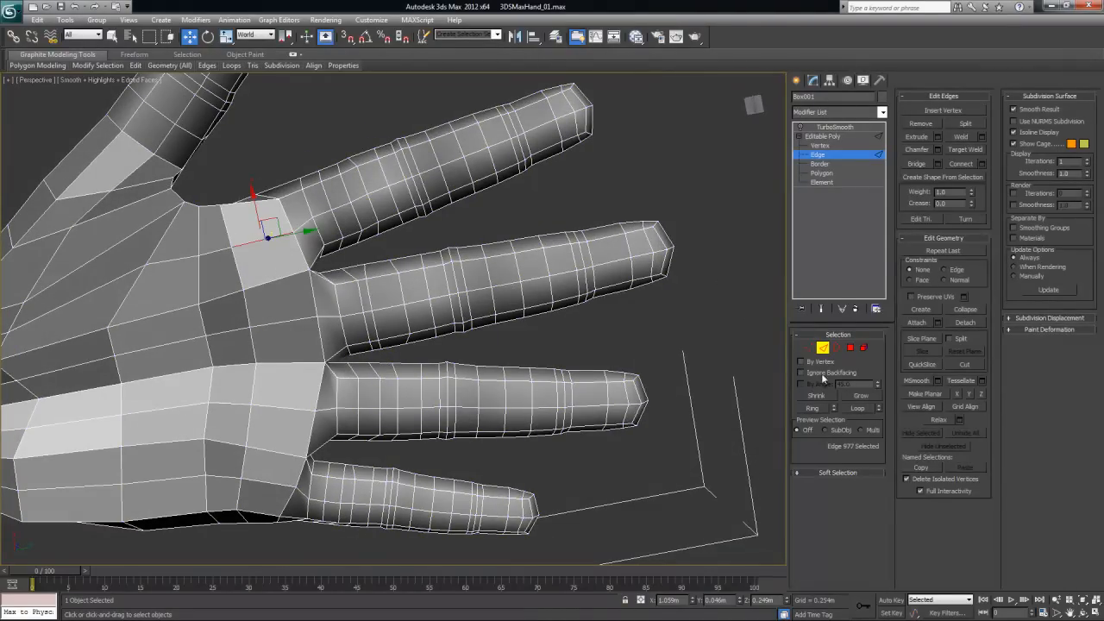
{"action": "left_click", "coordinate": [815, 409]}
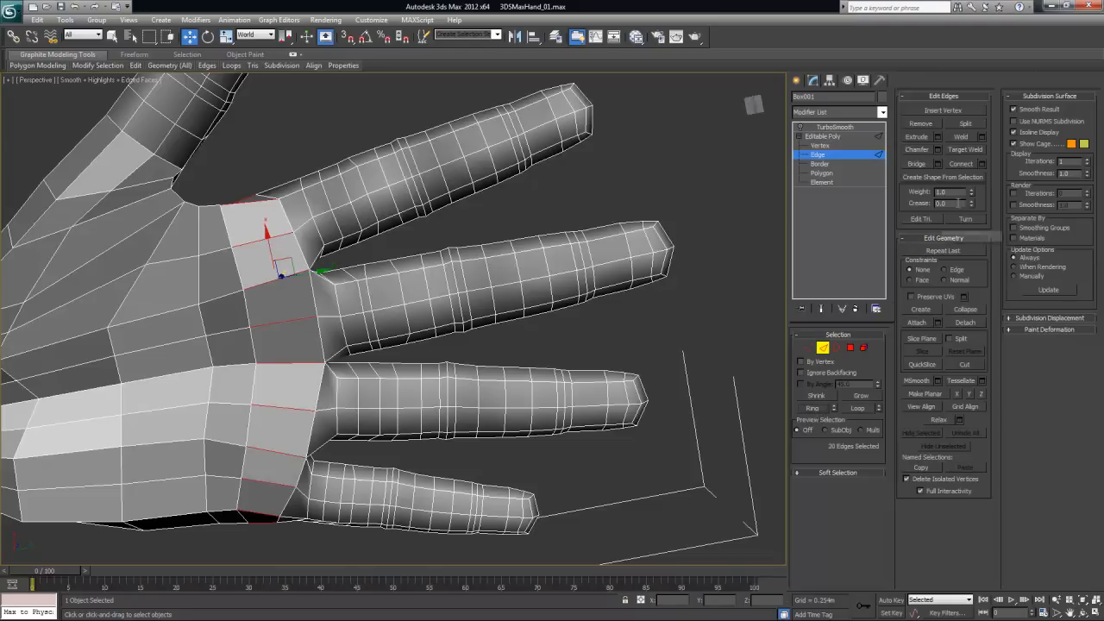
{"action": "left_click", "coordinate": [984, 163]}
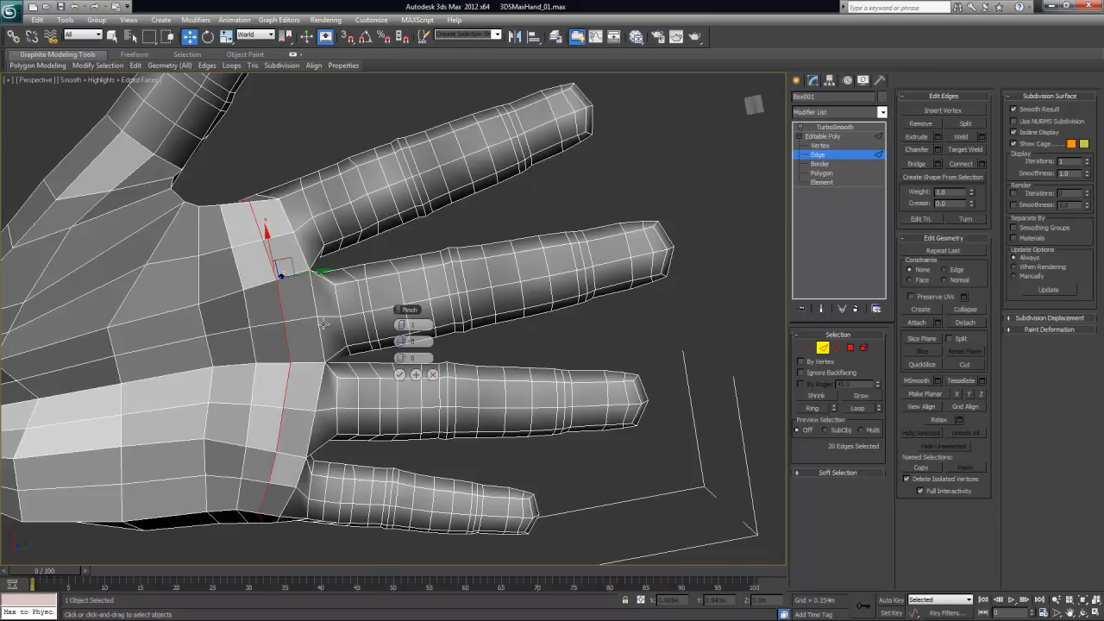
{"action": "left_click", "coordinate": [400, 374]}
- Lower individual vertices of the new loop on the palm side along Z to fill out the pads beneath the fingers
{"action": "middle_click_drag", "start_coordinate": [386, 280], "coordinate": [400, 307], "text": "alt"}
{"action": "left_click", "coordinate": [809, 346]}
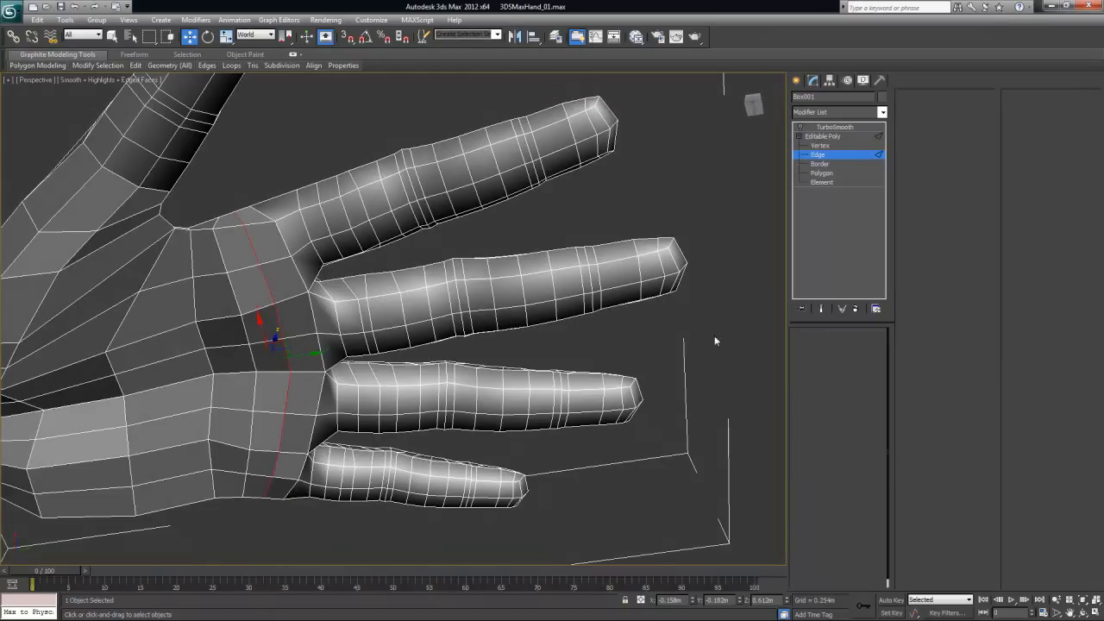
{"action": "middle_click_drag", "start_coordinate": [260, 264], "coordinate": [325, 335], "text": "alt"}
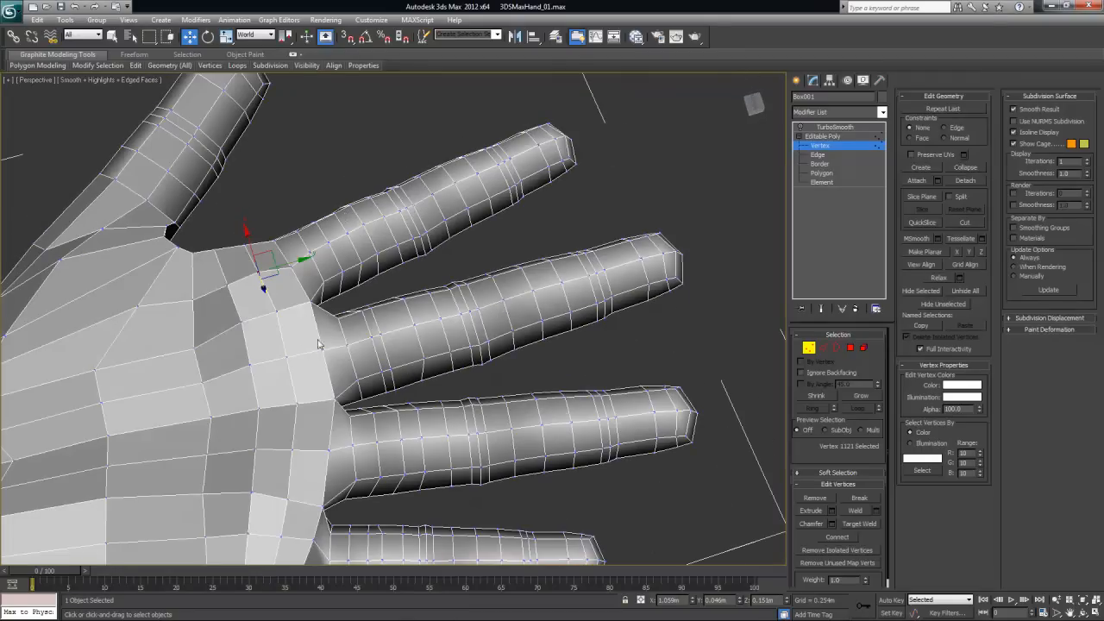
{"action": "middle_click_drag", "start_coordinate": [341, 394], "coordinate": [304, 362], "text": "alt"}
{"action": "left_click_drag", "start_coordinate": [287, 398], "coordinate": [288, 377]}
{"action": "mouse_move", "coordinate": [326, 411]}
{"action": "middle_mouse_down", "text": "alt"}
{"action": "mouse_move", "coordinate": [336, 398]}
{"action": "mouse_move", "coordinate": [331, 420]}
{"action": "middle_mouse_up", "text": "alt"}
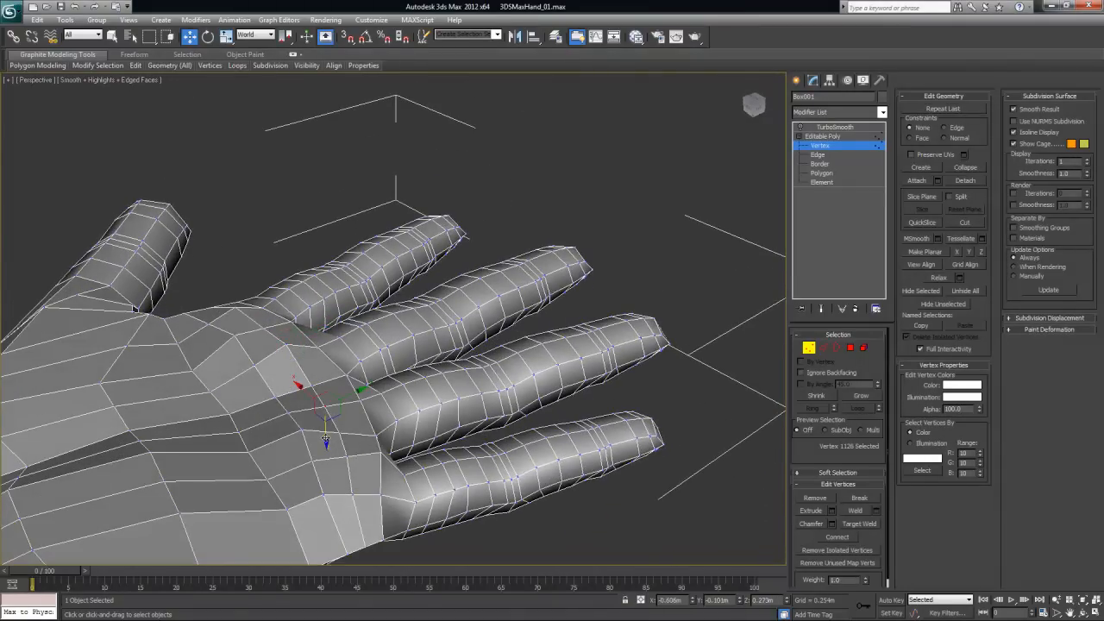
{"action": "left_click_drag", "start_coordinate": [325, 440], "coordinate": [327, 425]}
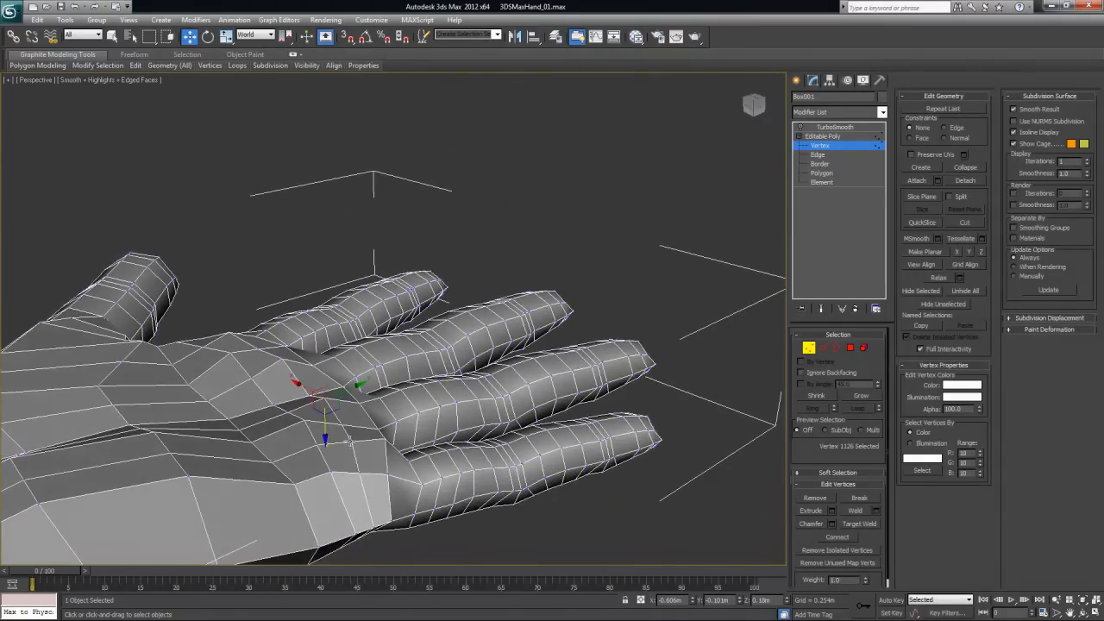
{"action": "middle_click_drag", "start_coordinate": [352, 442], "coordinate": [352, 460], "text": "alt"}
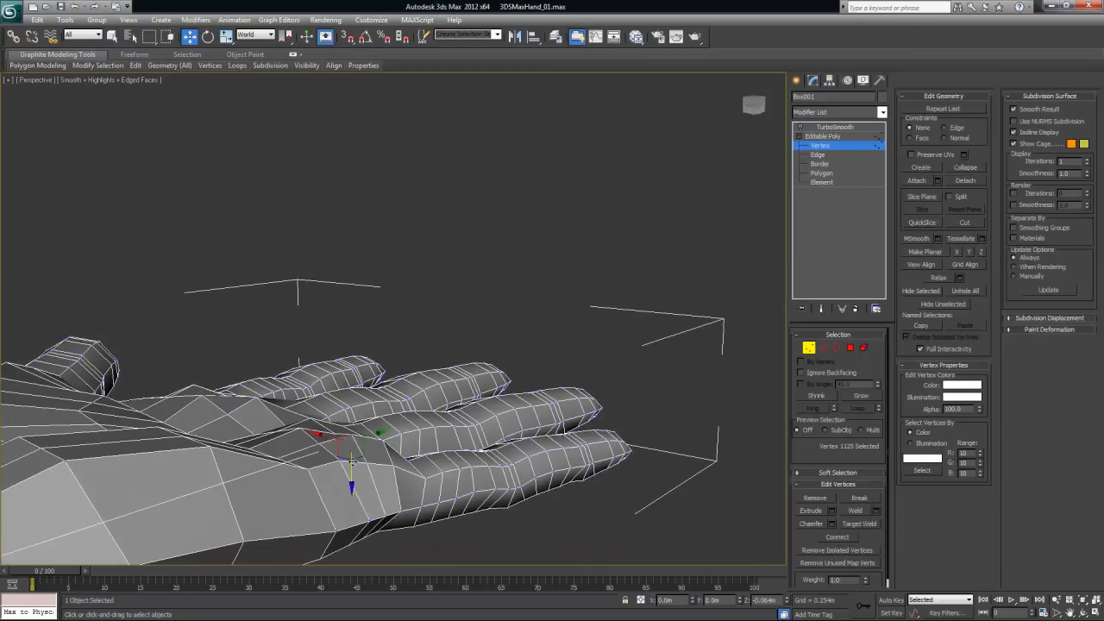
{"action": "left_click_drag", "start_coordinate": [353, 461], "coordinate": [352, 453]}
- Raise the palm-side web vertex between the ring and little fingers by about 0.052 m along Z
{"action": "middle_click_drag", "start_coordinate": [353, 449], "coordinate": [387, 440], "text": "alt"}
{"action": "left_click", "coordinate": [371, 424]}
{"action": "key", "text": "alt"}
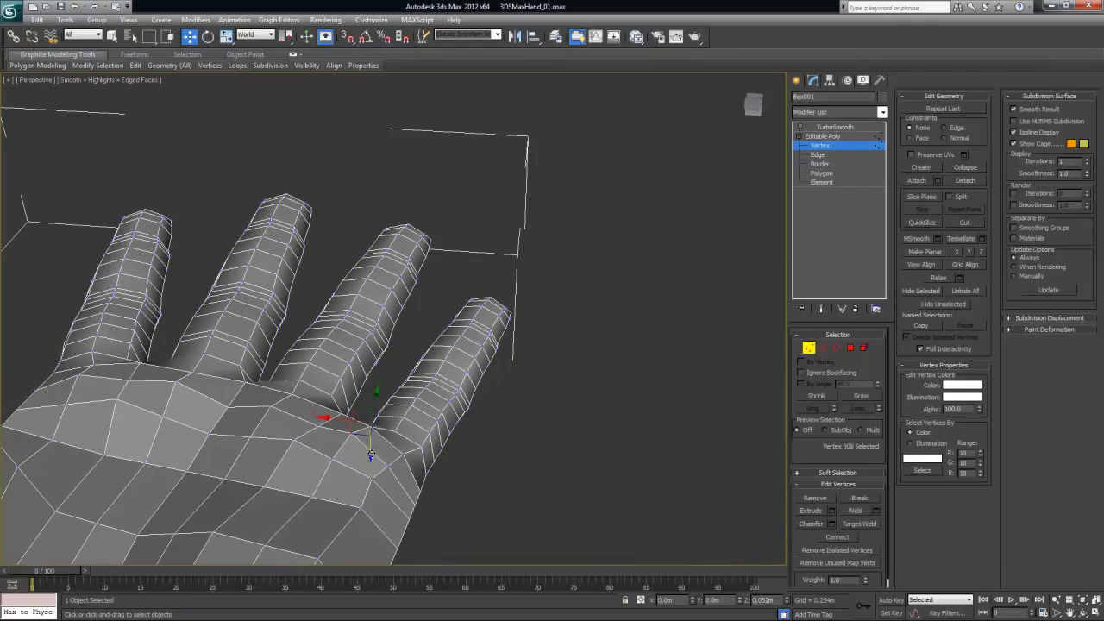
{"action": "middle_click_drag", "start_coordinate": [371, 441], "coordinate": [489, 326], "text": "alt"}
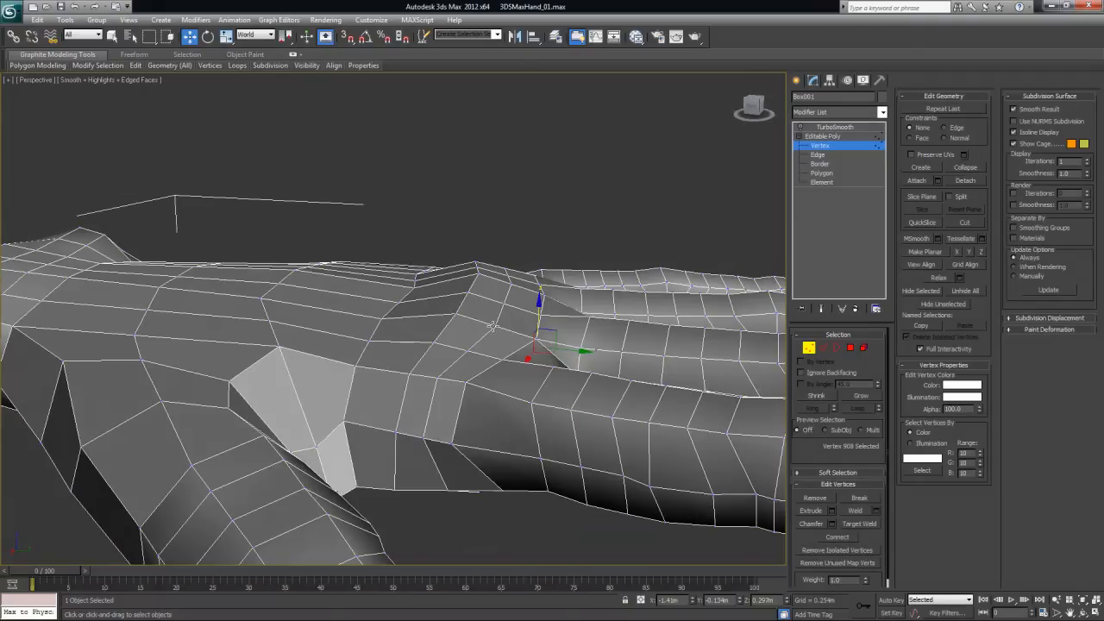
- Select the eight back-of-hand vertices in the row just behind the new loop and shift them toward the wrist along Y
{"action": "left_click", "coordinate": [455, 318]}
{"action": "left_click", "coordinate": [437, 341], "text": "ctrl"}
{"action": "middle_click_drag", "start_coordinate": [510, 271], "coordinate": [556, 283], "text": "alt"}
{"action": "left_click", "coordinate": [474, 264], "text": "ctrl"}
{"action": "left_click", "coordinate": [491, 230], "text": "ctrl"}
{"action": "left_click", "coordinate": [497, 206], "text": "ctrl"}
{"action": "left_click", "coordinate": [496, 177], "text": "ctrl"}
{"action": "left_click", "coordinate": [498, 164], "text": "ctrl"}
{"action": "key", "text": "alt+space"}
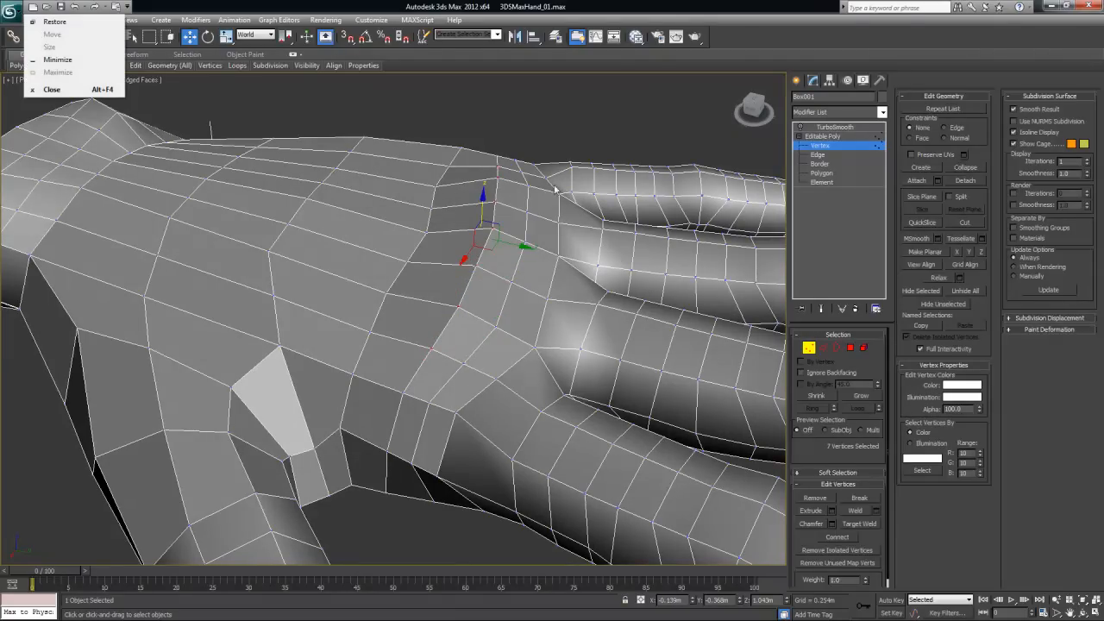
{"action": "key", "text": "Escape"}
{"action": "middle_click_drag", "start_coordinate": [557, 148], "coordinate": [487, 181], "text": "alt"}
{"action": "left_click", "coordinate": [464, 162], "text": "ctrl"}
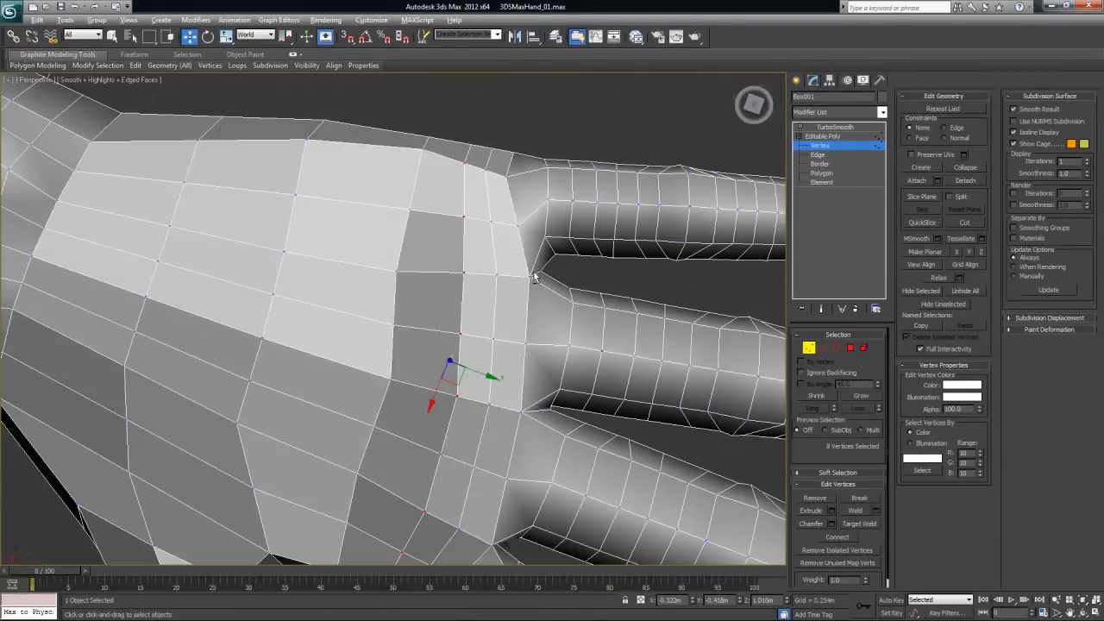
{"action": "middle_click_drag", "start_coordinate": [537, 276], "coordinate": [507, 340], "text": "alt"}
{"action": "key", "text": "x"}
{"action": "key", "text": "x"}
{"action": "left_click_drag", "start_coordinate": [492, 374], "coordinate": [473, 373]}
{"action": "middle_click_drag", "start_coordinate": [512, 399], "coordinate": [509, 241], "text": "alt"}
- Select the seven vertices of the new loop across the back of the hand and raise them along Z
{"action": "left_click", "coordinate": [455, 173]}
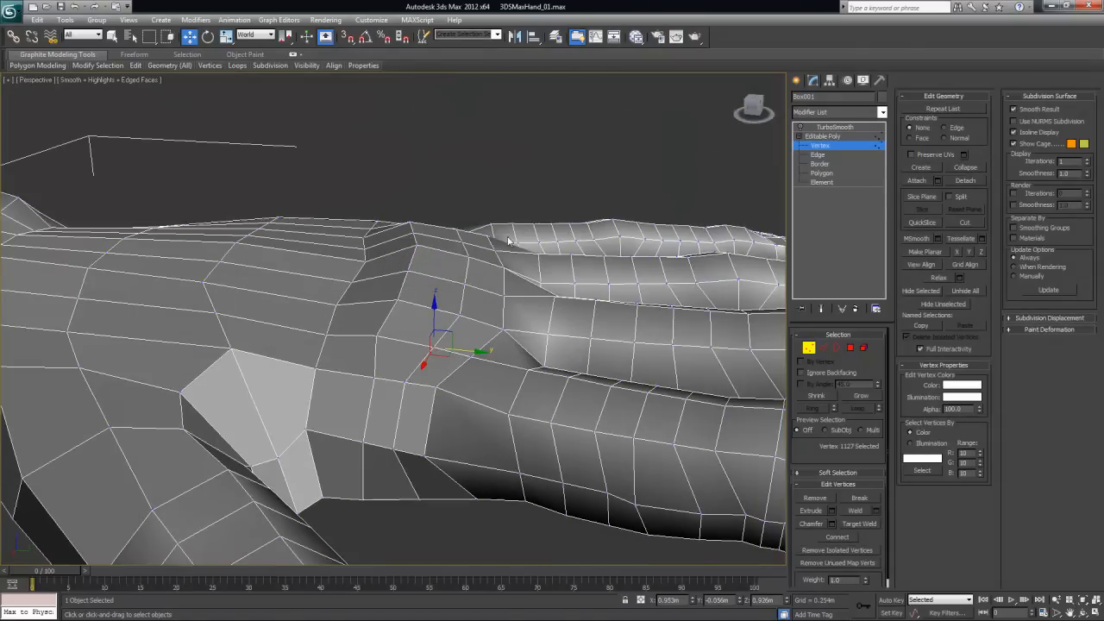
{"action": "left_click", "coordinate": [461, 298], "text": "ctrl"}
{"action": "left_click", "coordinate": [464, 283], "text": "ctrl"}
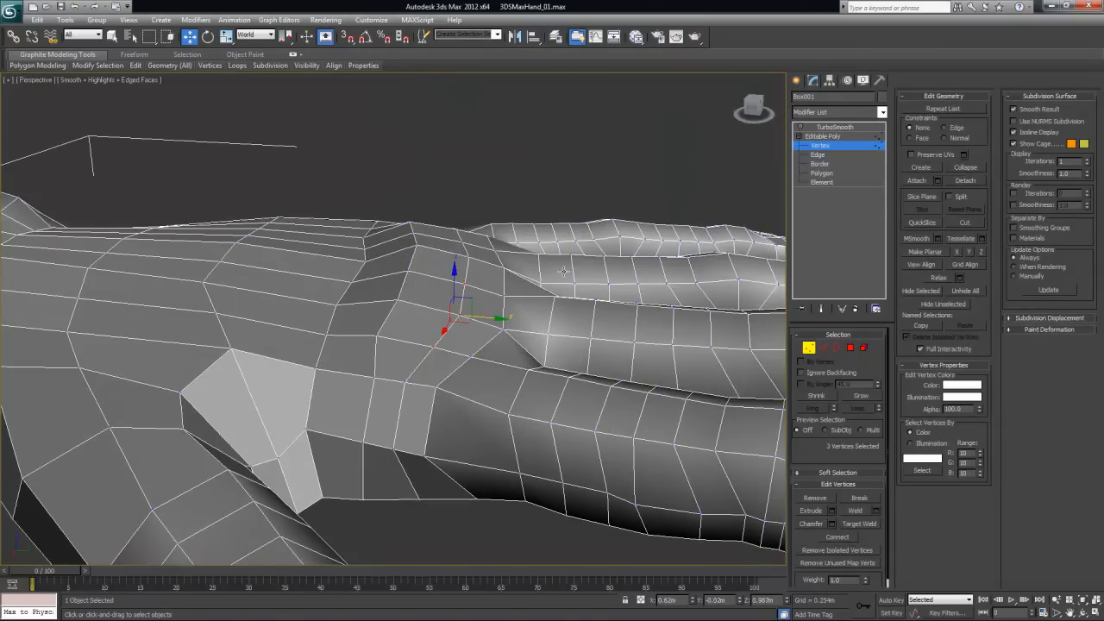
{"action": "middle_click_drag", "start_coordinate": [561, 279], "coordinate": [538, 289], "text": "alt"}
{"action": "left_click", "coordinate": [521, 234], "text": "ctrl"}
{"action": "left_click", "coordinate": [536, 202], "text": "ctrl"}
{"action": "left_click", "coordinate": [554, 177], "text": "ctrl"}
{"action": "left_click", "coordinate": [555, 160], "text": "ctrl"}
{"action": "middle_click_drag", "start_coordinate": [629, 240], "coordinate": [570, 240], "text": "alt"}
{"action": "middle_click_drag", "start_coordinate": [653, 258], "coordinate": [528, 203], "text": "alt"}
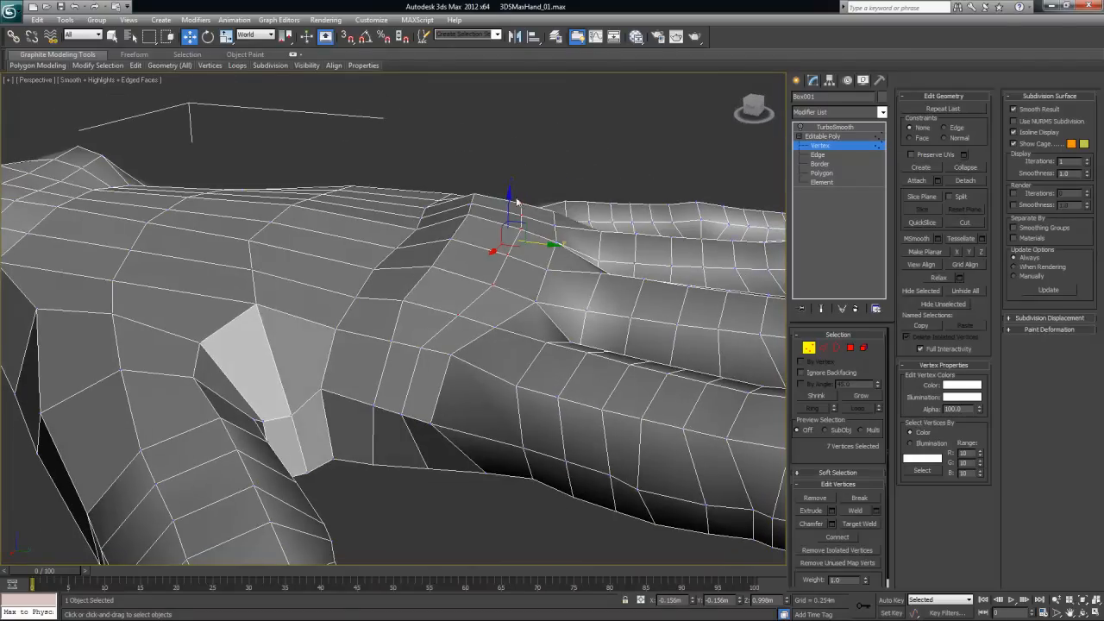
{"action": "middle_click_drag", "start_coordinate": [624, 241], "coordinate": [631, 228], "text": "alt"}
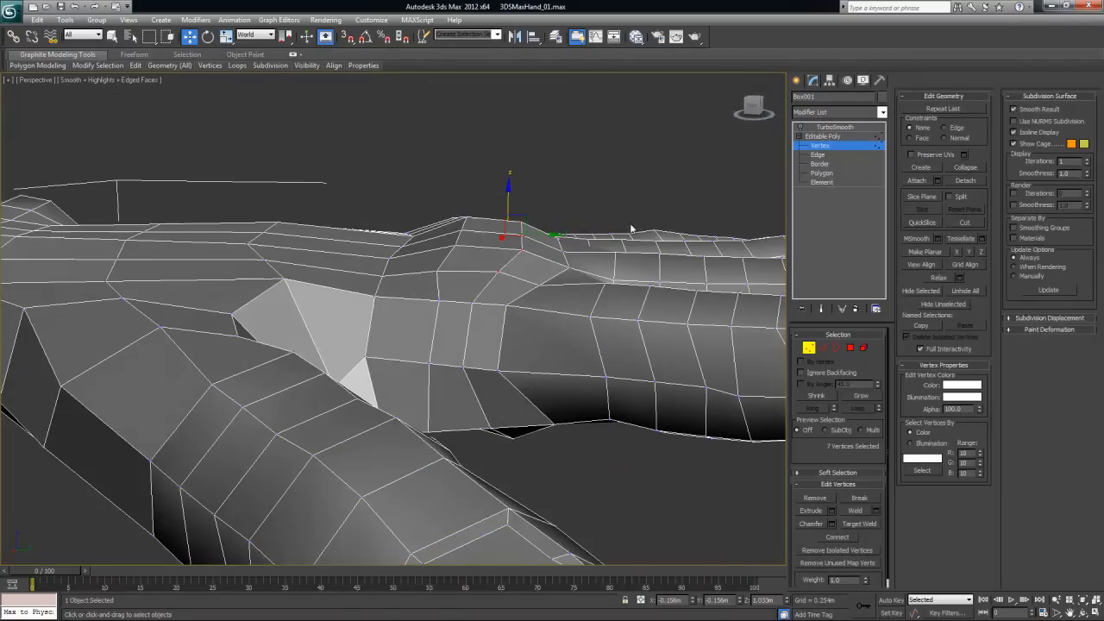
- Shift the seven new-loop vertices toward the wrist along Y and lower them slightly along Z
{"action": "left_click_drag", "start_coordinate": [555, 234], "coordinate": [542, 234]}
{"action": "left_click_drag", "start_coordinate": [497, 189], "coordinate": [514, 209]}
{"action": "left_click", "coordinate": [540, 238]}
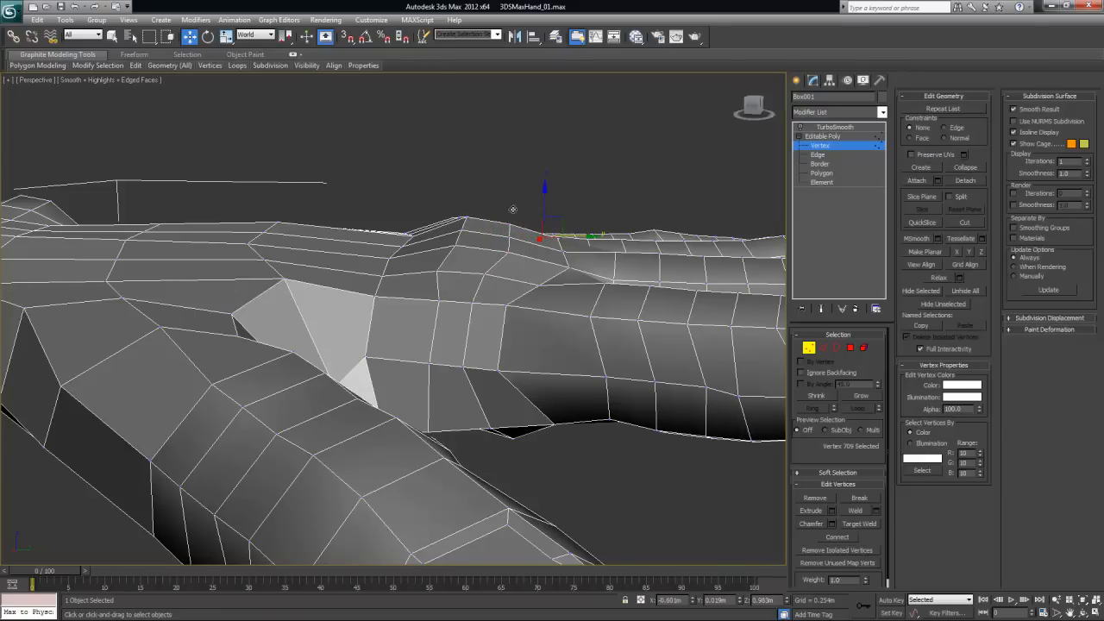
{"action": "key", "text": "ctrl+z"}
{"action": "middle_click_drag", "start_coordinate": [583, 220], "coordinate": [445, 236], "text": "alt"}
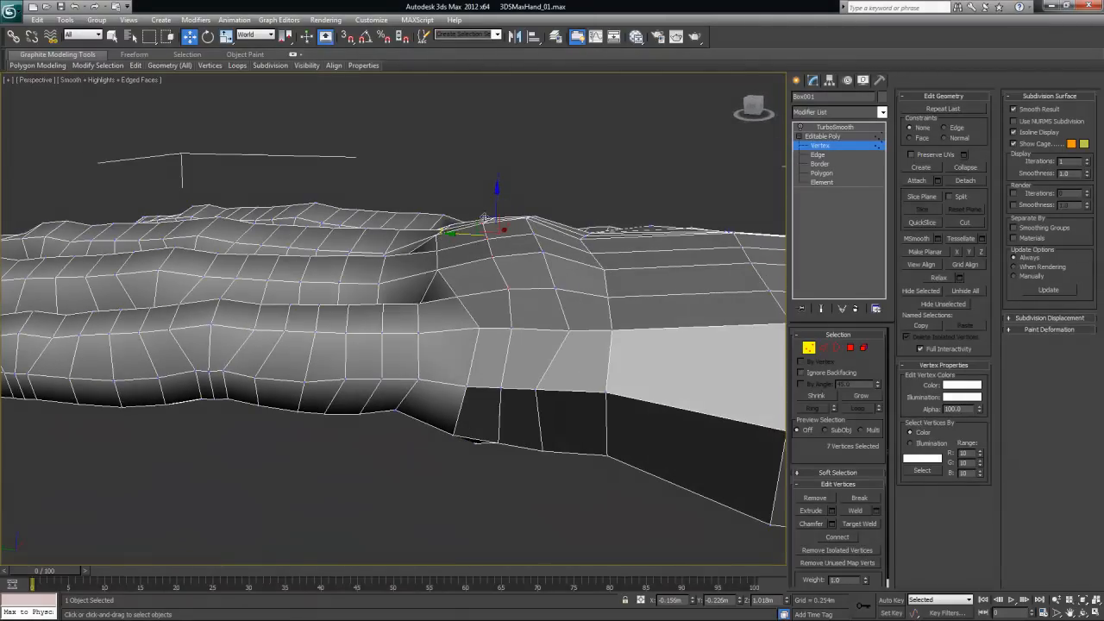
{"action": "left_click_drag", "start_coordinate": [498, 195], "coordinate": [497, 196]}
{"action": "left_click", "coordinate": [590, 211]}
- Raise the two columns of vertices running down the back of the hand behind the middle and ring knuckles as tendon ridges
{"action": "middle_click_drag", "start_coordinate": [590, 213], "coordinate": [363, 259], "text": "alt"}
{"action": "scroll", "coordinate": [461, 256], "scroll_direction": "up", "scroll_amount": 2}
{"action": "scroll", "coordinate": [339, 230], "scroll_direction": "down", "scroll_amount": 5}
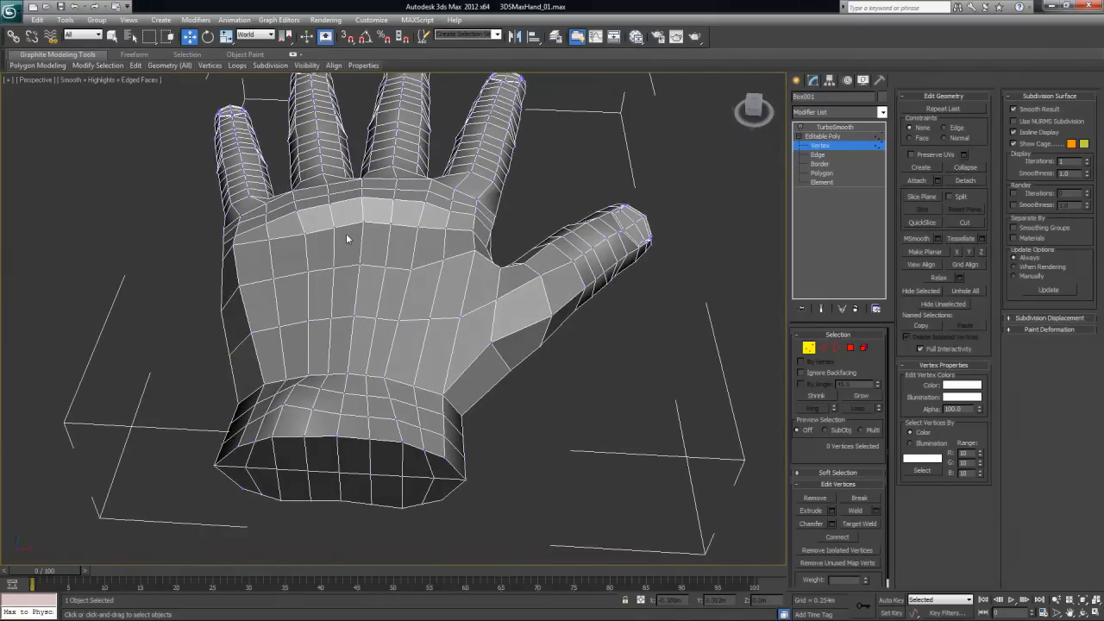
{"action": "left_click", "coordinate": [337, 228]}
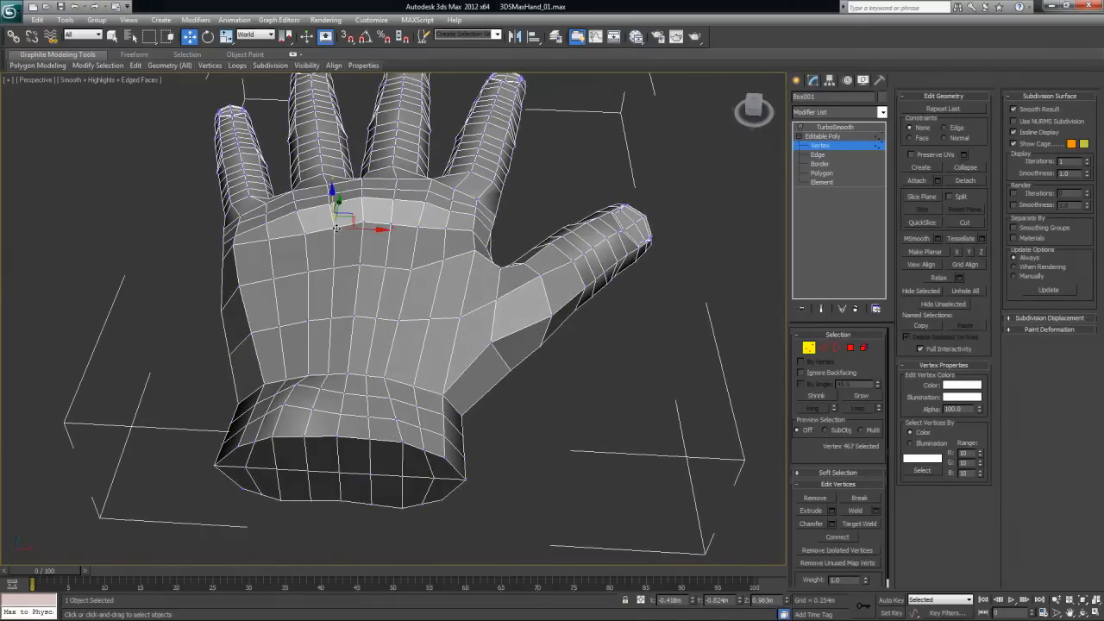
{"action": "left_click", "coordinate": [334, 267], "text": "ctrl"}
{"action": "left_click", "coordinate": [331, 318], "text": "ctrl"}
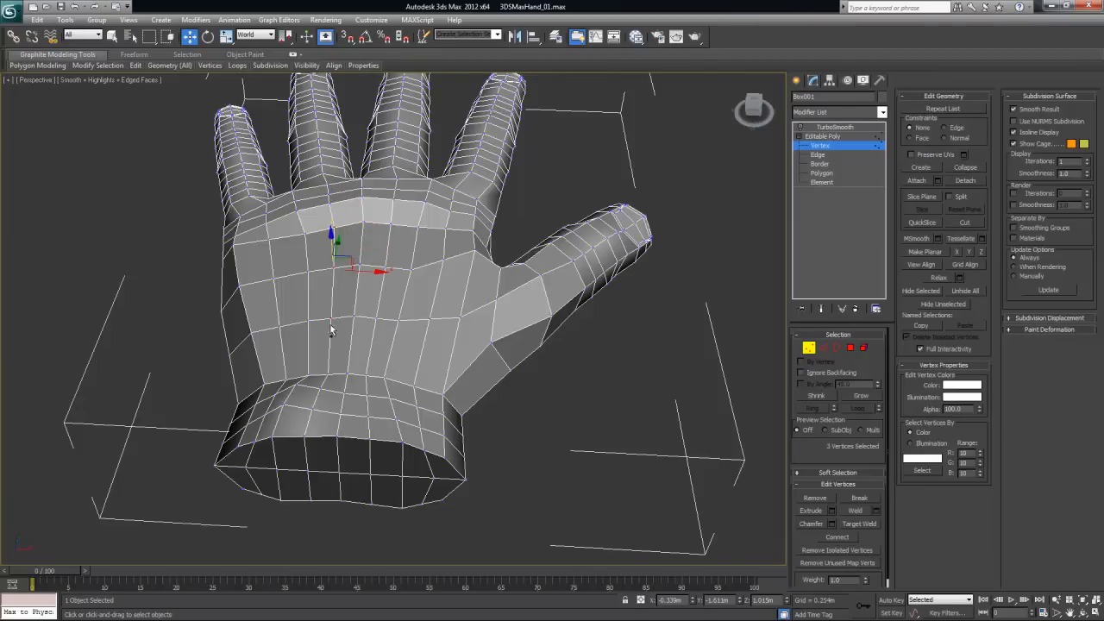
{"action": "left_click", "coordinate": [326, 372], "text": "ctrl"}
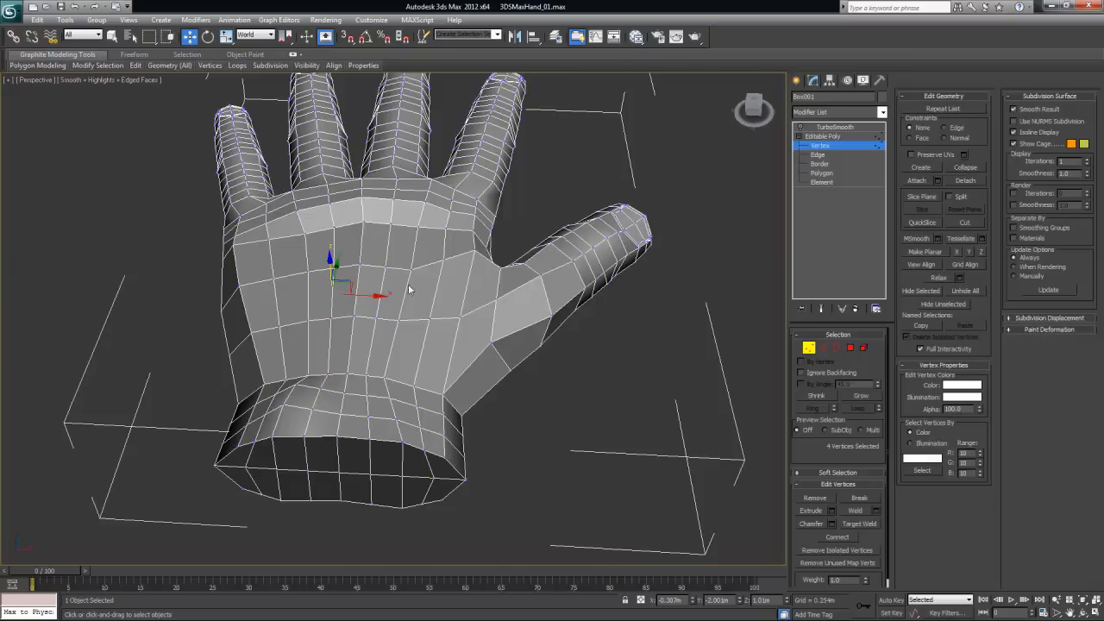
{"action": "left_click", "coordinate": [391, 224], "text": "ctrl"}
{"action": "left_click", "coordinate": [385, 268], "text": "ctrl"}
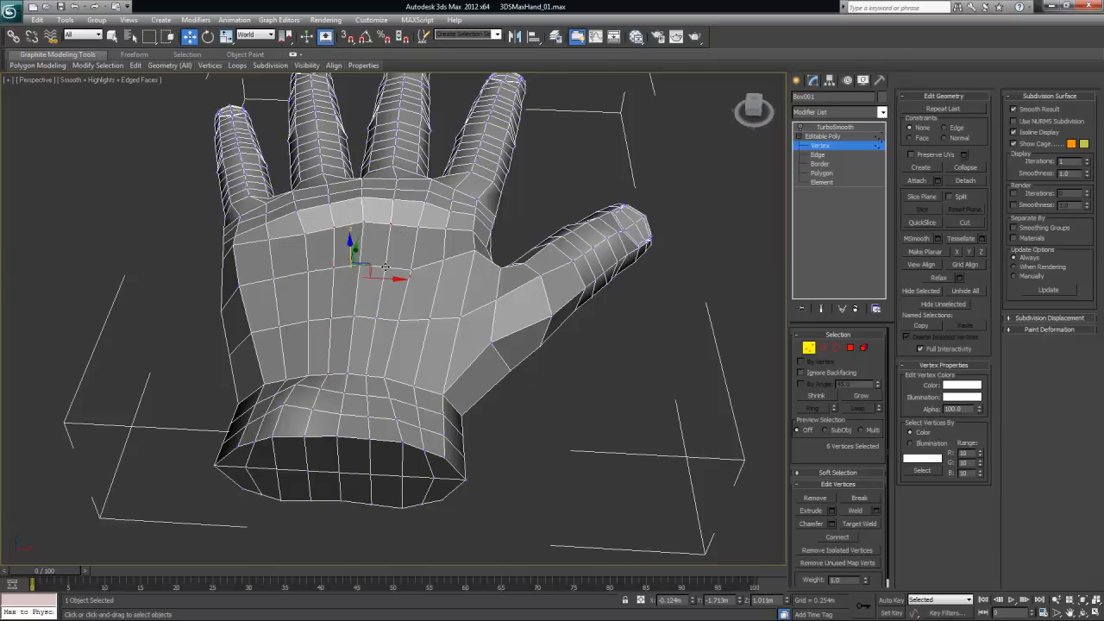
{"action": "left_click", "coordinate": [377, 319], "text": "ctrl"}
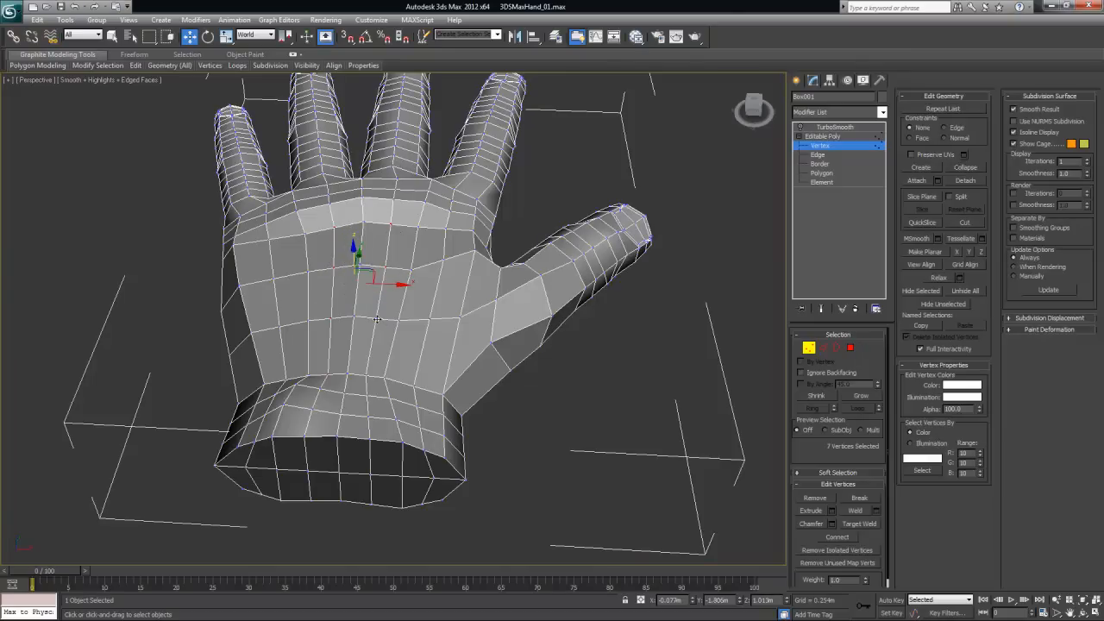
{"action": "left_click", "coordinate": [327, 373], "text": "alt"}
{"action": "middle_click_drag", "start_coordinate": [458, 332], "coordinate": [457, 313], "text": "alt"}
{"action": "left_click_drag", "start_coordinate": [359, 222], "coordinate": [359, 220]}
- Nudge two vertices behind the index knuckle sideways along X, and raise that column's three vertices by about 0.065 m
{"action": "left_click", "coordinate": [446, 247]}
{"action": "left_click", "coordinate": [445, 250]}
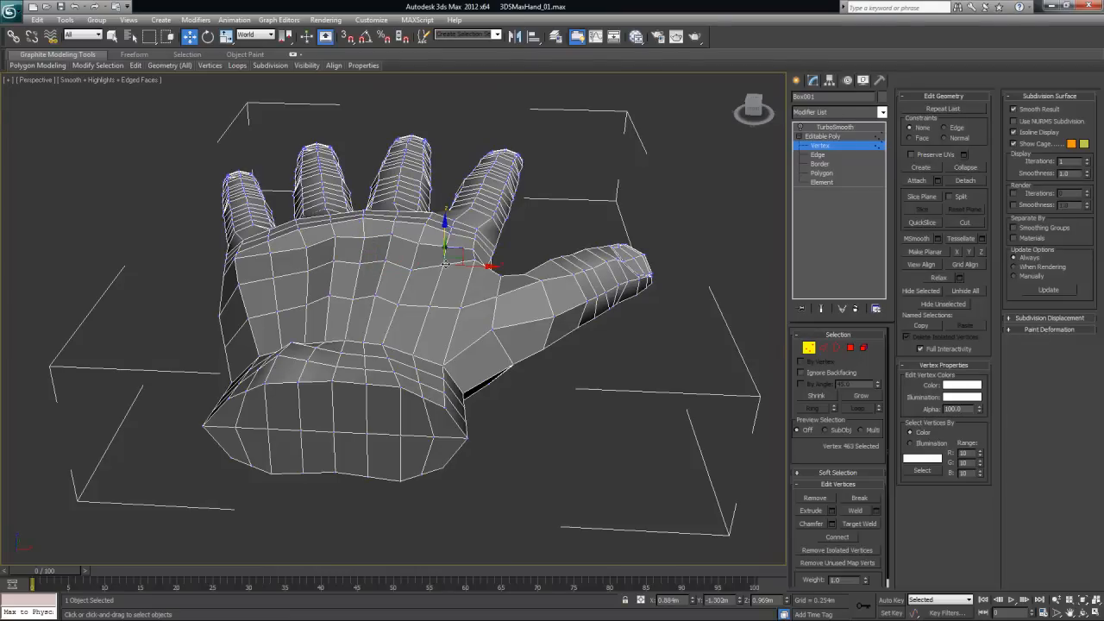
{"action": "left_click_drag", "start_coordinate": [488, 264], "coordinate": [484, 266]}
{"action": "left_click", "coordinate": [432, 304]}
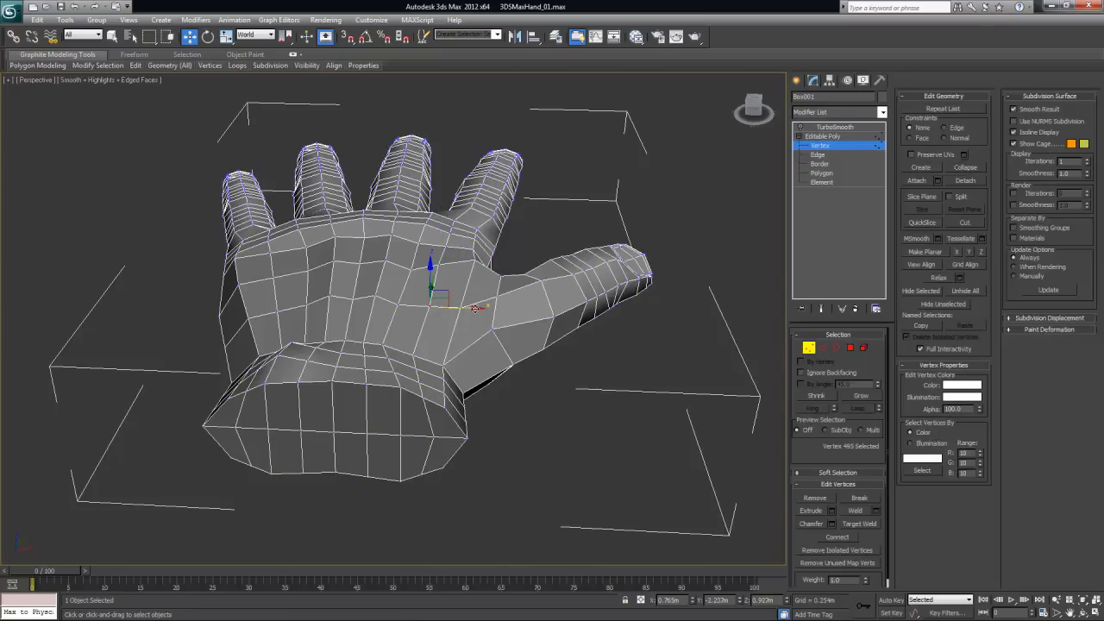
{"action": "left_click", "coordinate": [445, 247]}
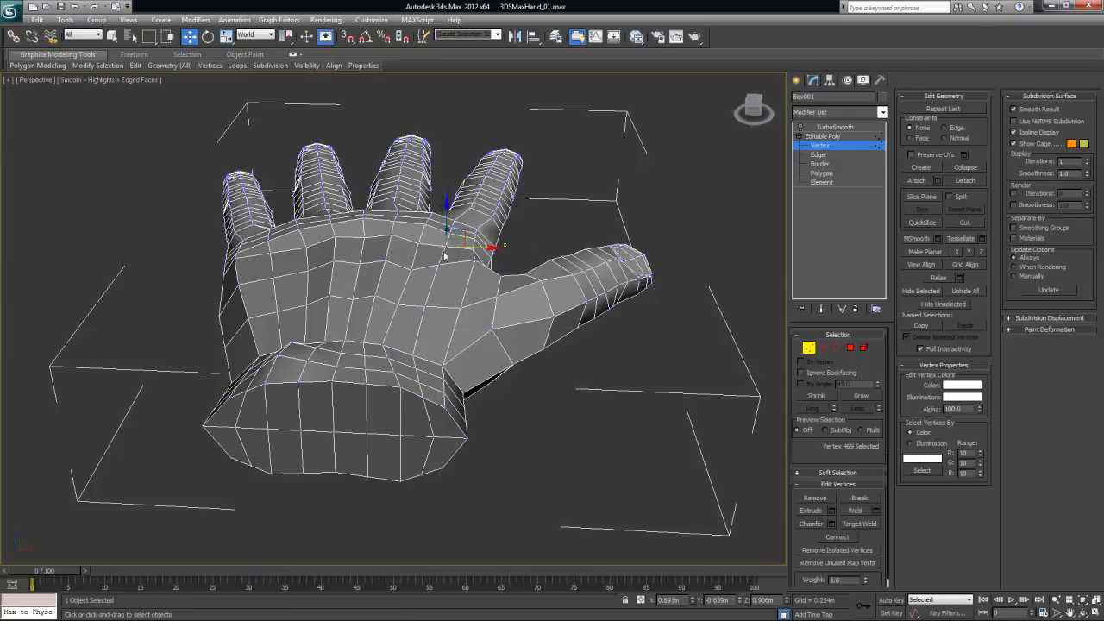
{"action": "left_click", "coordinate": [439, 262], "text": "ctrl"}
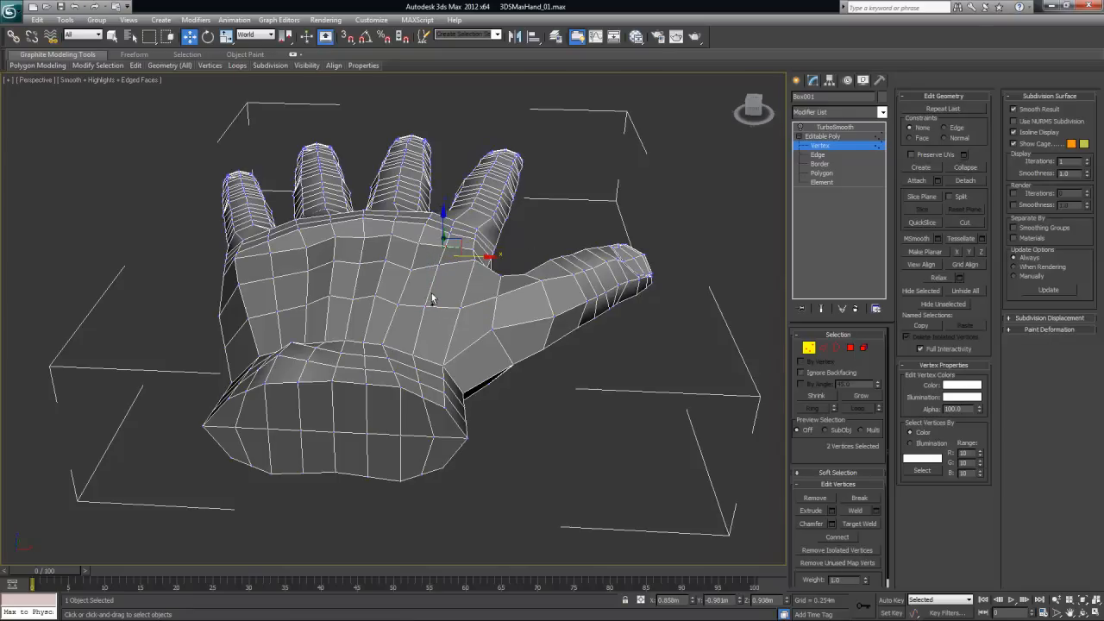
{"action": "left_click", "coordinate": [438, 222], "text": "ctrl"}
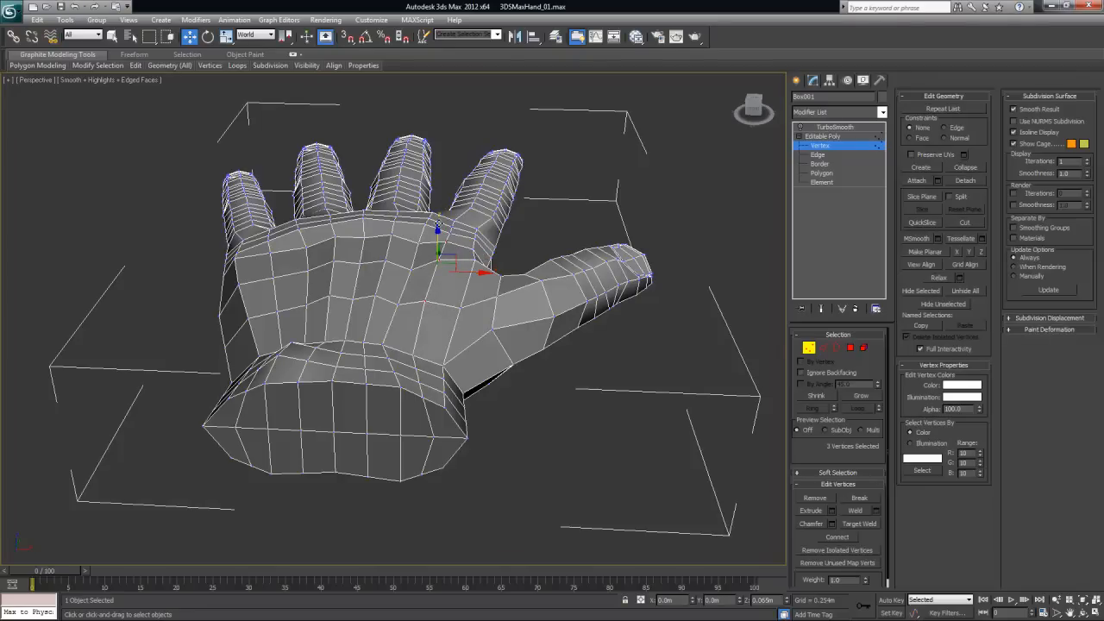
{"action": "left_click", "coordinate": [608, 223]}
- Raise two vertices on top of the index finger's knuckle by about 0.07 m along Z
{"action": "left_click", "coordinate": [456, 235]}
{"action": "key", "text": "z"}
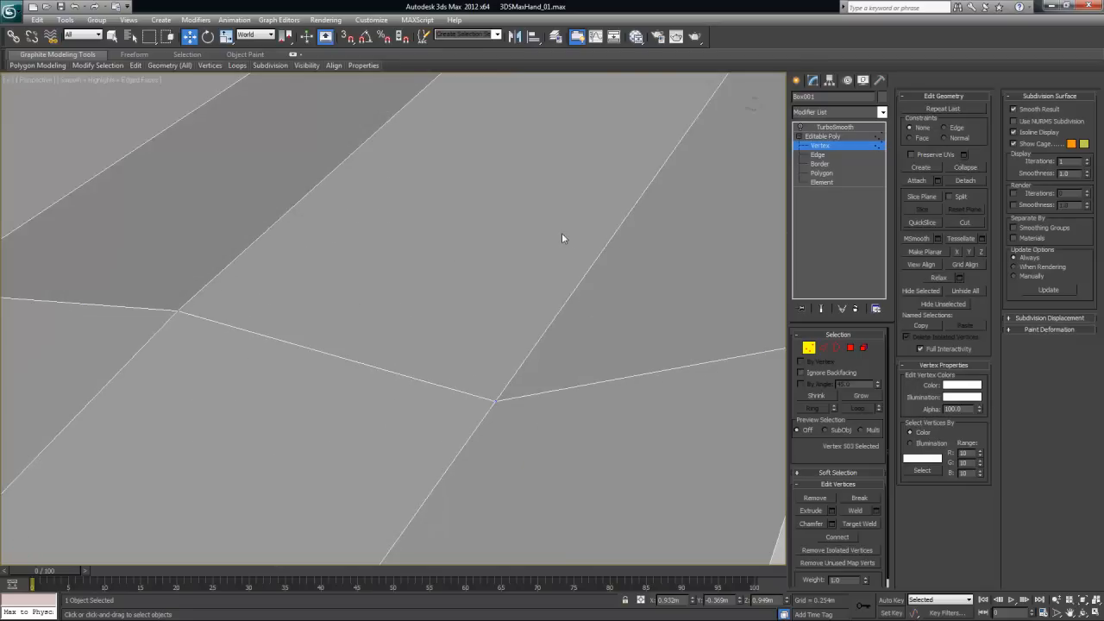
{"action": "scroll", "coordinate": [561, 233], "scroll_direction": "down", "scroll_amount": 5}
{"action": "left_click", "coordinate": [530, 163]}
{"action": "left_click", "coordinate": [516, 139]}
{"action": "left_click", "coordinate": [503, 154], "text": "ctrl"}
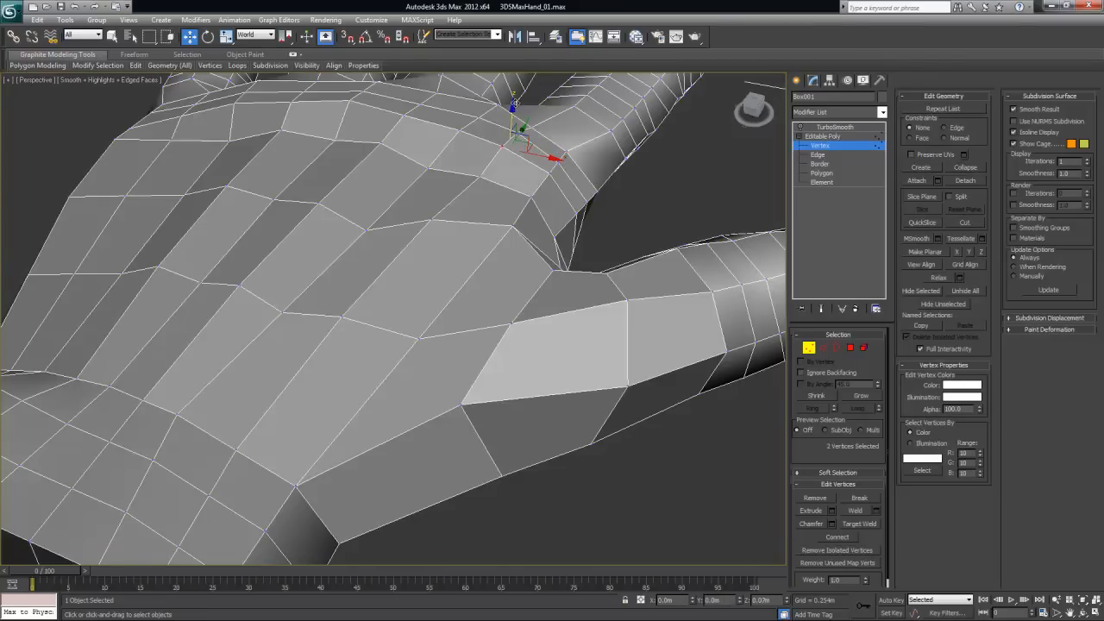
{"action": "left_click", "coordinate": [716, 215]}
- Lower the vertices in the web between the index and middle fingers along Z to deepen the gap
{"action": "middle_click_drag", "start_coordinate": [644, 209], "coordinate": [656, 210], "text": "alt"}
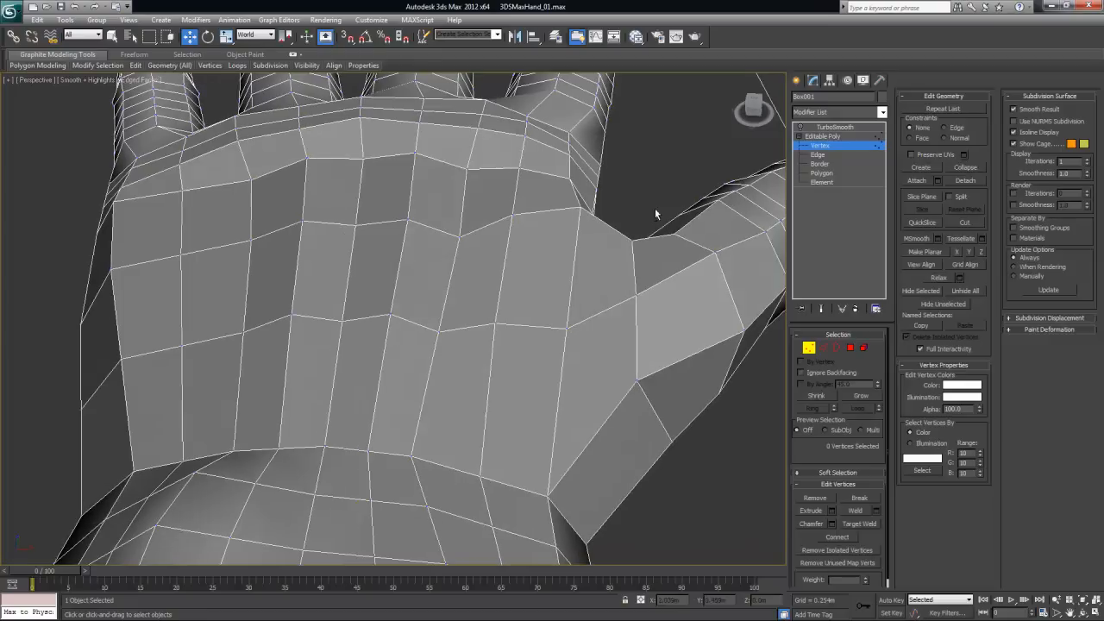
{"action": "left_click", "coordinate": [476, 128]}
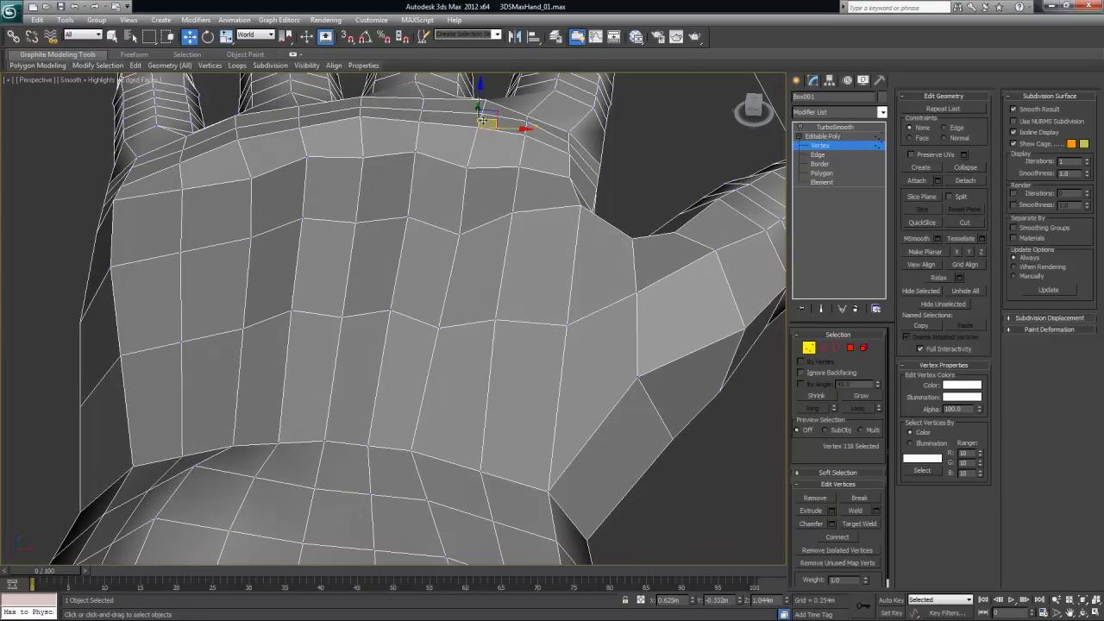
{"action": "middle_click_drag", "start_coordinate": [611, 163], "coordinate": [614, 150], "text": "alt"}
{"action": "left_click", "coordinate": [613, 150]}
{"action": "left_click", "coordinate": [482, 112]}
{"action": "middle_click_drag", "start_coordinate": [484, 82], "coordinate": [486, 143], "text": "alt"}
{"action": "left_click_drag", "start_coordinate": [478, 140], "coordinate": [479, 154]}
{"action": "left_click", "coordinate": [511, 158]}
{"action": "middle_click_drag", "start_coordinate": [511, 158], "coordinate": [492, 169], "text": "alt"}
{"action": "left_click", "coordinate": [492, 168]}
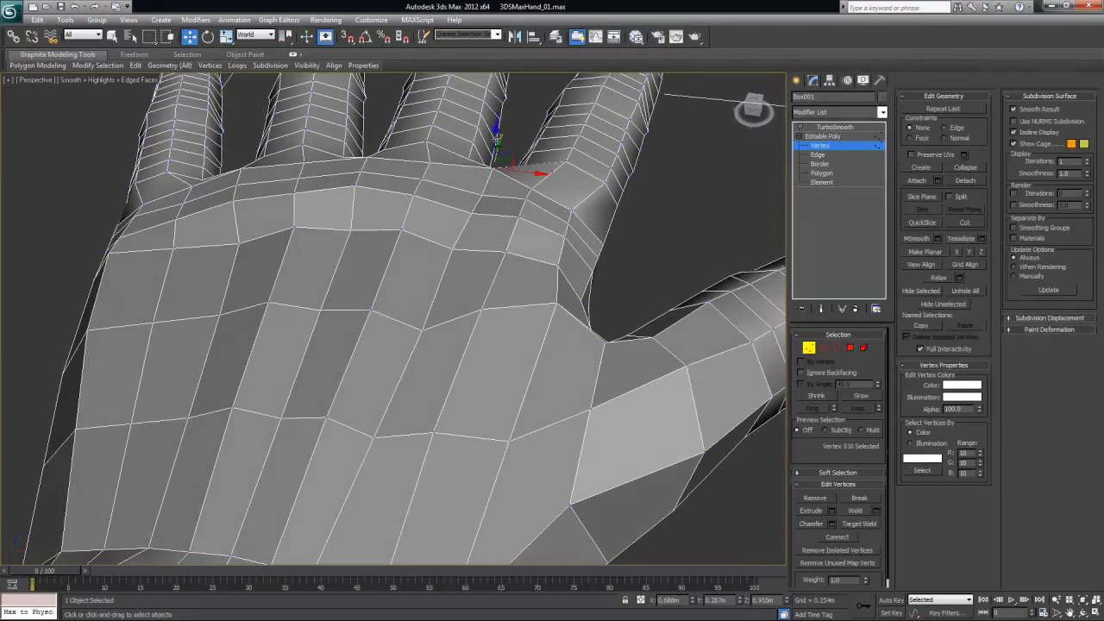
{"action": "left_click_drag", "start_coordinate": [497, 131], "coordinate": [497, 149]}
- Lower three vertices in the middle–ring finger web and three in the ring–little finger web along Z
{"action": "left_click", "coordinate": [367, 160]}
{"action": "left_click", "coordinate": [360, 175], "text": "ctrl"}
{"action": "left_click", "coordinate": [355, 186], "text": "ctrl"}
{"action": "left_click_drag", "start_coordinate": [361, 137], "coordinate": [361, 157]}
{"action": "left_click", "coordinate": [242, 179]}
{"action": "left_click", "coordinate": [235, 200], "text": "ctrl"}
{"action": "left_click", "coordinate": [230, 155], "text": "ctrl"}
{"action": "left_click_drag", "start_coordinate": [231, 148], "coordinate": [234, 162]}
- Shift three pairs of vertices at the little finger's base and knuckle outward along X
{"action": "middle_click_drag", "start_coordinate": [348, 243], "coordinate": [360, 237], "text": "alt"}
{"action": "left_click", "coordinate": [187, 192]}
{"action": "middle_click_drag", "start_coordinate": [229, 238], "coordinate": [230, 265], "text": "alt"}
{"action": "left_click", "coordinate": [143, 218], "text": "ctrl"}
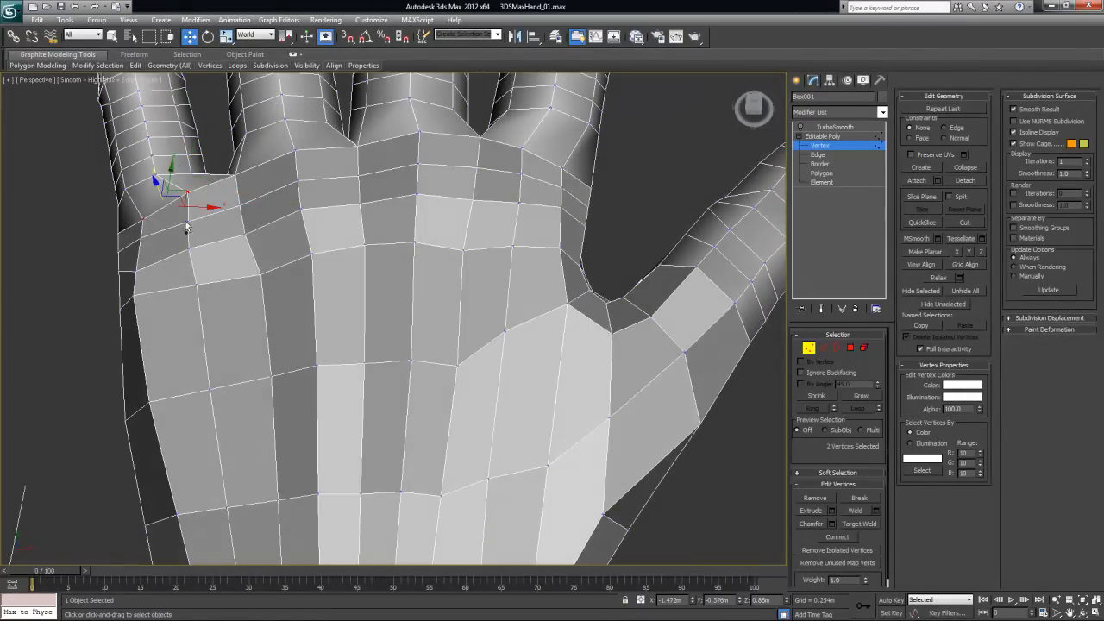
{"action": "left_click_drag", "start_coordinate": [211, 208], "coordinate": [153, 233]}
{"action": "left_click", "coordinate": [142, 238]}
{"action": "left_click", "coordinate": [188, 223], "text": "ctrl"}
{"action": "left_click_drag", "start_coordinate": [210, 231], "coordinate": [189, 254]}
{"action": "left_click", "coordinate": [136, 271]}
{"action": "left_click", "coordinate": [189, 252], "text": "ctrl"}
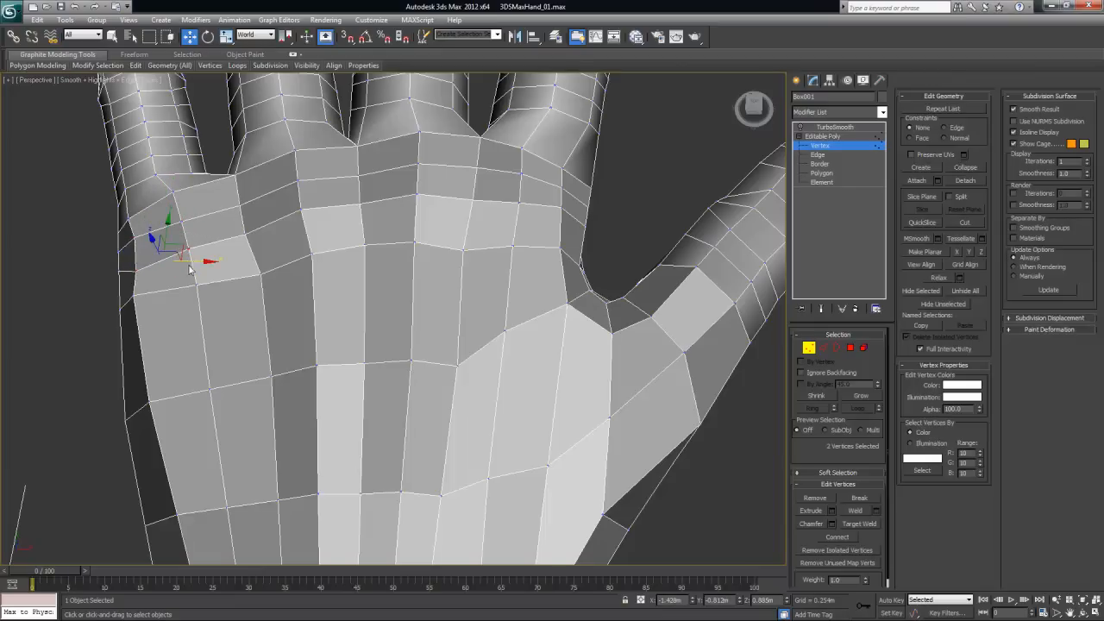
{"action": "left_click_drag", "start_coordinate": [205, 260], "coordinate": [199, 261]}
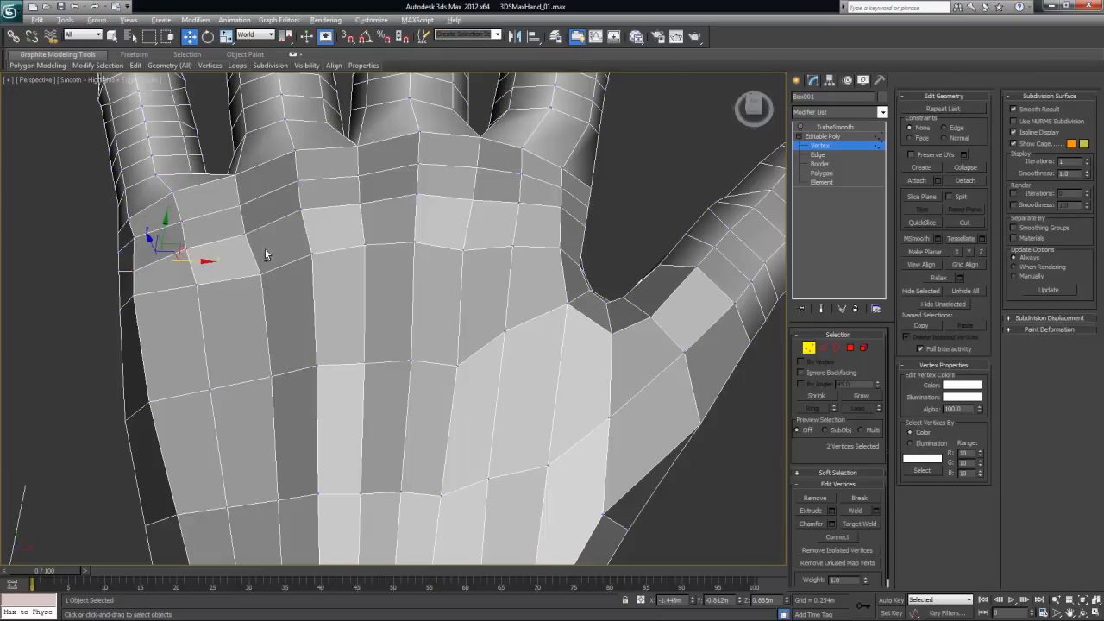
- Raise individual vertices on the back of the hand behind the little finger along Z, the wrist-side one by about 0.076 m
{"action": "middle_click_drag", "start_coordinate": [199, 260], "coordinate": [220, 226], "text": "alt"}
{"action": "left_click", "coordinate": [179, 227]}
{"action": "left_click", "coordinate": [181, 211], "text": "ctrl"}
{"action": "middle_click_drag", "start_coordinate": [180, 211], "coordinate": [274, 279], "text": "alt"}
{"action": "left_click", "coordinate": [294, 326]}
{"action": "middle_click_drag", "start_coordinate": [293, 326], "coordinate": [298, 300], "text": "alt"}
{"action": "left_click_drag", "start_coordinate": [289, 283], "coordinate": [291, 275]}
{"action": "middle_click_drag", "start_coordinate": [313, 248], "coordinate": [129, 264], "text": "alt"}
{"action": "left_click", "coordinate": [270, 245]}
{"action": "left_click_drag", "start_coordinate": [258, 235], "coordinate": [259, 226]}
{"action": "left_click", "coordinate": [331, 392]}
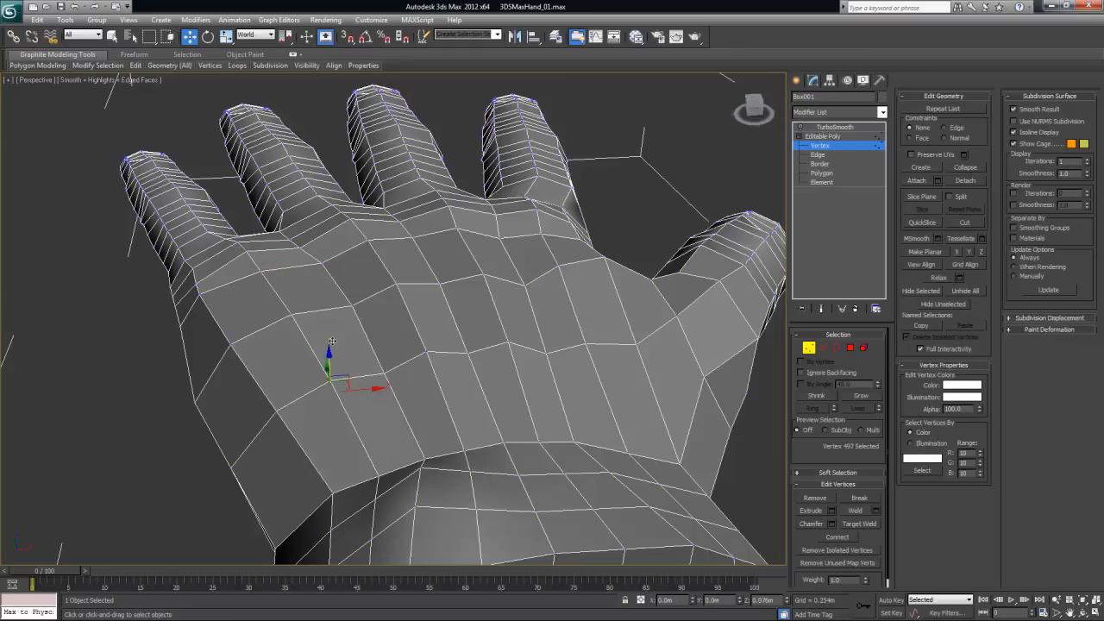
{"action": "left_click", "coordinate": [450, 409]}
- Leave vertex editing, turn TurboSmooth on and show the deselected hand shaded without edges
{"action": "scroll", "coordinate": [467, 386], "scroll_direction": "down", "scroll_amount": 2}
{"action": "middle_click_drag", "start_coordinate": [357, 382], "coordinate": [466, 370], "text": "alt"}
{"action": "scroll", "coordinate": [561, 348], "scroll_direction": "down", "scroll_amount": 4}
{"action": "middle_click_drag", "start_coordinate": [562, 347], "coordinate": [615, 345], "text": "alt"}
{"action": "middle_click_drag", "start_coordinate": [446, 301], "coordinate": [522, 384], "text": "alt"}
{"action": "scroll", "coordinate": [498, 357], "scroll_direction": "up", "scroll_amount": 4}
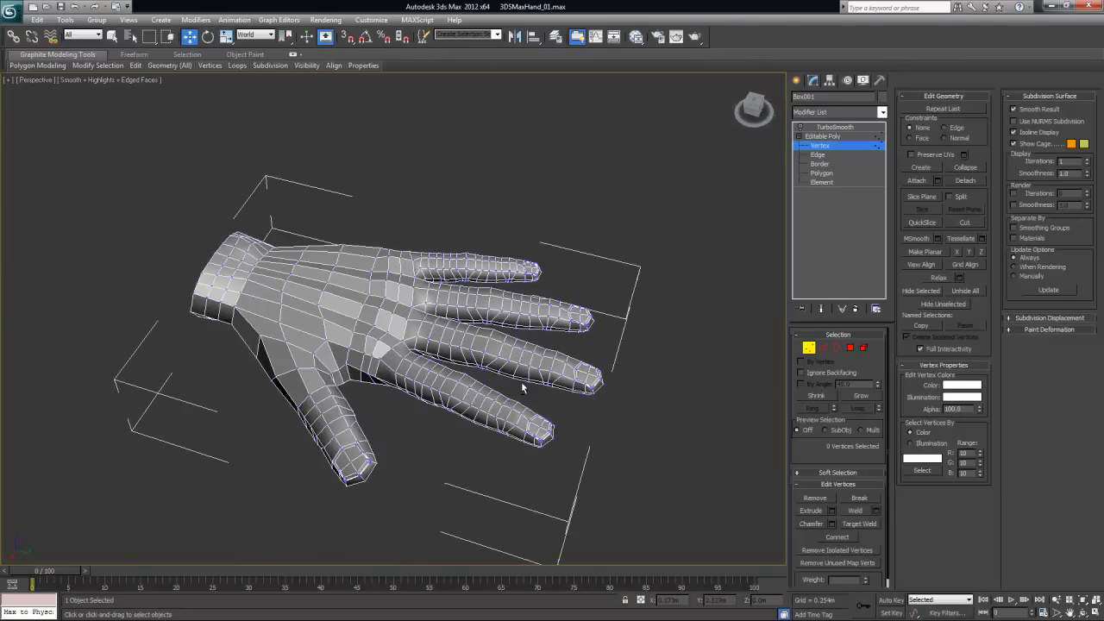
{"action": "left_click", "coordinate": [810, 349]}
{"action": "left_click", "coordinate": [824, 126]}
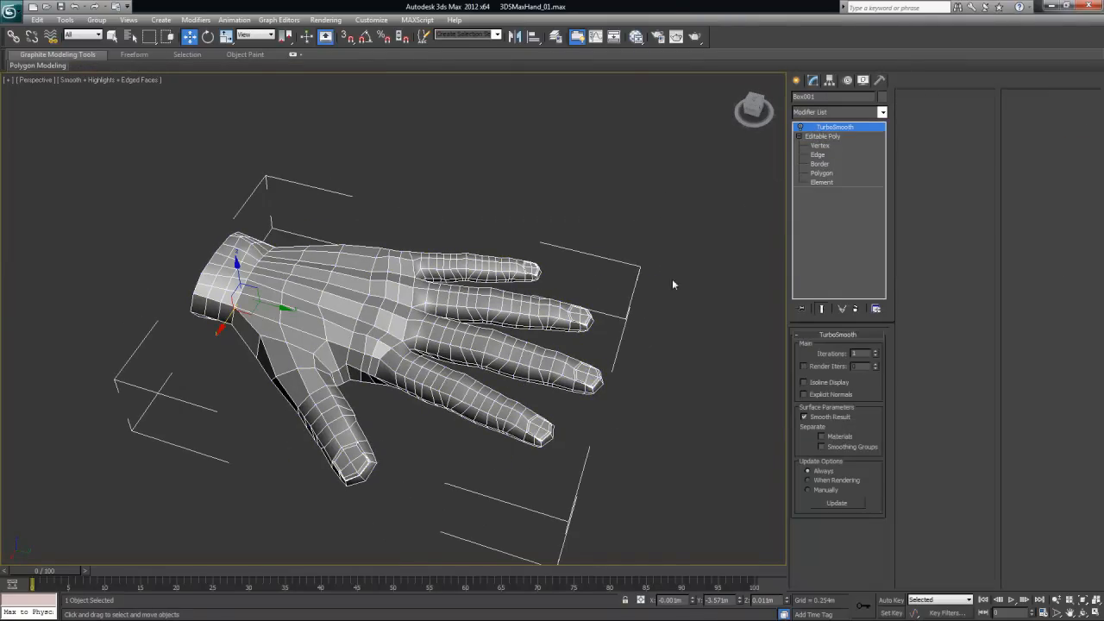
{"action": "left_click", "coordinate": [801, 128]}
{"action": "middle_click_drag", "start_coordinate": [610, 310], "coordinate": [615, 295], "text": "alt"}
{"action": "left_click", "coordinate": [686, 369]}
{"action": "middle_click_drag", "start_coordinate": [686, 370], "coordinate": [473, 308], "text": "alt"}
{"action": "key", "text": "F4"}
- Examine the smoothed hand from several angles and make a test render of the perspective view
{"action": "middle_click_drag", "start_coordinate": [530, 365], "coordinate": [525, 491], "text": "alt"}
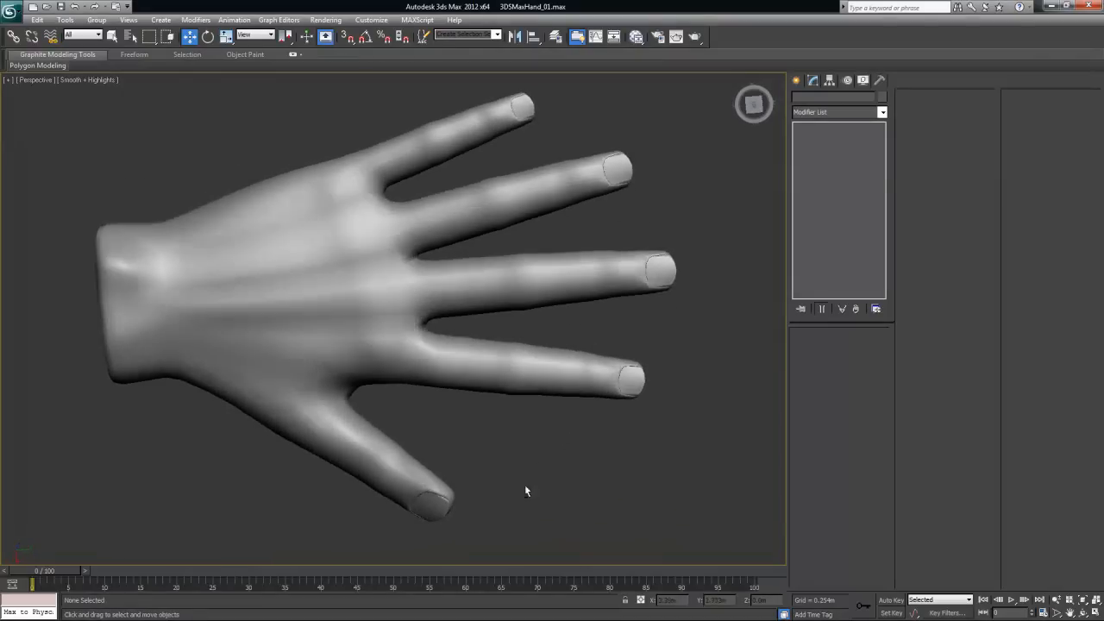
{"action": "middle_click_drag", "start_coordinate": [409, 328], "coordinate": [463, 295], "text": "alt"}
{"action": "scroll", "coordinate": [472, 302], "scroll_direction": "down", "scroll_amount": 6}
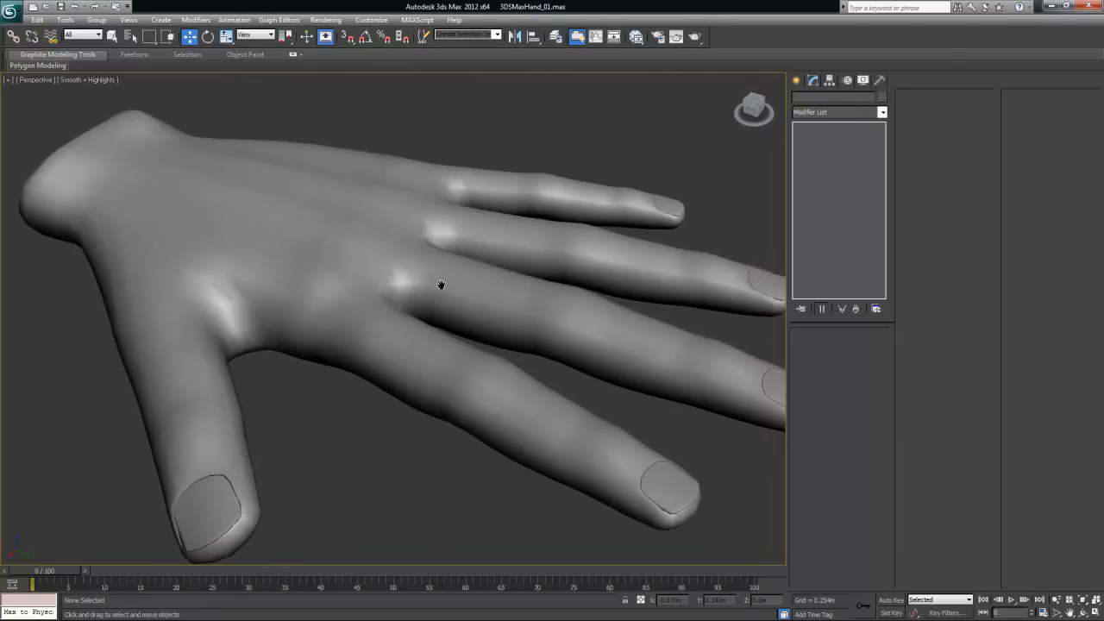
{"action": "middle_click_drag", "start_coordinate": [435, 283], "coordinate": [442, 303], "text": "alt"}
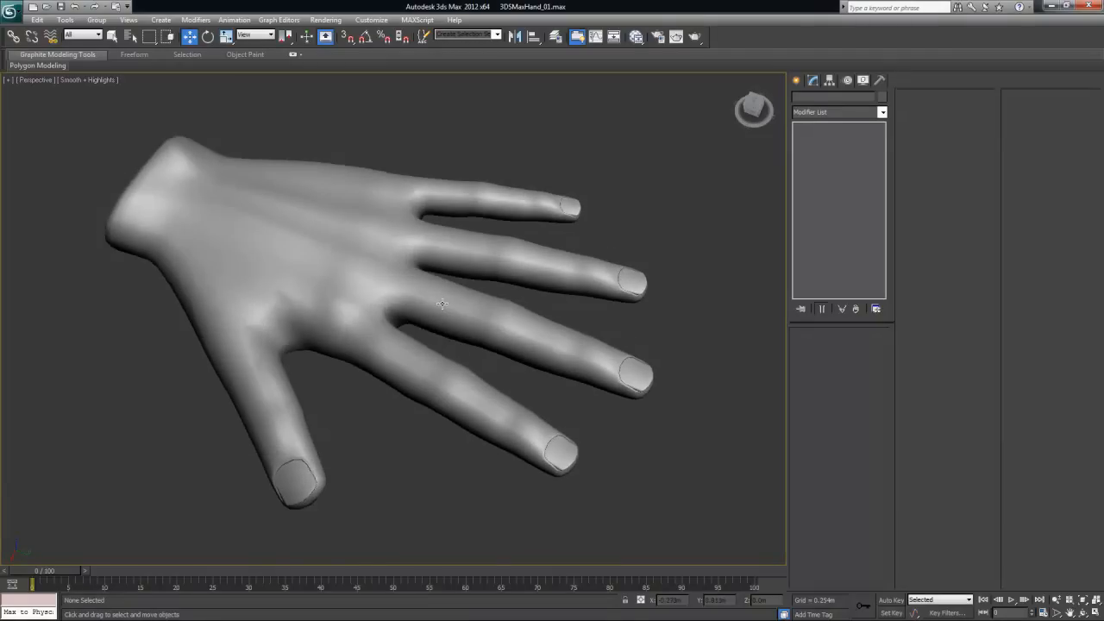
{"action": "left_click", "coordinate": [676, 36]}
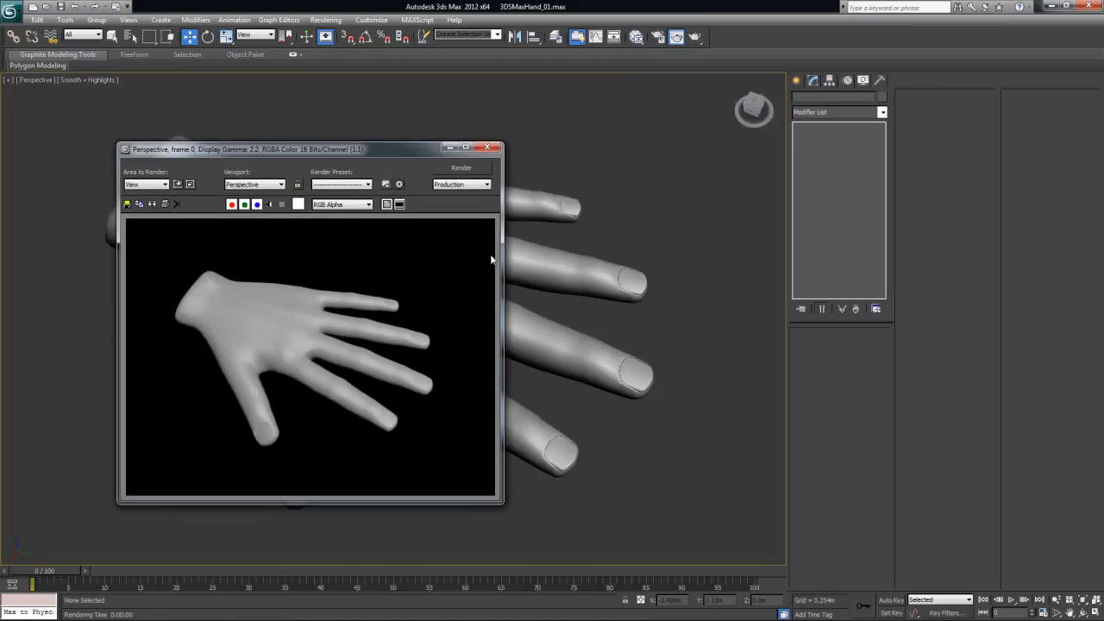
{"action": "left_click", "coordinate": [489, 148]}
- Reselect the hand with edged faces shown, and return to vertex editing with TurboSmooth off
{"action": "middle_click_drag", "start_coordinate": [409, 314], "coordinate": [409, 287], "text": "alt"}
{"action": "left_click", "coordinate": [409, 287]}
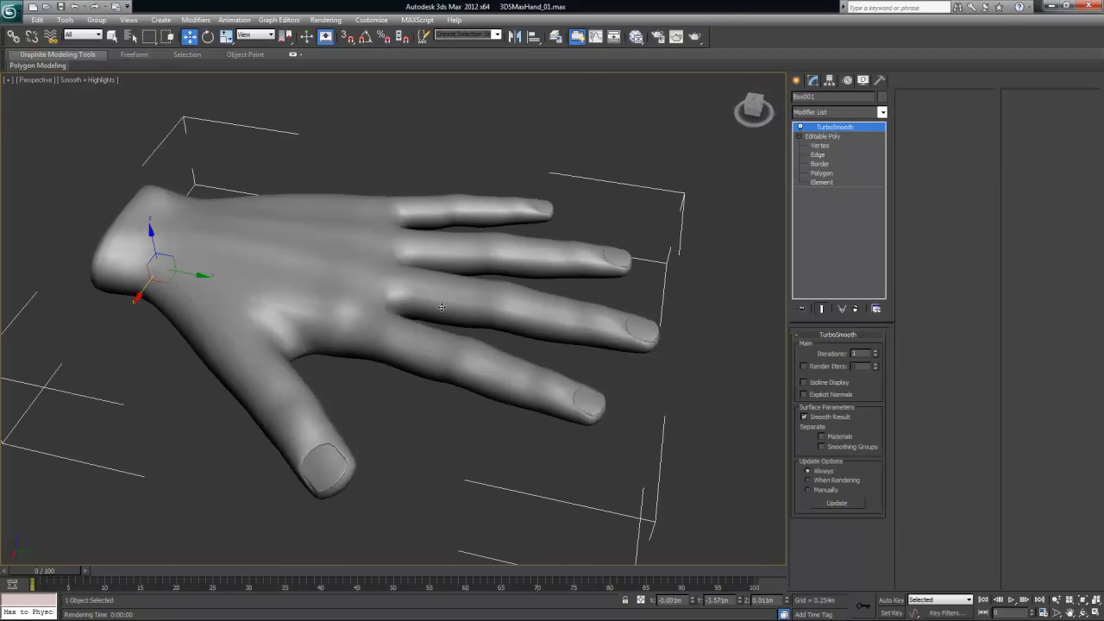
{"action": "key", "text": "F4"}
{"action": "middle_click_drag", "start_coordinate": [439, 315], "coordinate": [438, 299], "text": "alt"}
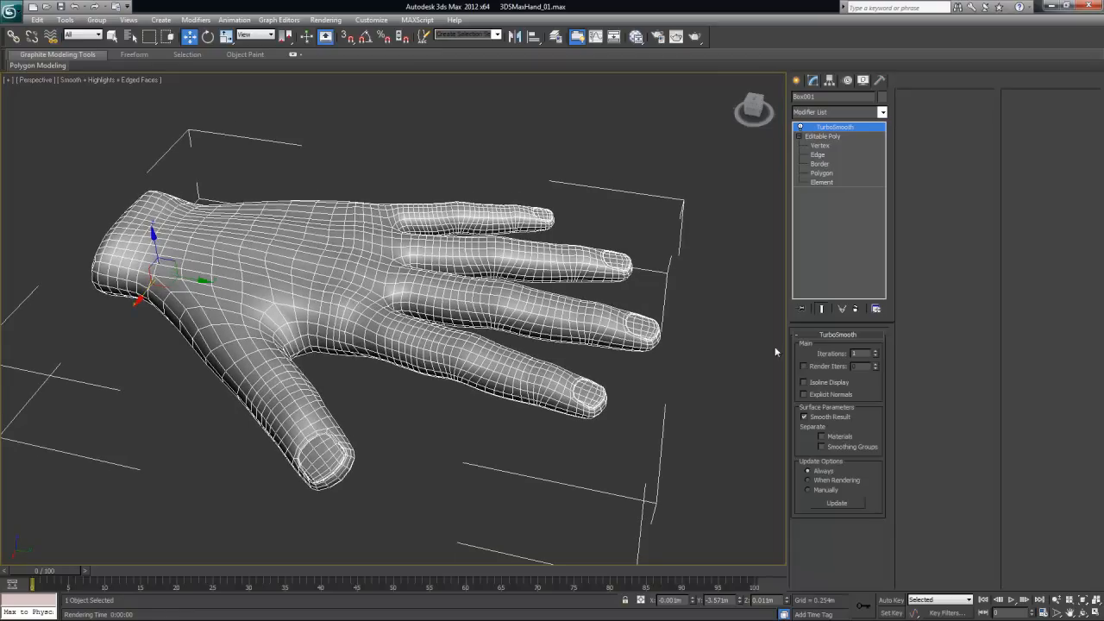
{"action": "scroll", "coordinate": [500, 283], "scroll_direction": "up", "scroll_amount": 3}
{"action": "middle_click_drag", "start_coordinate": [505, 291], "coordinate": [623, 275], "text": "alt"}
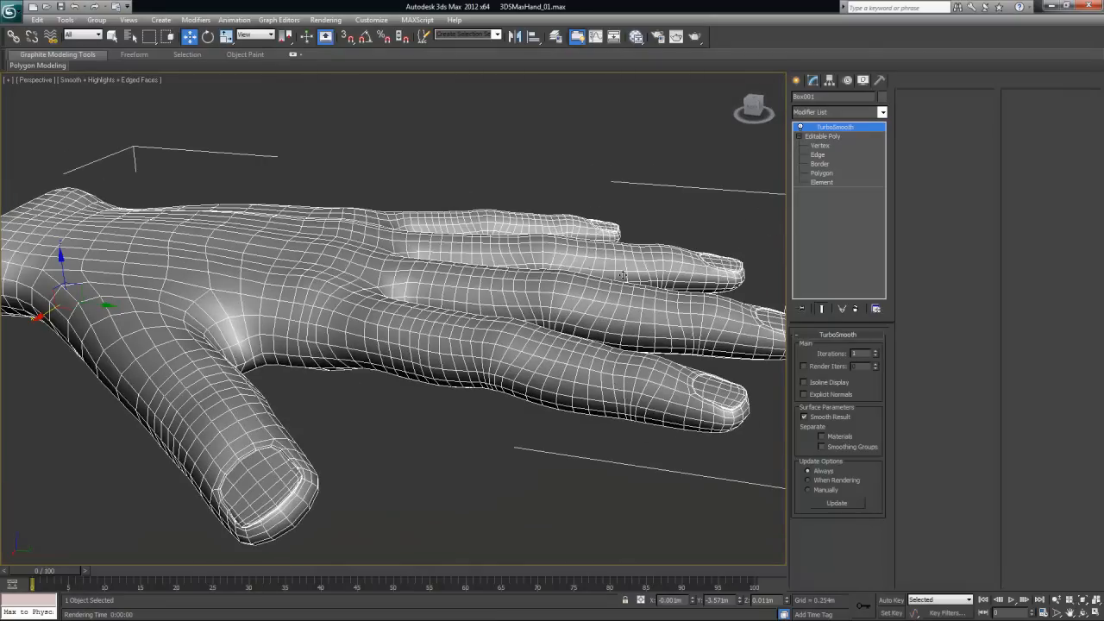
{"action": "left_click", "coordinate": [803, 128]}
{"action": "left_click", "coordinate": [823, 147]}
{"action": "middle_click_drag", "start_coordinate": [395, 272], "coordinate": [352, 259], "text": "alt"}
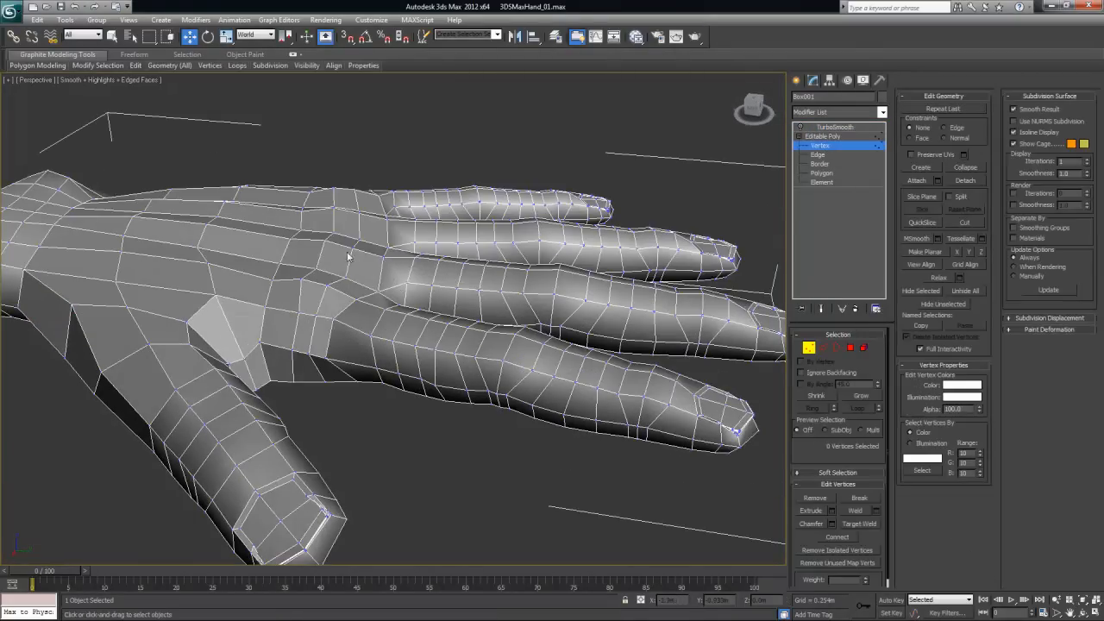
- Raise eight vertices across the tops of the finger knuckles by about 0.05 m along Z
{"action": "left_click", "coordinate": [324, 238]}
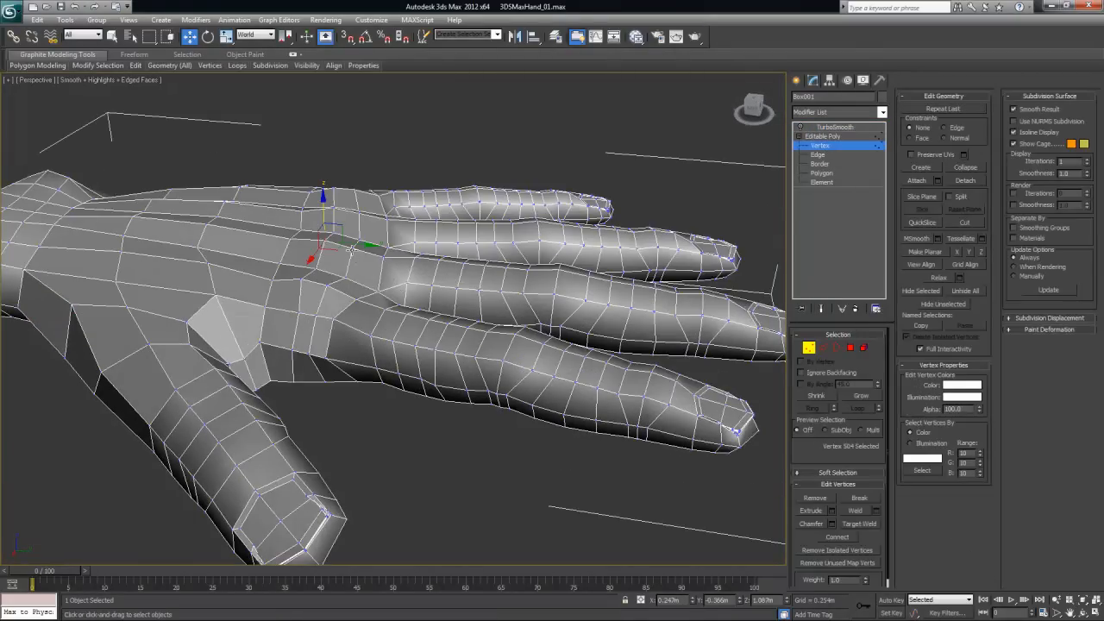
{"action": "left_click", "coordinate": [352, 252], "text": "ctrl"}
{"action": "left_click", "coordinate": [300, 279], "text": "ctrl"}
{"action": "left_click", "coordinate": [326, 285], "text": "ctrl"}
{"action": "middle_click_drag", "start_coordinate": [421, 226], "coordinate": [387, 198], "text": "alt"}
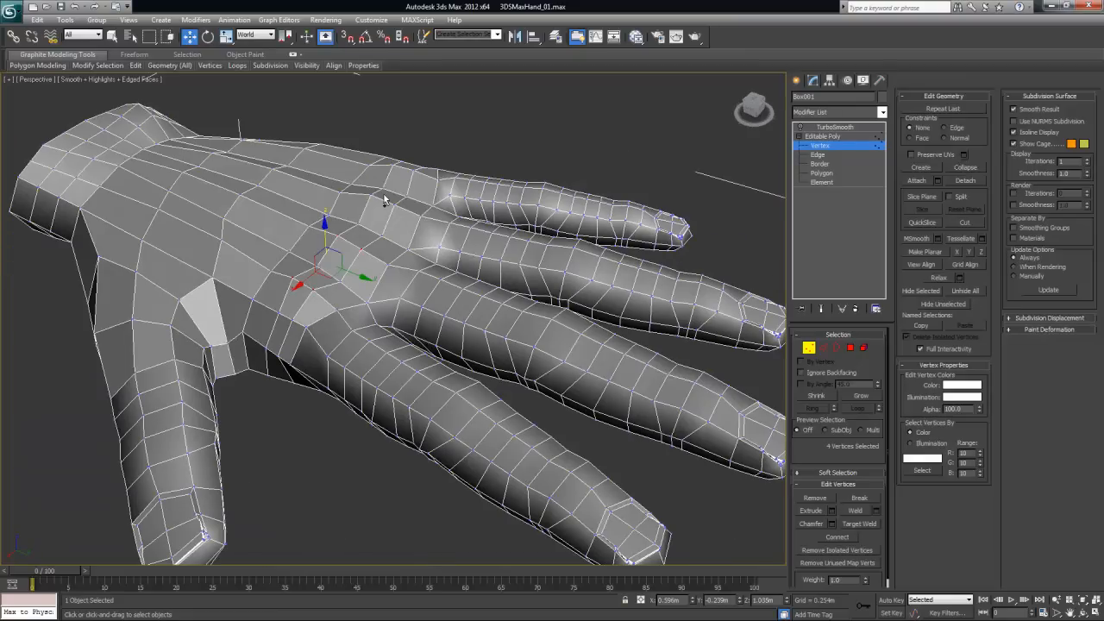
{"action": "left_click", "coordinate": [371, 195], "text": "ctrl"}
{"action": "left_click", "coordinate": [394, 205], "text": "ctrl"}
{"action": "left_click", "coordinate": [408, 173], "text": "ctrl"}
{"action": "left_click", "coordinate": [388, 196], "text": "ctrl"}
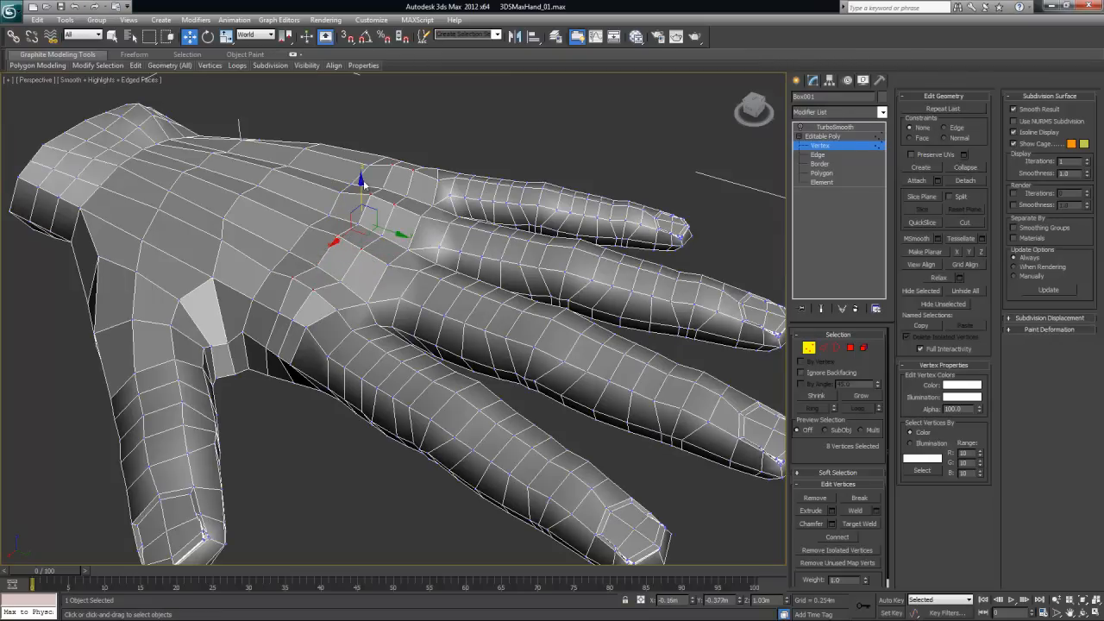
{"action": "left_click_drag", "start_coordinate": [361, 181], "coordinate": [361, 178]}
{"action": "middle_click_drag", "start_coordinate": [420, 191], "coordinate": [497, 132], "text": "alt"}
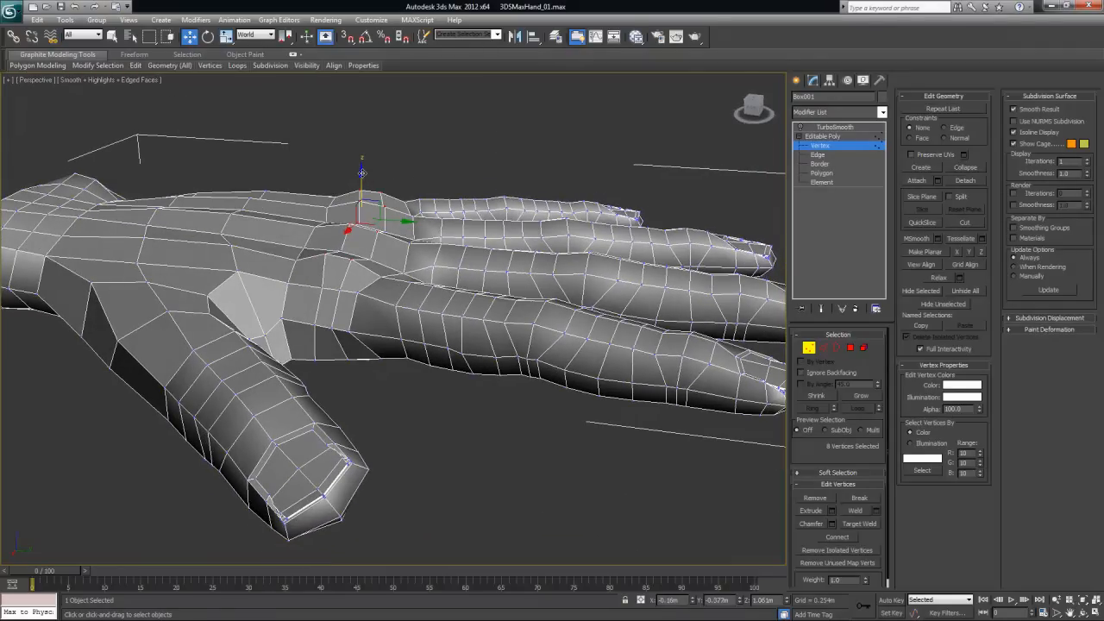
{"action": "left_click_drag", "start_coordinate": [362, 171], "coordinate": [362, 171]}
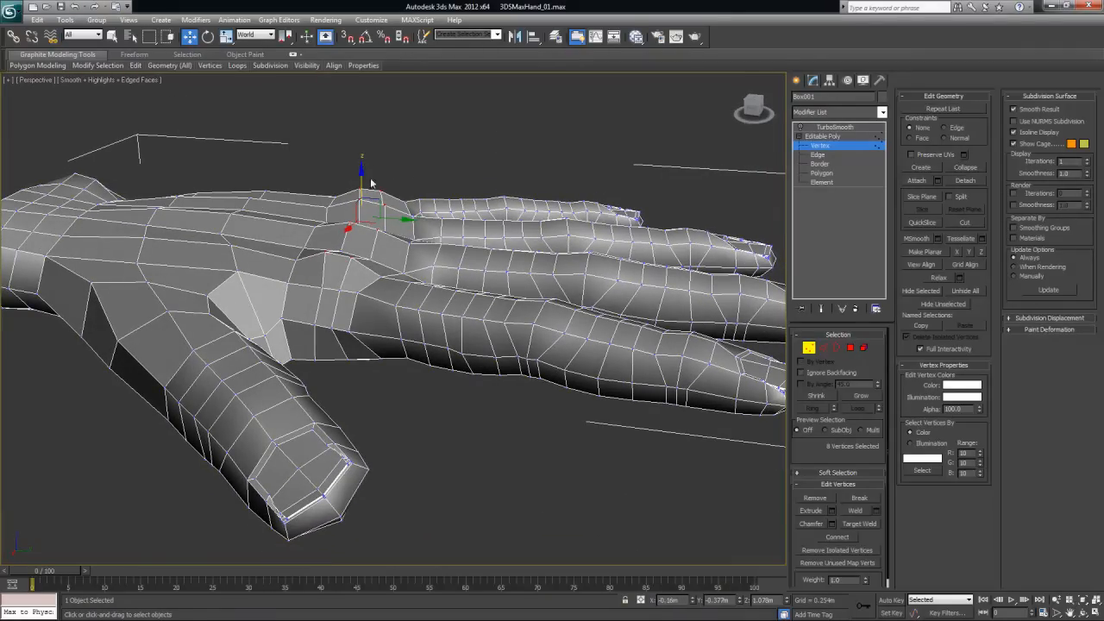
- Raise the four vertices in the wrist-side row of the knuckles slightly along Z
{"action": "mouse_move", "coordinate": [425, 188]}
{"action": "middle_mouse_down", "text": "alt"}
{"action": "mouse_move", "coordinate": [440, 175]}
{"action": "mouse_move", "coordinate": [433, 167]}
{"action": "middle_mouse_up", "text": "alt"}
{"action": "left_click", "coordinate": [383, 169]}
{"action": "left_click", "coordinate": [367, 193], "text": "ctrl"}
{"action": "left_click", "coordinate": [336, 239], "text": "ctrl"}
{"action": "left_click", "coordinate": [325, 243], "text": "ctrl"}
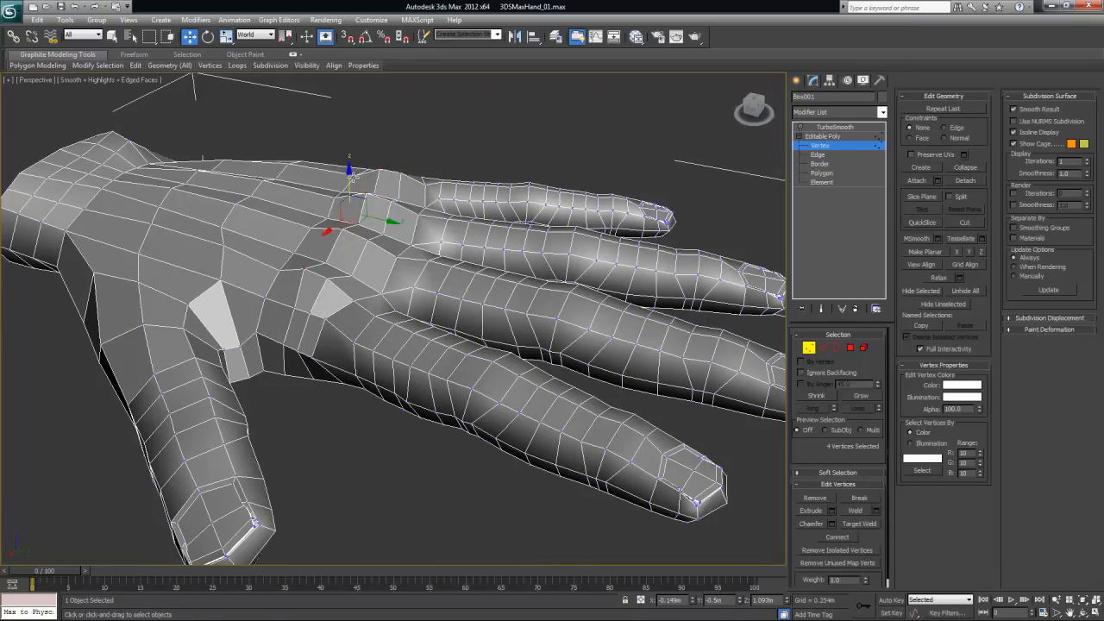
{"action": "middle_click_drag", "start_coordinate": [399, 204], "coordinate": [416, 205], "text": "alt"}
{"action": "left_click_drag", "start_coordinate": [350, 170], "coordinate": [349, 167]}
{"action": "left_click", "coordinate": [465, 172]}
{"action": "middle_click_drag", "start_coordinate": [465, 172], "coordinate": [477, 232], "text": "alt"}
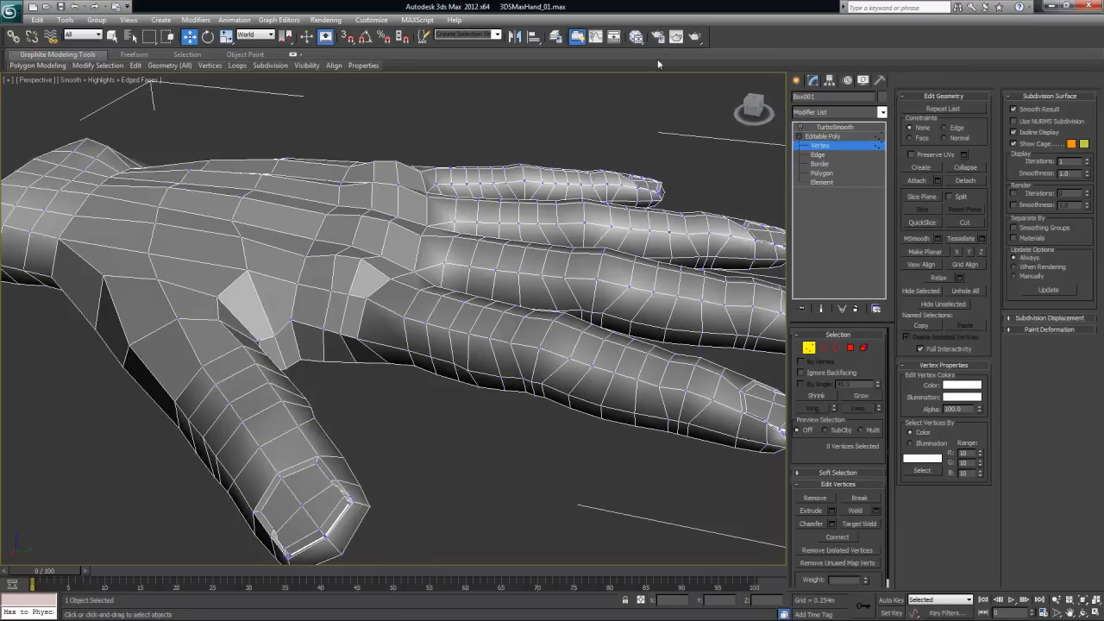
- Turn TurboSmooth back on, deselect the hand and inspect the smoothed knuckles
{"action": "left_click", "coordinate": [829, 128]}
{"action": "left_click", "coordinate": [639, 129]}
{"action": "scroll", "coordinate": [555, 187], "scroll_direction": "down", "scroll_amount": 4}
{"action": "middle_click_drag", "start_coordinate": [554, 188], "coordinate": [506, 243], "text": "alt"}
{"action": "middle_click_drag", "start_coordinate": [529, 298], "coordinate": [545, 352], "text": "alt"}
{"action": "scroll", "coordinate": [549, 308], "scroll_direction": "up", "scroll_amount": 4}
{"action": "scroll", "coordinate": [549, 308], "scroll_direction": "down", "scroll_amount": 2}
{"action": "scroll", "coordinate": [574, 293], "scroll_direction": "down", "scroll_amount": 3}
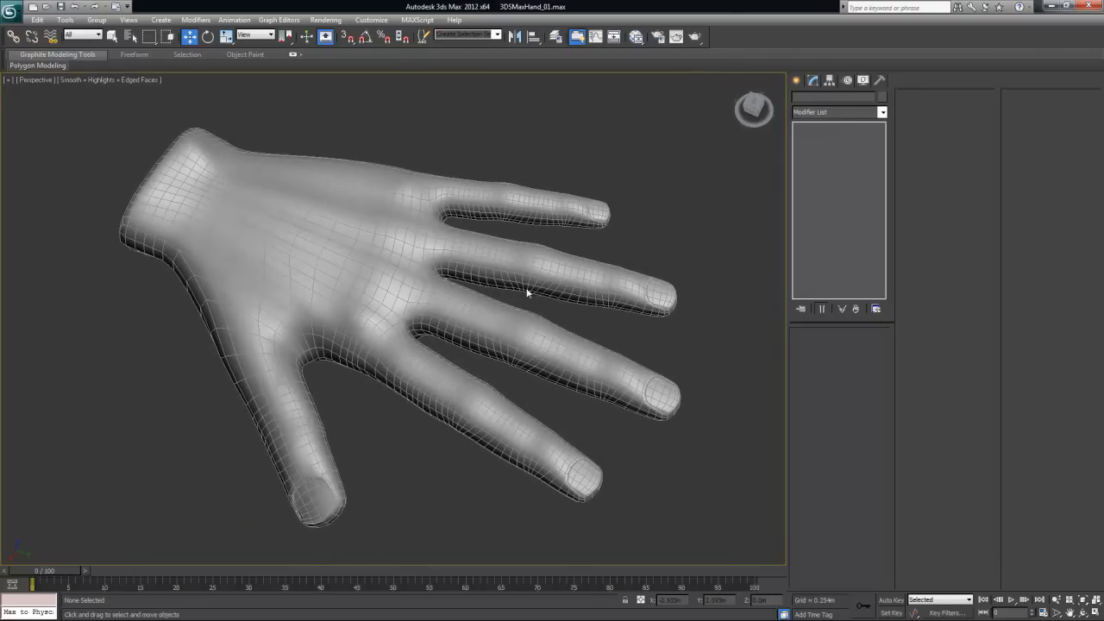